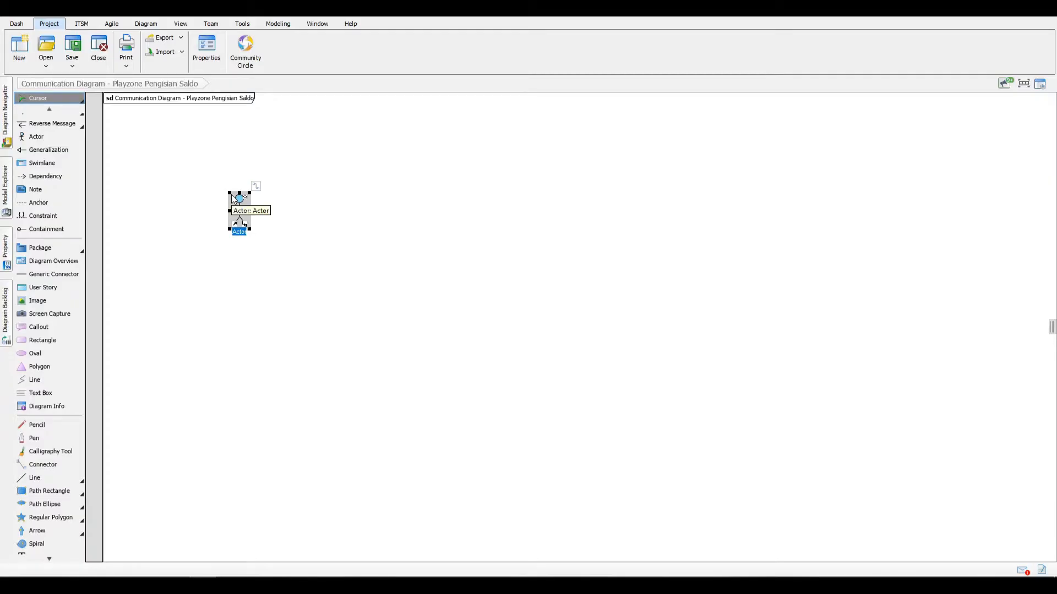
Step: Name the actor Petugas and link it to a new lifeline called <<Controller>> pengisianSaldoHandler on its right
key(Return)
click(298, 269)
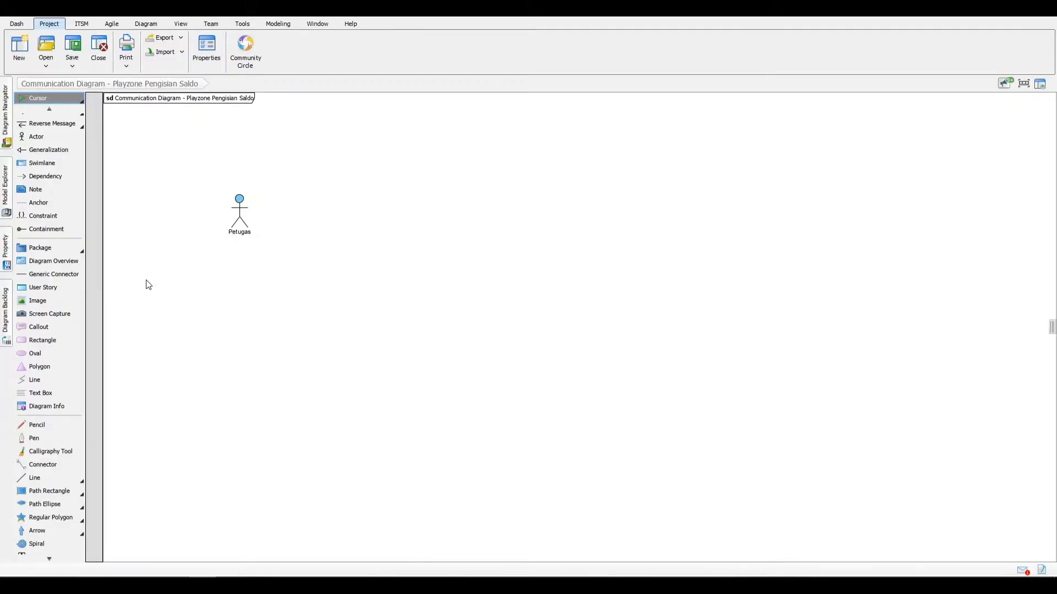
click(249, 216)
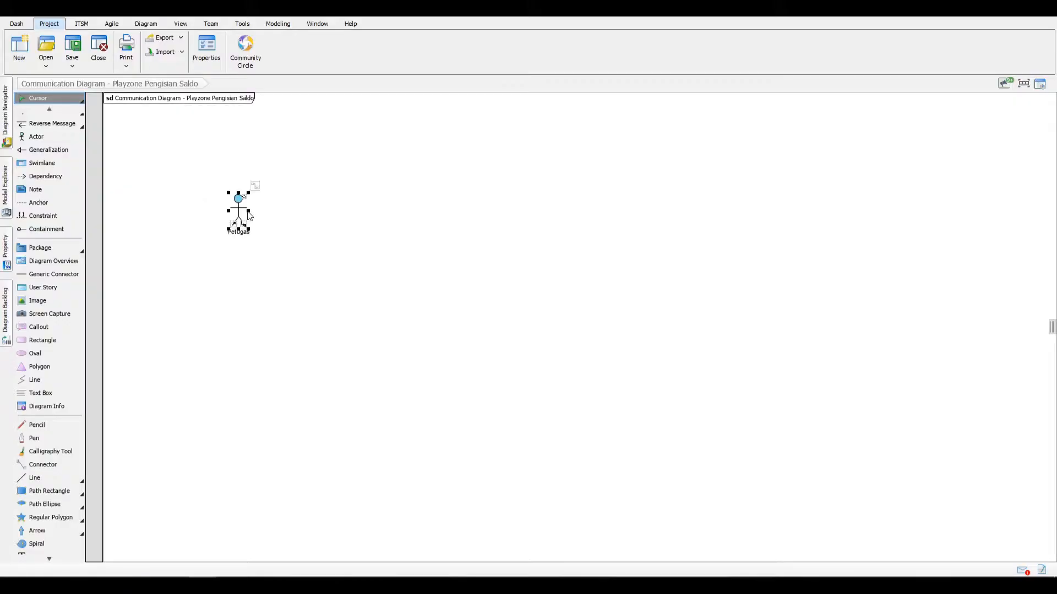
drag(254, 186, 356, 214)
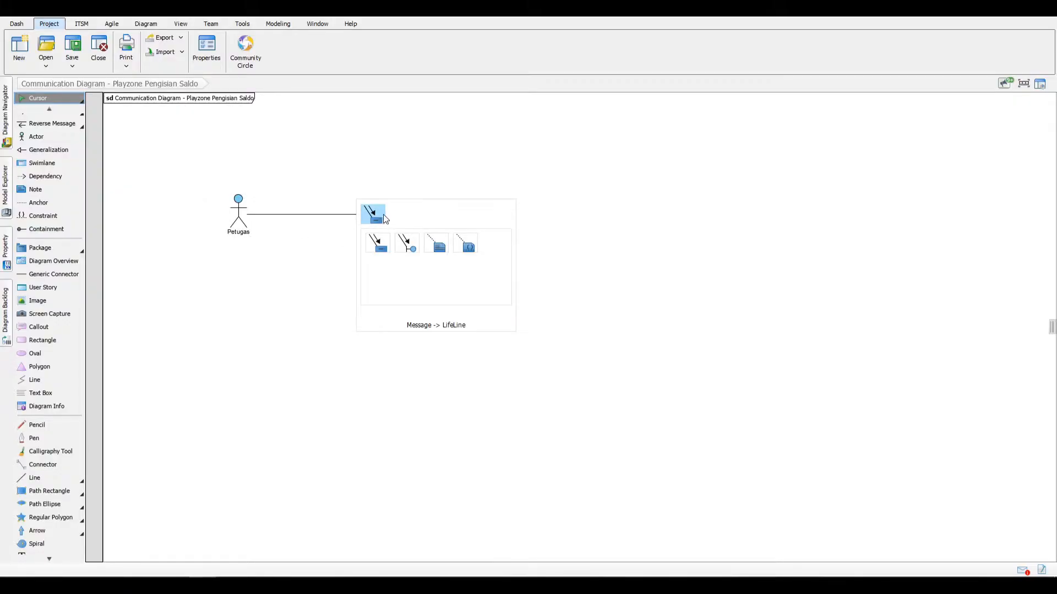
click(378, 216)
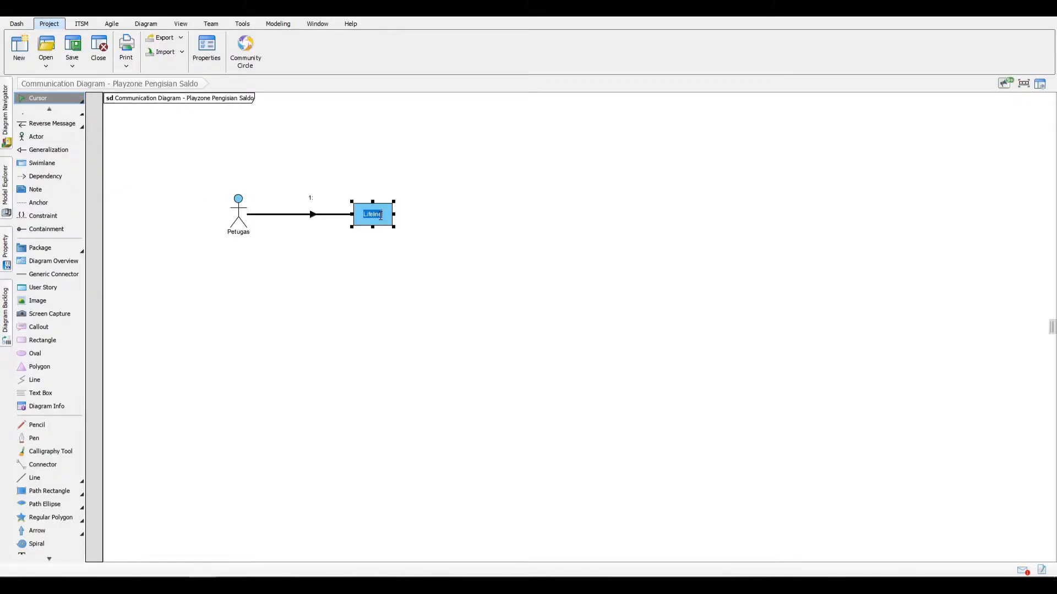
text(<<Controller>> pengisianSaldoHandler)
key(Return)
Step: Delete the unnamed message between Petugas and the controller and add a new message arrow above that link
click(311, 214)
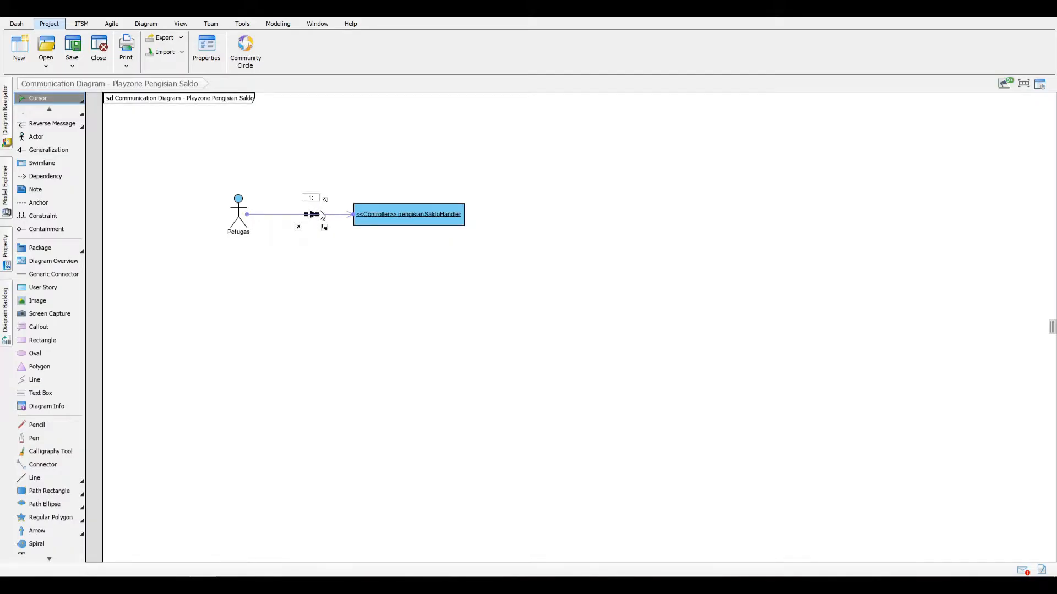
key(Delete)
key(Return)
click(320, 215)
click(319, 215)
click(312, 232)
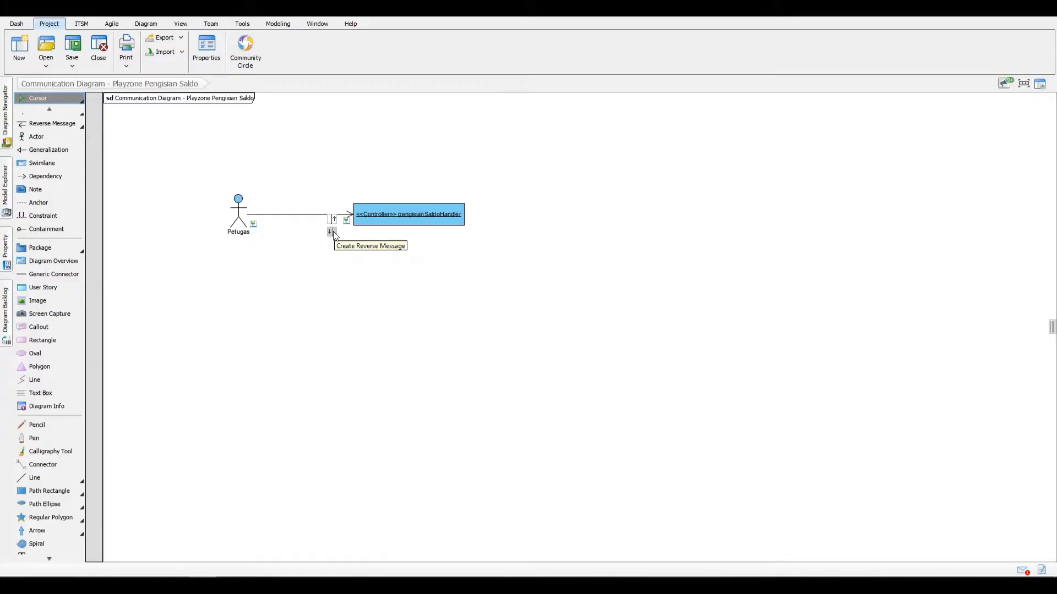
click(332, 233)
drag(334, 223, 289, 211)
Step: Label the Petugas-to-controller message menggesekKartu(idKartu) and centre it above the link
double_click(288, 191)
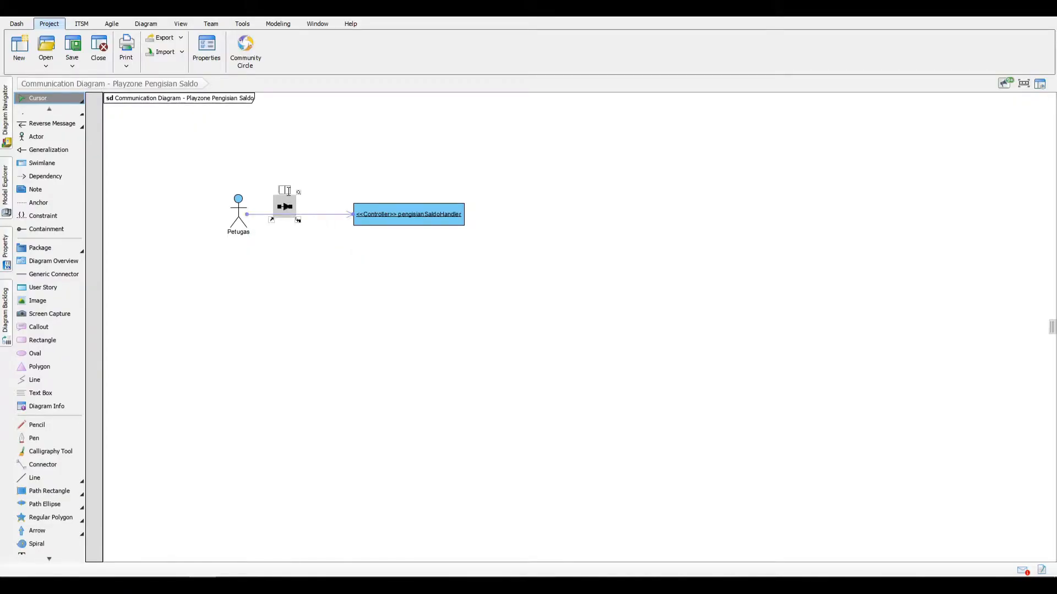
text(menggesekKartu(idKartu))
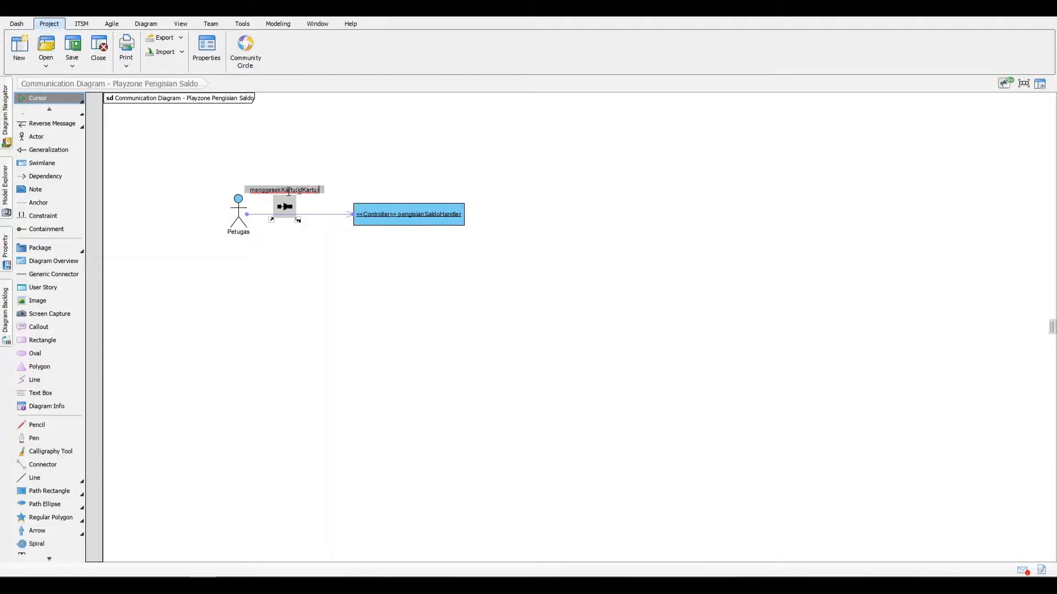
click(398, 175)
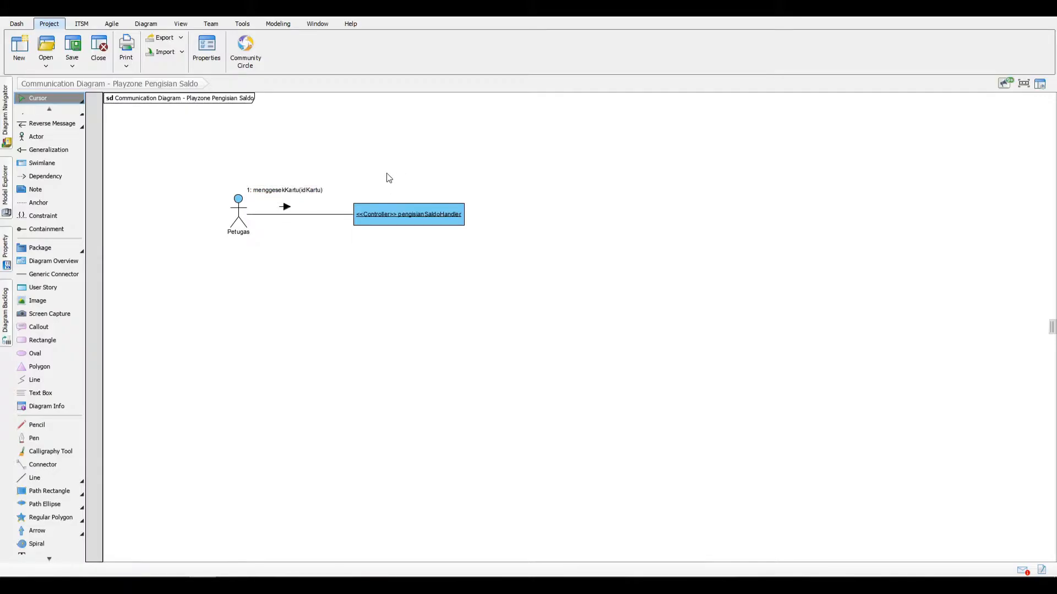
drag(288, 206, 301, 208)
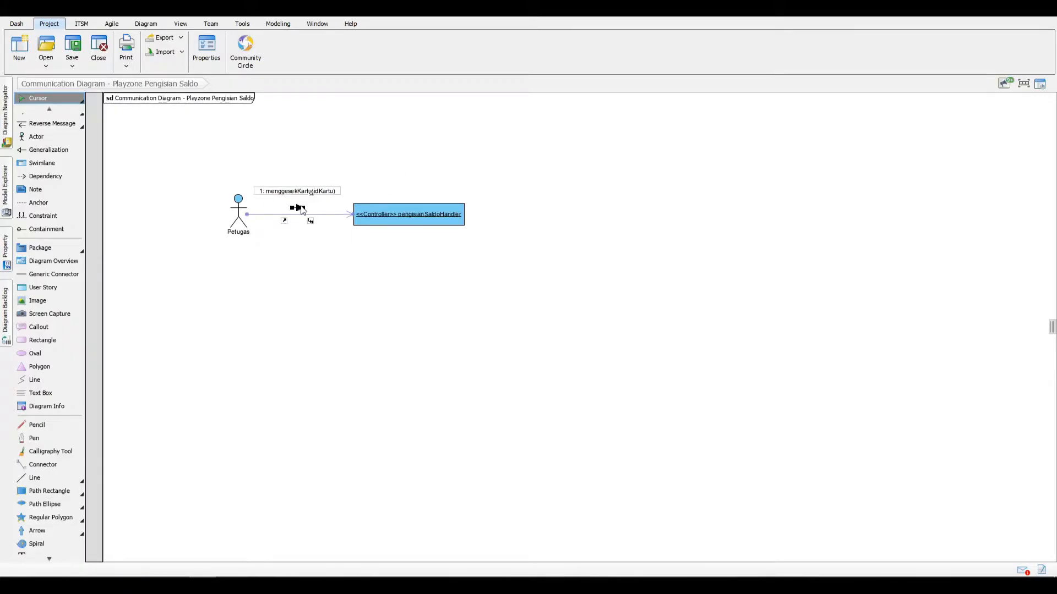
Step: Link the controller to a new lifeline up and to its right, named : Kartu
click(381, 219)
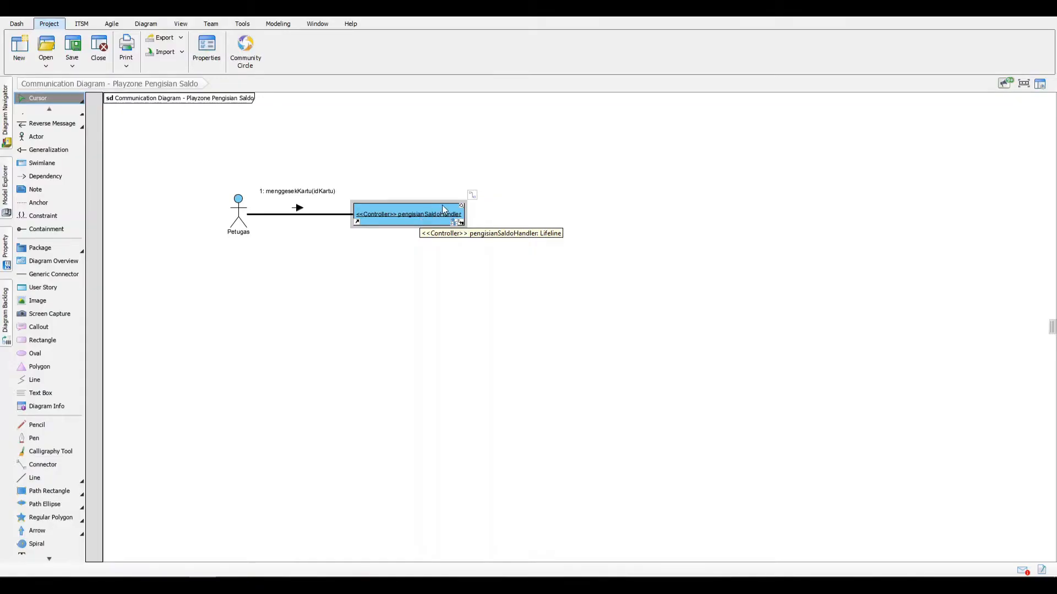
drag(472, 196, 596, 162)
click(595, 162)
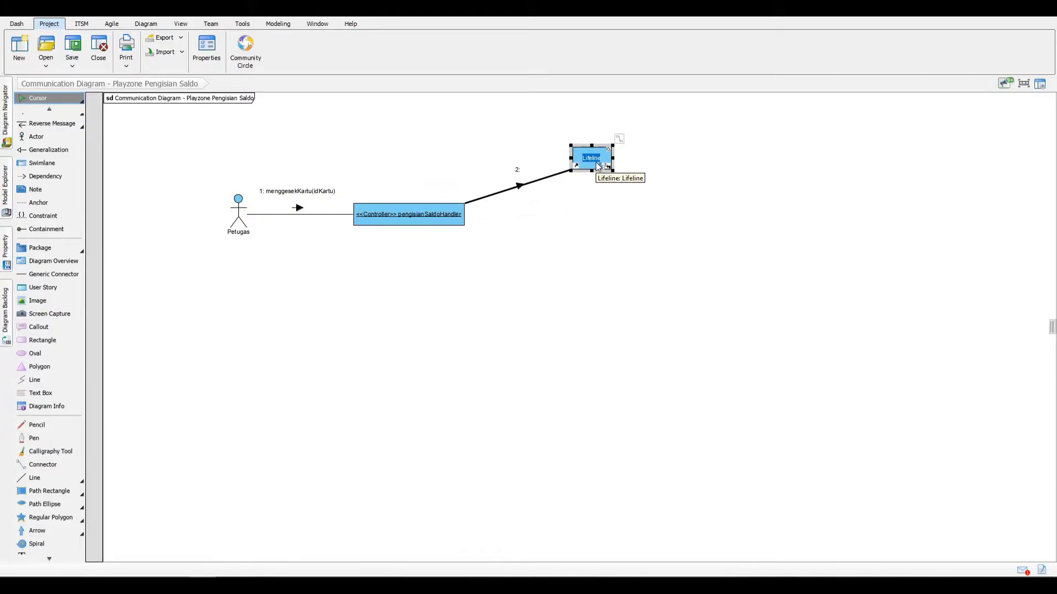
text(Kartu)
click(606, 200)
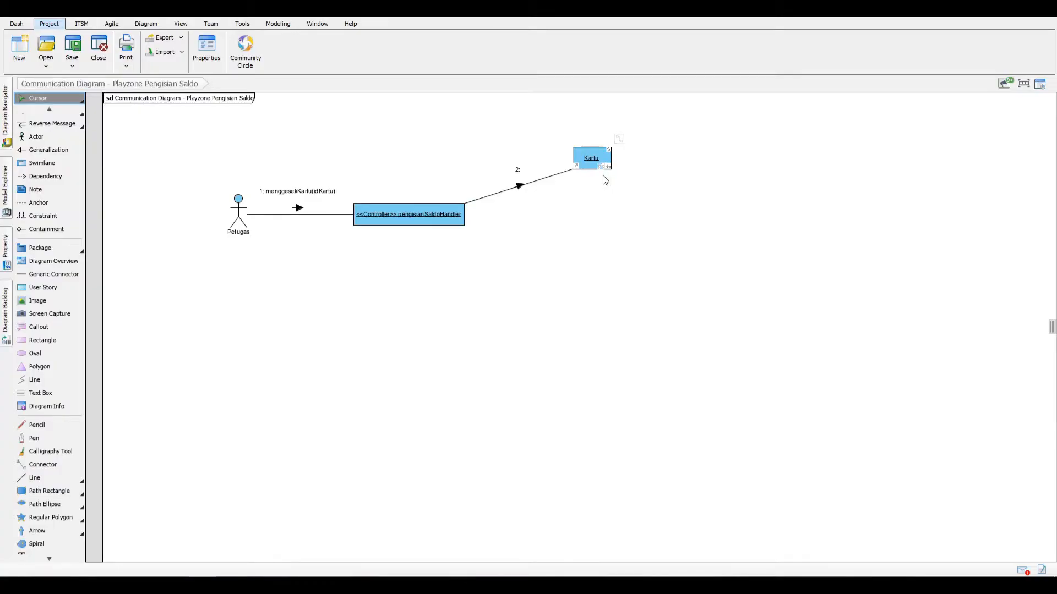
click(587, 157)
click(586, 156)
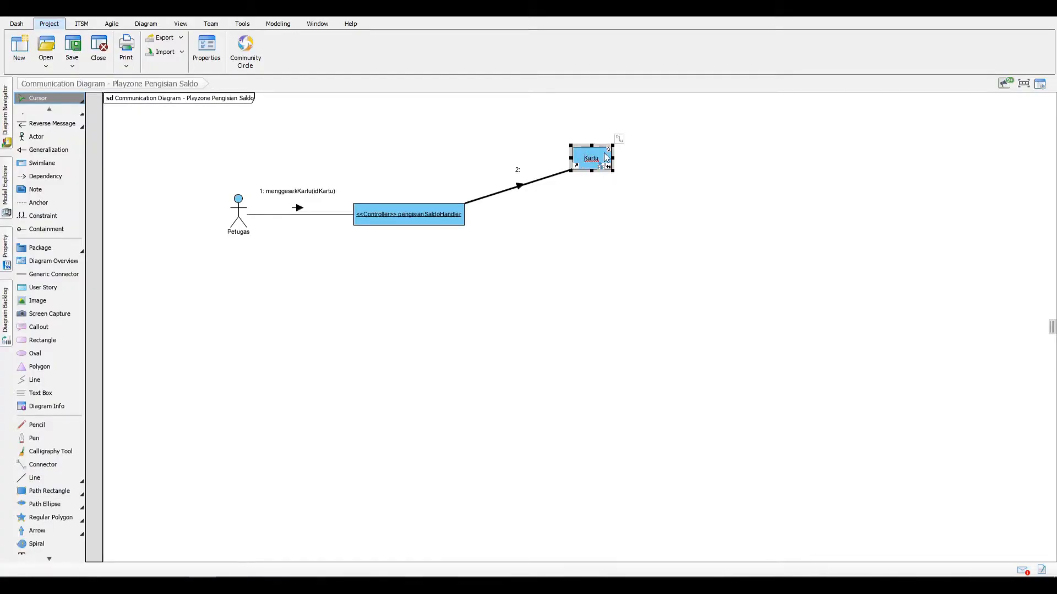
key(Return)
Step: Link the Kartu lifeline to a new lifeline down and to its right, named : pengisianSaldo
drag(619, 139, 725, 219)
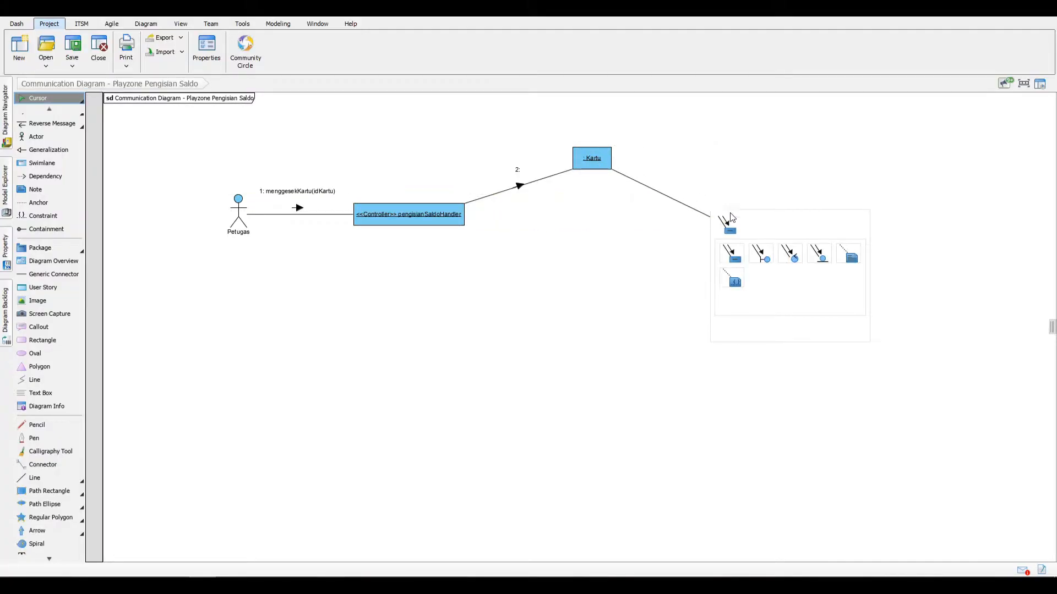
click(730, 217)
text(:Pengis)
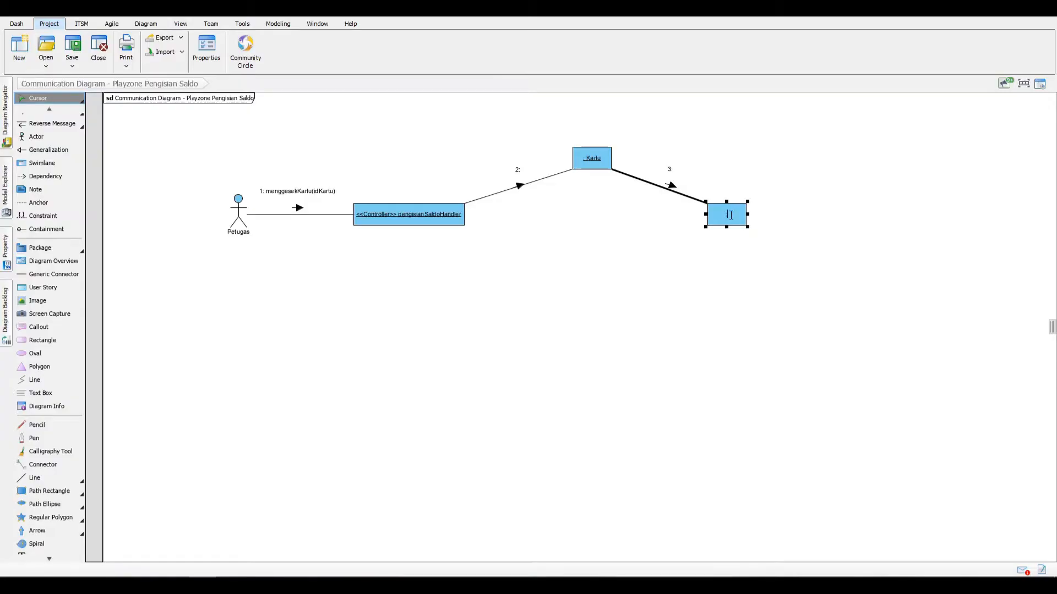
key(BackSpace)
key(BackSpace)
key(BackSpace)
key(BackSpace)
key(BackSpace)
key(BackSpace)
text(pengisianSaldo)
key(Return)
Step: Shift the controller-to-Kartu message slightly left and label it createPengisianSaldo()
click(519, 171)
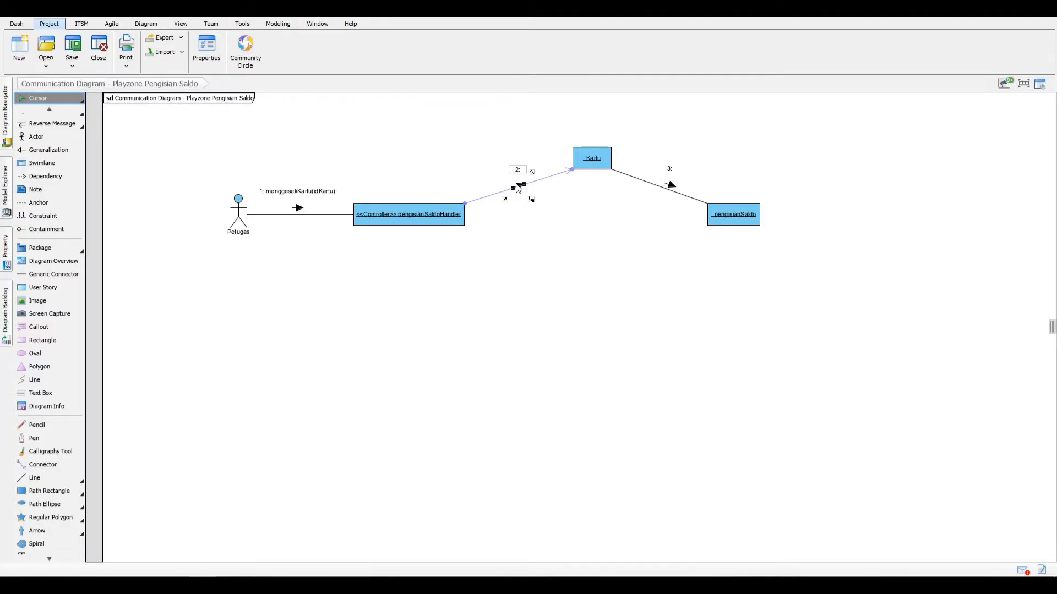
drag(518, 188, 501, 187)
double_click(502, 169)
text(c)
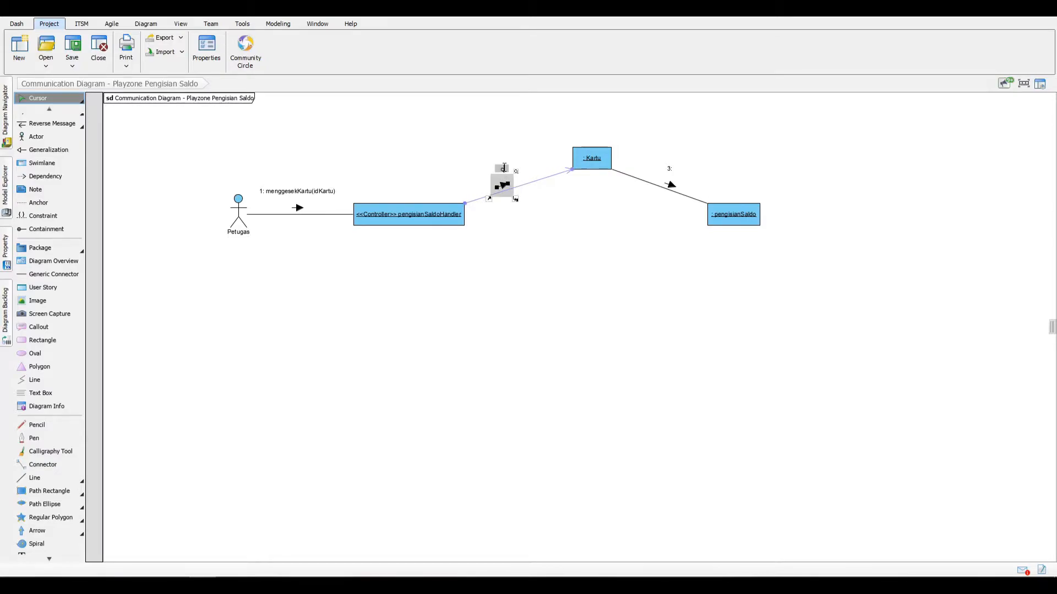
text(reatePengisianSaldo())
click(483, 152)
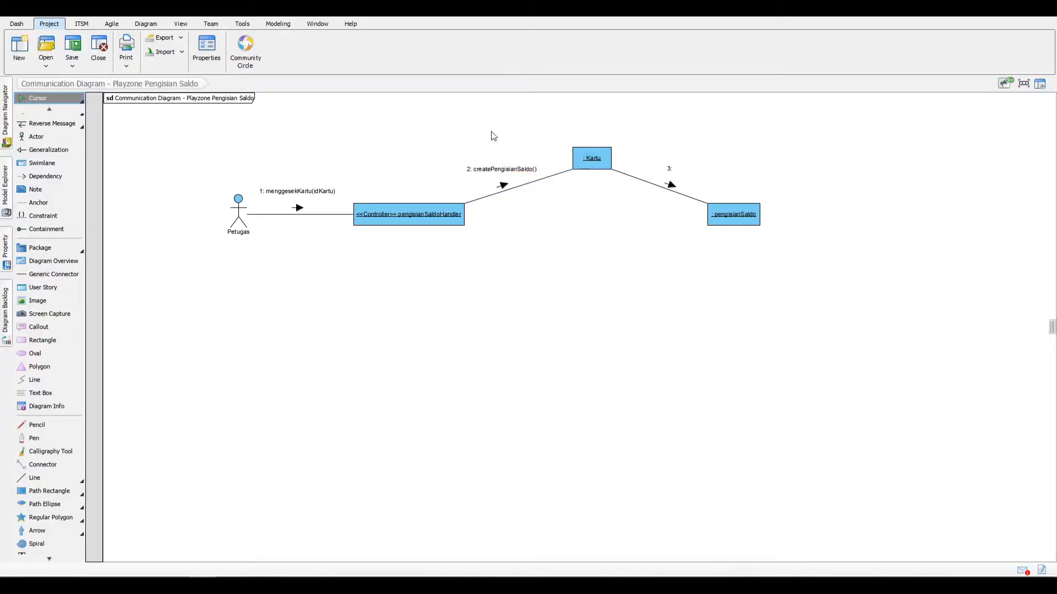
Step: Label the message from Kartu to the pengisianSaldo lifeline createPengisianSaldo()
click(660, 178)
text(createPengisianSaldo())
key(Return)
click(661, 128)
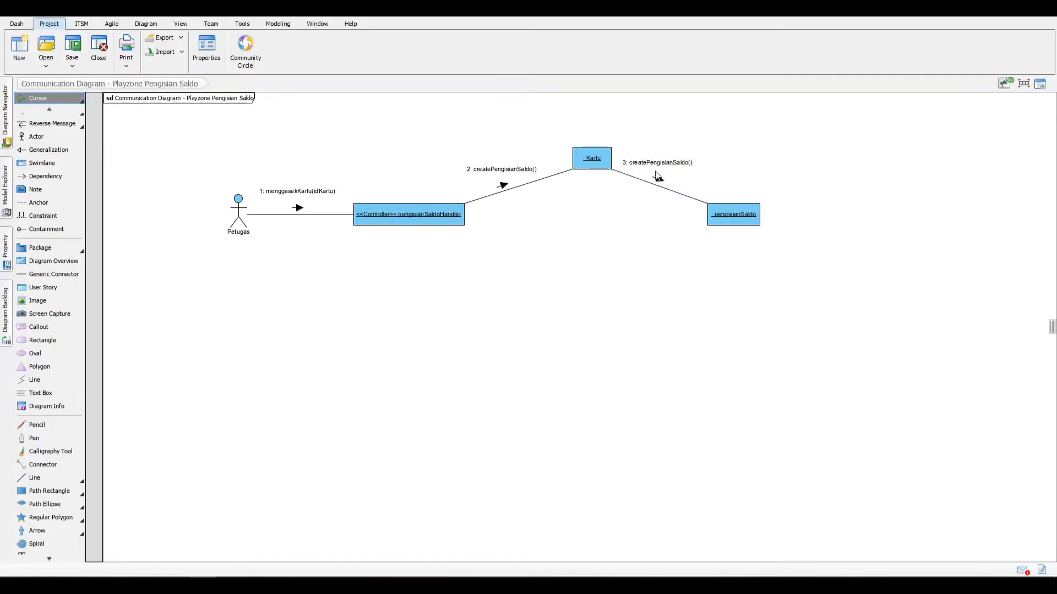
Step: Add a reverse message labelled pengisianSaldo from the pengisianSaldo lifeline back to Kartu, positioned below the link
click(699, 200)
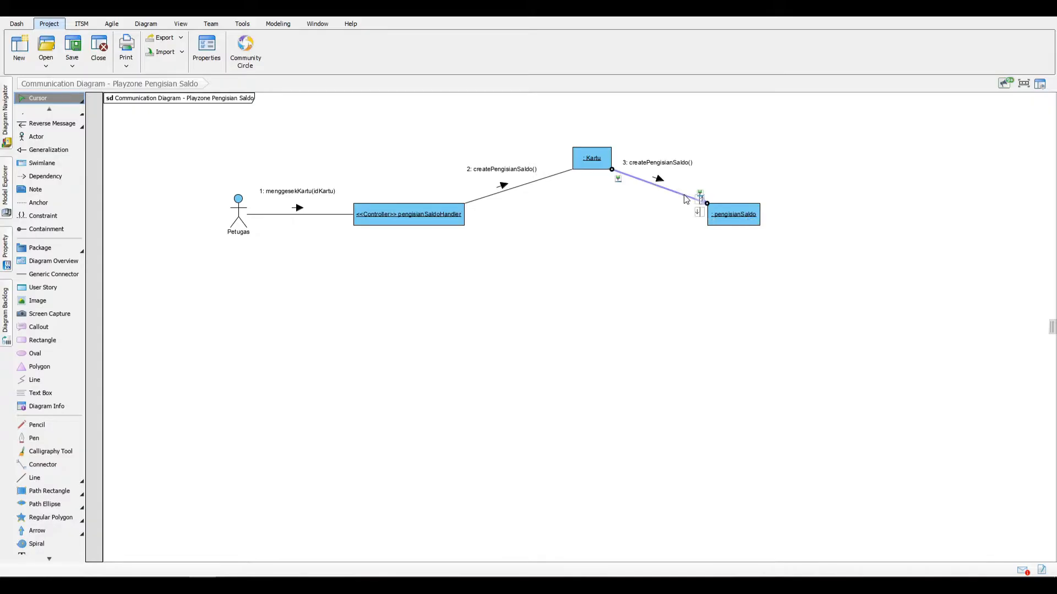
click(703, 214)
drag(699, 212, 649, 210)
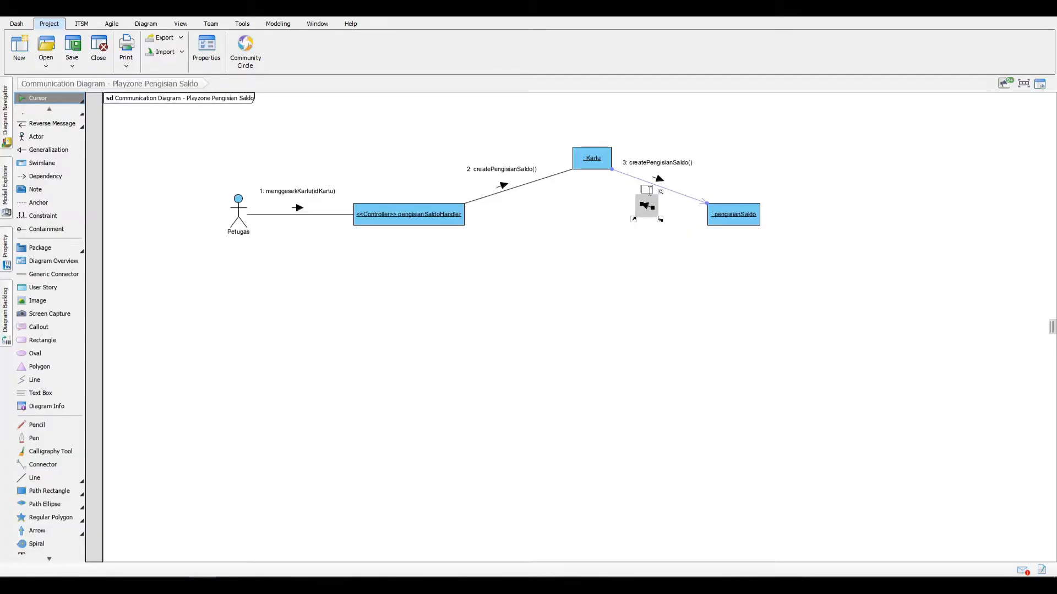
text(pengisianSaldo)
key(Return)
mouse_move(643, 212)
mouse_down()
mouse_move(650, 186)
mouse_move(635, 181)
mouse_move(634, 217)
mouse_move(646, 197)
mouse_move(652, 209)
mouse_up()
key(ctrl+z)
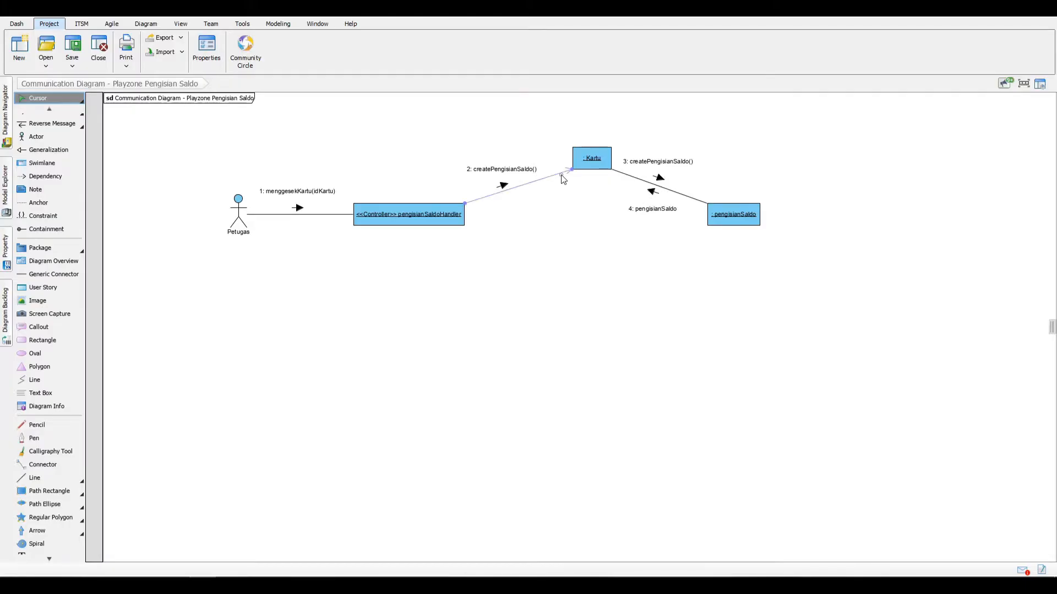
Step: Add a reverse message labelled pengisianSaldo from Kartu back to the controller, with arrow and label below the link
click(549, 181)
drag(565, 194, 570, 203)
text(pengisianSaldo)
key(Return)
drag(567, 201, 524, 190)
click(533, 183)
click(522, 185)
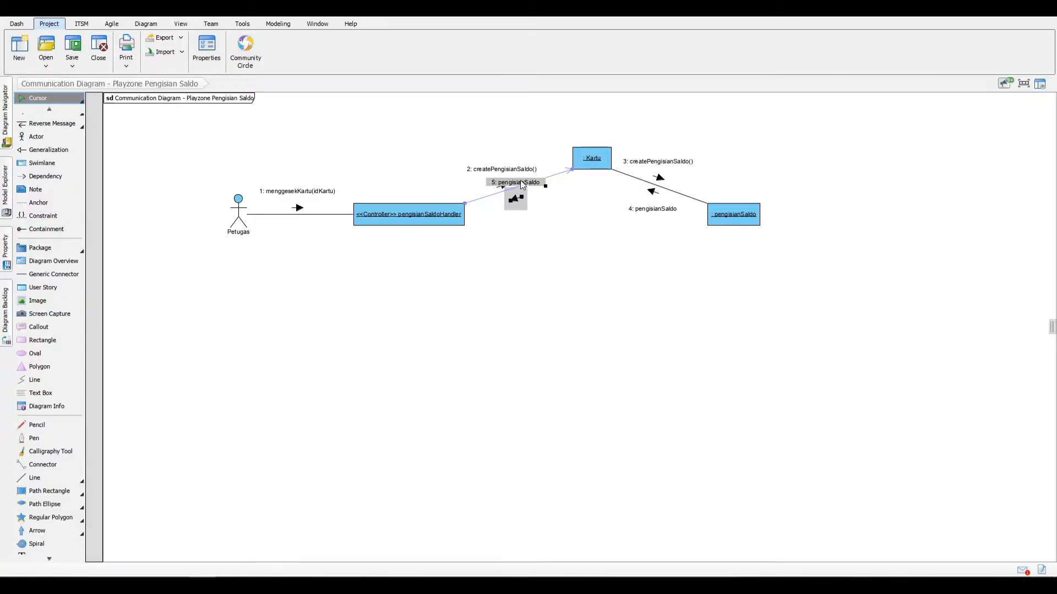
drag(521, 180, 534, 209)
click(534, 243)
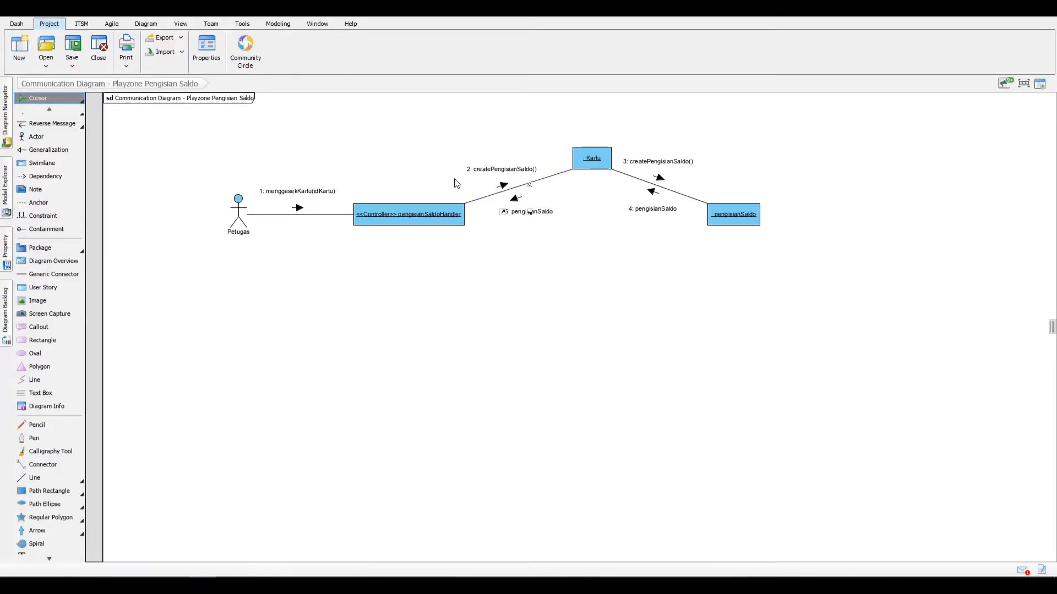
Step: Add the message getDataKartu(idKartu) from the controller to Kartu, with its label under createPengisianSaldo() above the link
click(502, 186)
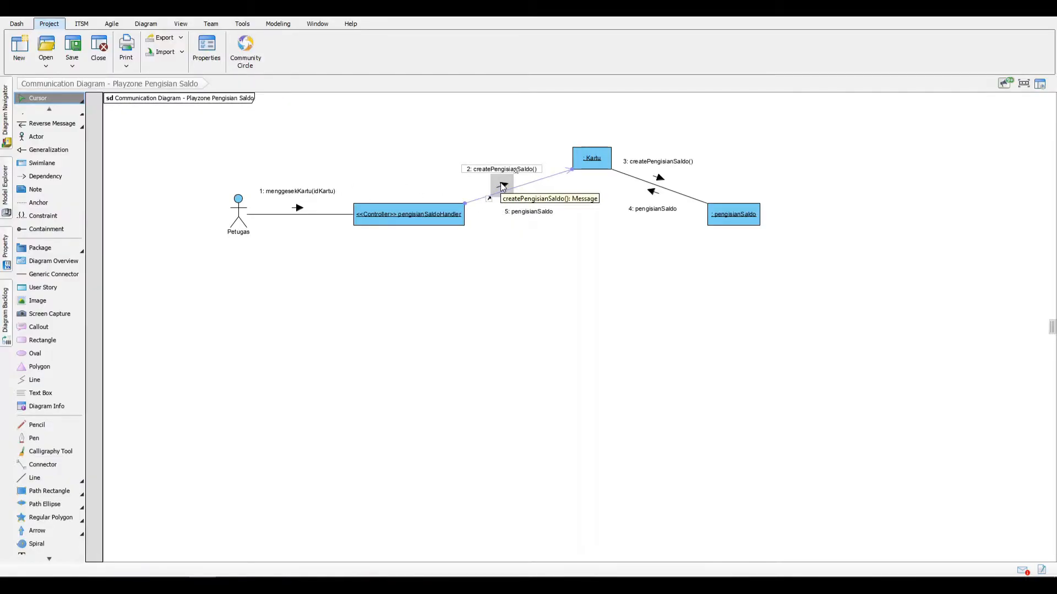
click(509, 189)
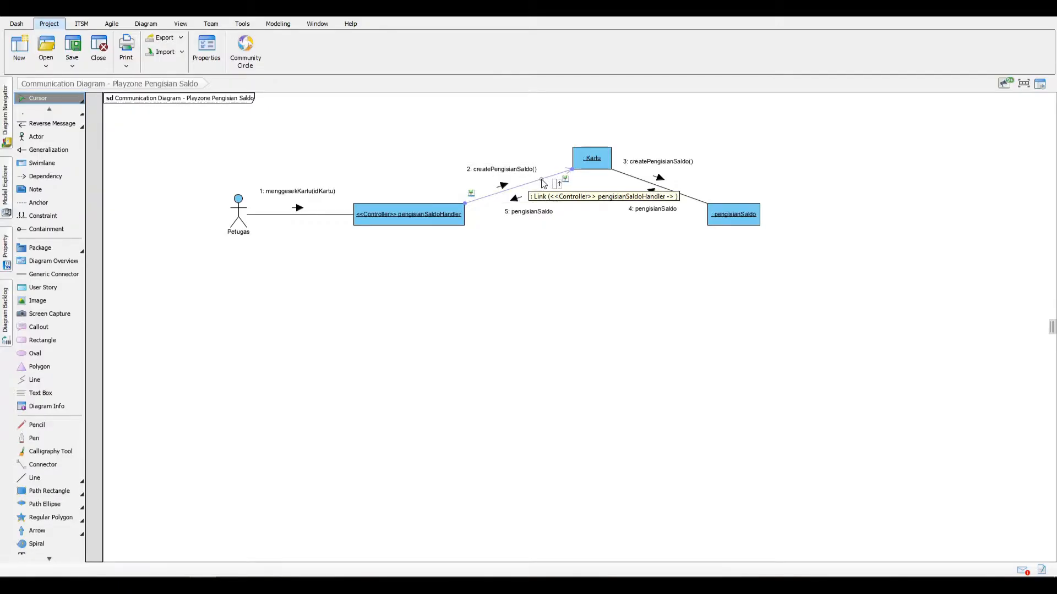
click(543, 181)
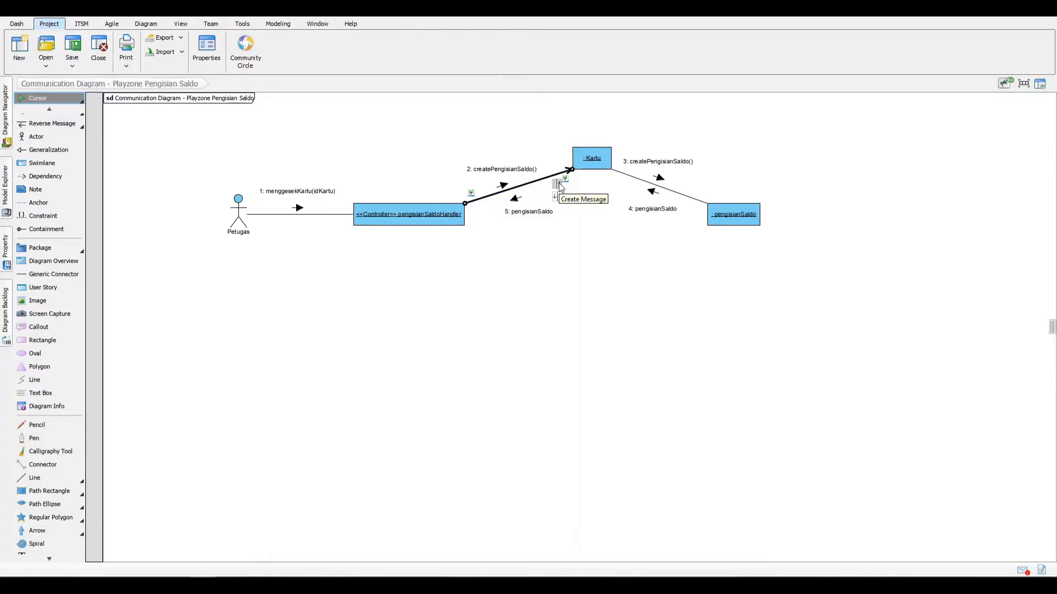
click(559, 184)
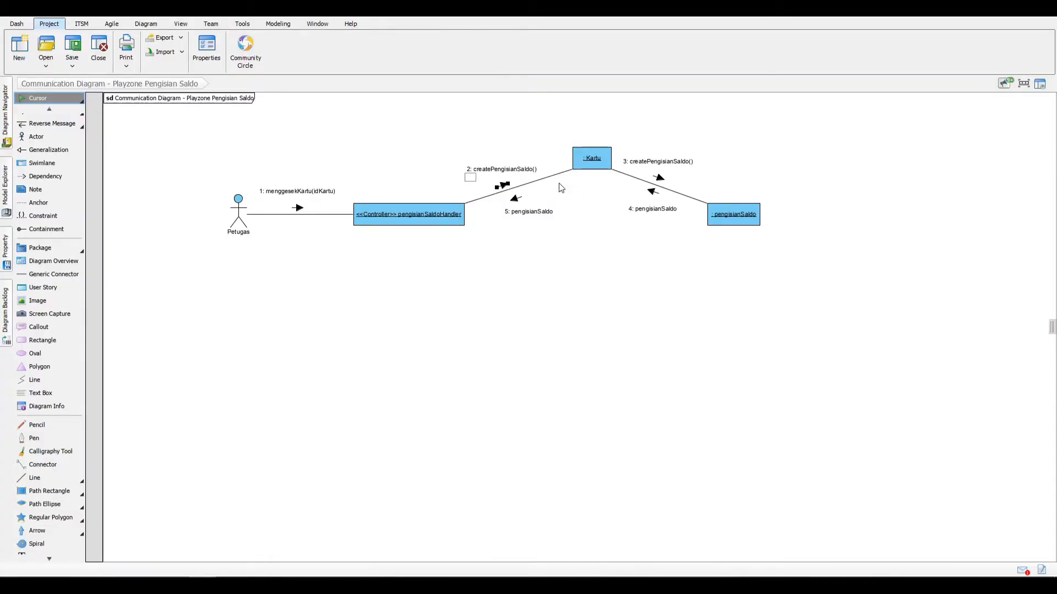
text(getDataKartu(idKartu))
key(Return)
drag(488, 177, 515, 165)
click(546, 188)
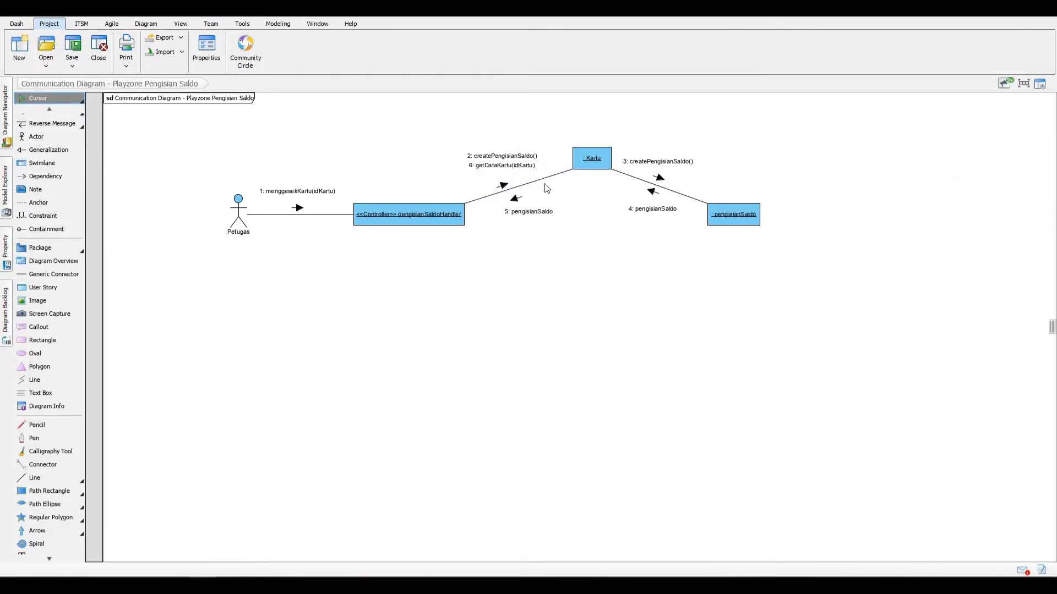
Step: Add the reverse message "idKartu, SaldoKartu" from Kartu to the controller, aligning its label under pengisianSaldo
click(554, 175)
click(575, 190)
text(idKartu, )
text(Salo)
text(oKartu)
key(Return)
drag(530, 222, 556, 221)
click(558, 242)
click(545, 221)
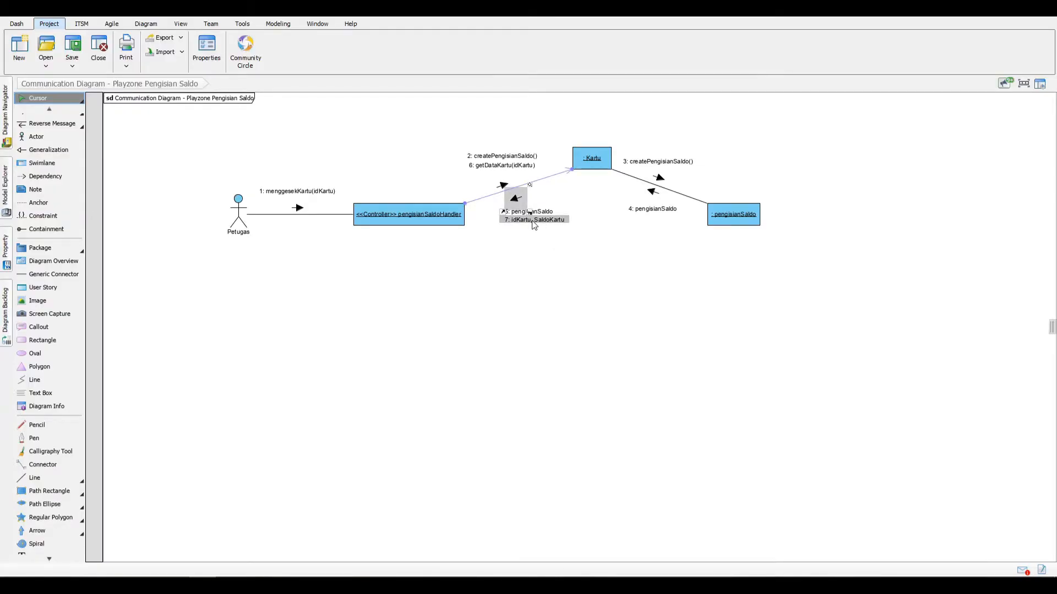
click(437, 207)
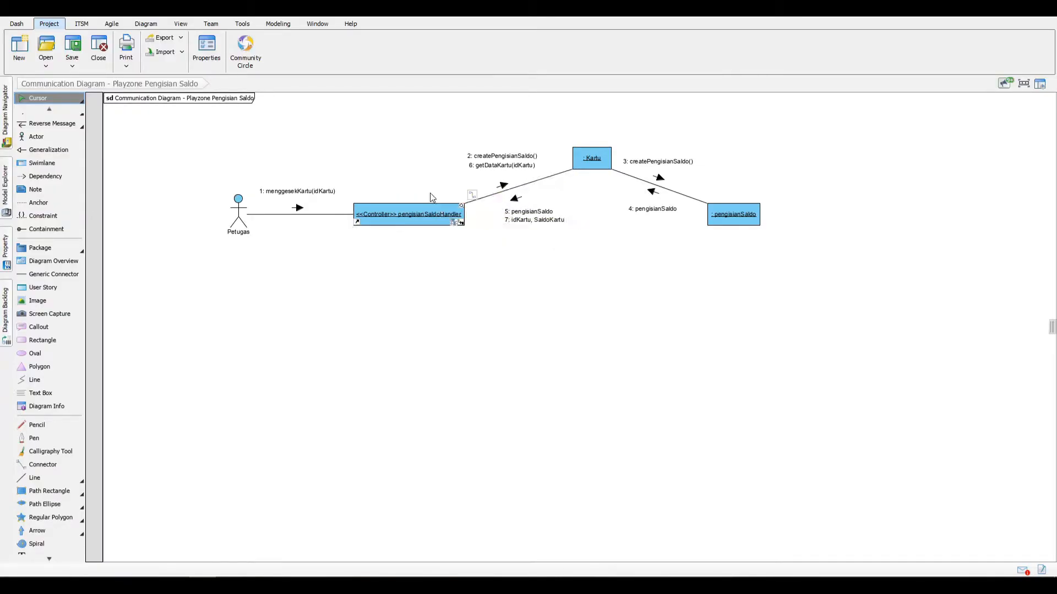
Step: Add the reverse message "pengisianSaldo, idKartu, SaldoKartu" from the controller to Petugas, positioned below the link
click(341, 215)
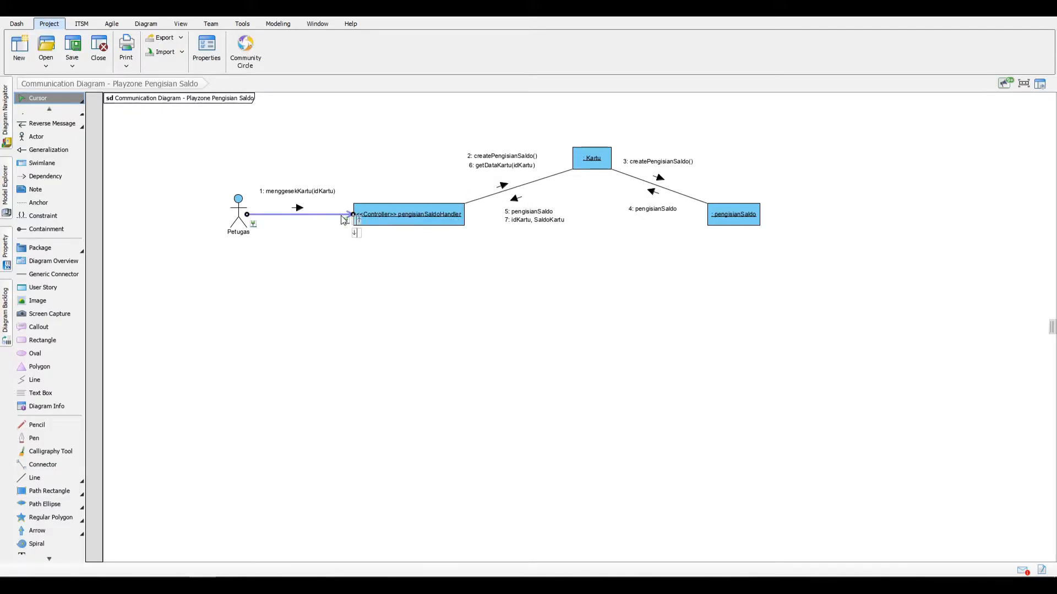
click(357, 234)
mouse_move(307, 234)
mouse_down()
mouse_move(294, 226)
mouse_move(300, 241)
mouse_move(302, 224)
mouse_up()
double_click(303, 240)
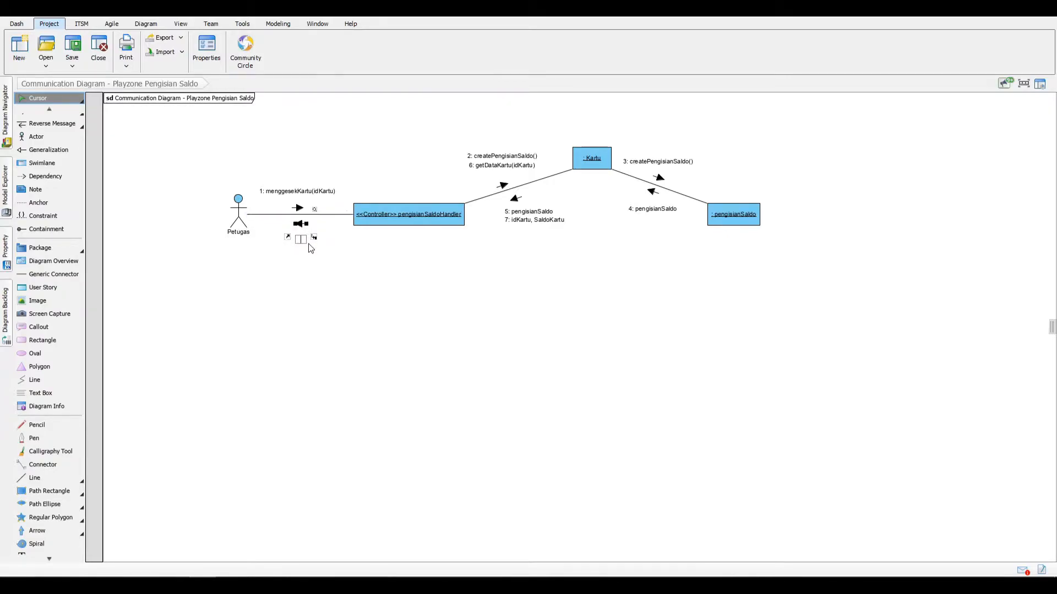
text(pengisianSaldo.)
text( idKartu,SaldoKartu)
key(Return)
drag(307, 241, 330, 238)
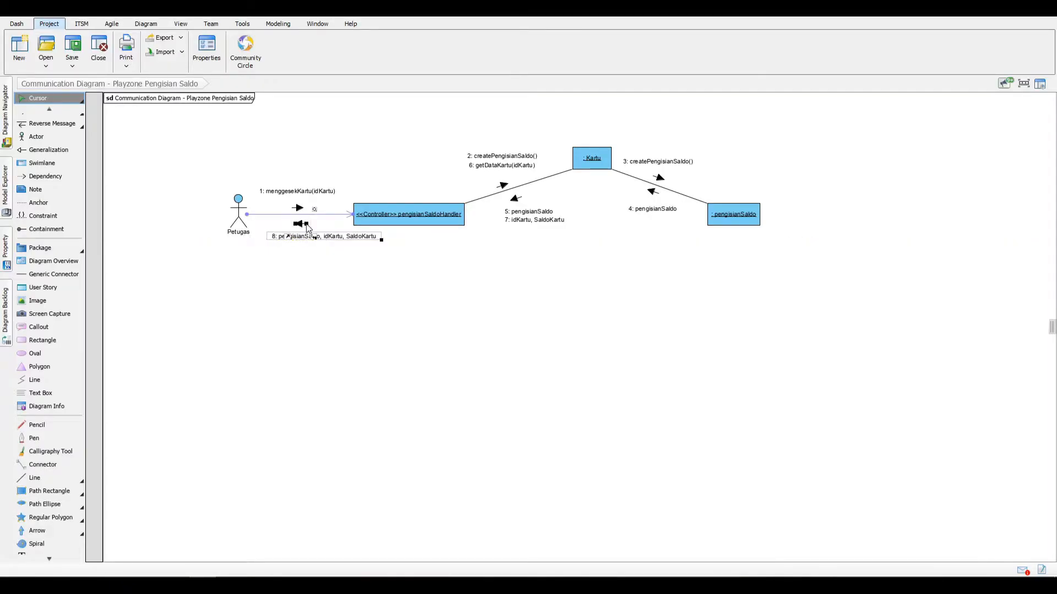
Step: Add the message savePengisianSaldo(idKartu, saldoKartu, jumlahTopupSaldo, tanggalPengisian) from Petugas to the controller, aligning its label under menggesekKartu(idKartu) above the actor
click(322, 248)
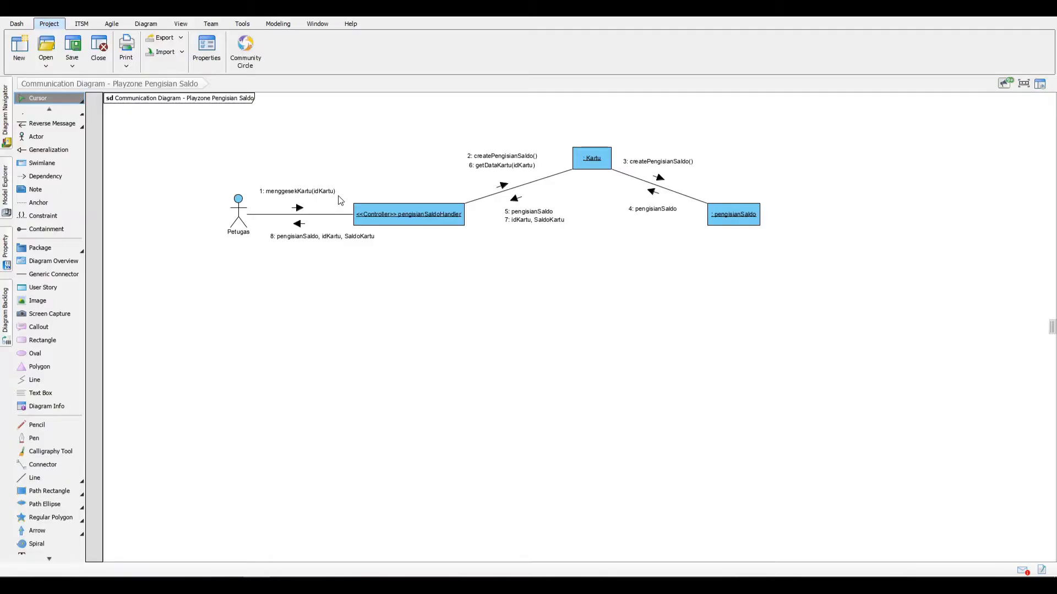
click(320, 215)
click(337, 216)
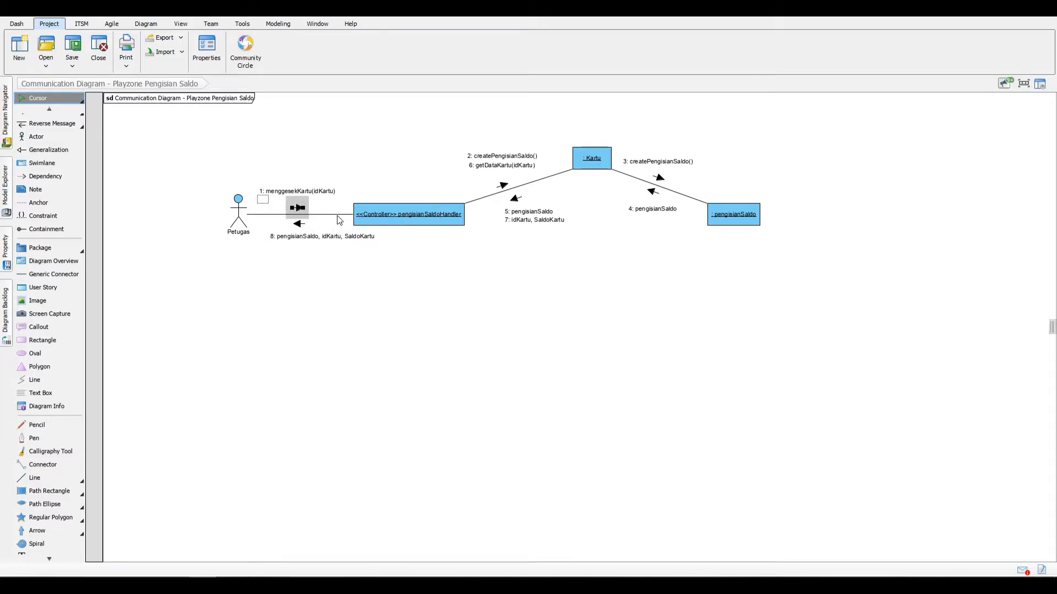
text(savePengisianSaldo(idKartu, saldoKartu, )
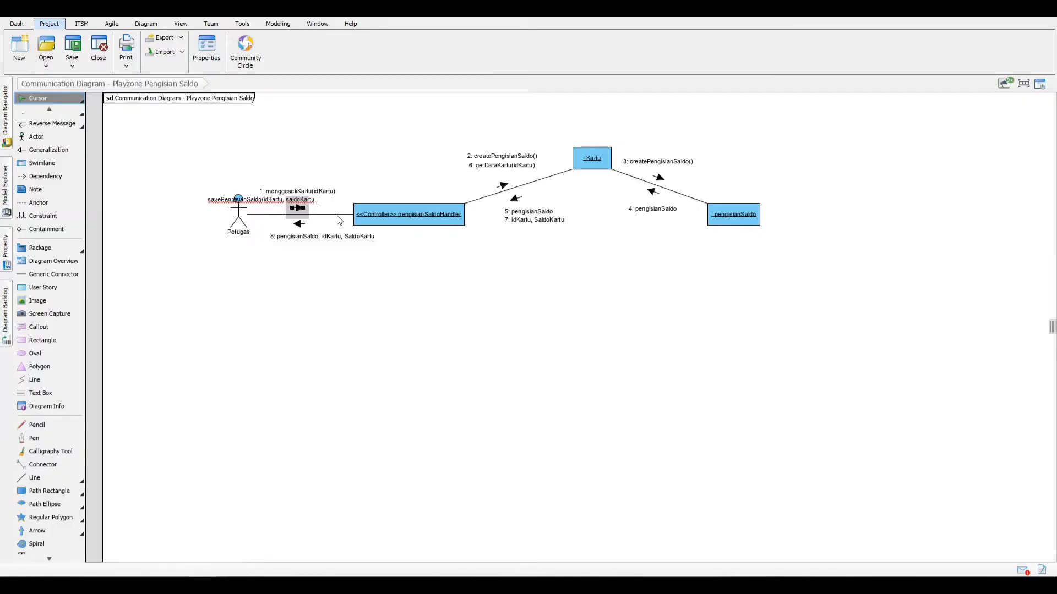
text(jumlahTopupSaldo, )
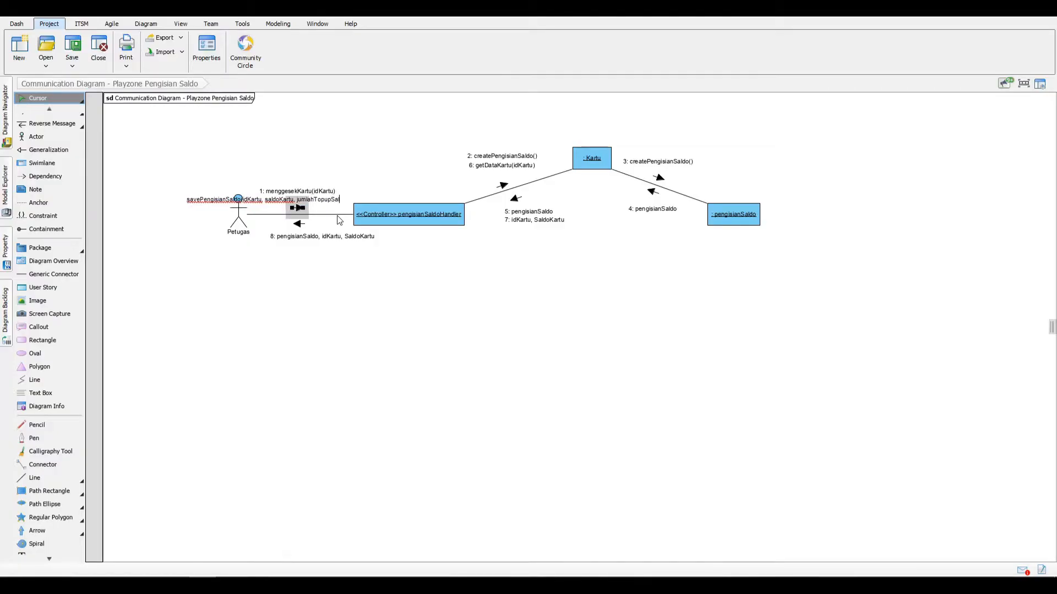
text(tanggalPengisian))
key(Return)
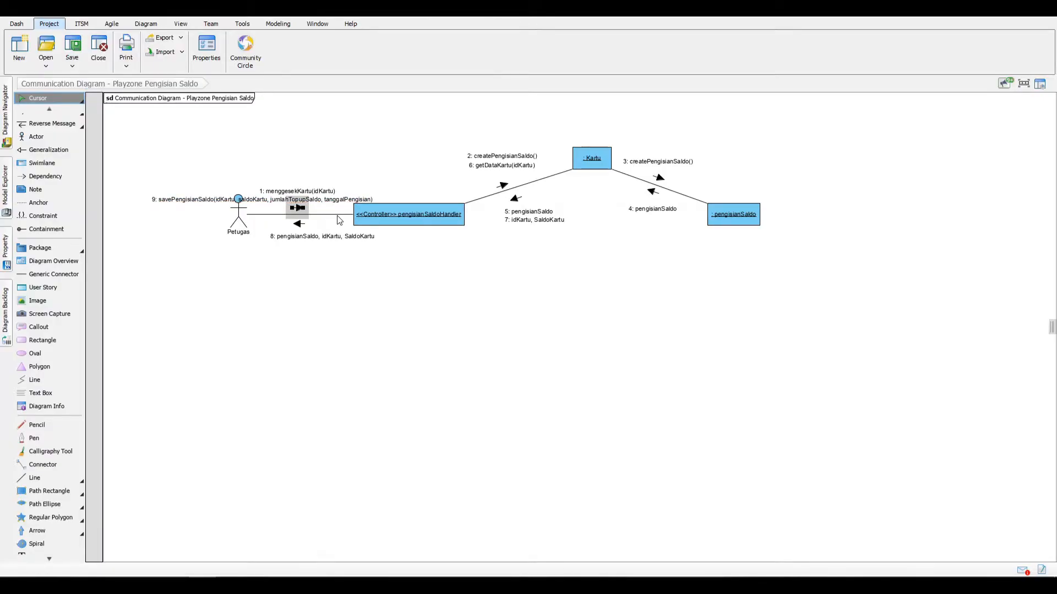
drag(307, 189, 384, 188)
click(361, 279)
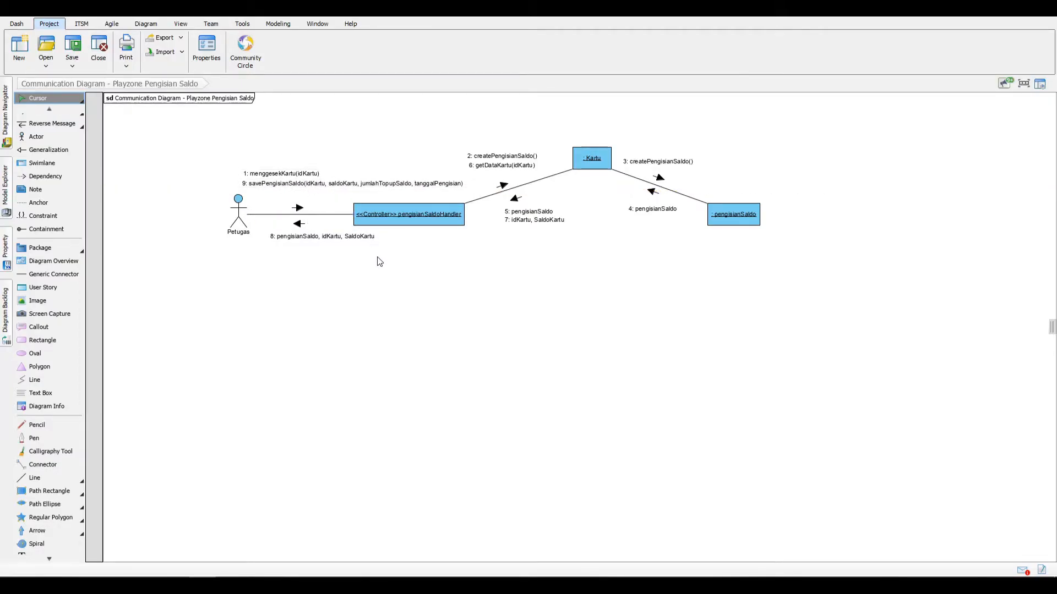
Step: Link the controller directly to the pengisianSaldo lifeline and route the link as a squared path below both lifelines
click(452, 219)
mouse_move(471, 212)
mouse_down()
mouse_move(644, 236)
mouse_move(716, 216)
mouse_up()
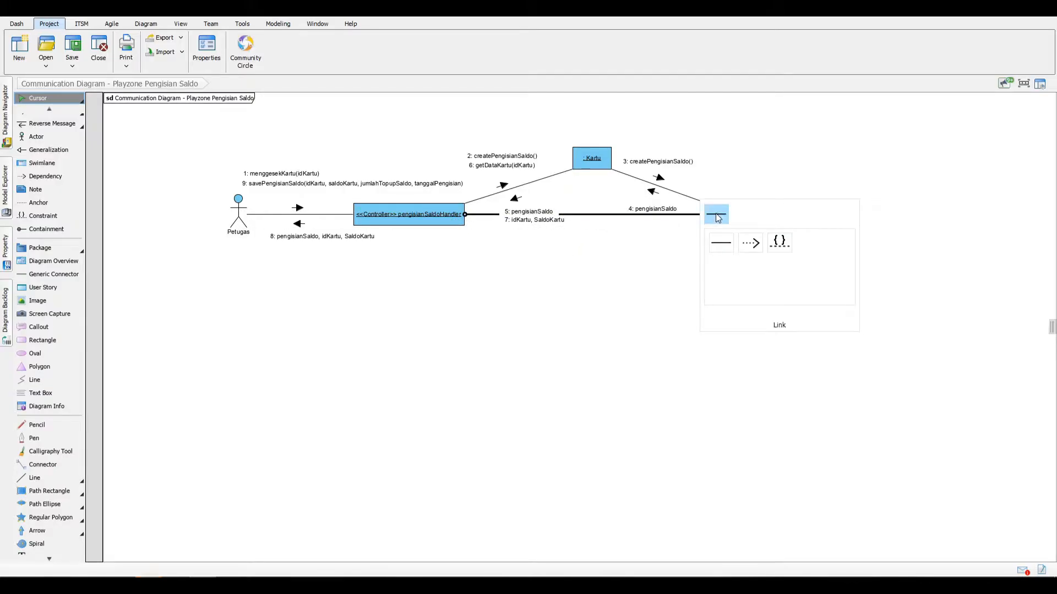
click(716, 214)
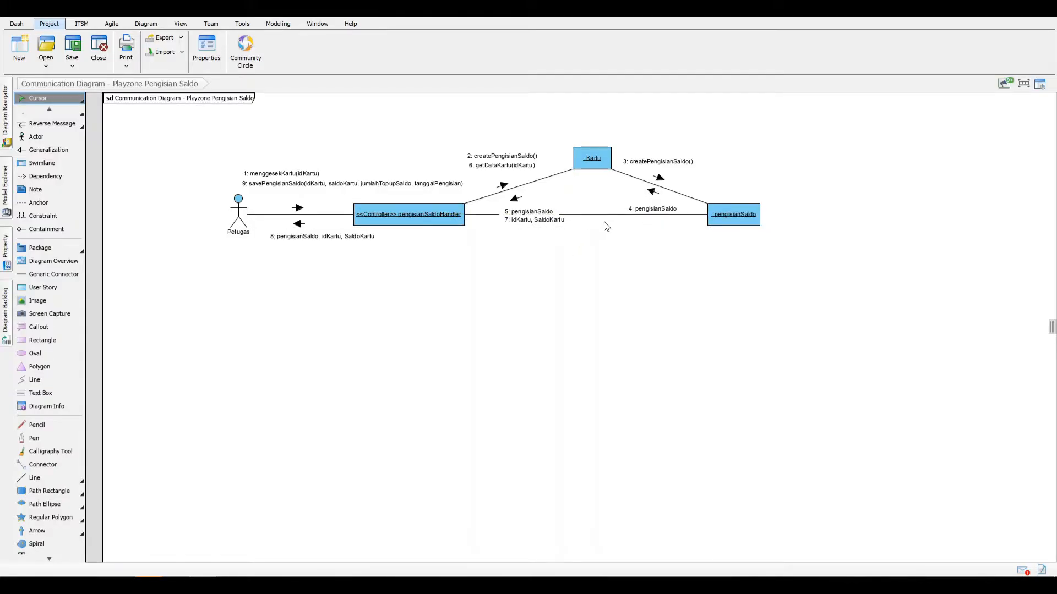
drag(602, 215, 437, 288)
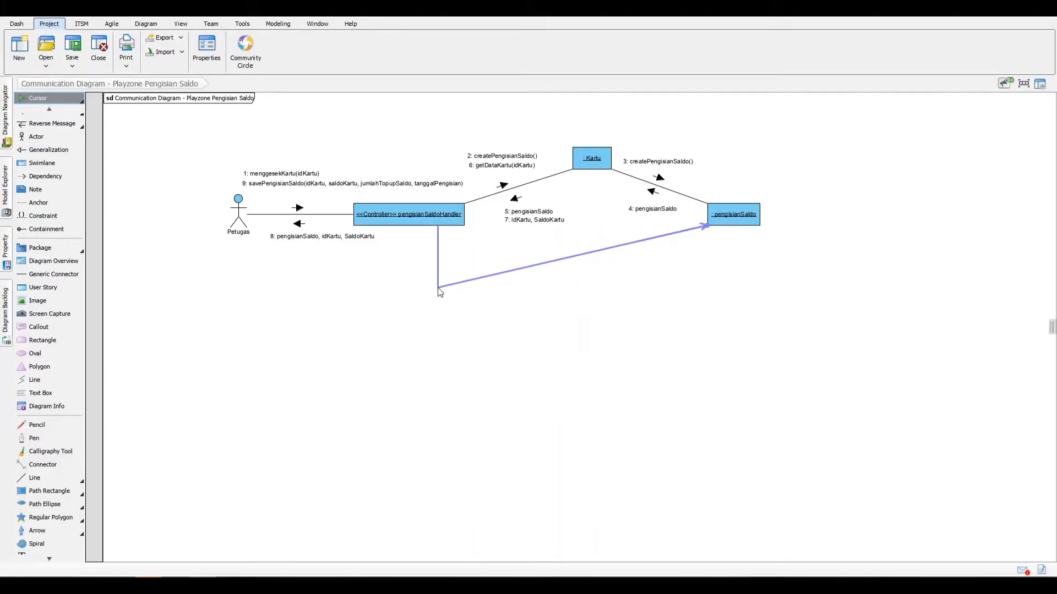
drag(576, 257, 735, 288)
click(658, 317)
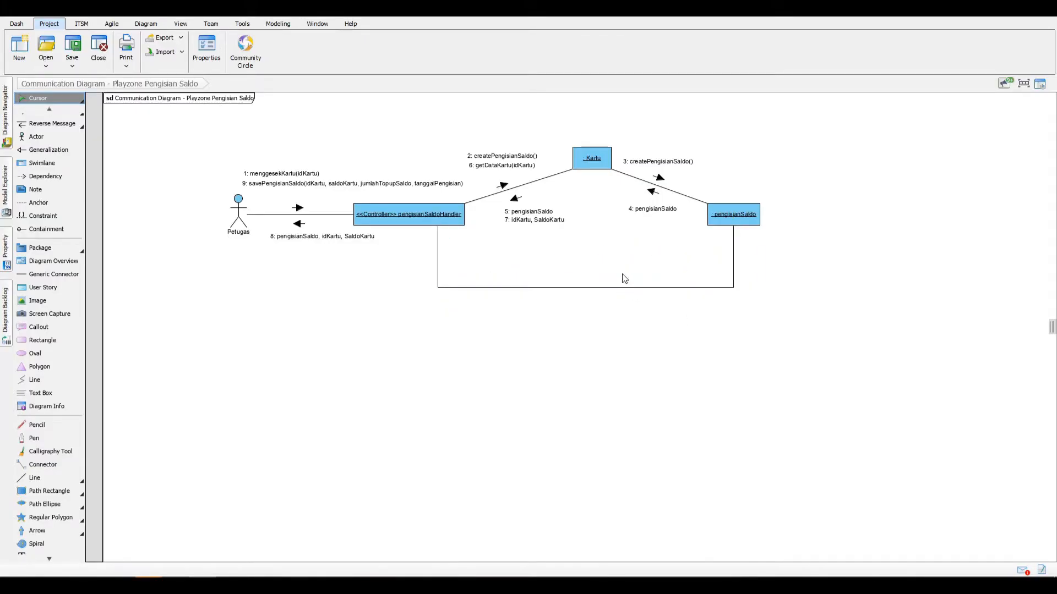
Step: Add a message from the controller to pengisianSaldo above the squared link, starting its label with "savePengisianSaldo(idKartu, saldoKartum"
click(610, 288)
click(627, 293)
drag(627, 296, 560, 282)
double_click(562, 263)
text(savePengisianSaldo(idKartu, saldoKartum,)
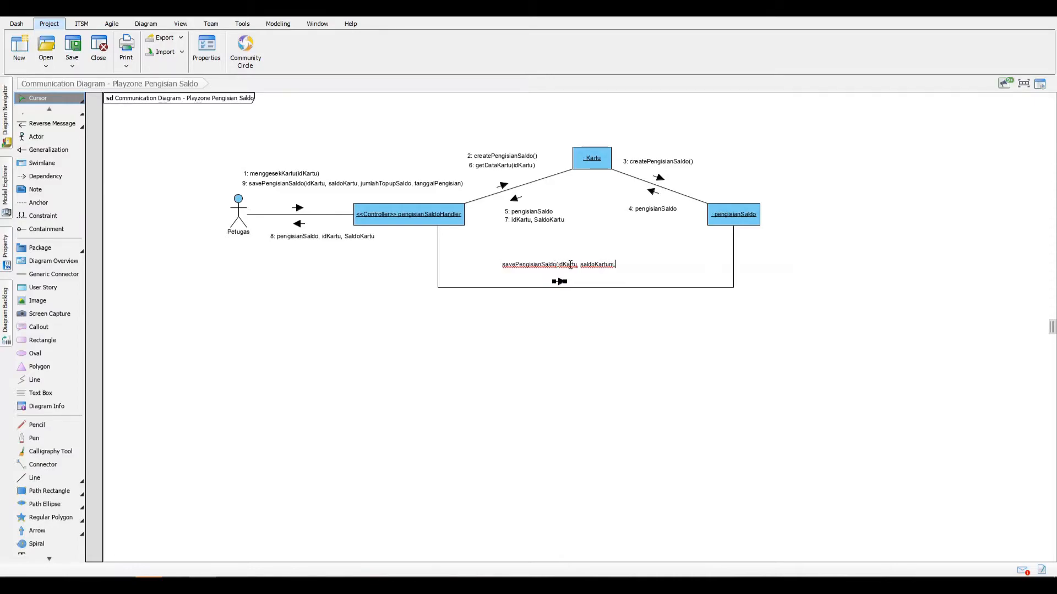
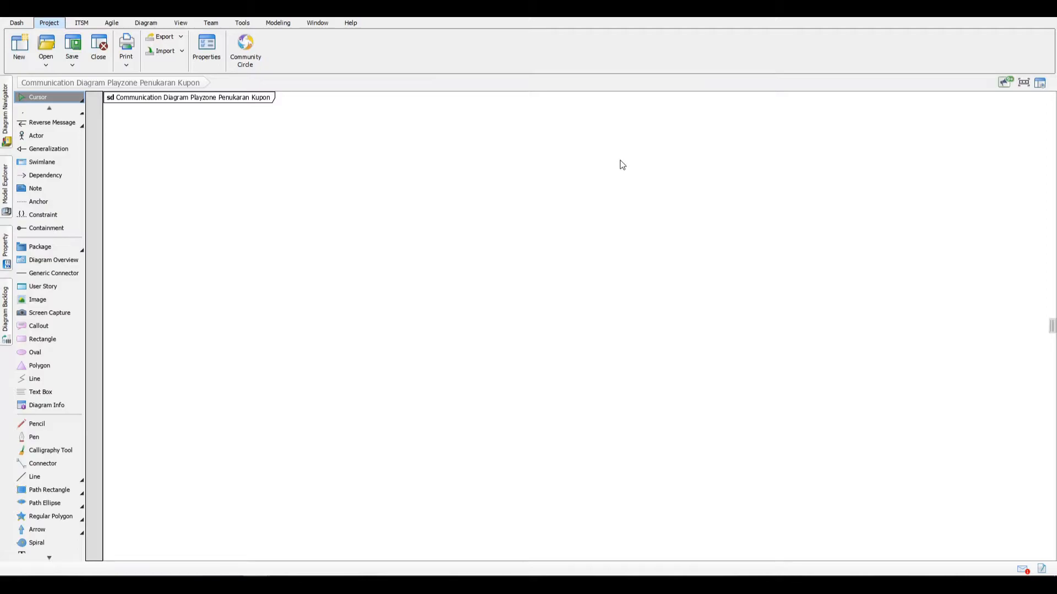
Step: Place an actor named Petugas near the upper part of the empty diagram
click(77, 137)
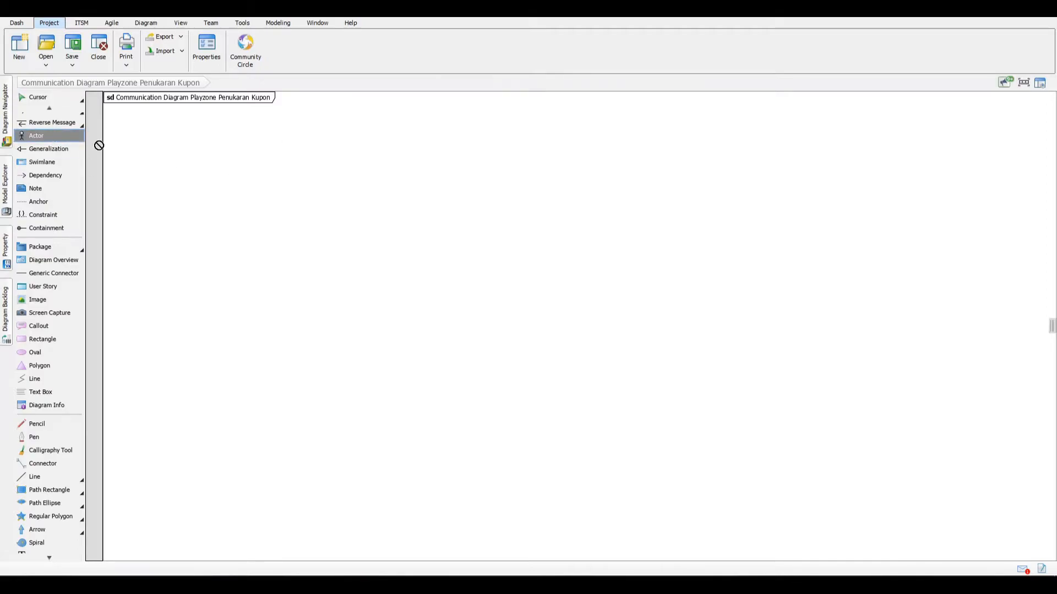
click(189, 177)
text(Petugas)
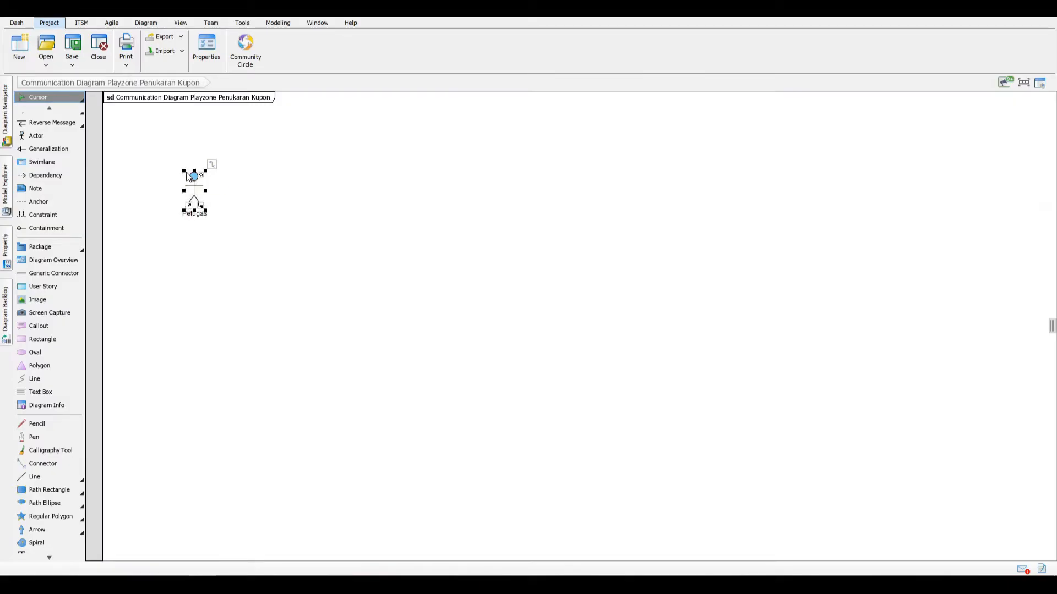
click(241, 239)
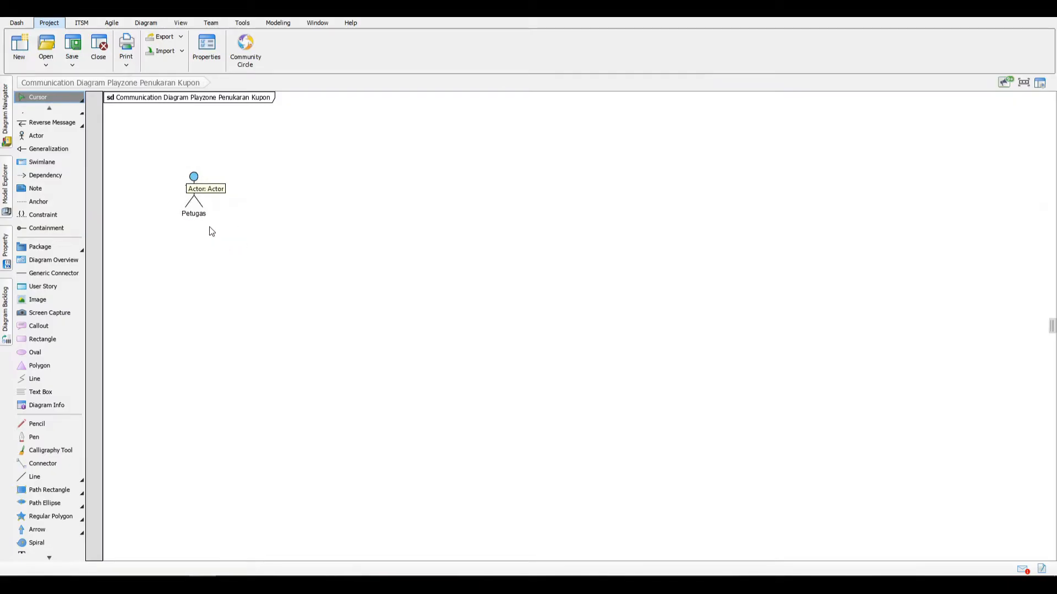
Step: Create a lifeline named "<<Controller>> penukaranKuponHandler" linked by a message from Petugas, and move it farther from the actor
click(196, 209)
drag(212, 165, 319, 187)
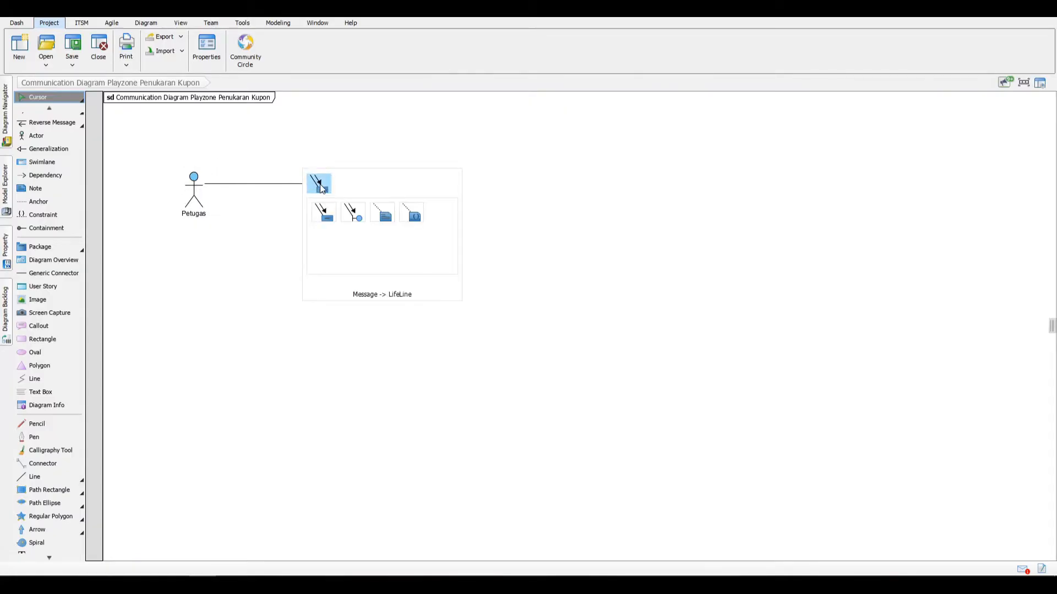
click(322, 188)
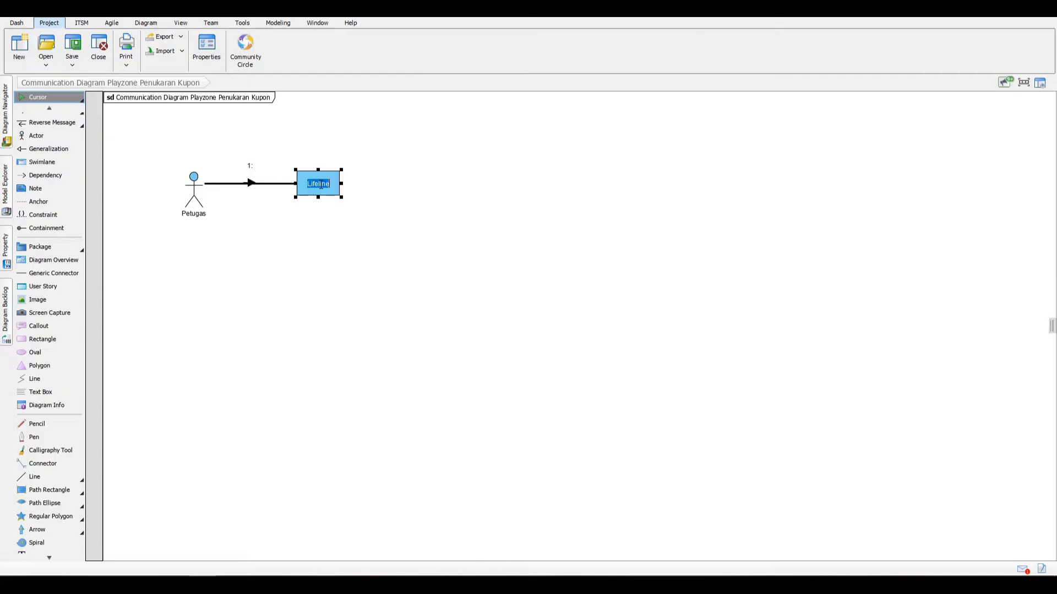
text(<<Controller>> penukaranKuponHandler)
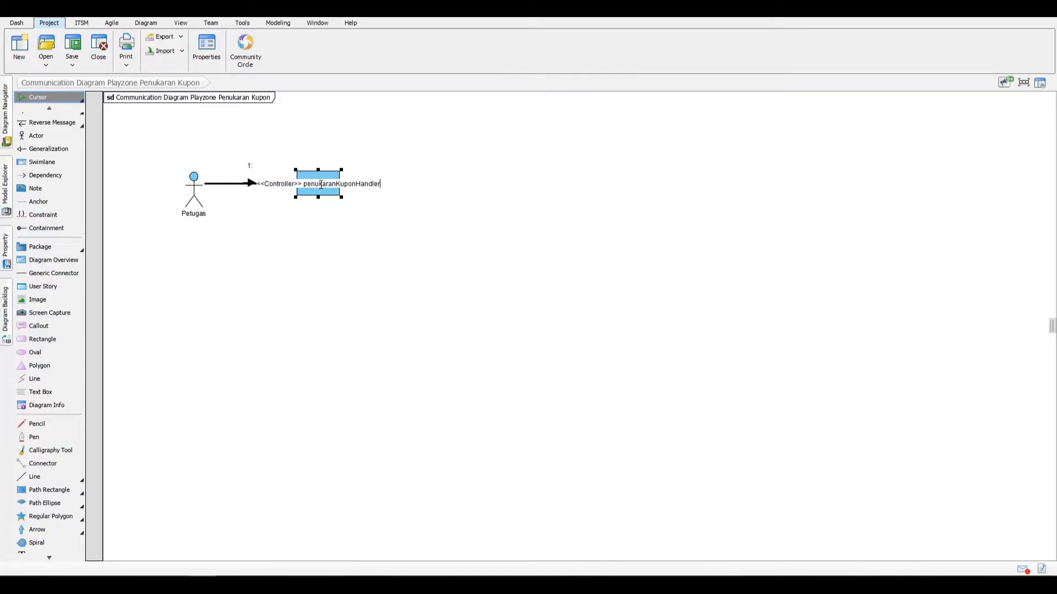
key(Return)
drag(322, 189, 366, 189)
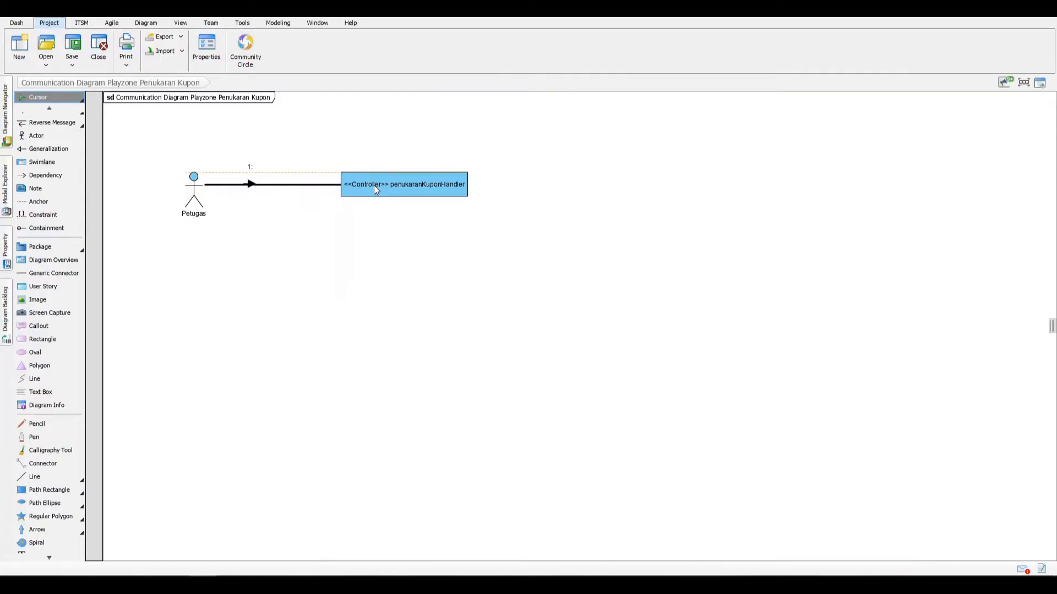
Step: Raise the message arrow above the Petugas–controller link and label the message menggesekKartu(idKartu)
click(252, 183)
click(252, 184)
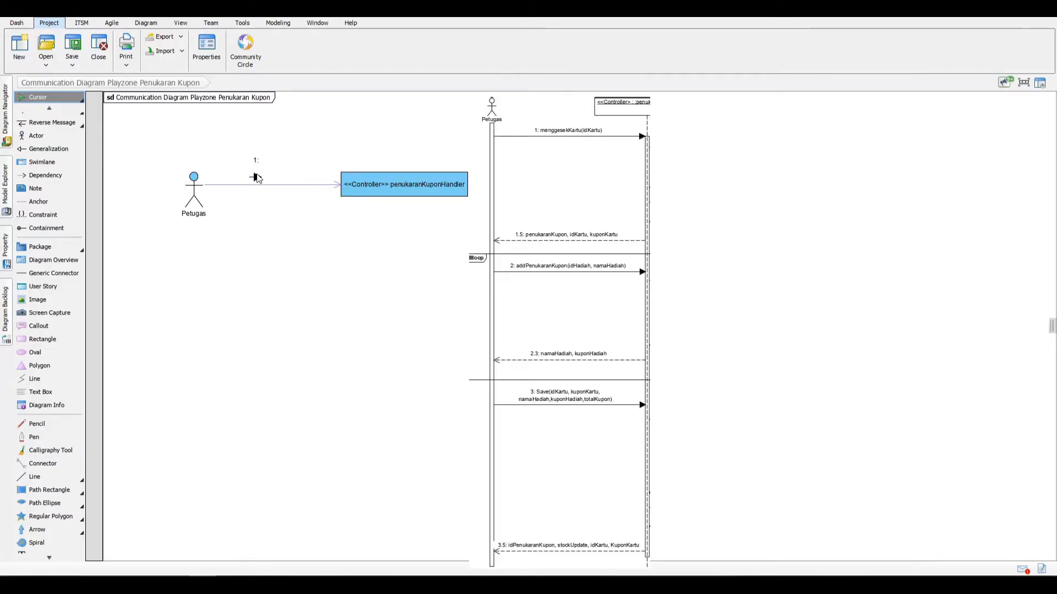
double_click(260, 160)
text(m)
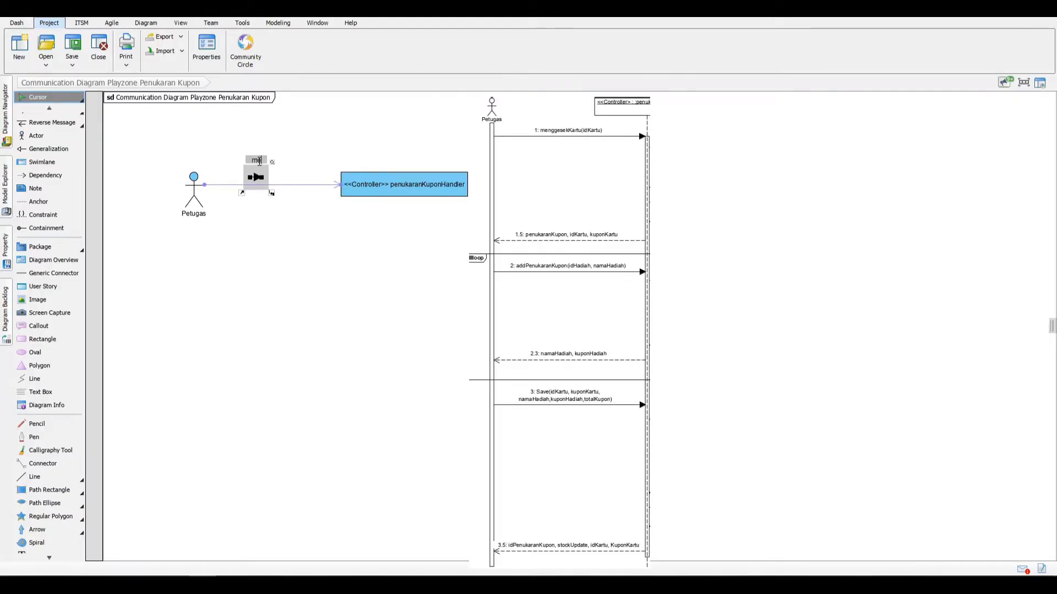
text(enggesekKartu(idKartu))
key(Return)
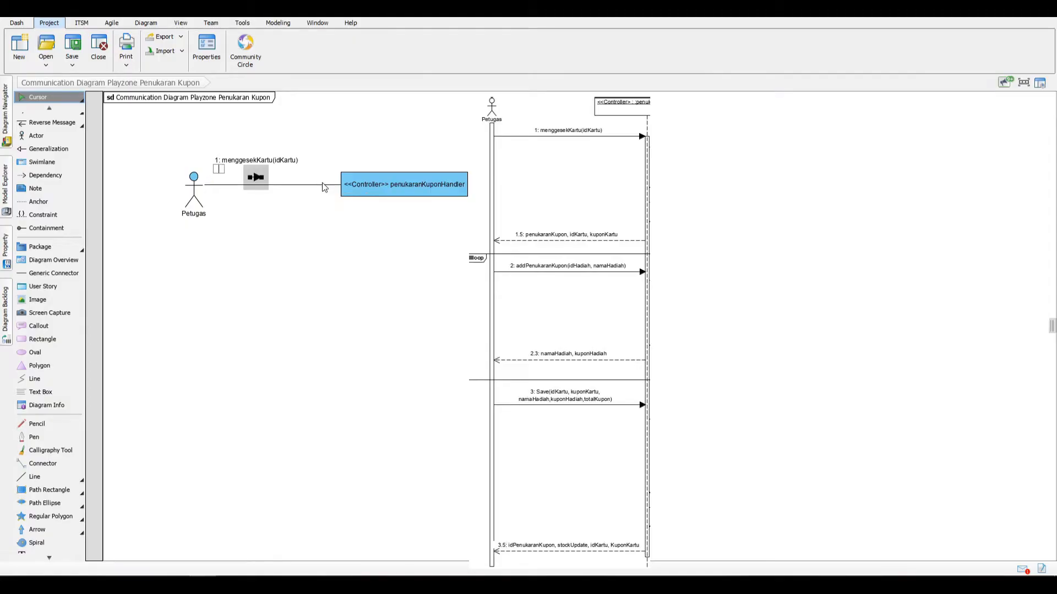
Step: Label a second message from Petugas to the controller addPenukaranKupon(idHadiah, namaHadiah) and align it under the menggesekKartu label
text(addPenukaranKupon(idHadiah, namaHadiah))
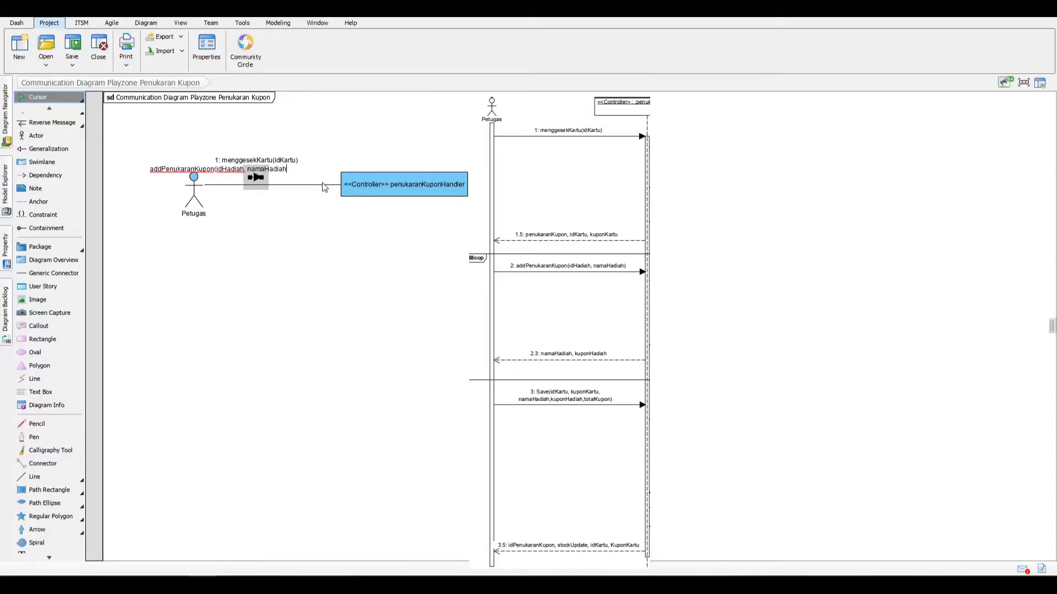
key(Return)
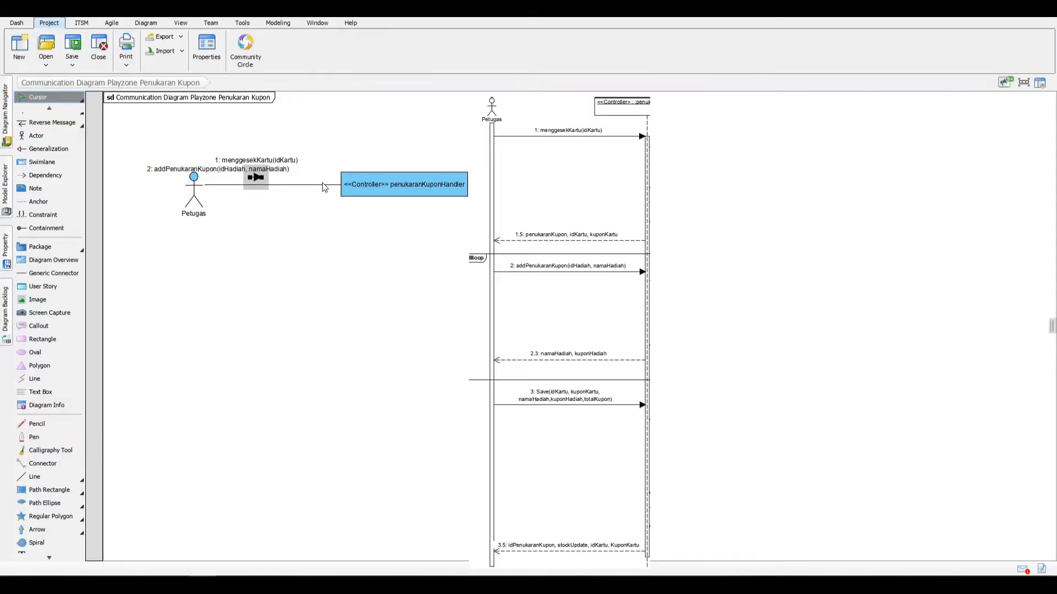
drag(288, 170, 345, 172)
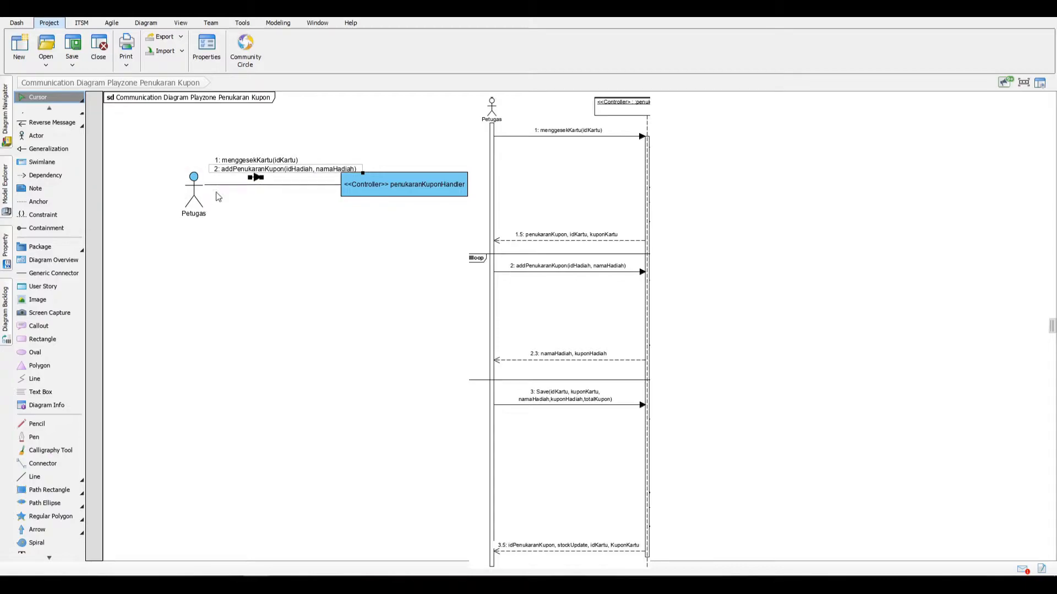
Step: Add the message save(idKartu, kuponKartu, namaHadiah, kuponHadiah, totalKupon) from Petugas to the controller and stack all three labels above the link
click(258, 182)
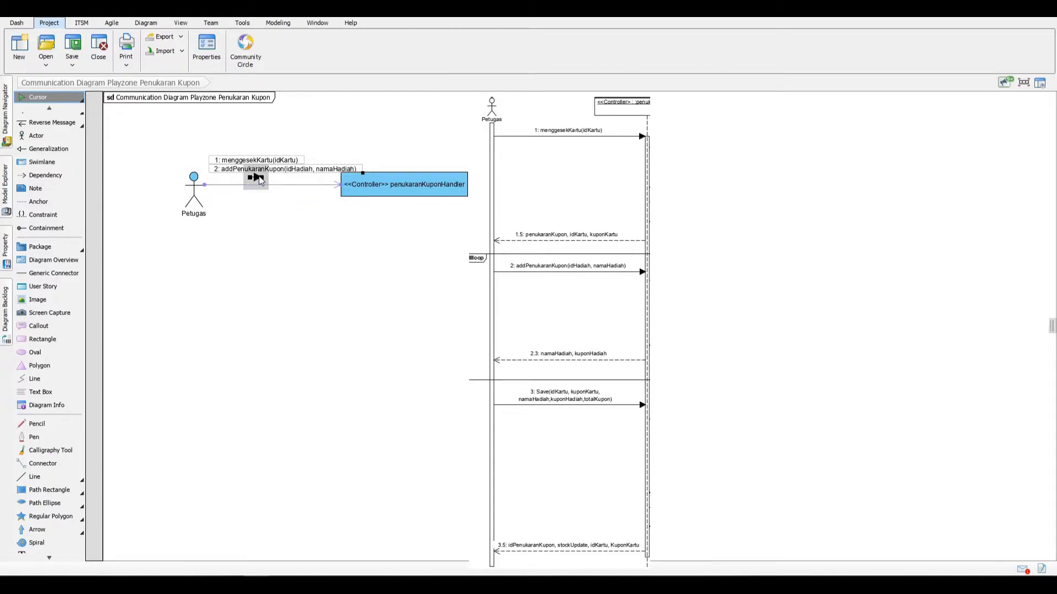
click(322, 186)
click(332, 187)
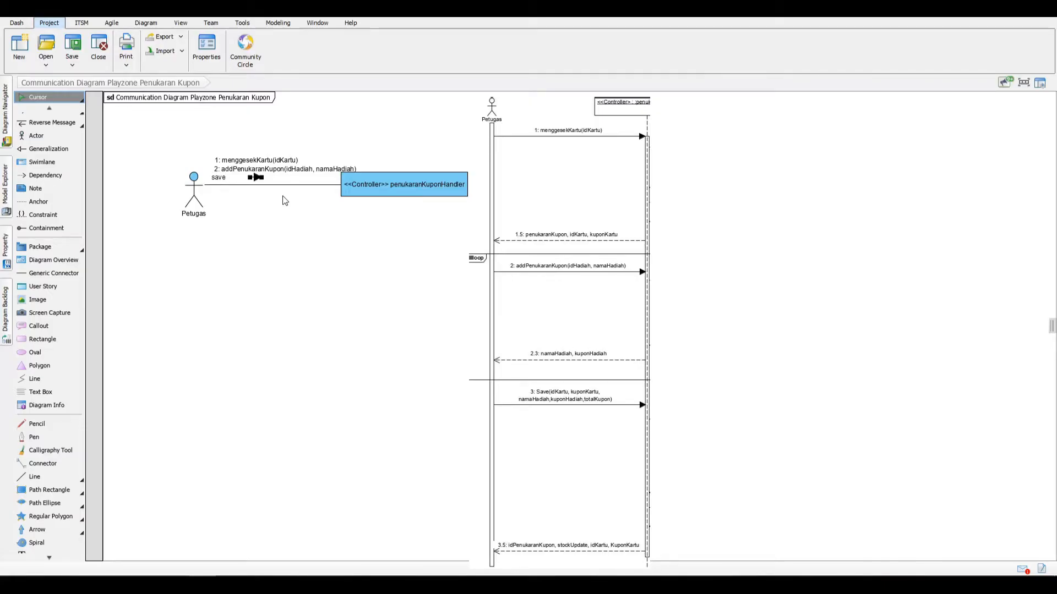
text(save(idKartu, kuponKartu, namaHadiah, kuponhadia)
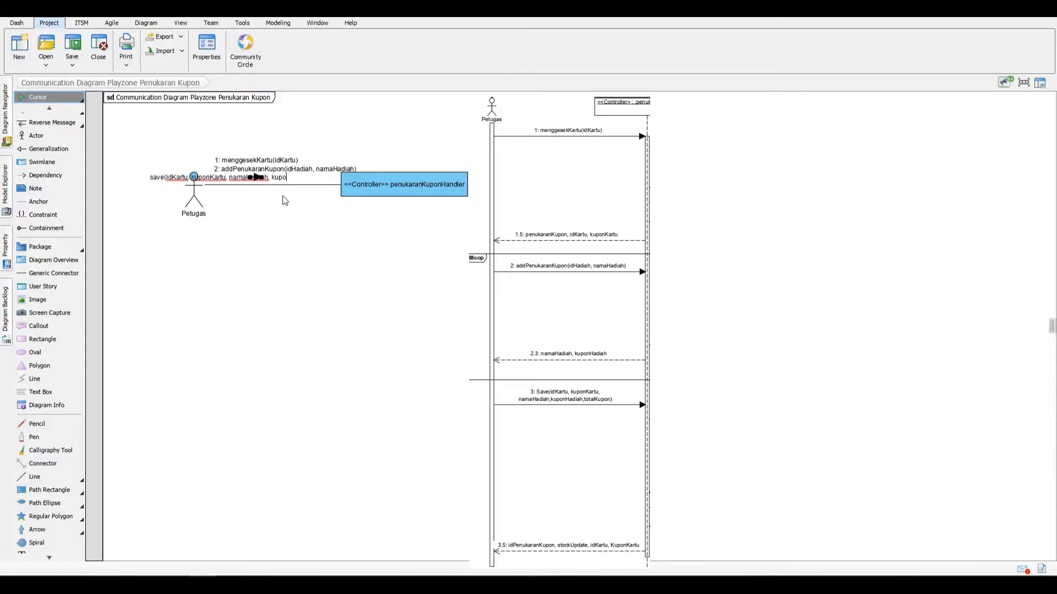
key(BackSpace)
key(BackSpace)
key(BackSpace)
key(BackSpace)
key(BackSpace)
text(Hadiah, )
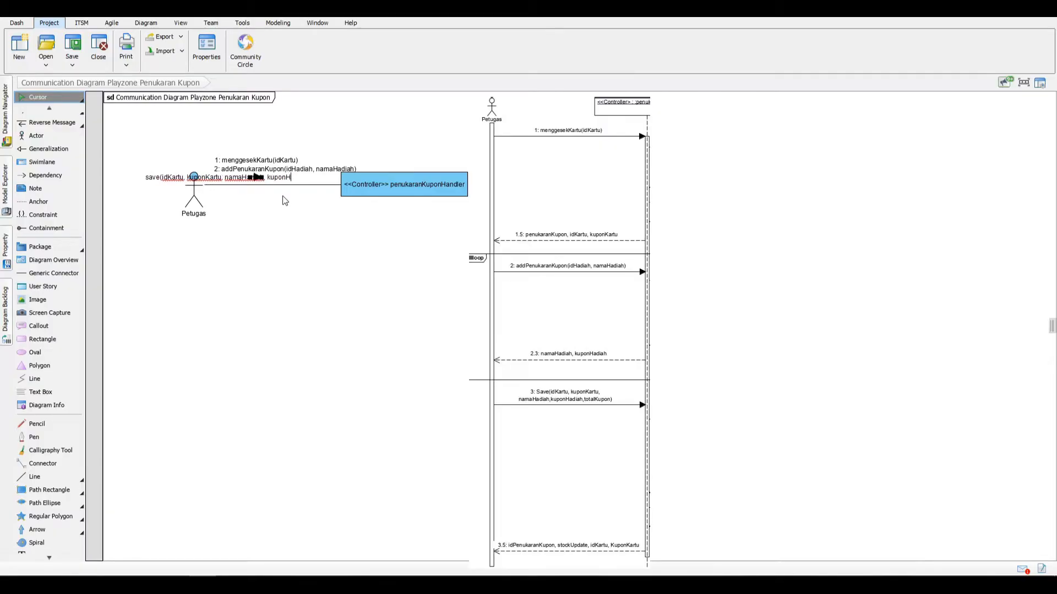
text(totalKupon)
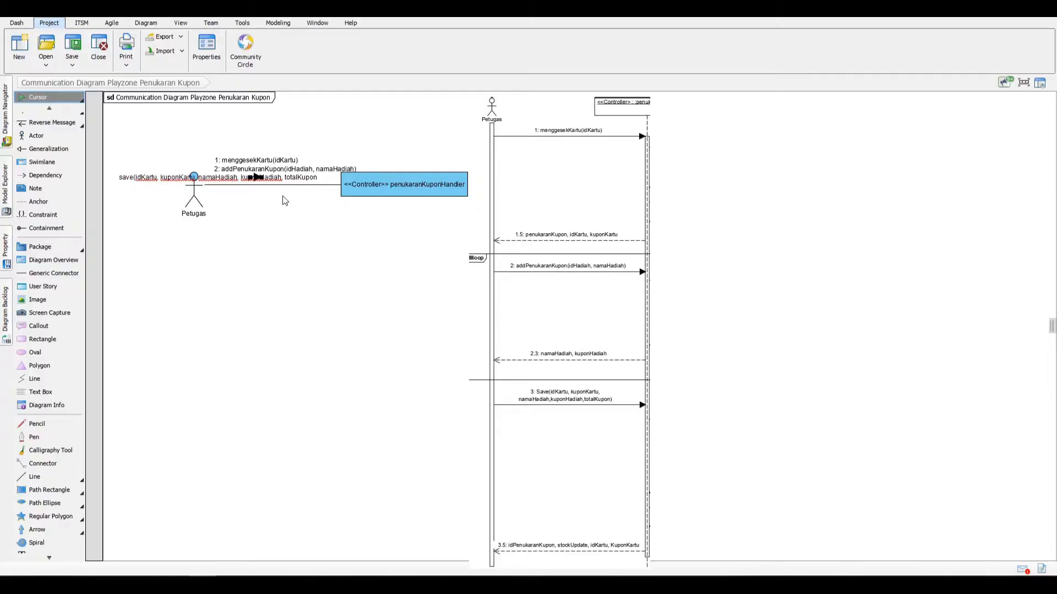
text())
key(Return)
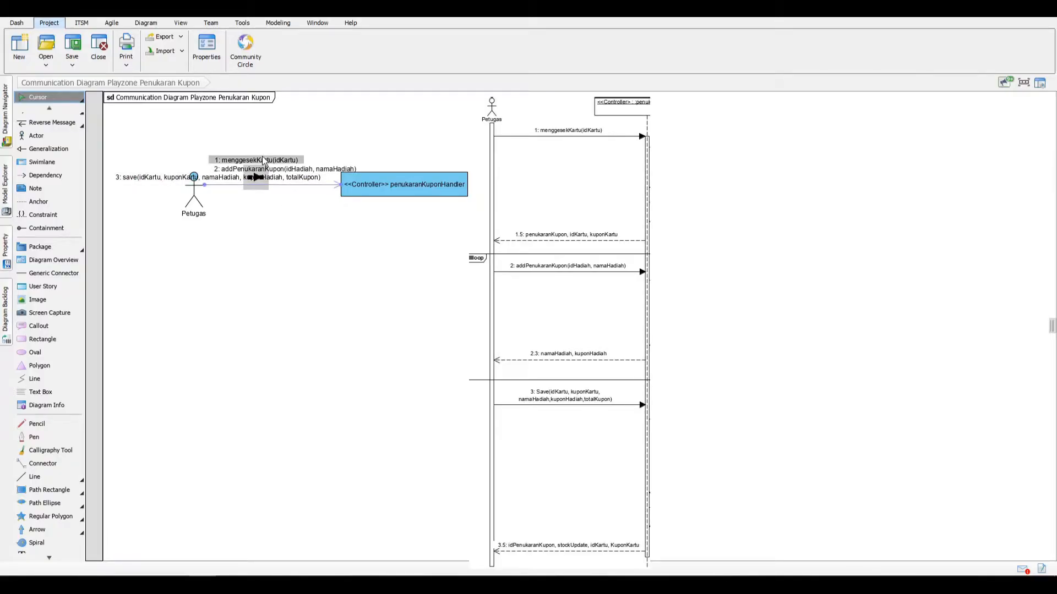
mouse_move(264, 160)
mouse_down()
mouse_move(252, 144)
mouse_move(262, 168)
mouse_move(258, 154)
mouse_up()
drag(281, 181, 332, 164)
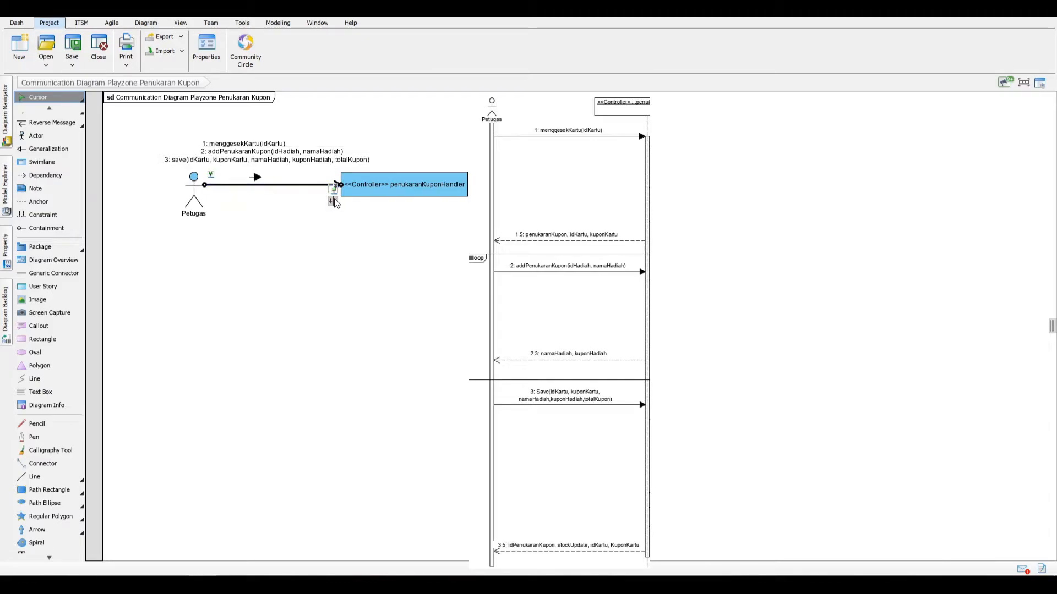
Step: Add the reverse message "penukaranKupon, idKartu, kuponKartu" from the controller to Petugas, with its arrow and label below the link
click(338, 199)
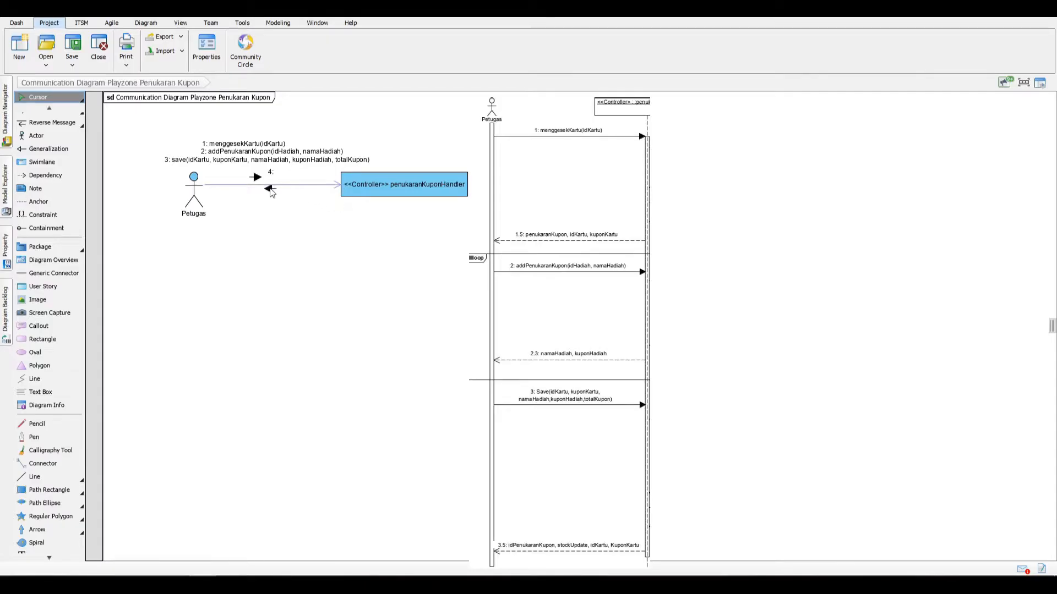
click(270, 195)
double_click(265, 209)
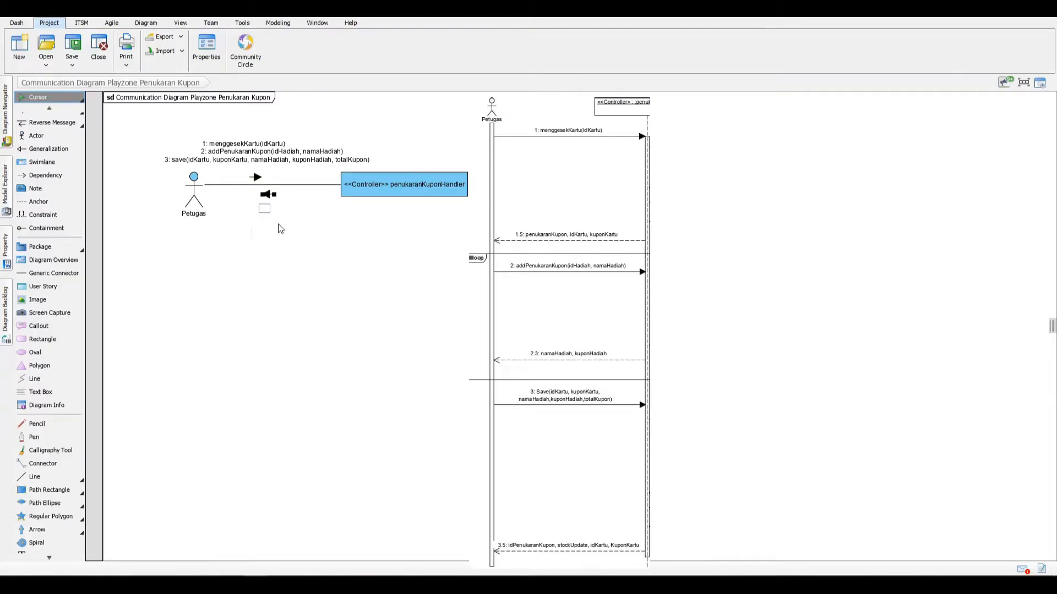
text(penukara)
text(, idKartu)
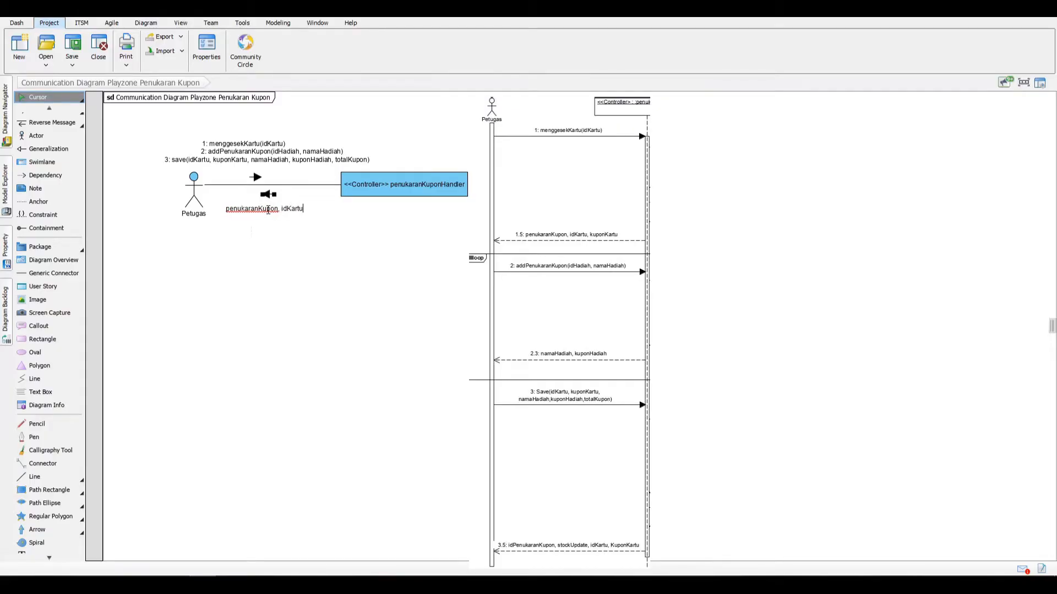
text(, kuponkar)
key(BackSpace)
key(BackSpace)
key(BackSpace)
text(Kartu)
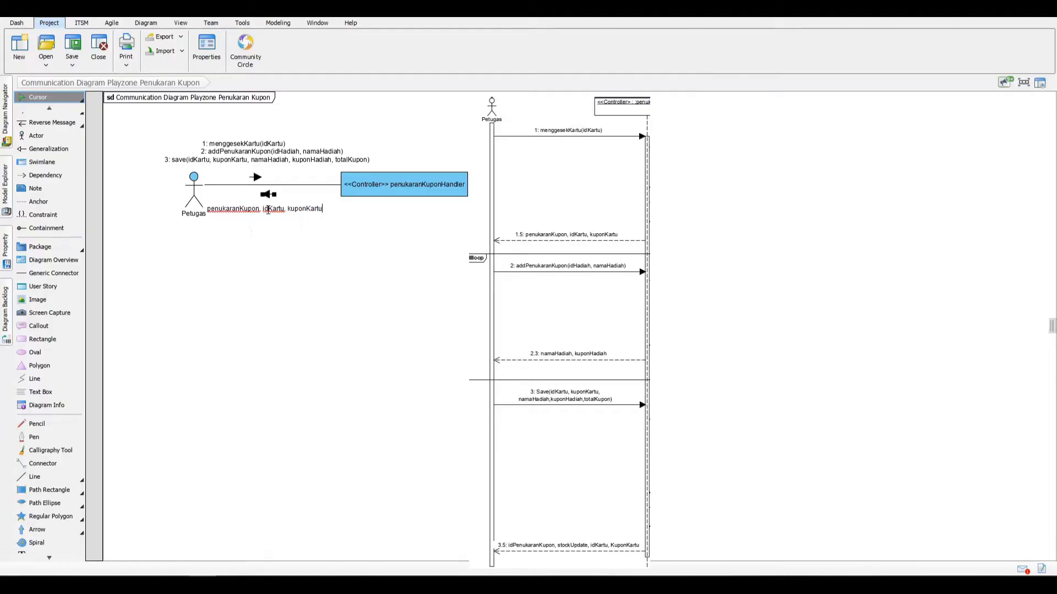
key(Return)
drag(268, 213, 300, 211)
Step: Add the reverse message "namaHadiah, kuponHadiah" to Petugas and align its label under the penukaranKupon message
click(316, 186)
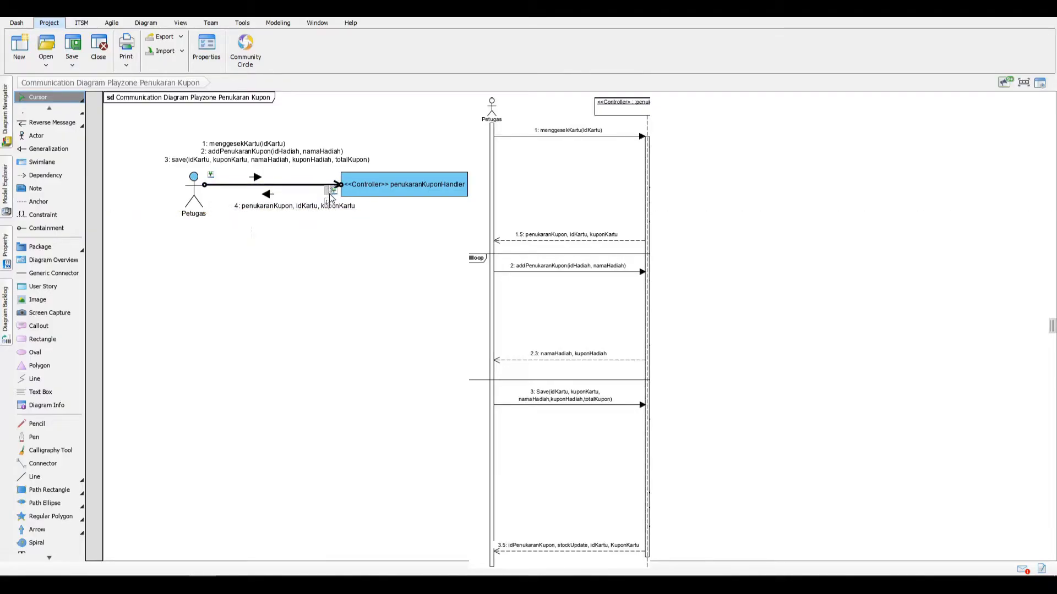
click(330, 202)
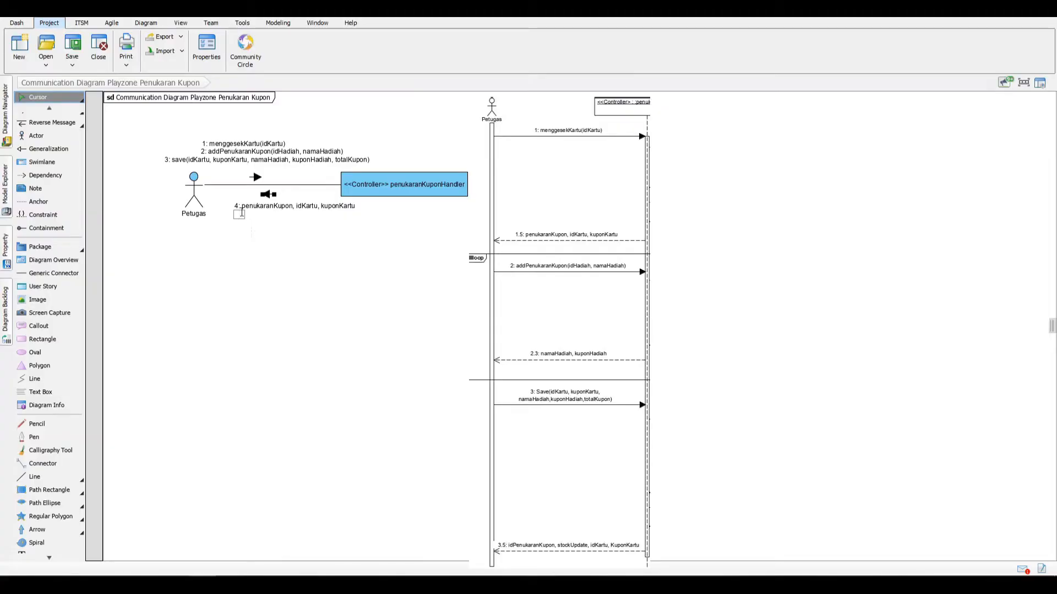
text(namaHadiah, kuponHadiah)
key(Return)
drag(245, 215, 298, 215)
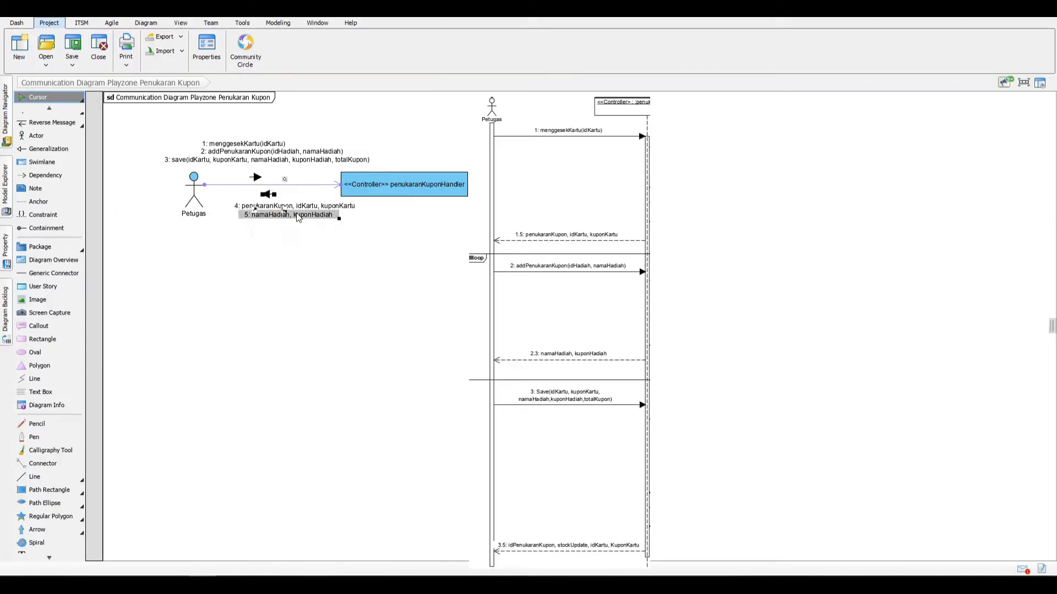
Step: Add the reverse message "idPenukaranKupon, stockUpdate, idKartu, kuponKartu" to Petugas and align its label under "namaHadiah, kuponHadiah"
click(321, 187)
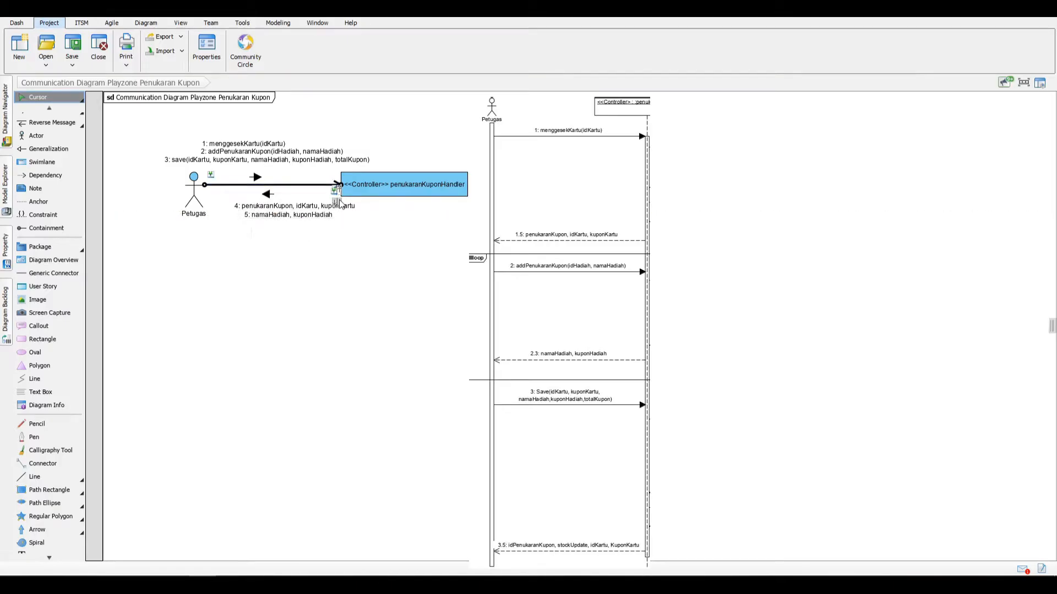
click(339, 201)
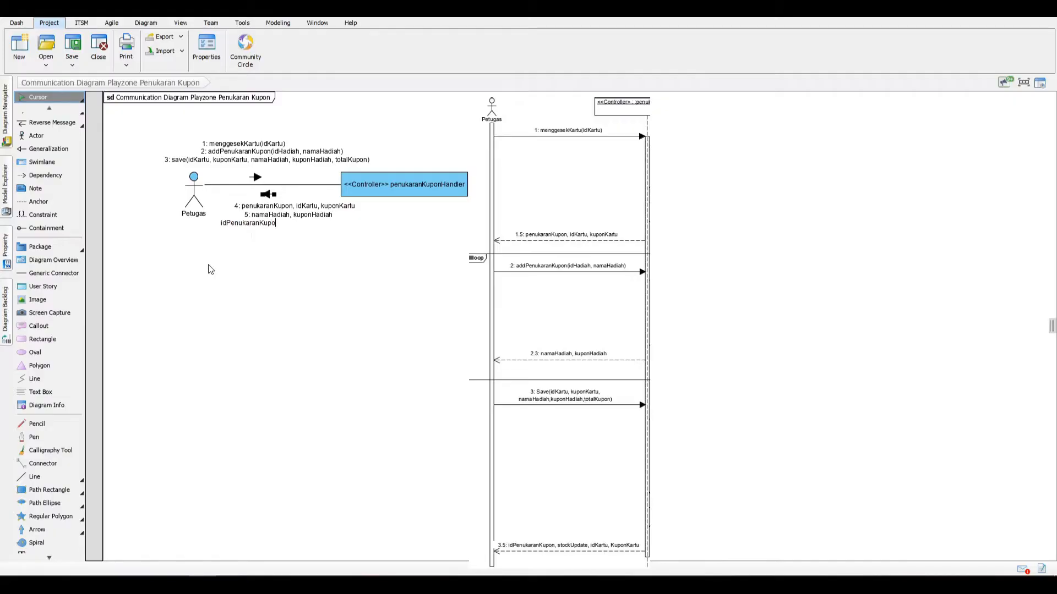
text(idPenukaranKupon, stockUpdate, )
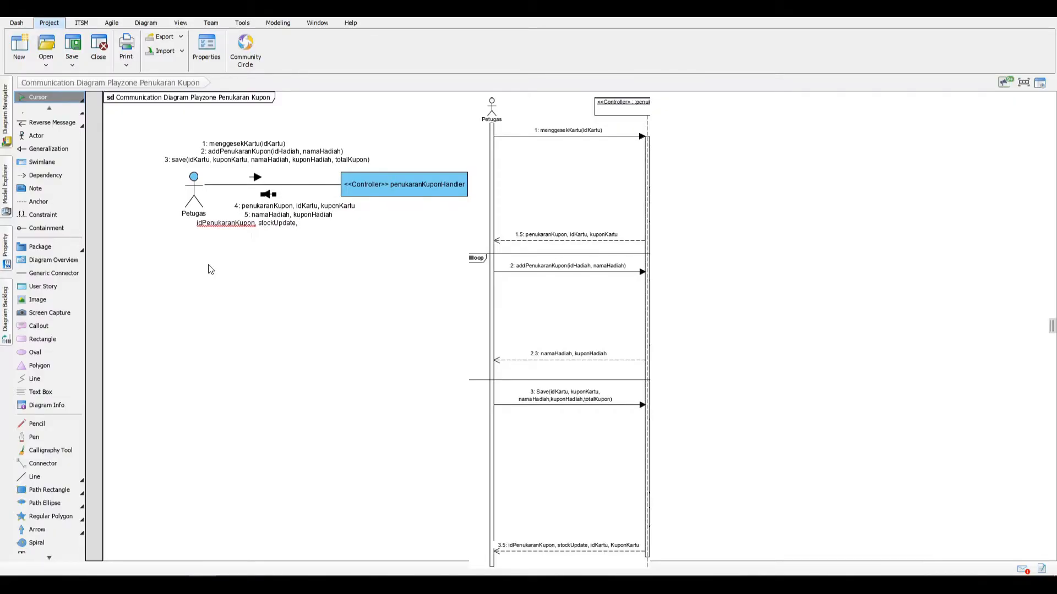
text(idkartu)
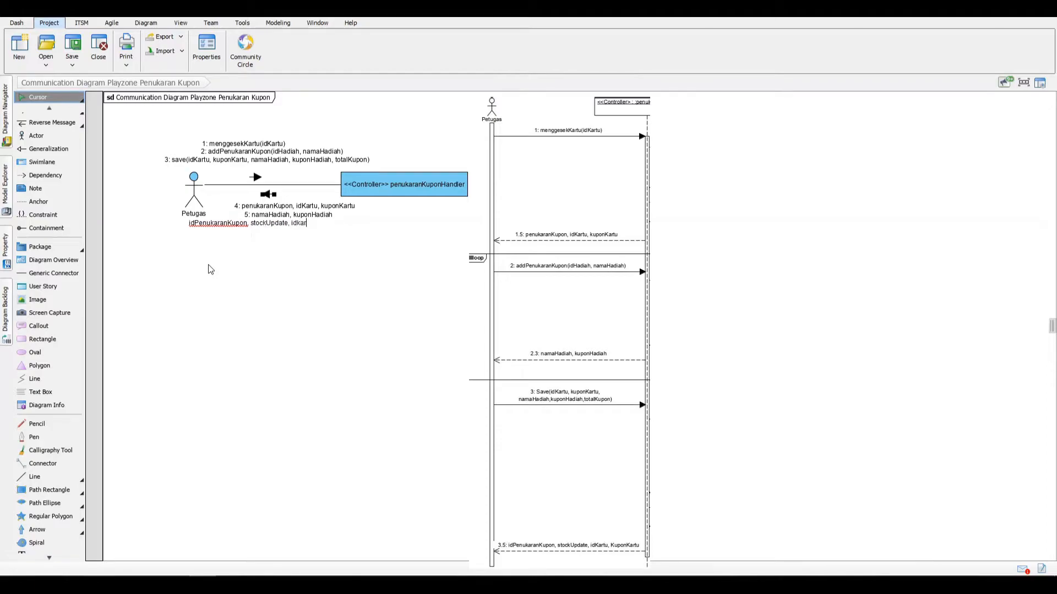
key(BackSpace)
key(BackSpace)
key(BackSpace)
key(BackSpace)
key(BackSpace)
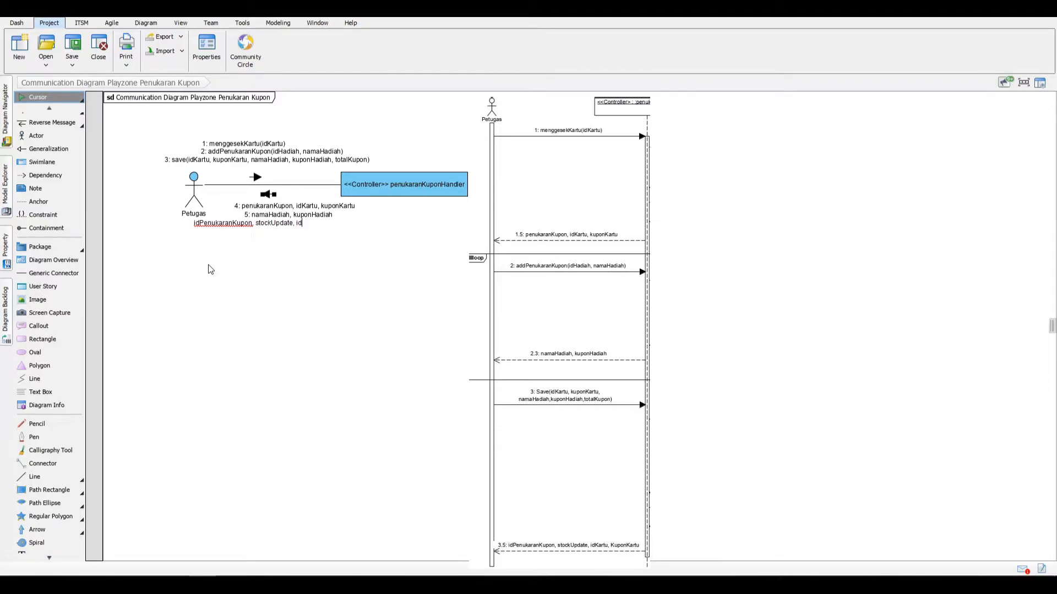
text(Kartu, )
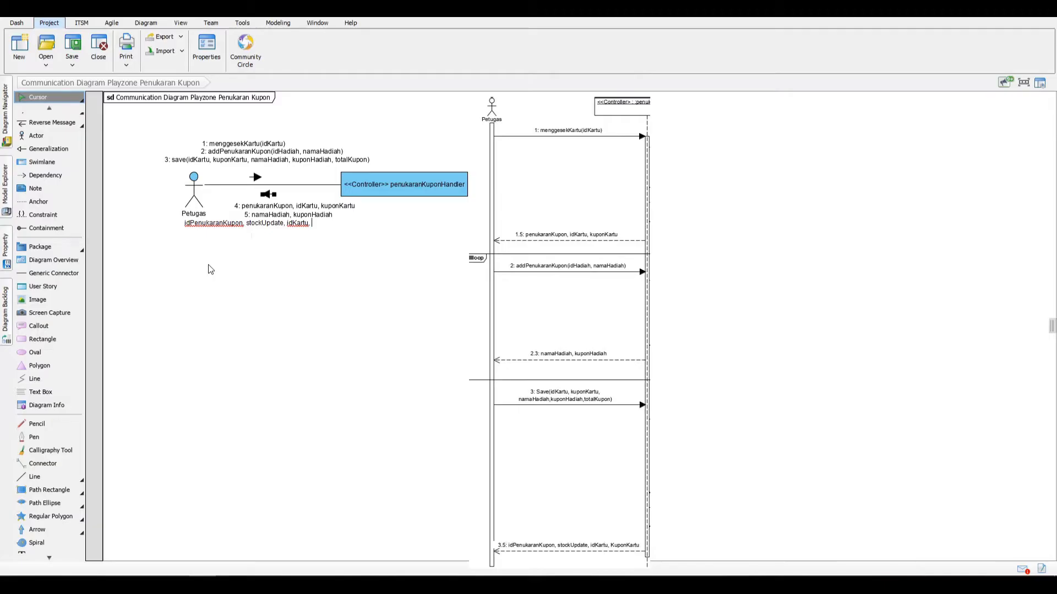
text(kuponKartu)
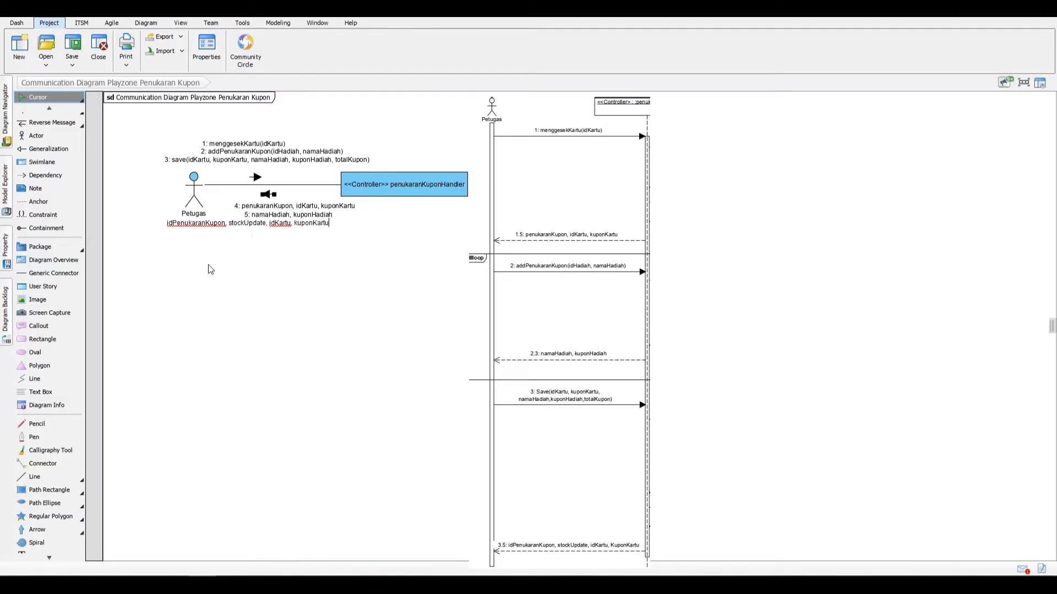
click(231, 254)
drag(242, 225, 305, 229)
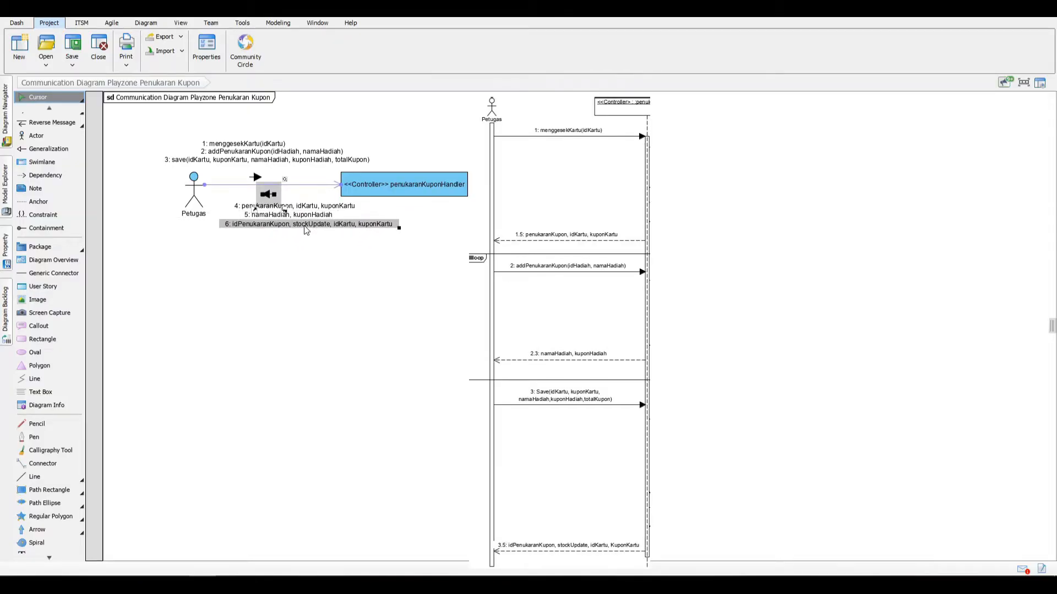
Step: Check the sequence number in the specification of the addPenukaranKupon(idHadiah, namaHadiah) message
right_click(234, 154)
click(263, 161)
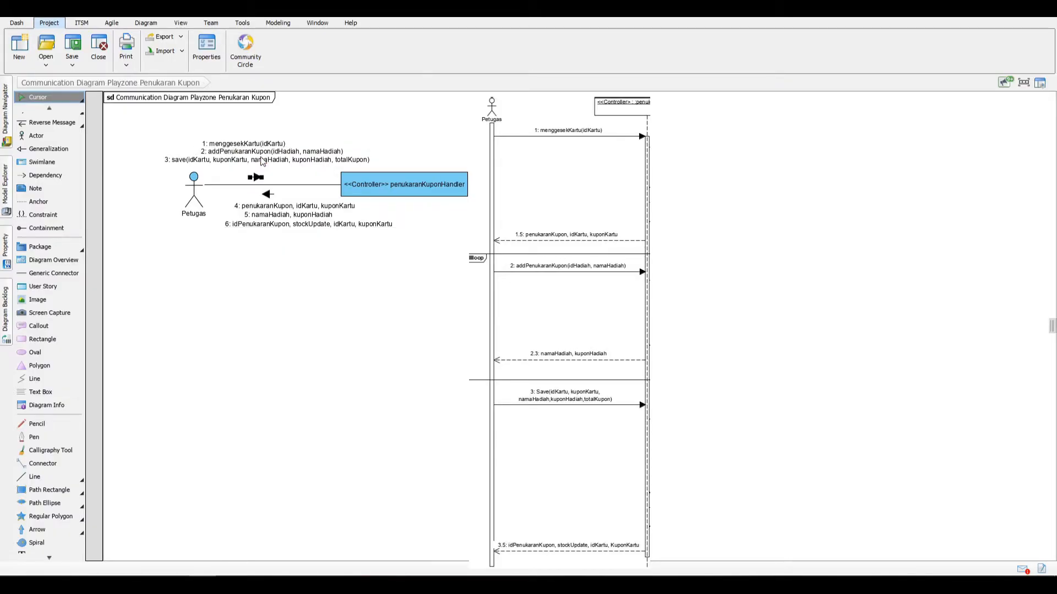
double_click(715, 227)
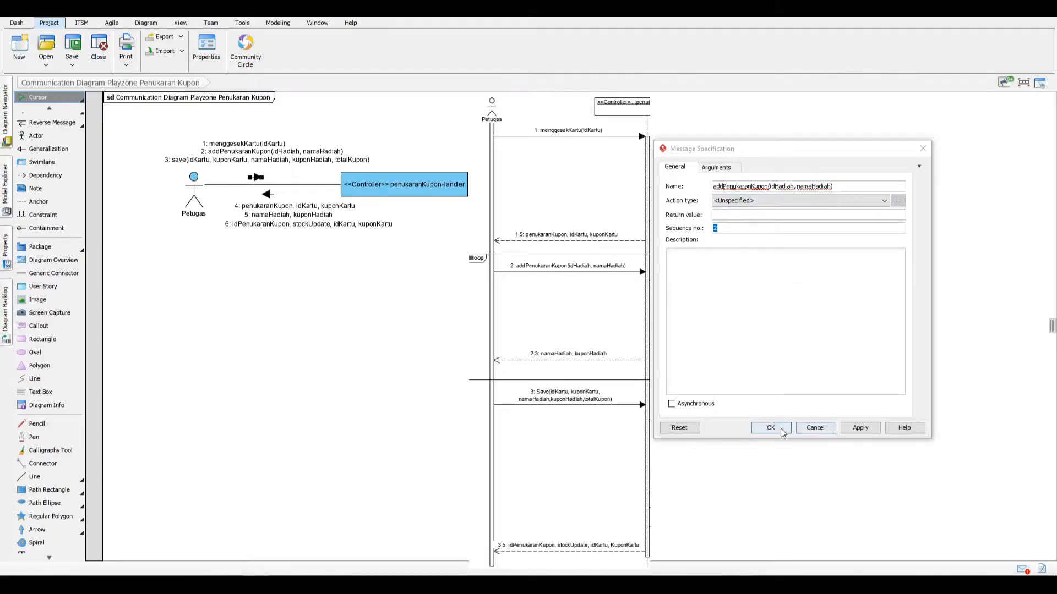
click(858, 428)
click(771, 428)
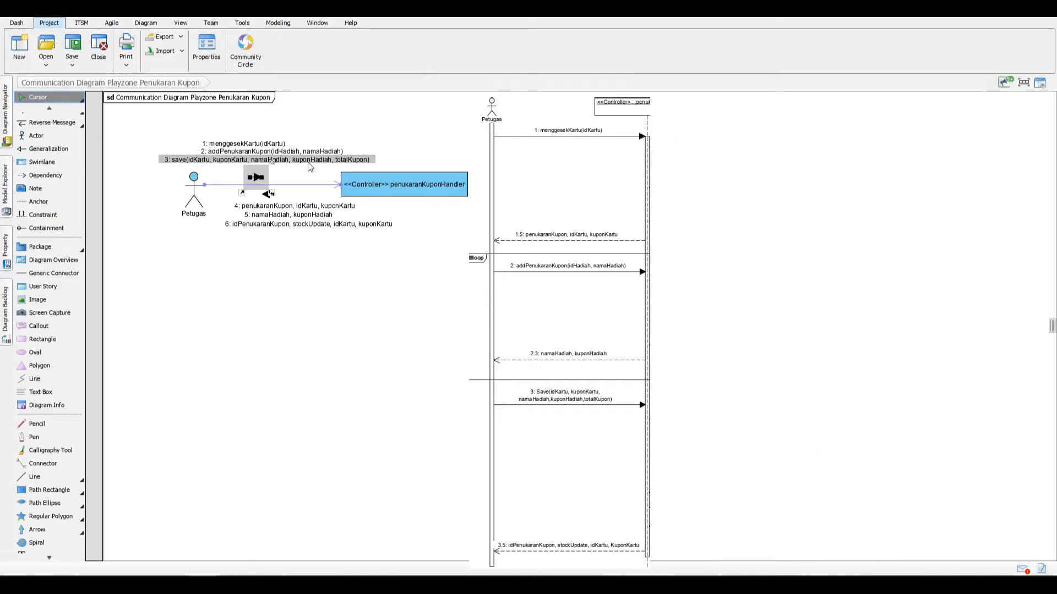
Step: Set the sequence number of the reverse message "penukaranKupon, idKartu, kuponKartu" to 1.5
right_click(325, 208)
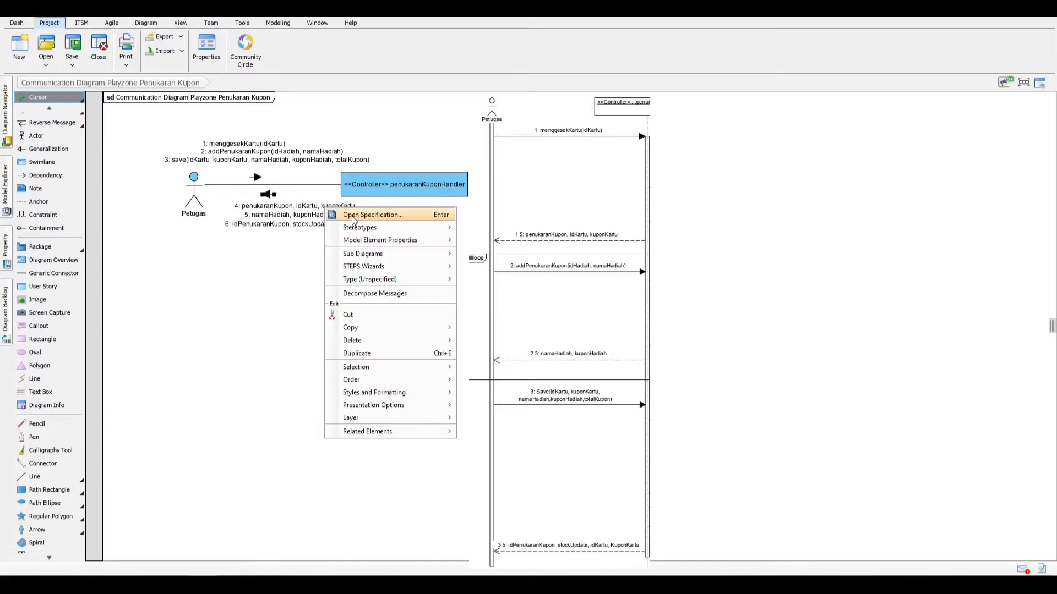
click(397, 222)
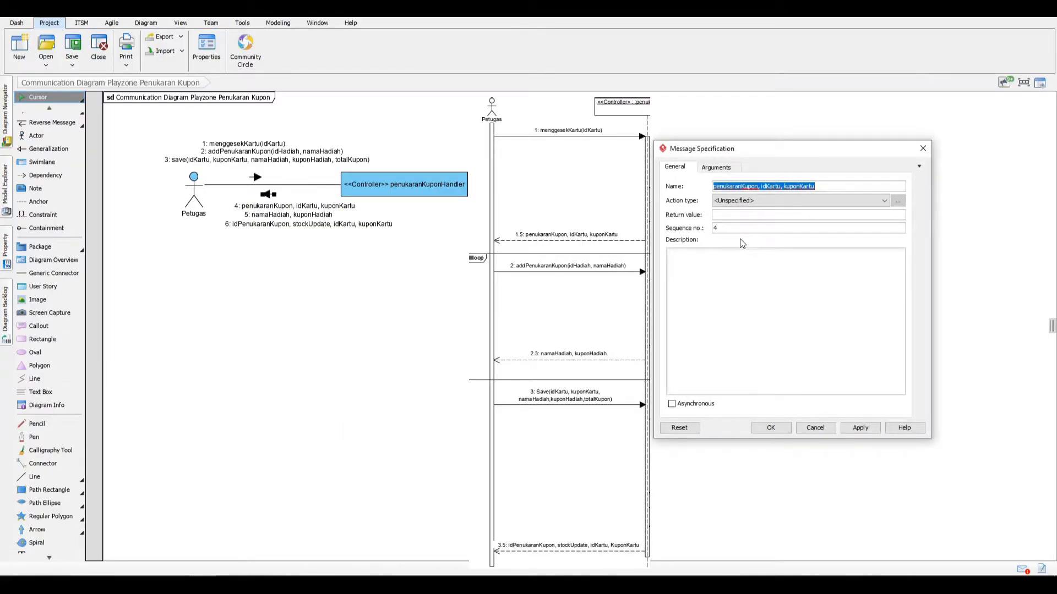
click(732, 226)
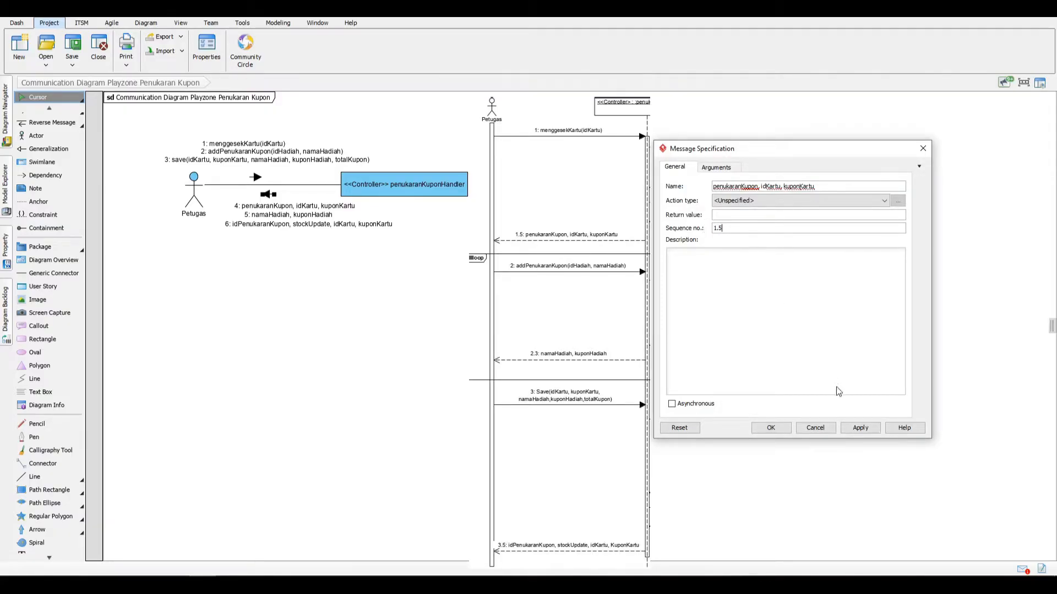
click(850, 431)
click(762, 428)
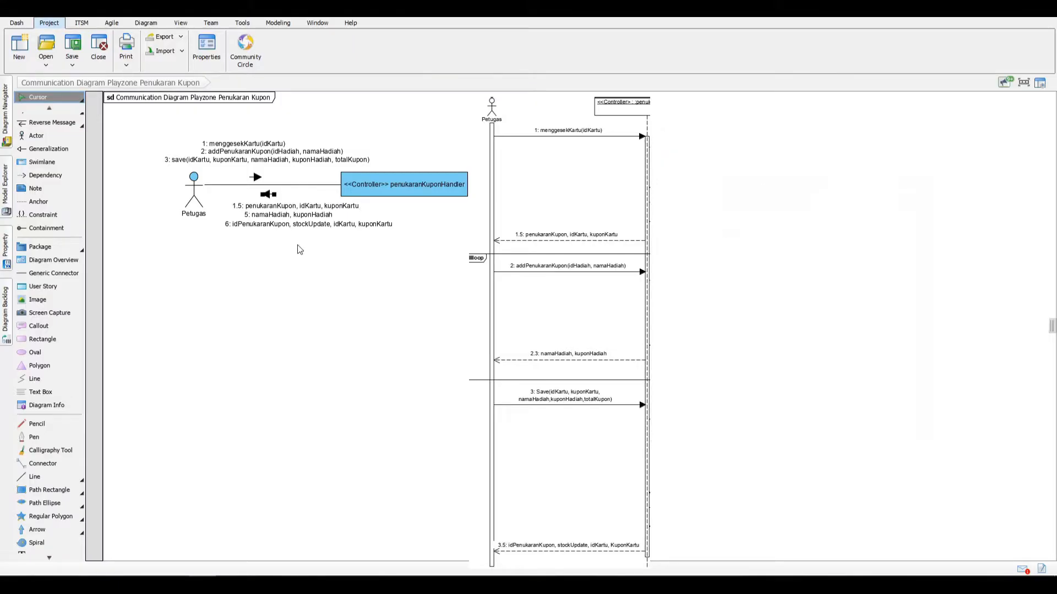
Step: Set the sequence number of the reverse message "namaHadiah, kuponHadiah" to 2.3
click(250, 224)
click(251, 215)
right_click(250, 215)
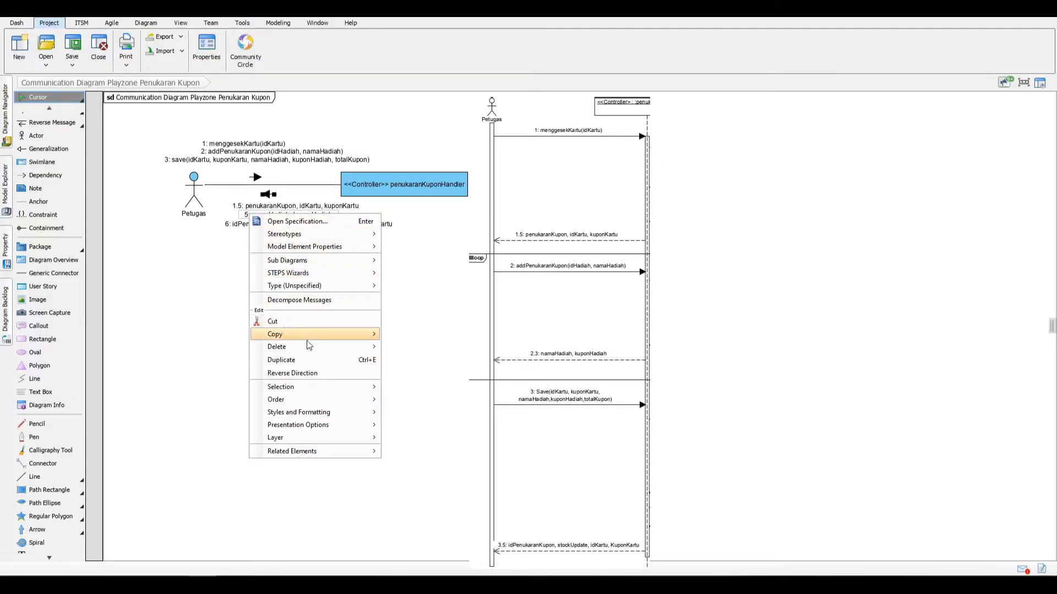
click(287, 222)
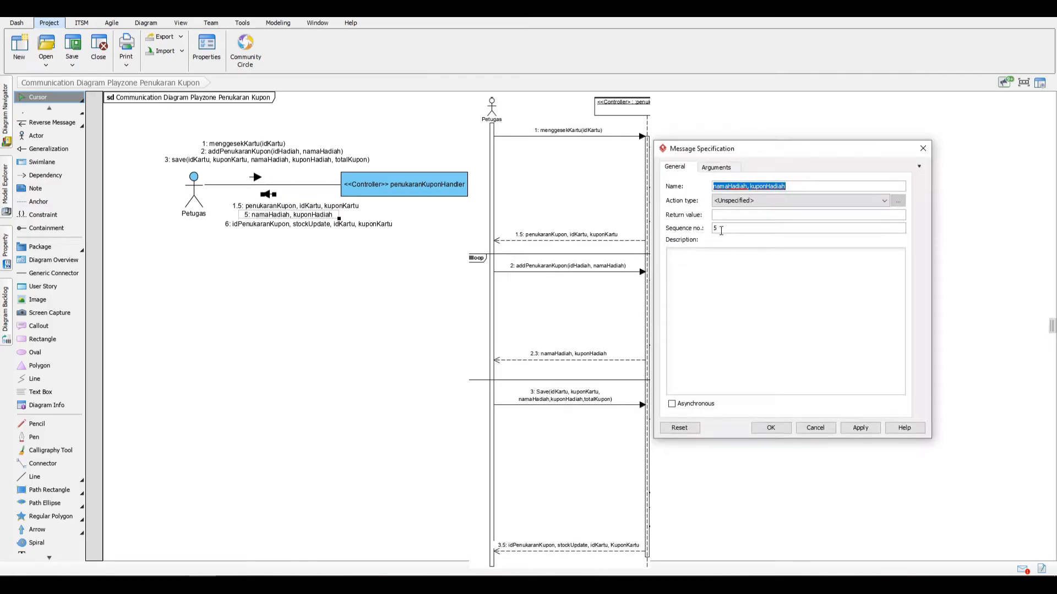
double_click(718, 228)
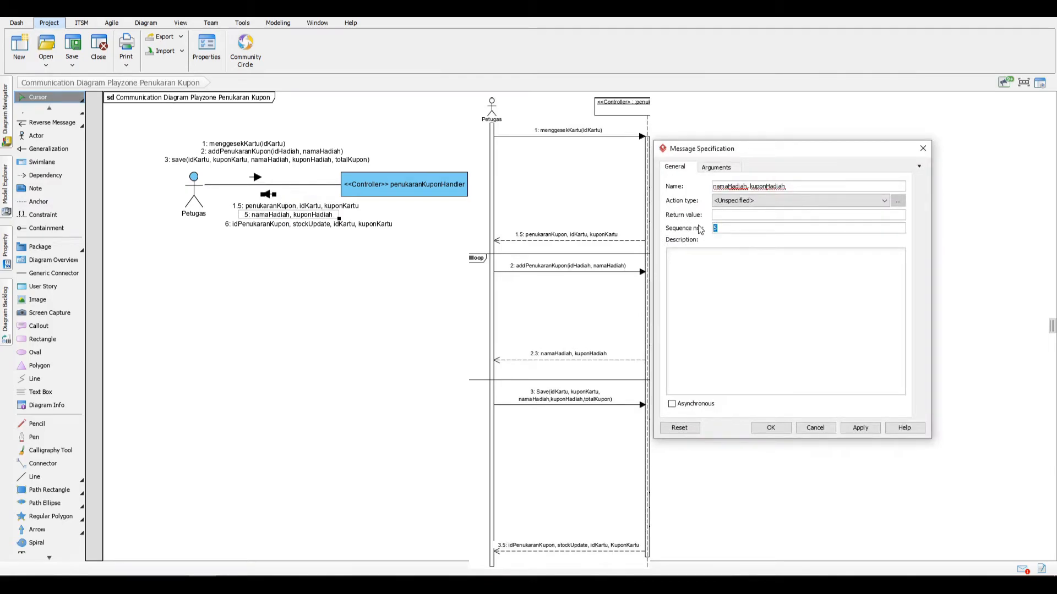
text(2.)
key(Return)
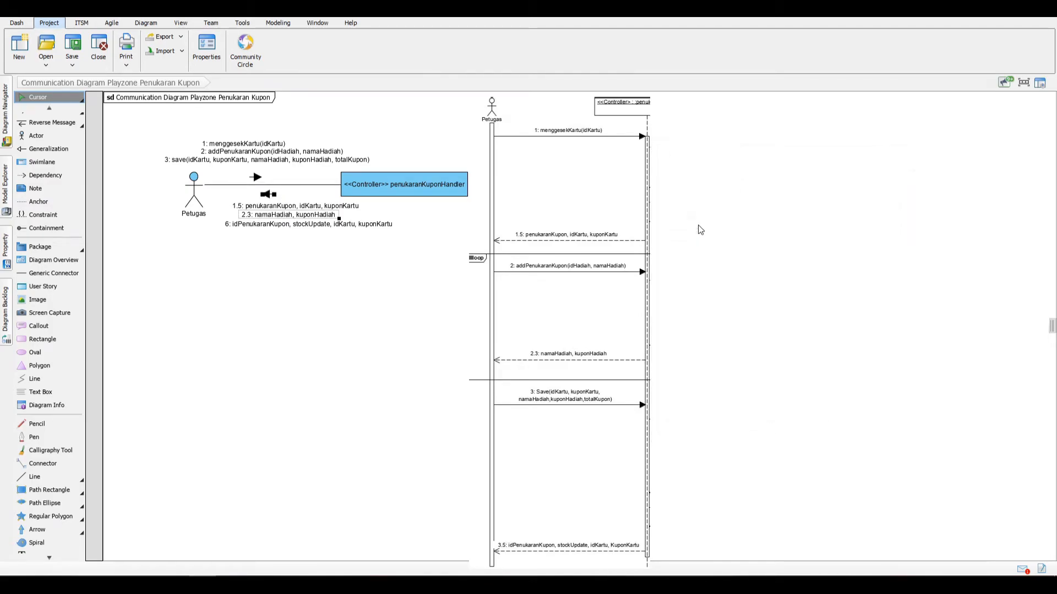
Step: Set the sequence number of "idPenukaranKupon, stockUpdate, idKartu, kuponKartu" to 3.5 and left-align the three reverse message labels below the link
click(238, 222)
click(231, 227)
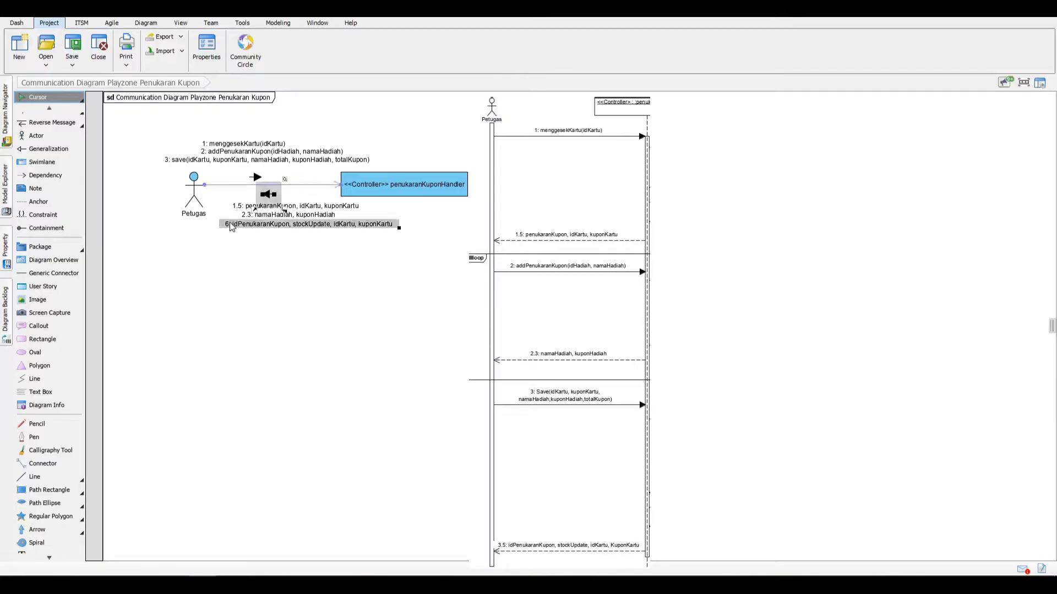
right_click(231, 226)
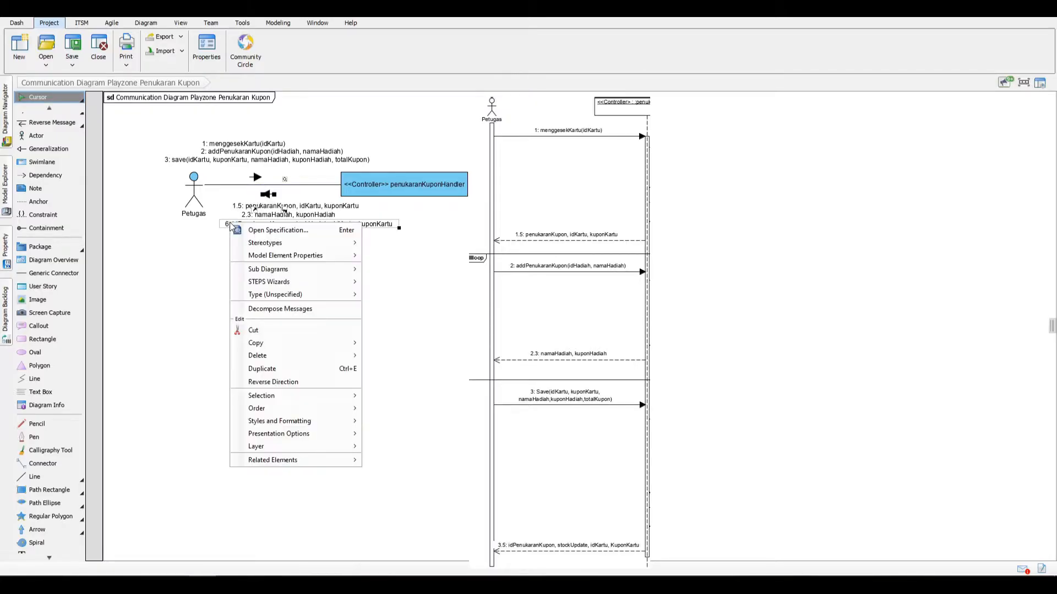
click(279, 229)
double_click(716, 228)
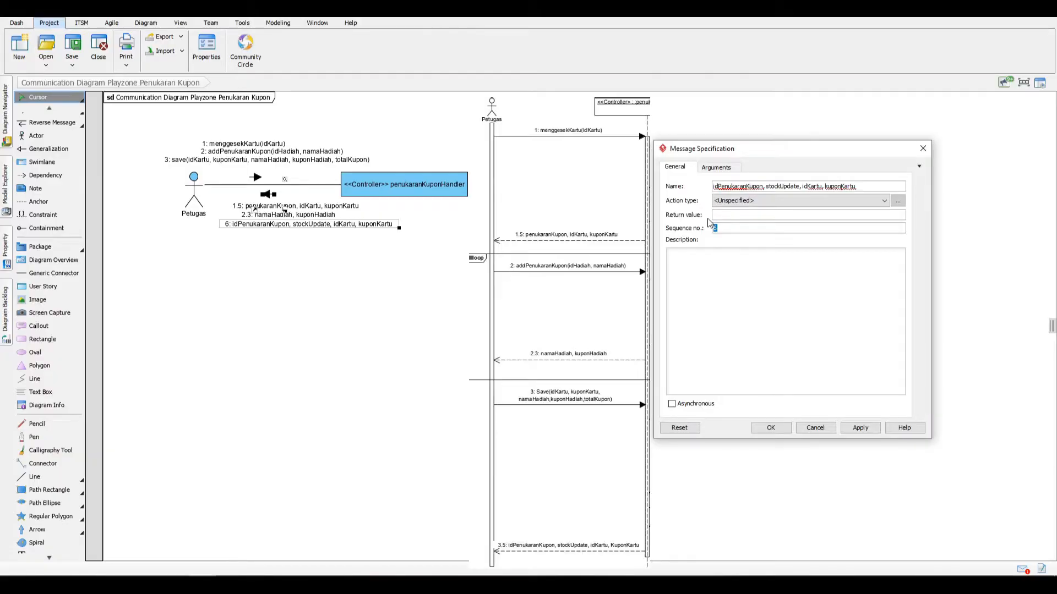
key(alt+Tab)
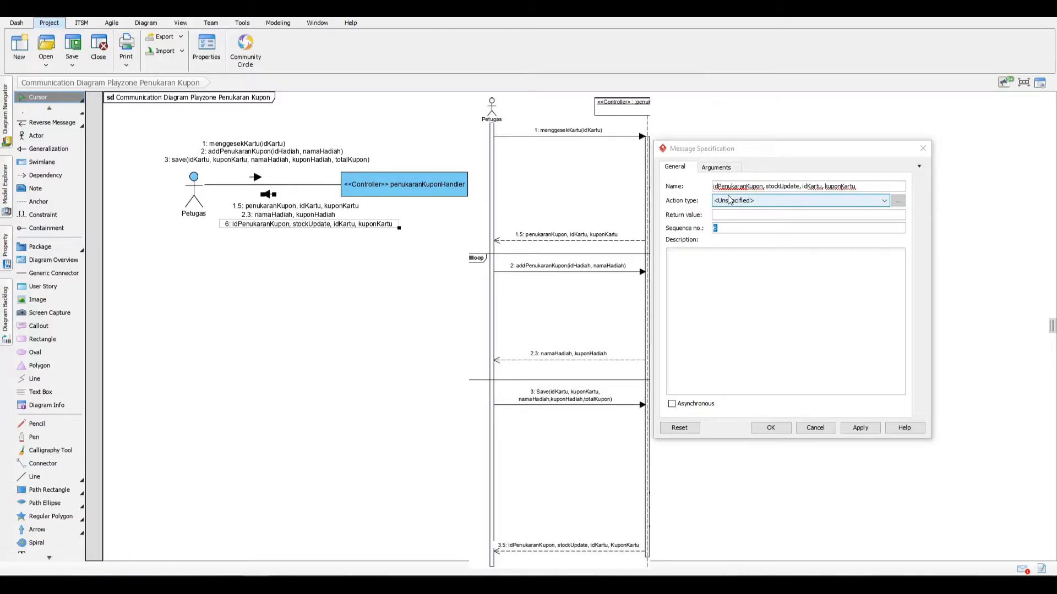
click(740, 230)
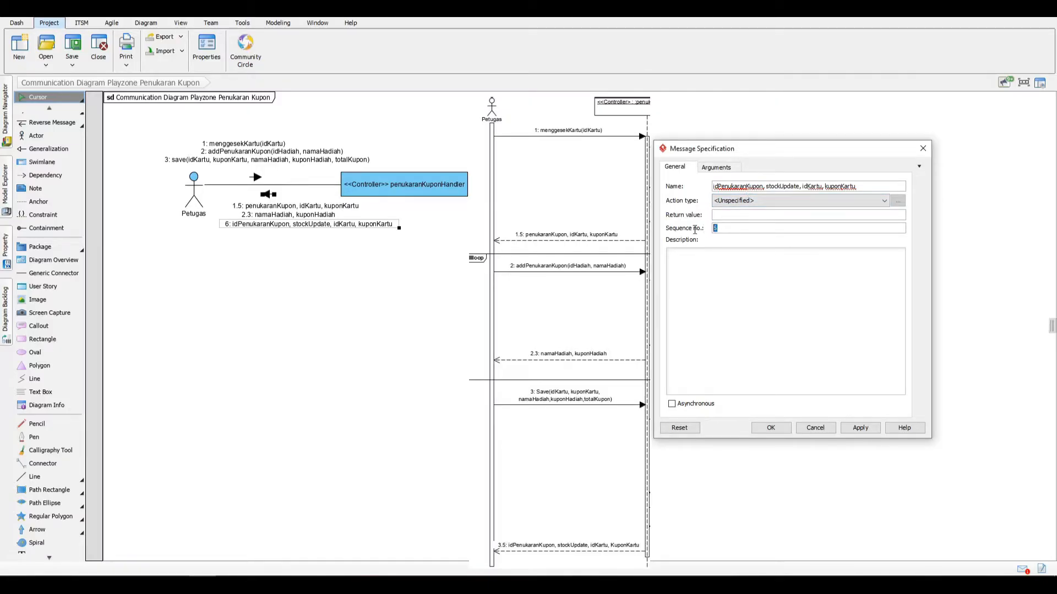
key(Return)
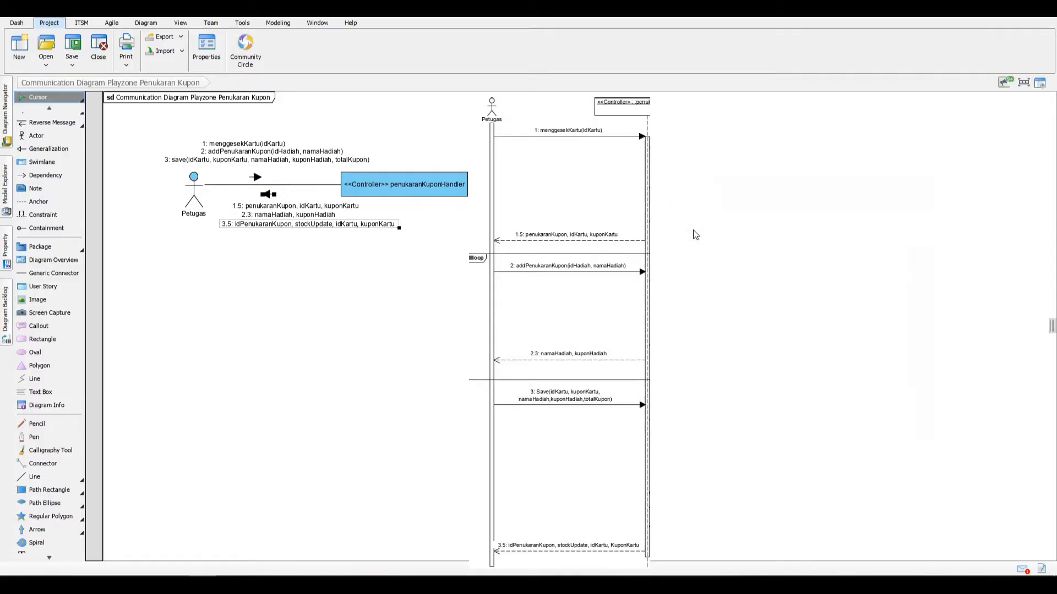
drag(271, 227, 293, 232)
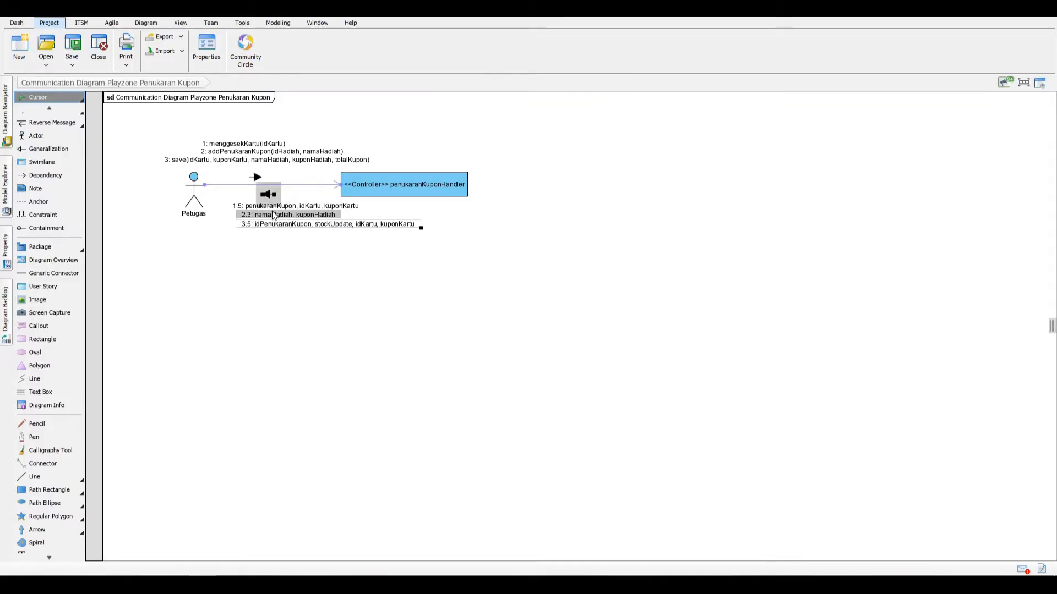
click(325, 241)
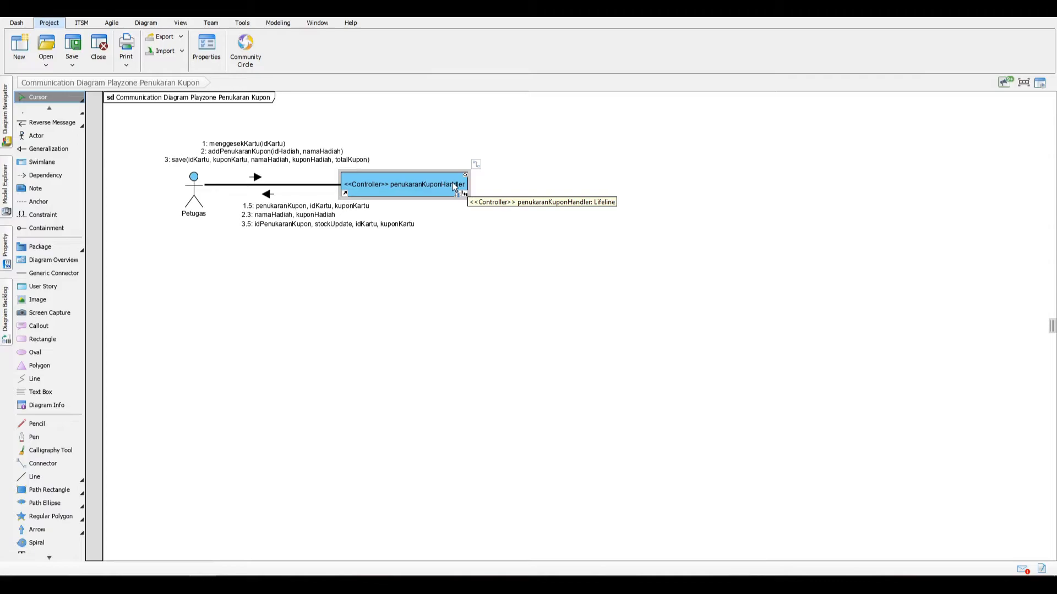
Step: Create a lifeline named ": Kartu" to the upper right of the penukaranKuponHandler controller, linked by a message from it
drag(476, 164, 596, 127)
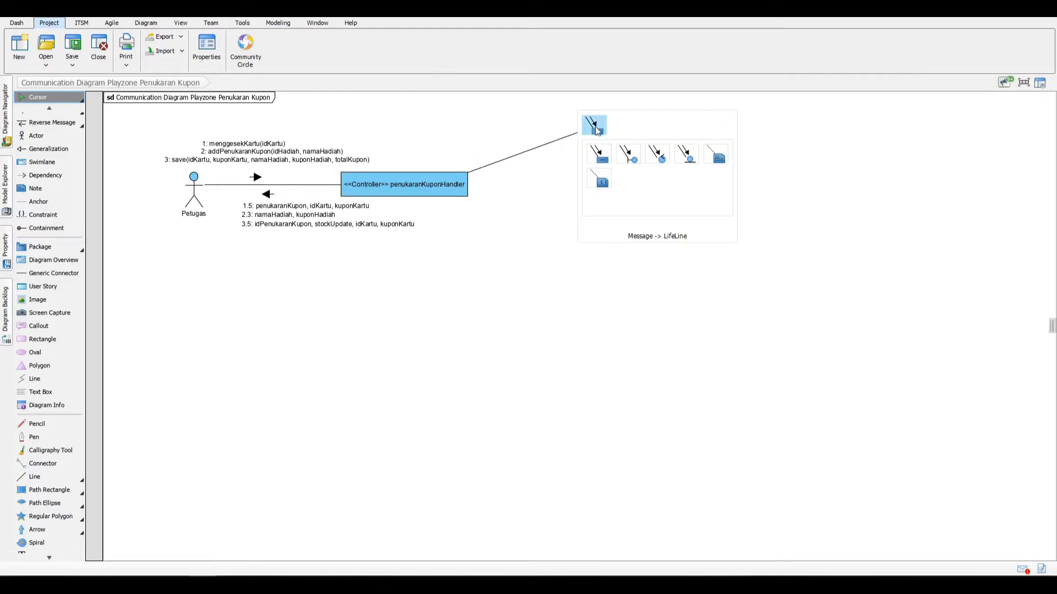
click(596, 128)
key(BackSpace)
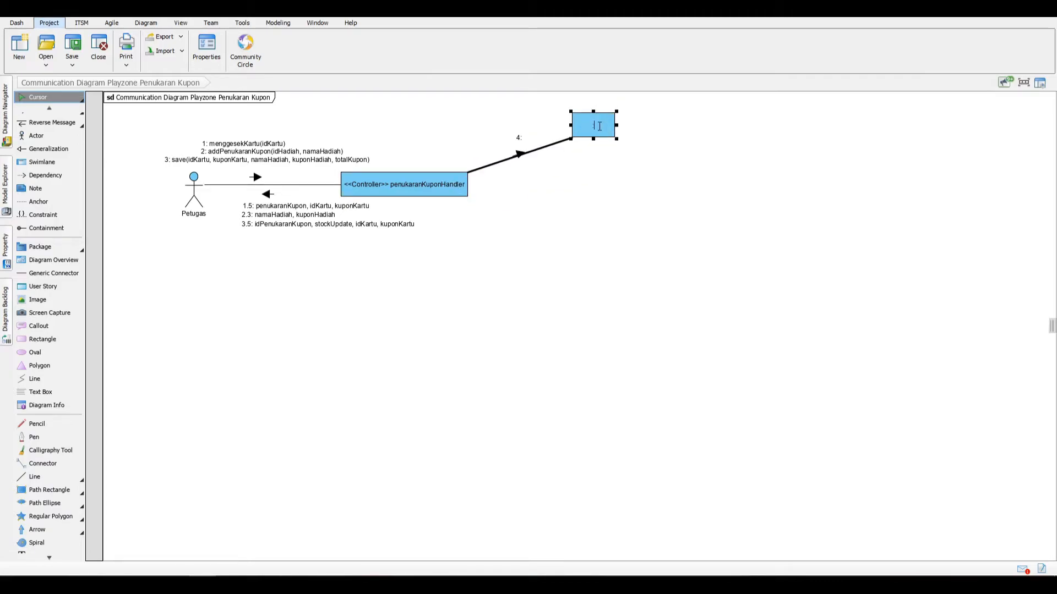
text(: Kartu)
key(Return)
Step: Name the message from the controller to Kartu createPenukaranKupon() and place its arrow and label above the link
click(512, 158)
mouse_move(517, 156)
mouse_down()
mouse_move(514, 148)
mouse_move(498, 159)
mouse_up()
key(ctrl+z)
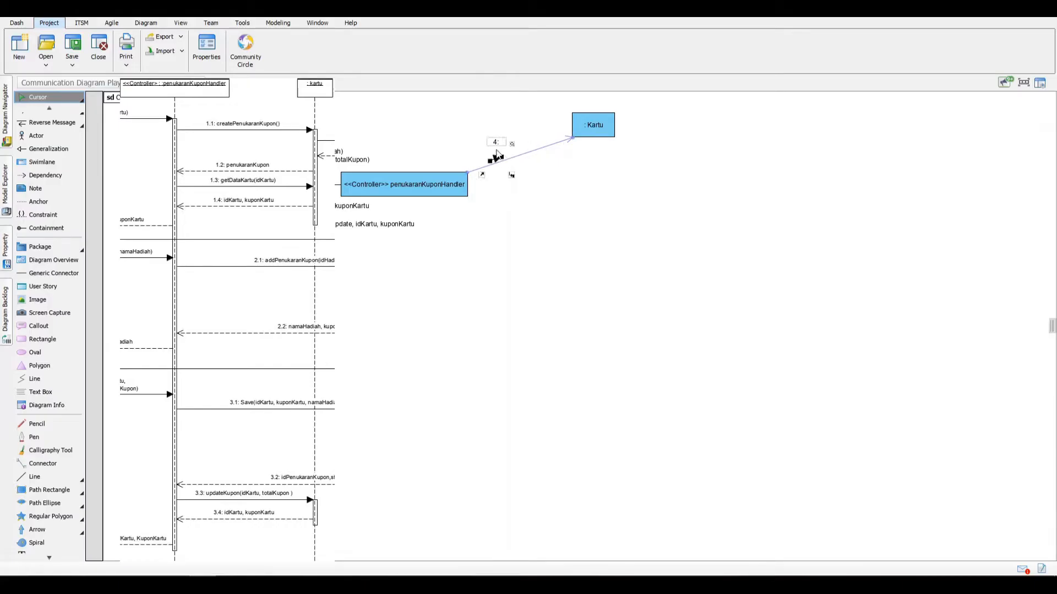
text(creat)
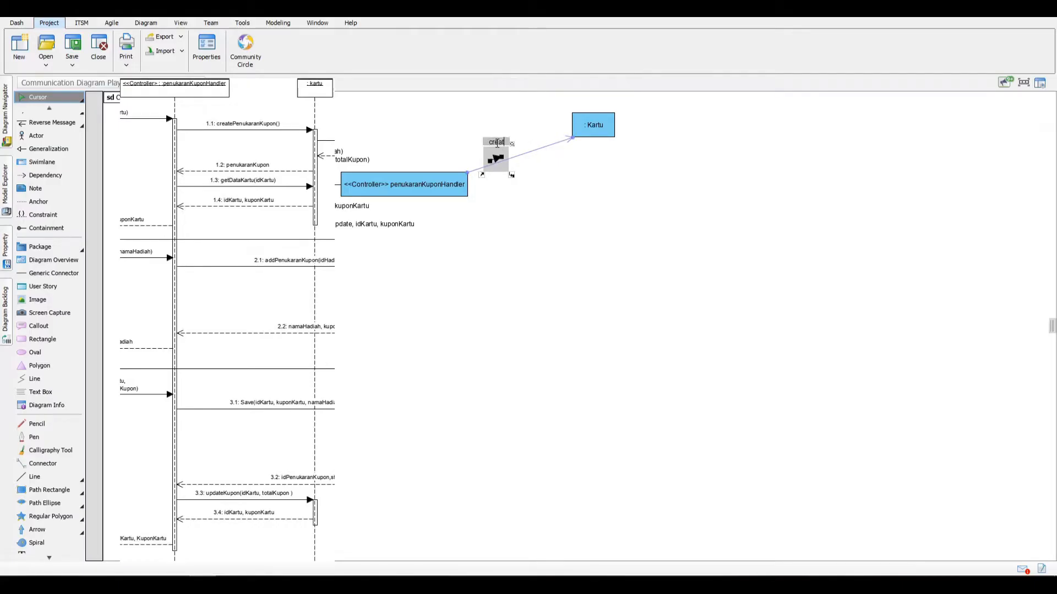
text(ePenukaranKupon())
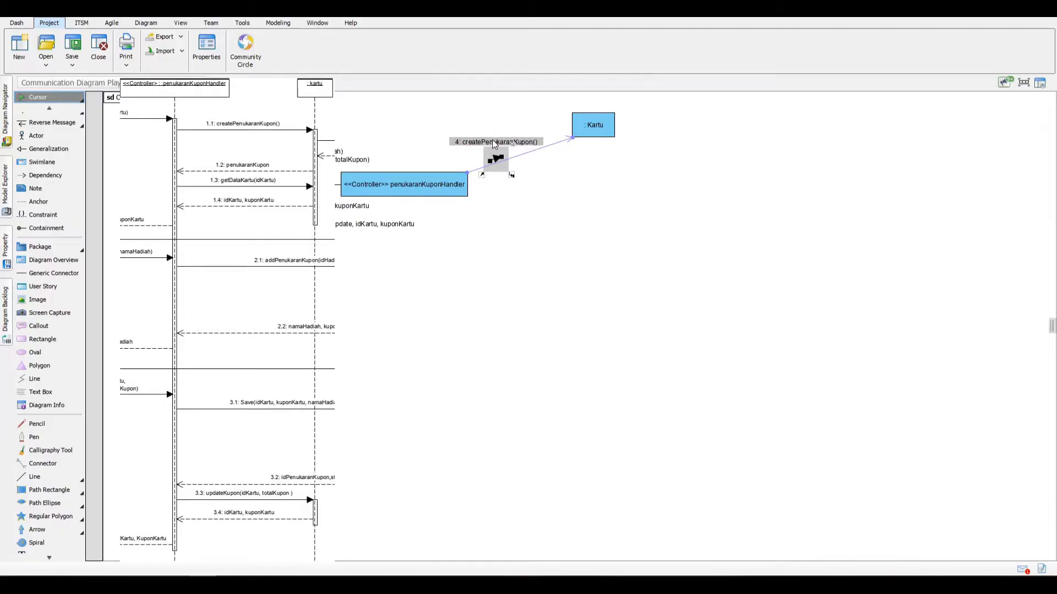
key(Return)
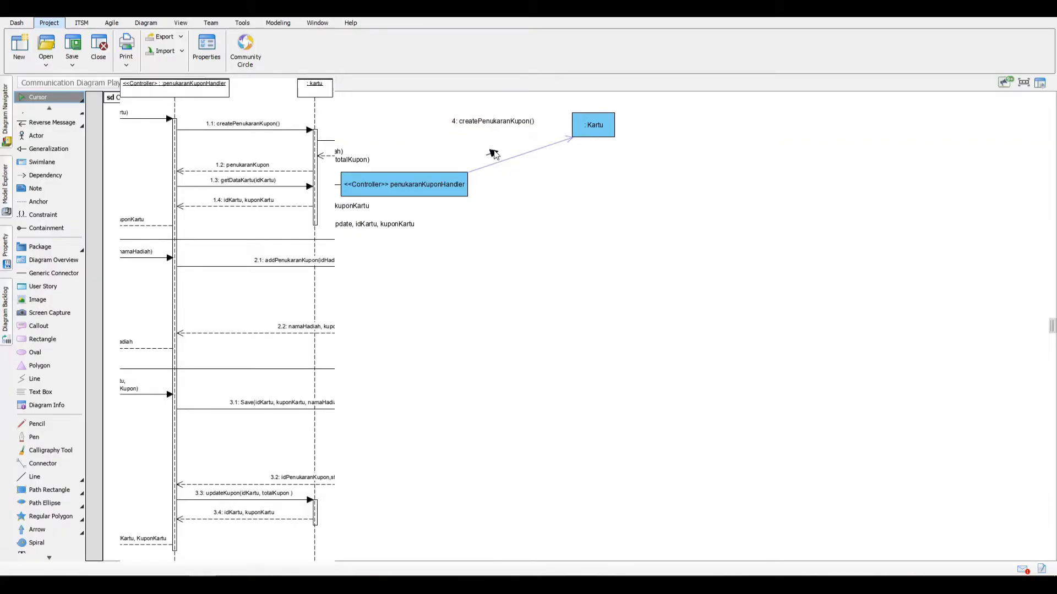
Step: Add the message getDataKartu(idKartu) from the controller to Kartu and align its label under createPenukaranKupon()
click(483, 166)
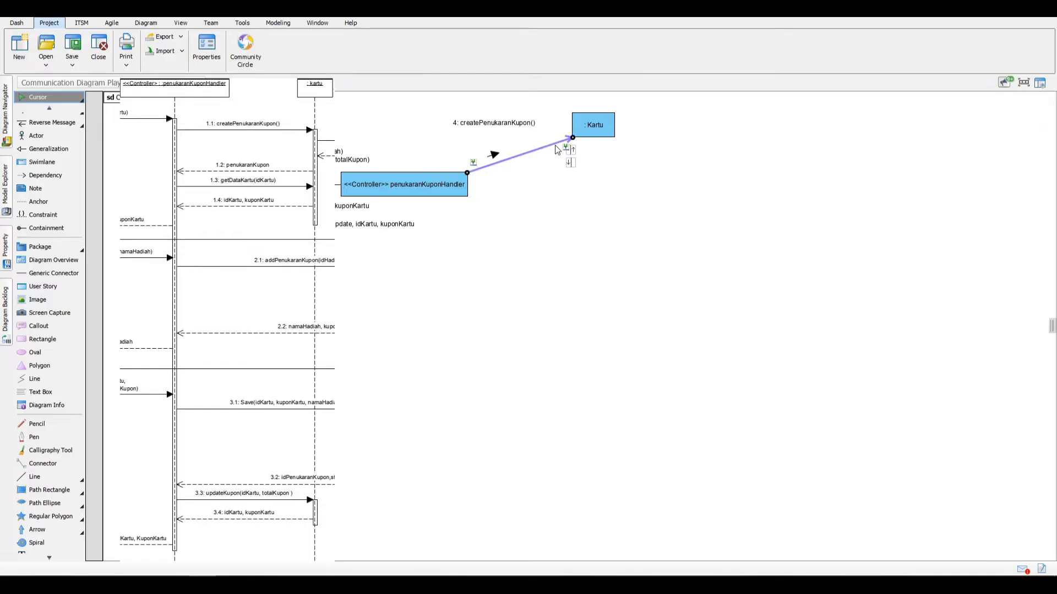
click(575, 153)
text(getDataKartu(idKartu))
key(Return)
click(493, 155)
drag(498, 126, 501, 135)
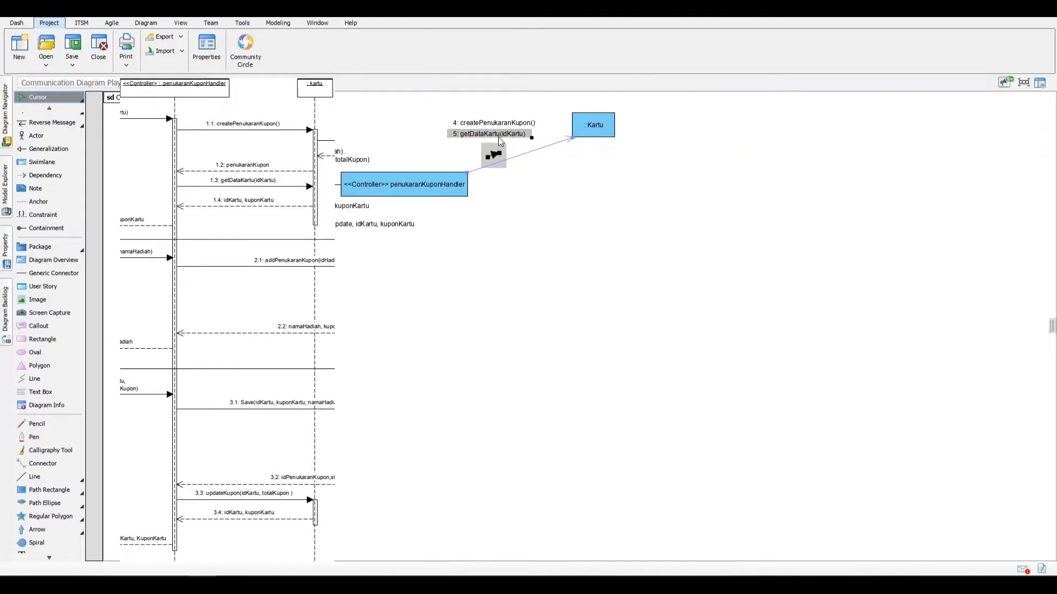
click(738, 185)
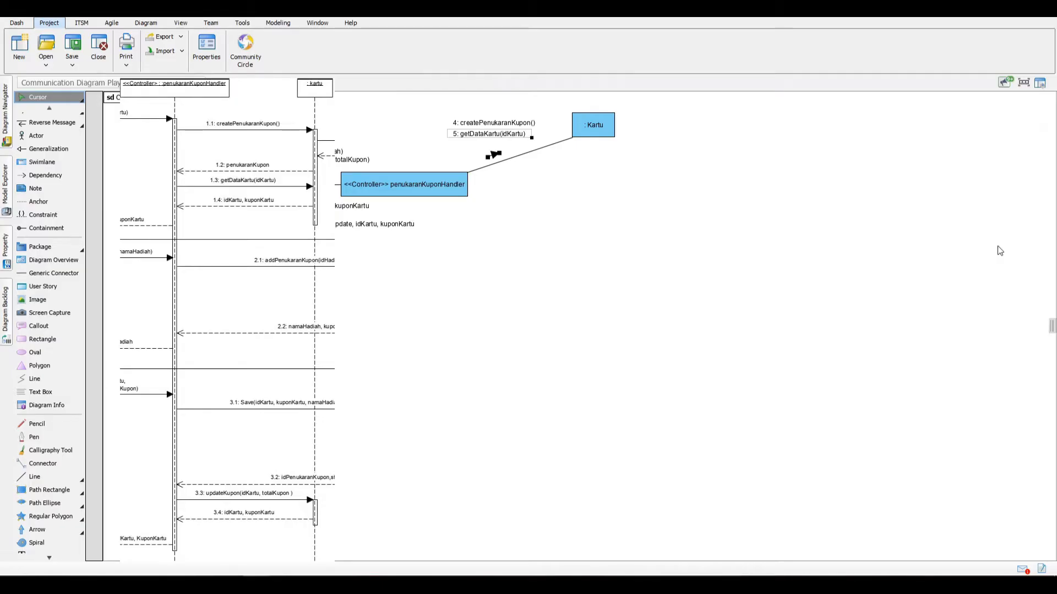
Step: Add the message updateKupon(idKartu, totalKupon) from the controller to Kartu and stack all three labels above the link
click(529, 165)
click(527, 154)
click(544, 160)
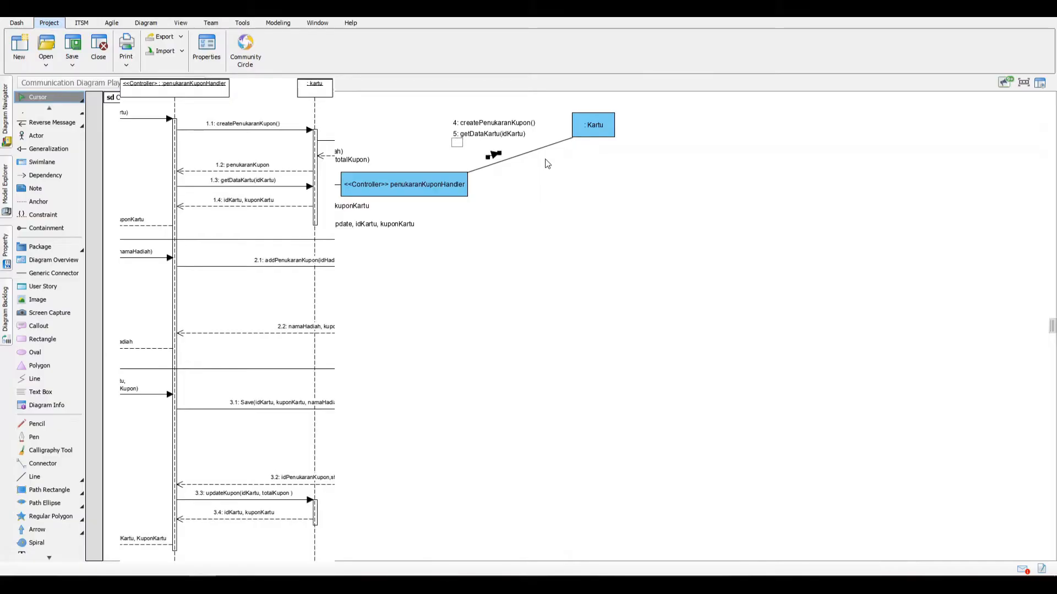
text(updateKupon(idKartu, totalKupon))
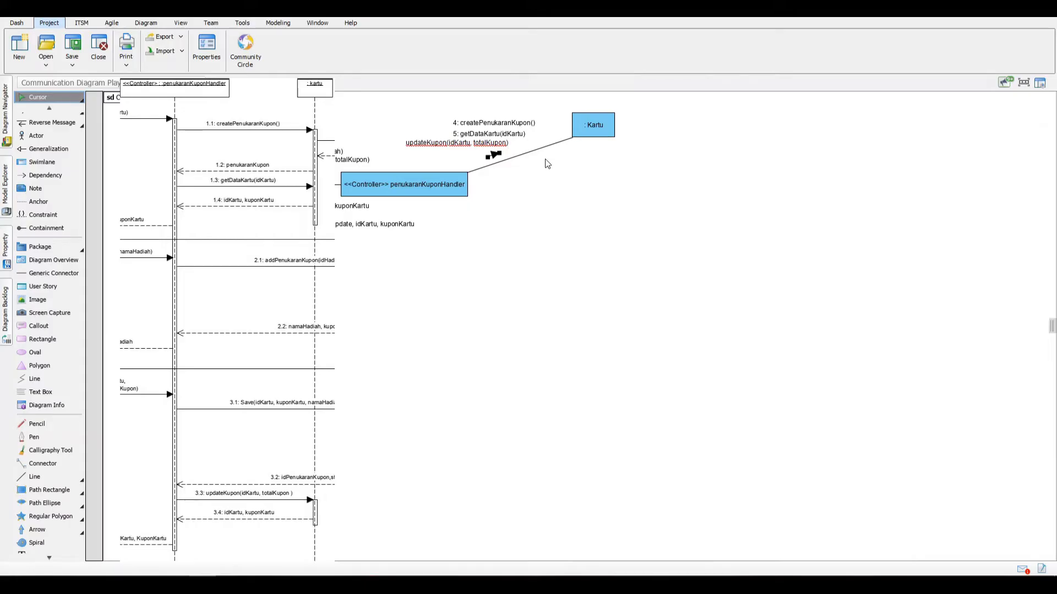
key(Return)
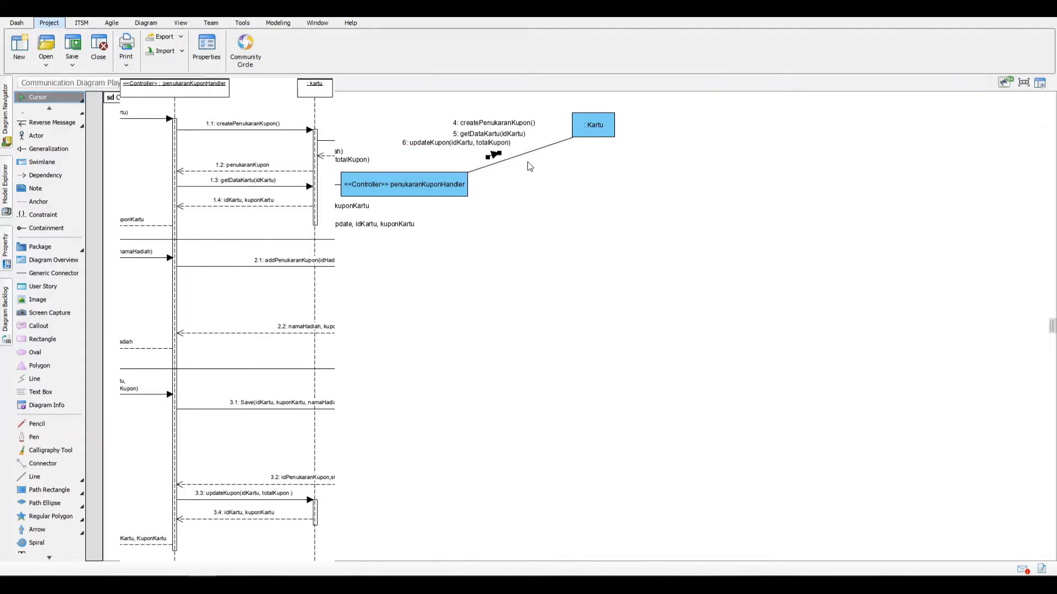
mouse_move(491, 143)
mouse_down()
mouse_move(521, 133)
mouse_move(536, 149)
mouse_move(488, 120)
mouse_move(481, 138)
mouse_up()
drag(477, 134, 476, 131)
Step: Add the reverse message "penukaranKupon" from Kartu to the controller, with its arrow and label below the link
click(524, 155)
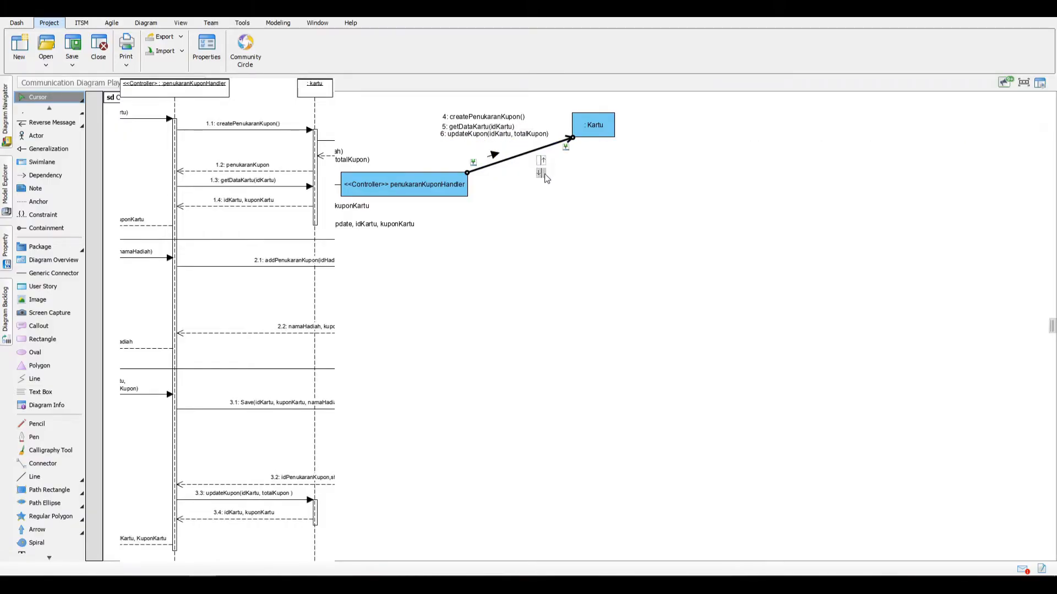
click(542, 174)
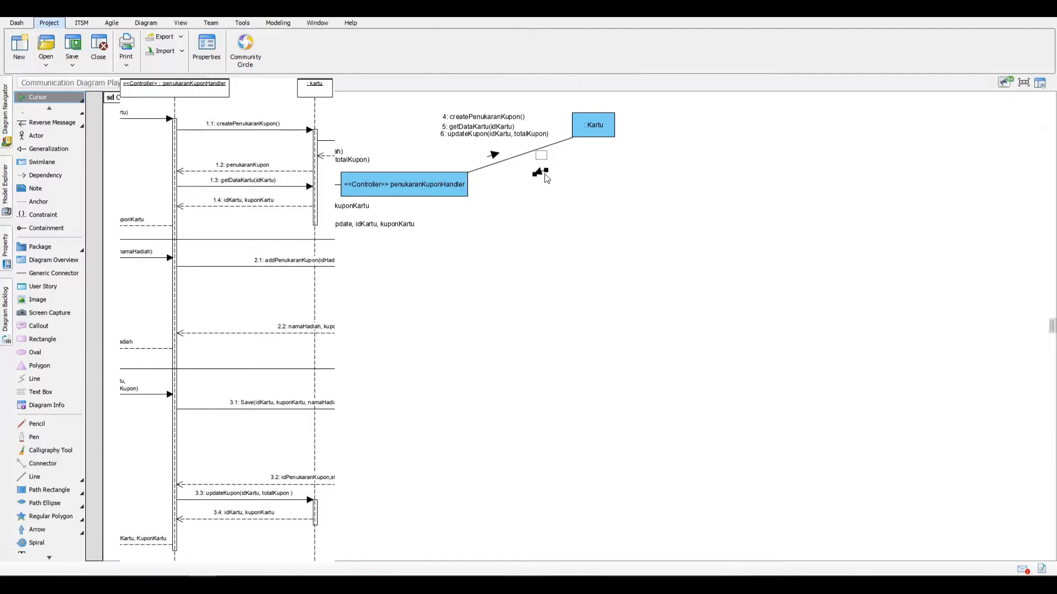
text(penukaranKupon)
key(Return)
drag(541, 170, 547, 145)
key(ctrl+z)
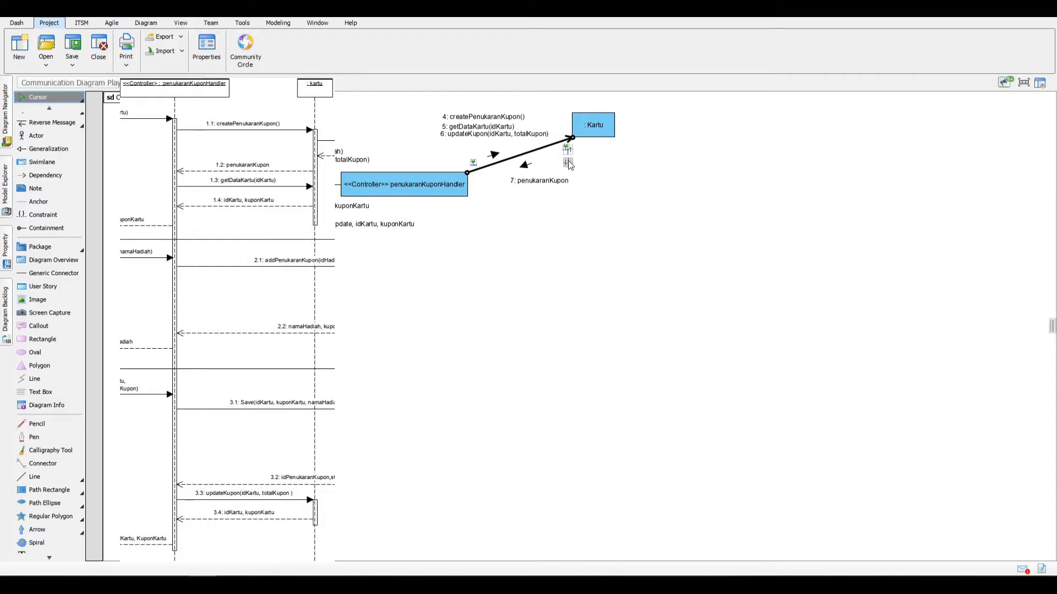
Step: Add the reverse message "idKartu, kuponKartu" from Kartu to the controller and align its label under penukaranKupon
click(569, 161)
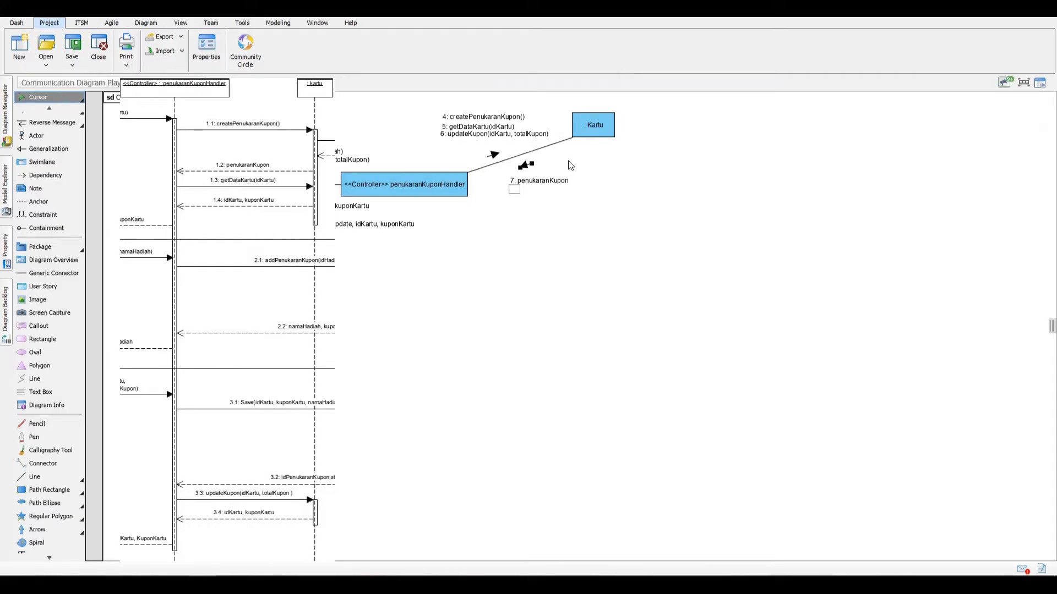
text(idKartu, kuponKartu)
key(Return)
click(537, 190)
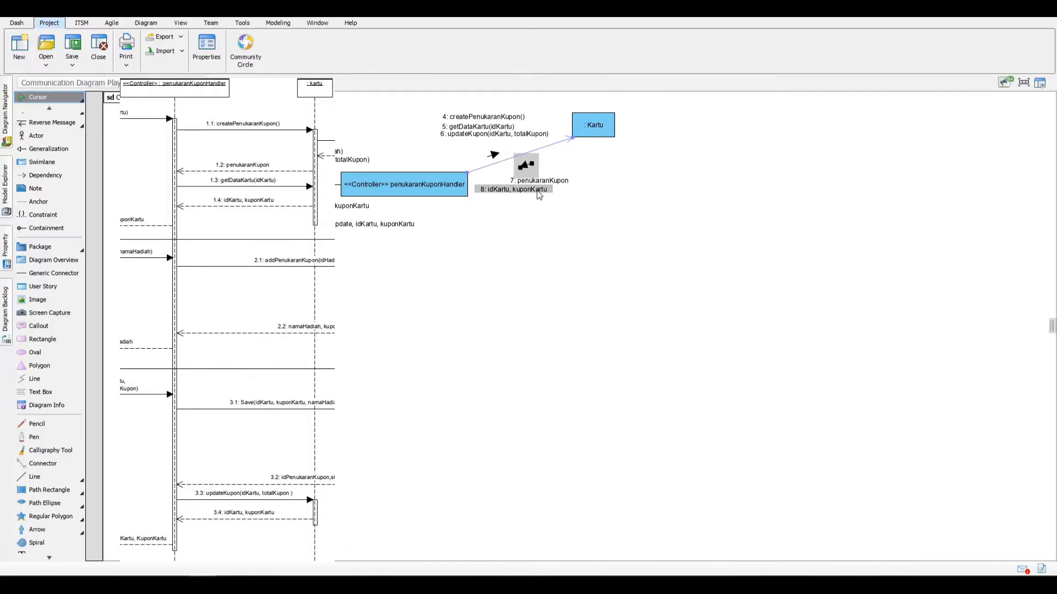
click(572, 194)
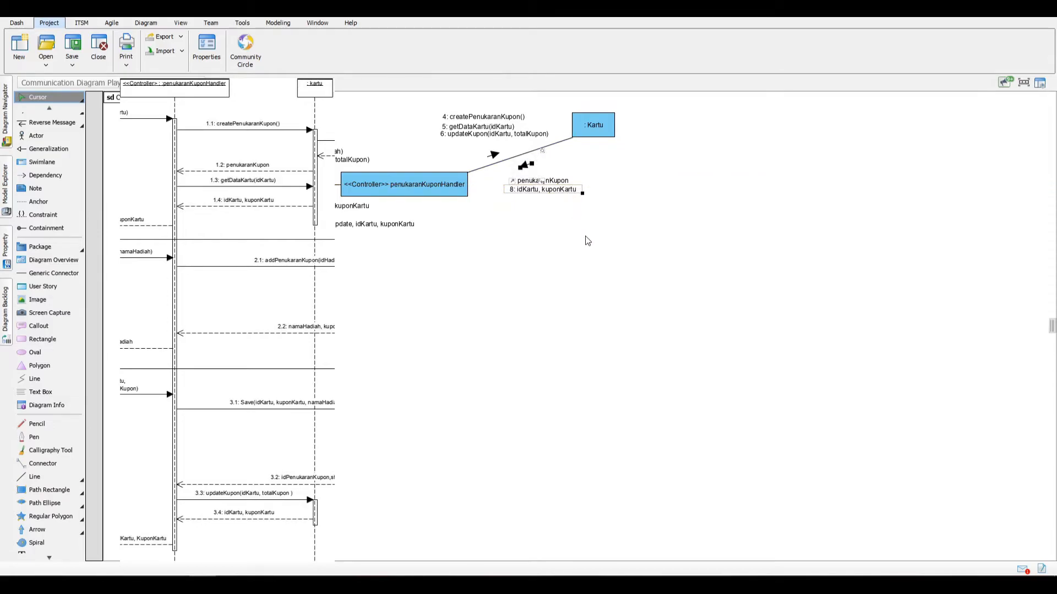
Step: Add a second reverse message "idKartu, kuponKartu" from Kartu to the controller and stack its label below the first one
click(555, 143)
click(577, 161)
text(idkar)
text(artu, kuponkartu)
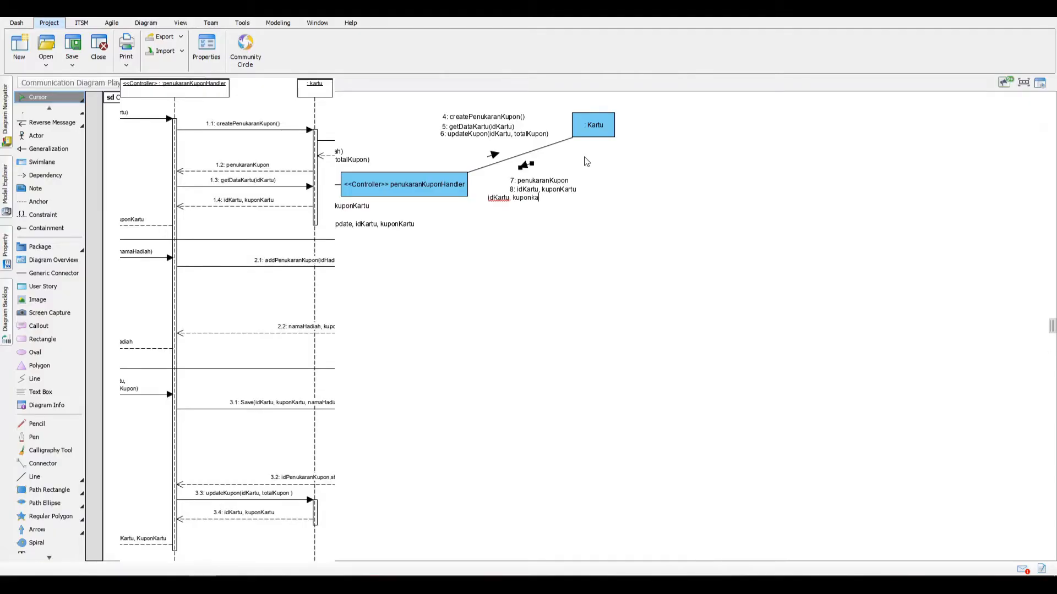
key(BackSpace)
key(BackSpace)
key(BackSpace)
key(BackSpace)
key(BackSpace)
text(Kartu)
key(Return)
drag(534, 201, 565, 203)
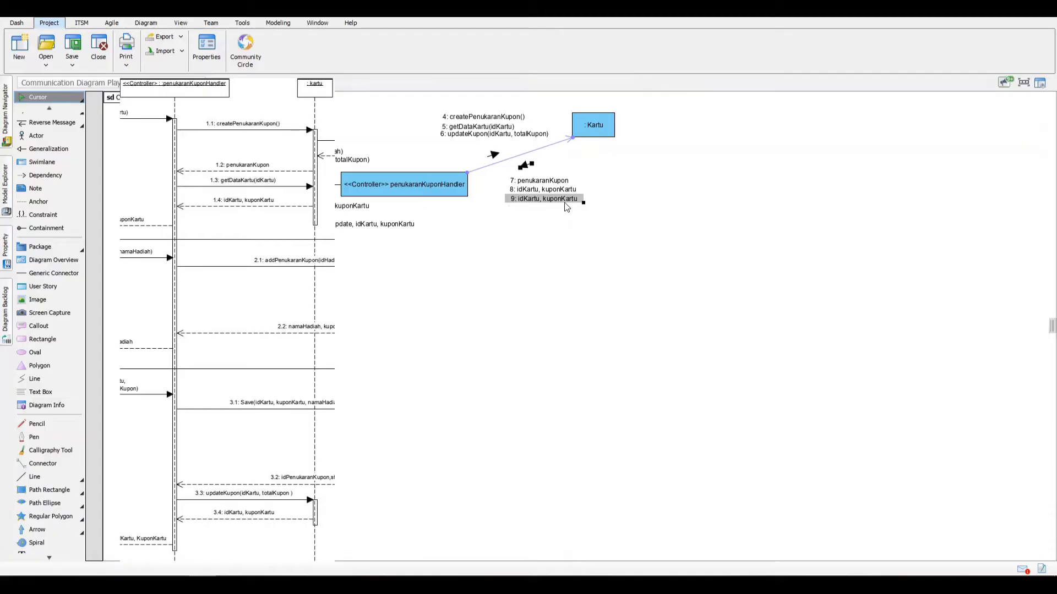
Step: Set the sequence number of the createPenukaranKupon() message from the controller to Kartu to 1.1
right_click(498, 117)
click(520, 122)
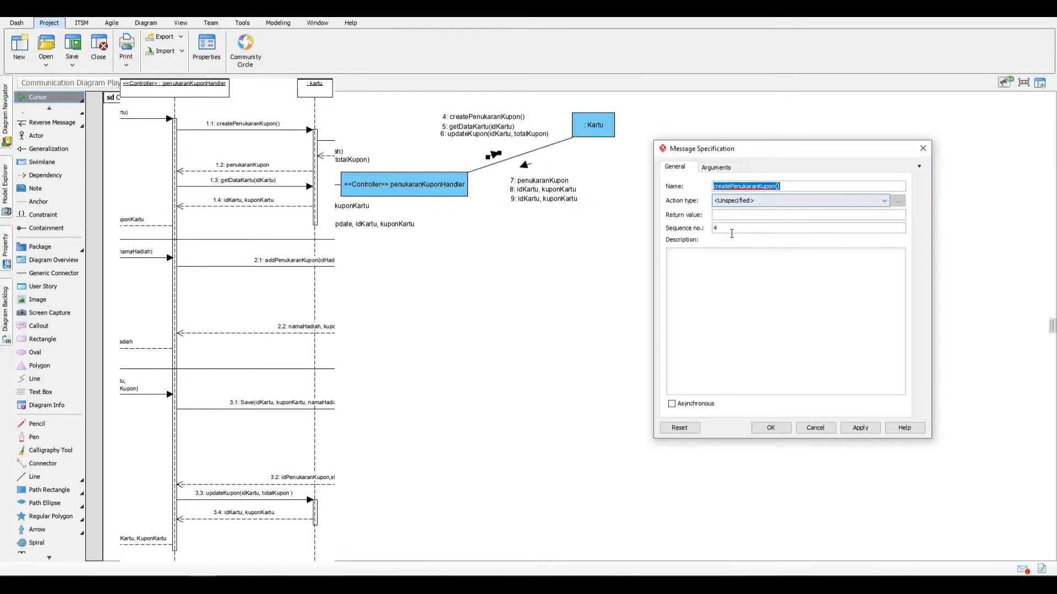
double_click(716, 228)
text(1.1)
key(Return)
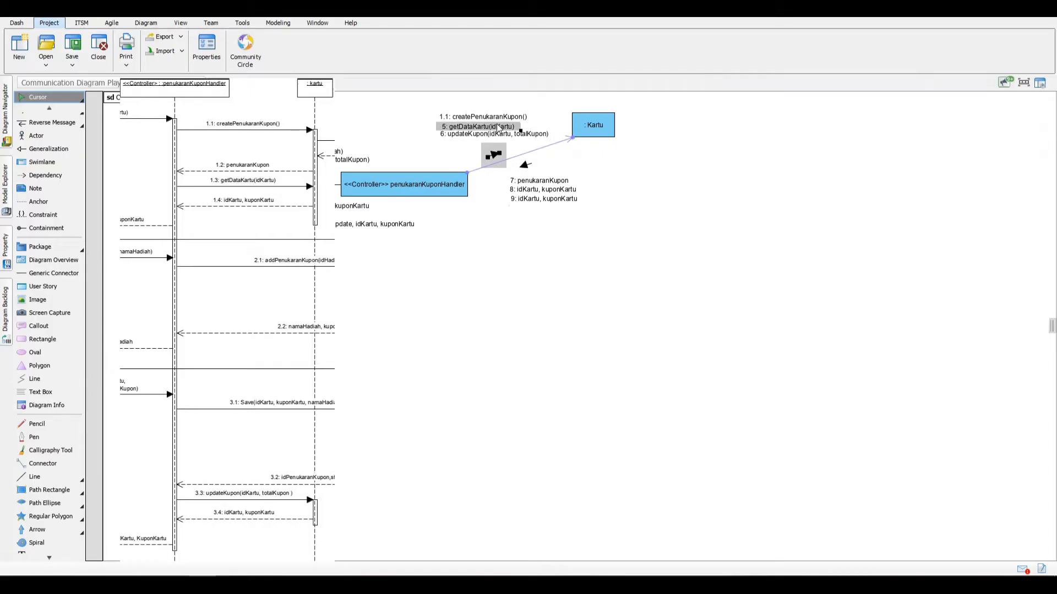
Step: Set the sequence number of the getDataKartu(idKartu) message to 1.3
click(497, 127)
right_click(497, 124)
click(603, 130)
double_click(727, 231)
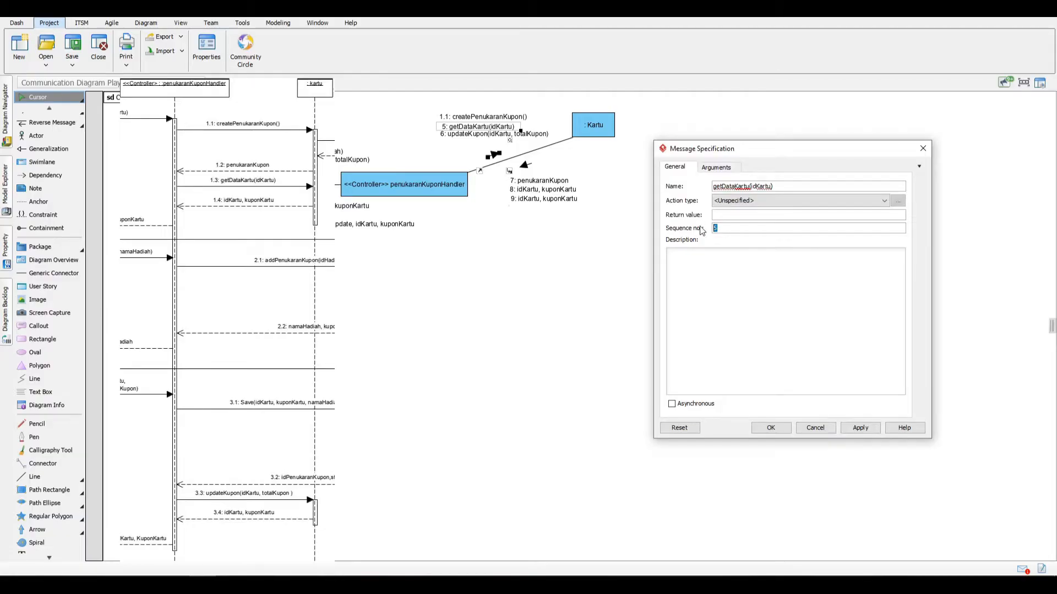
text(1.3)
key(Return)
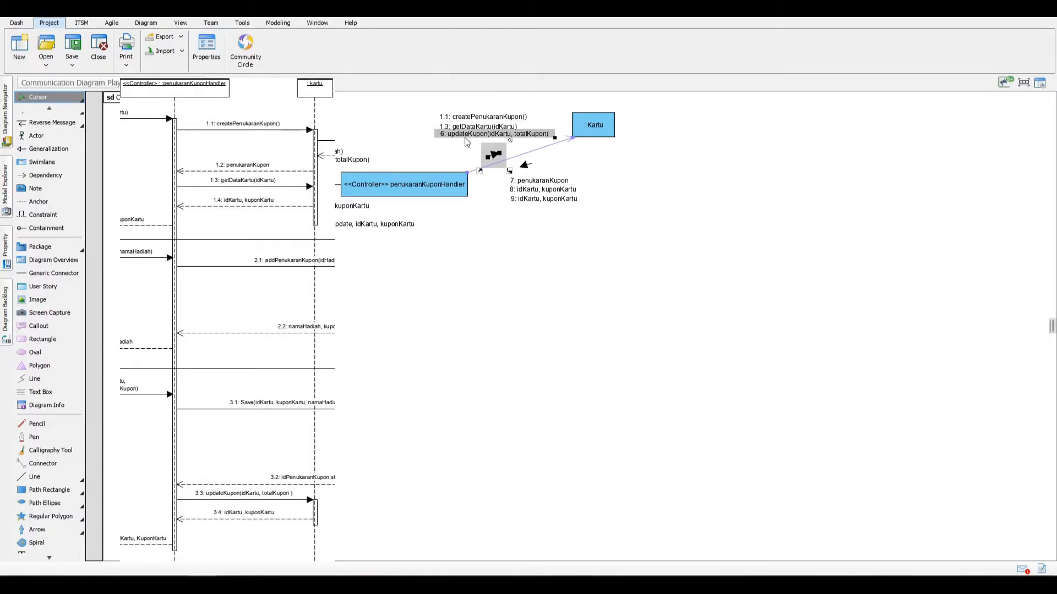
Step: Set the sequence number of updateKupon(idKartu, totalKupon) to 3.3 and space its label evenly below getDataKartu(idKartu)
right_click(465, 140)
click(498, 144)
double_click(715, 227)
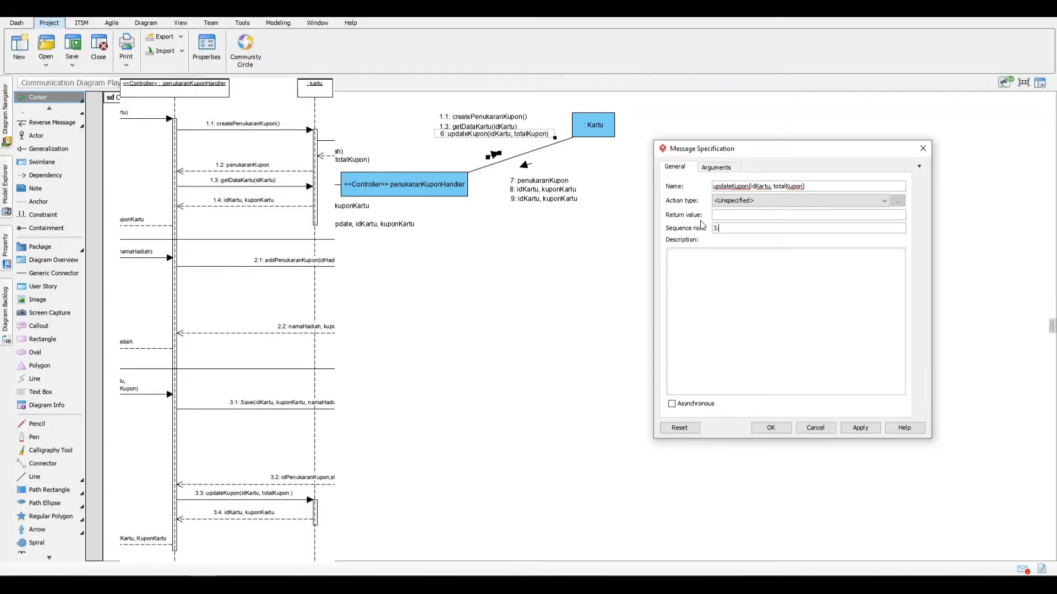
key(Return)
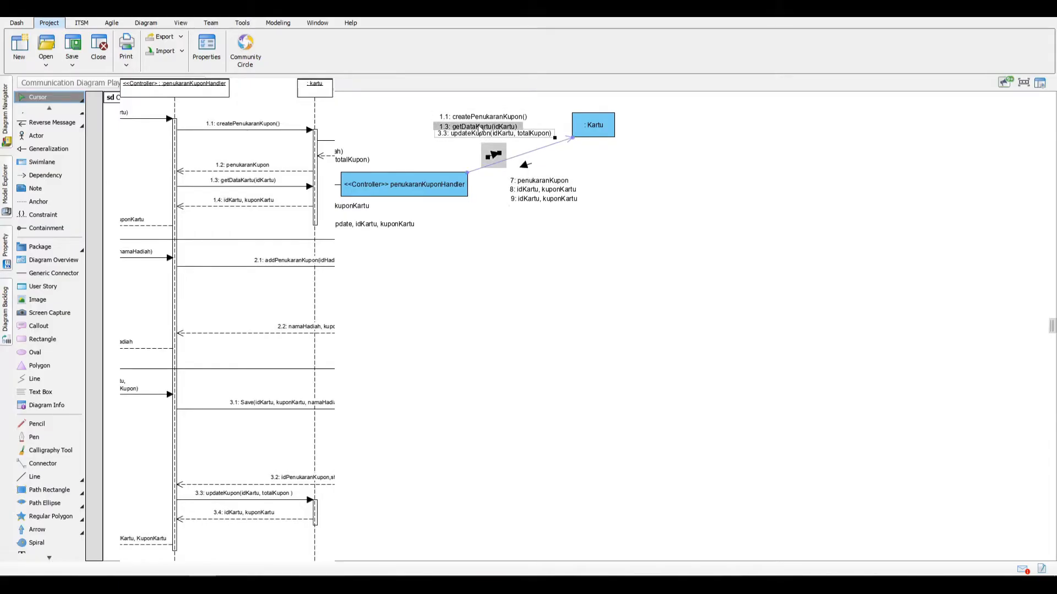
drag(480, 131, 481, 136)
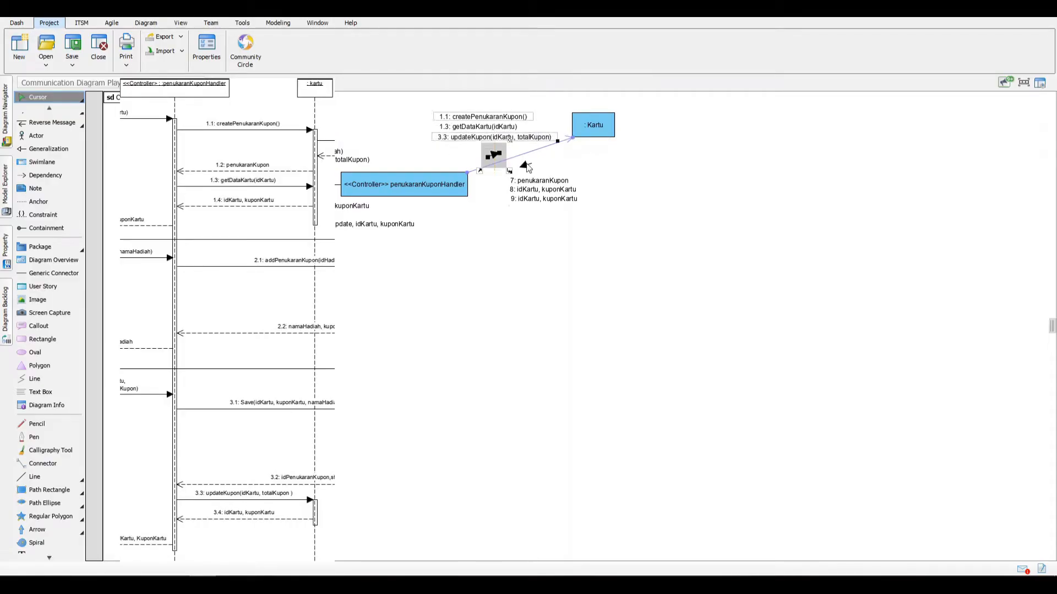
Step: Set the sequence number of the reverse message penukaranKupon from Kartu to the controller to 1.2
click(552, 184)
right_click(552, 184)
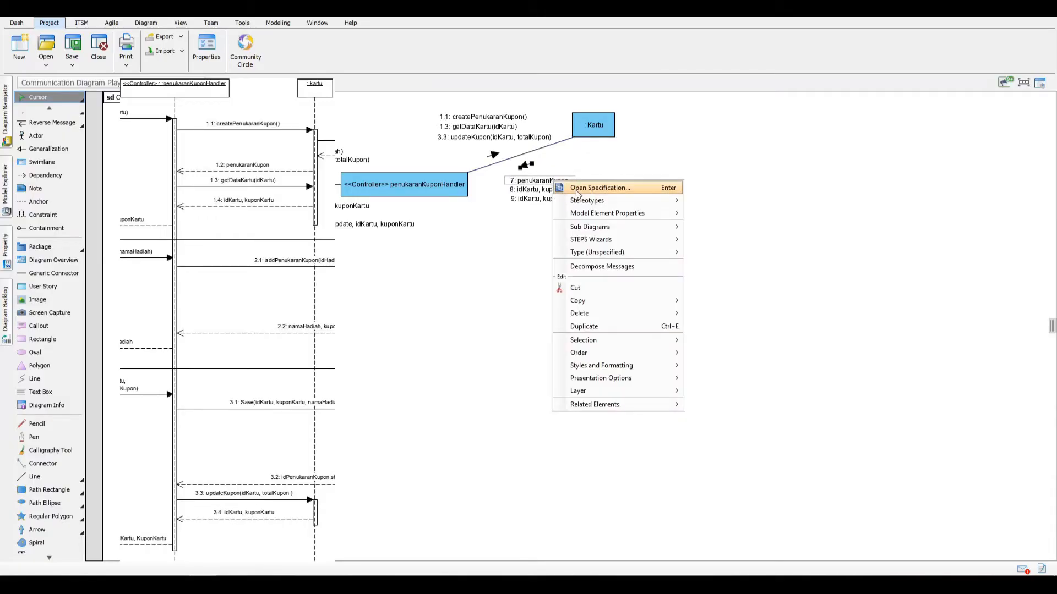
click(633, 186)
drag(734, 228, 709, 228)
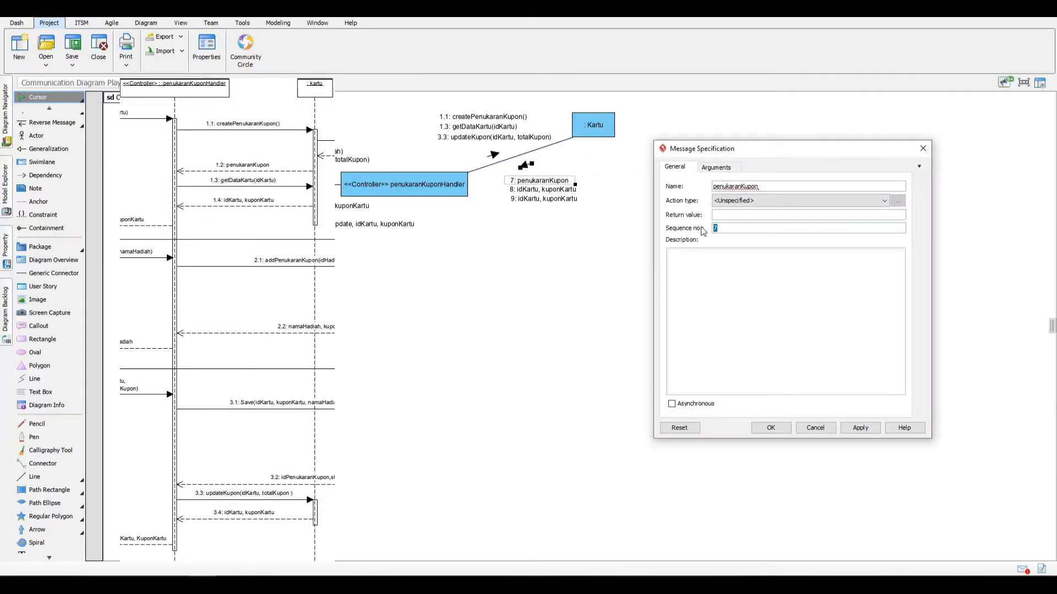
text(1.2)
key(Return)
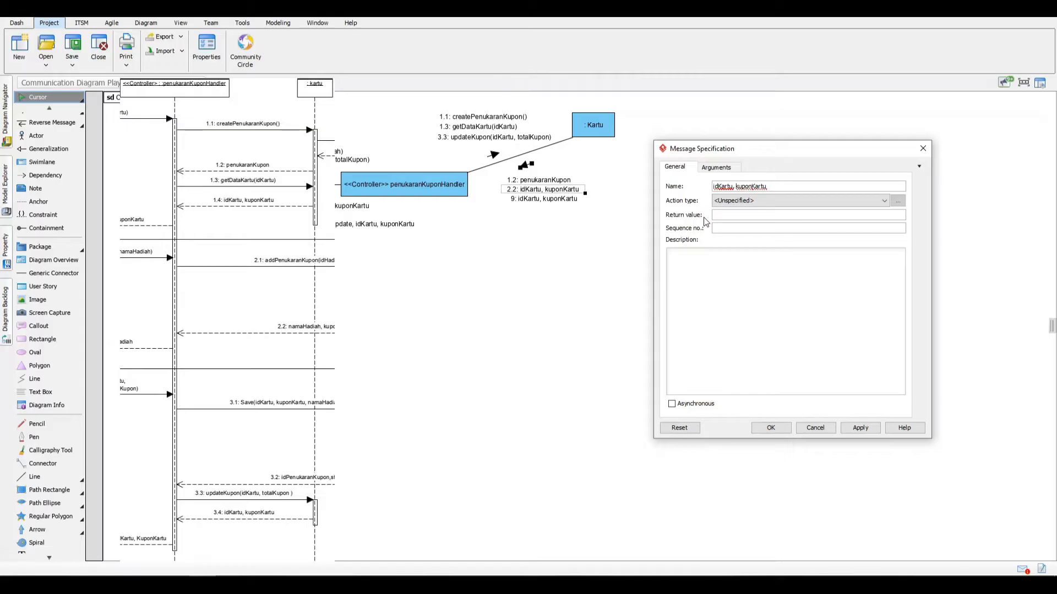
Step: Set the sequence numbers of the two "idKartu, kuponKartu" reverse messages to 1.4 for the upper and 3.4 for the lower
key(Return)
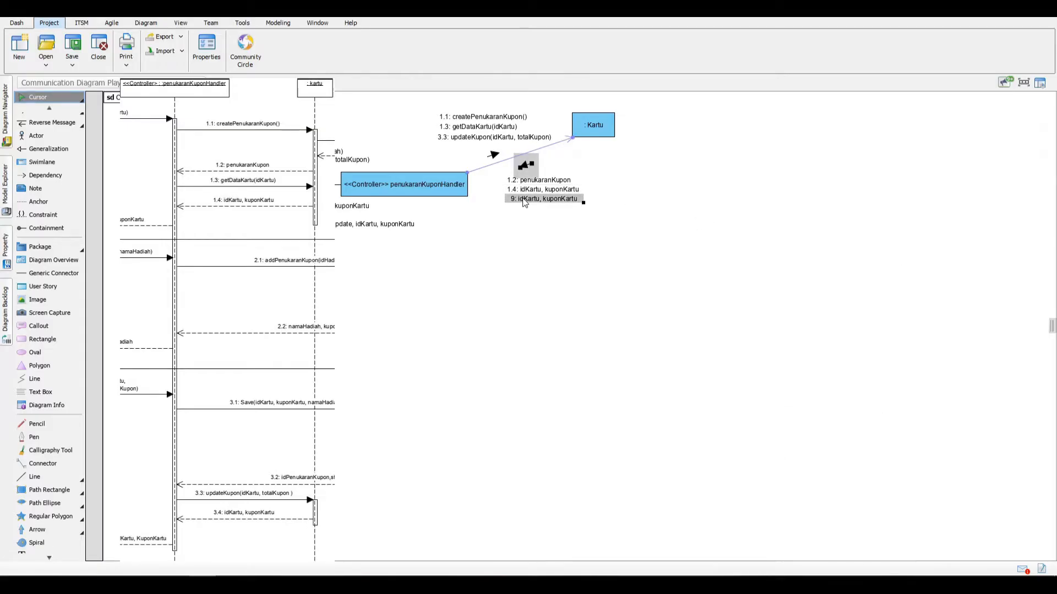
right_click(525, 202)
click(548, 208)
double_click(722, 231)
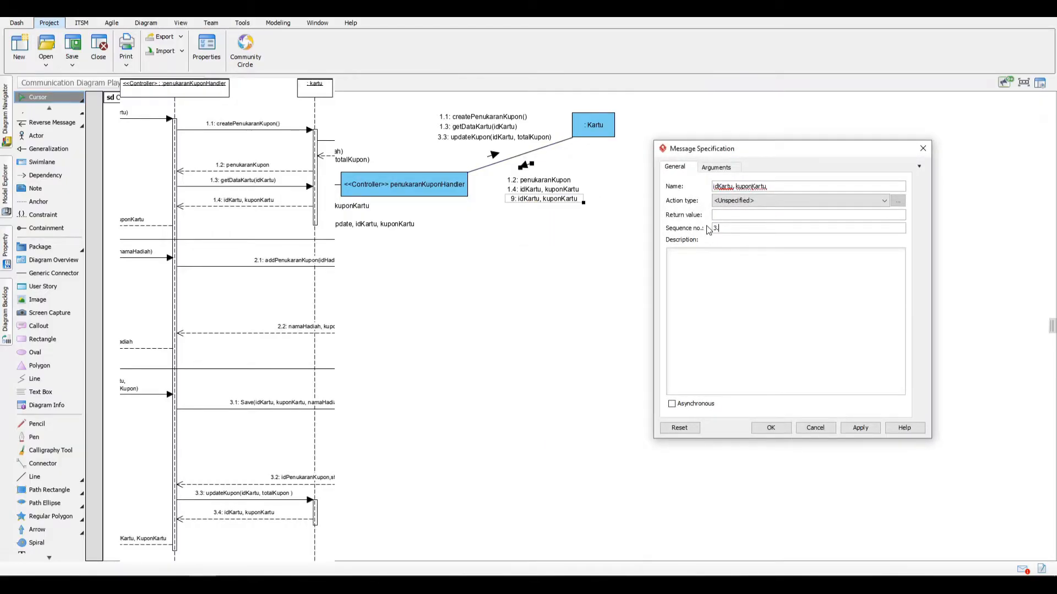
key(Return)
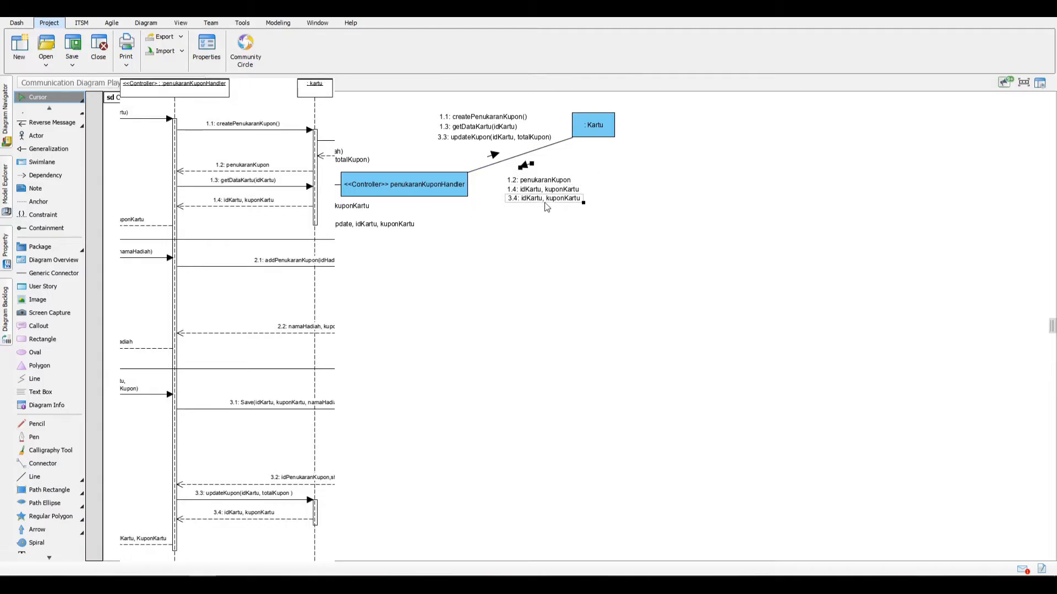
click(558, 218)
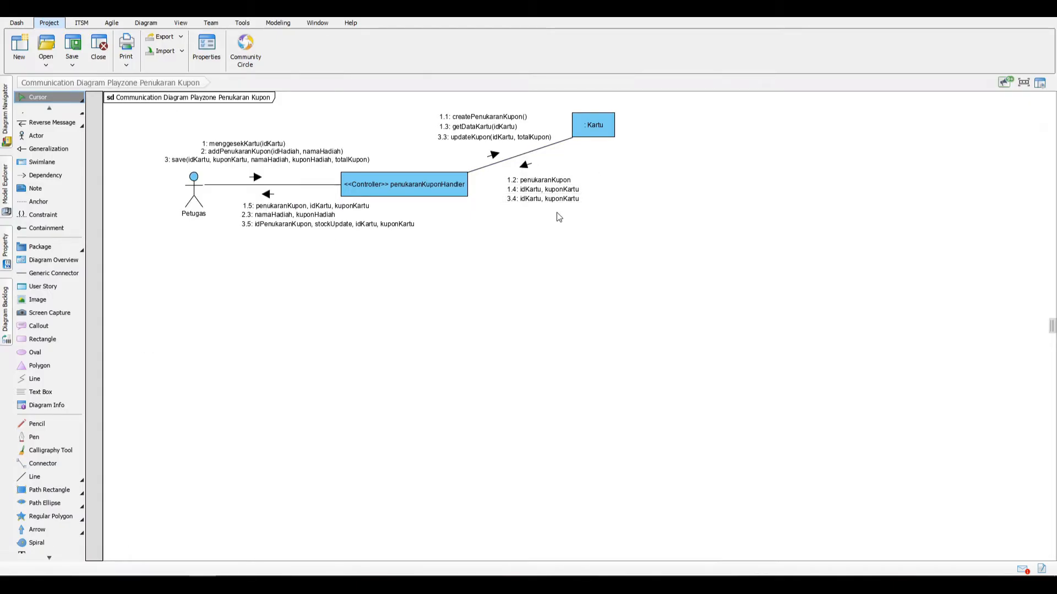
Step: Create a lifeline named penukaranKupon to the lower right of Kartu, connected by a message from Kartu
click(604, 130)
drag(622, 104, 727, 177)
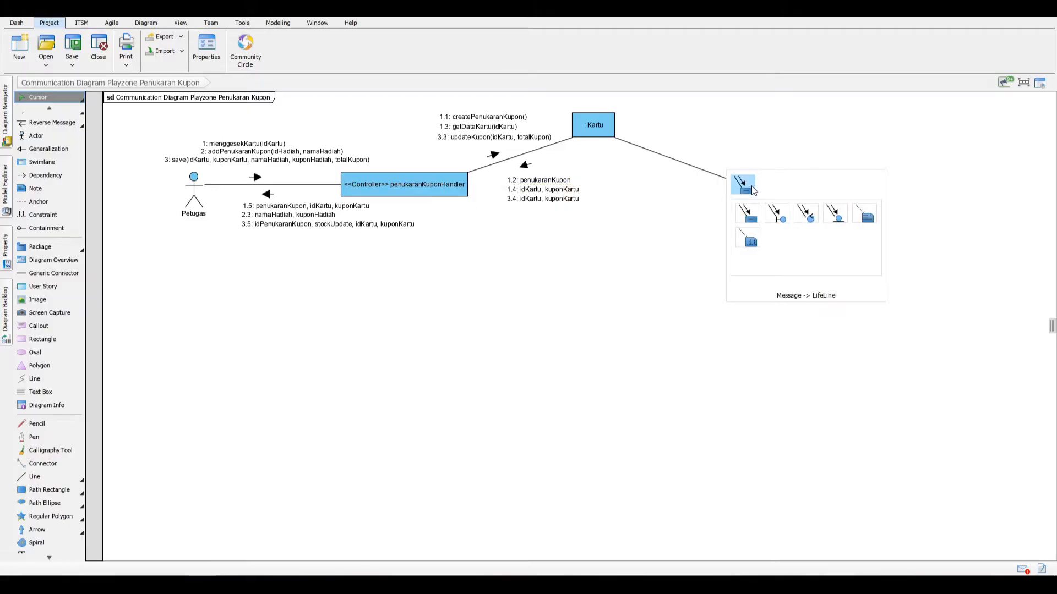
click(752, 188)
key(BackSpace)
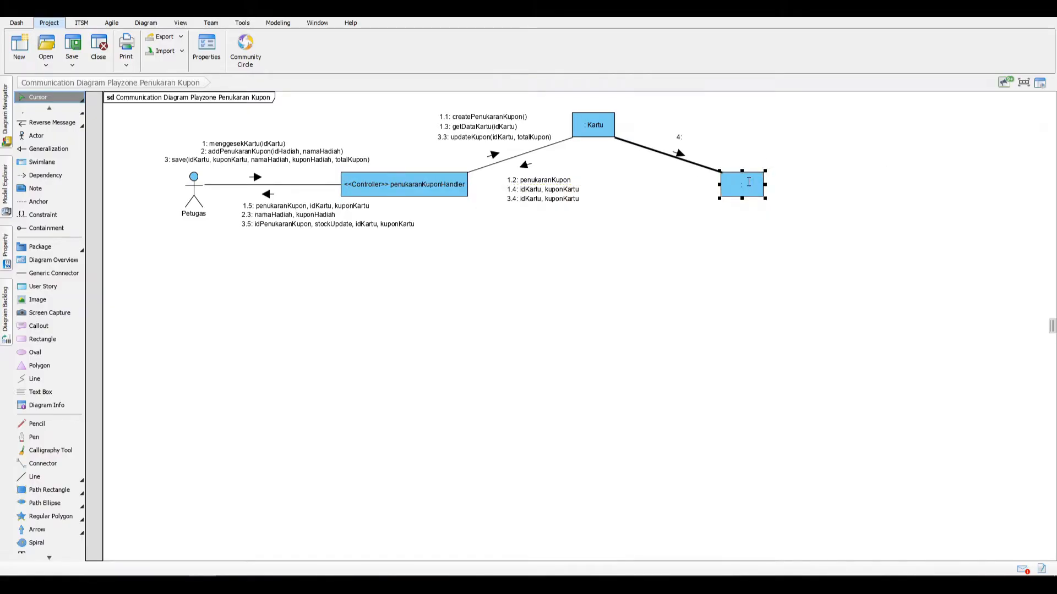
text(:Penukaran)
key(BackSpace)
key(BackSpace)
key(BackSpace)
key(BackSpace)
key(BackSpace)
key(BackSpace)
key(BackSpace)
key(BackSpace)
text(enukaranKupon)
key(Return)
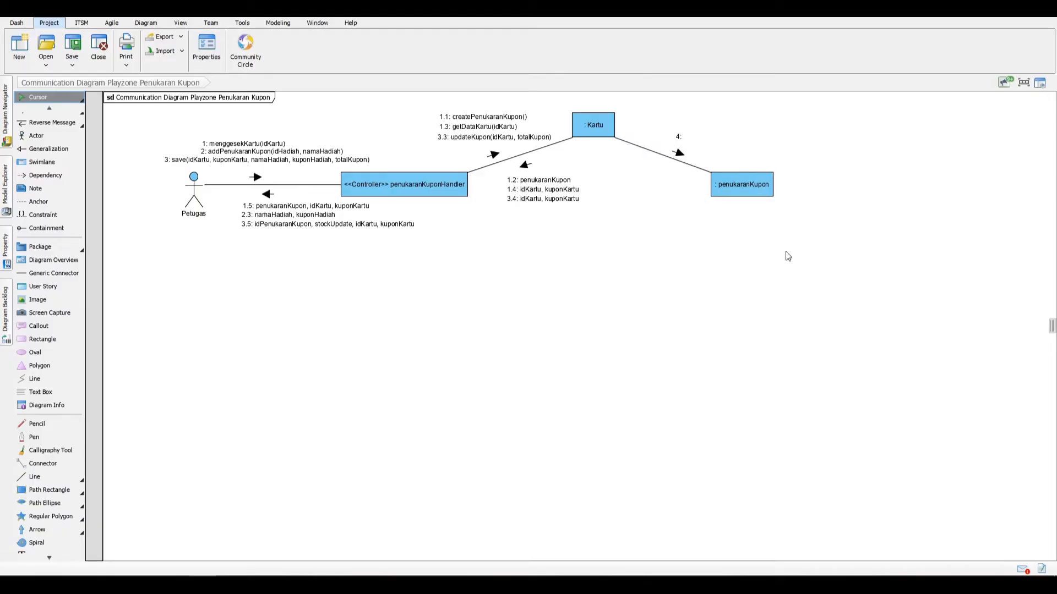
Step: Try to name the message from Kartu to the penukaranKupon lifeline createPenukaranKupon()
click(682, 138)
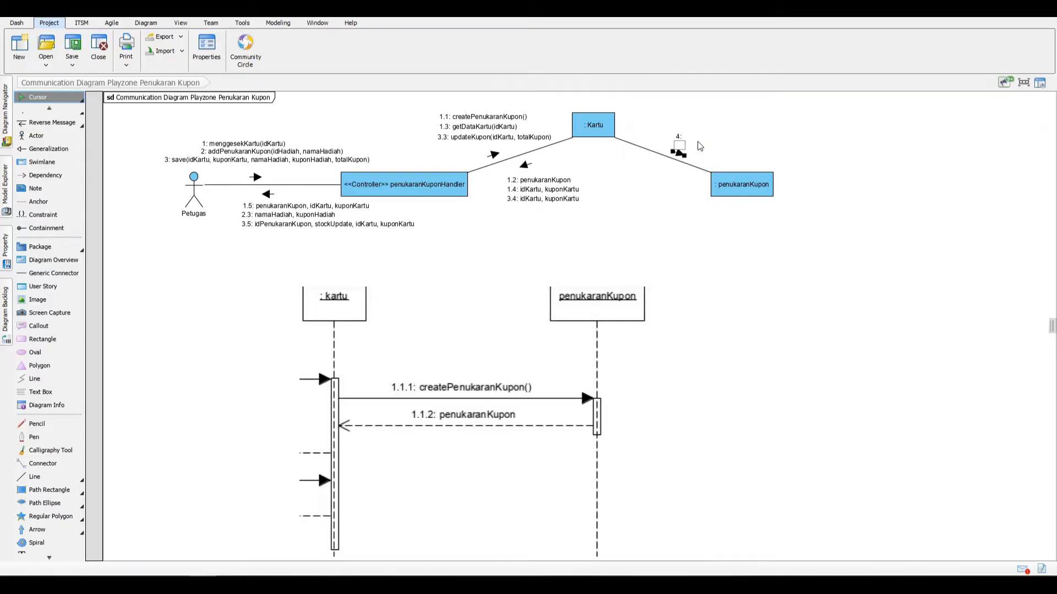
click(698, 145)
double_click(685, 136)
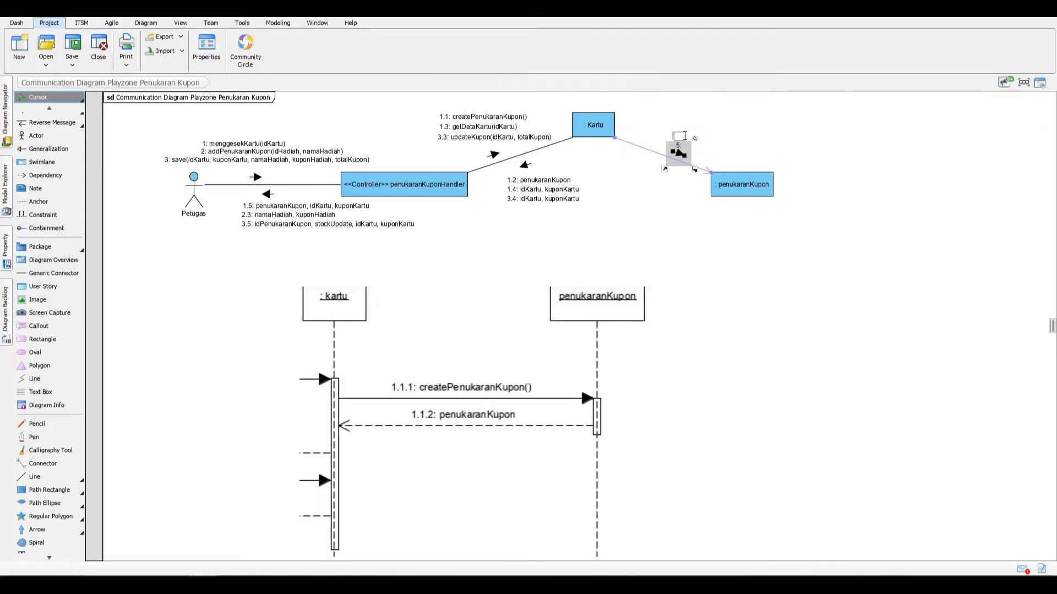
text(createPen)
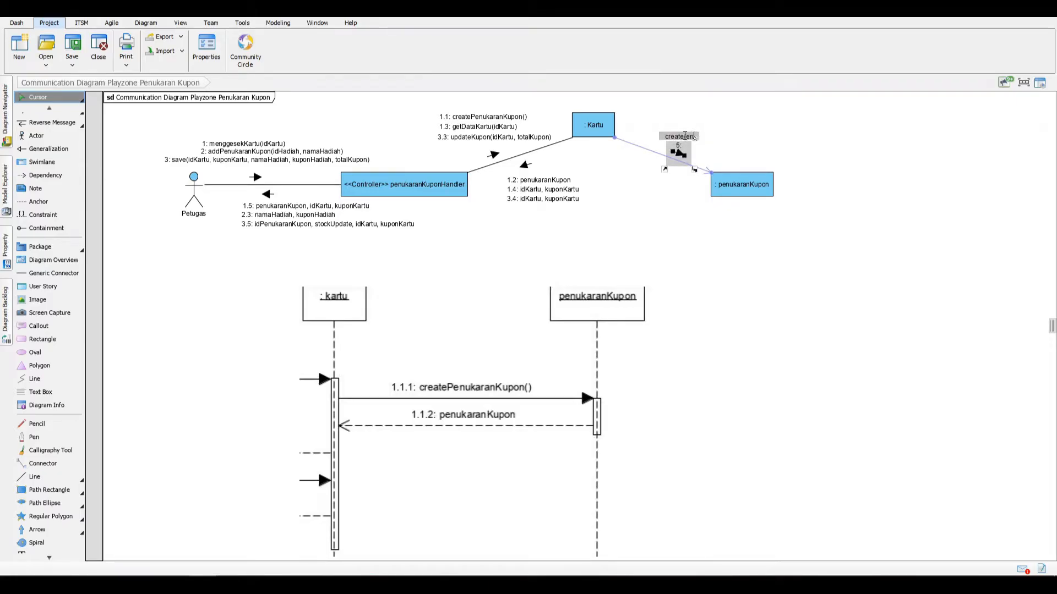
key(BackSpace)
key(BackSpace)
key(BackSpace)
text(PenukaranKupon()
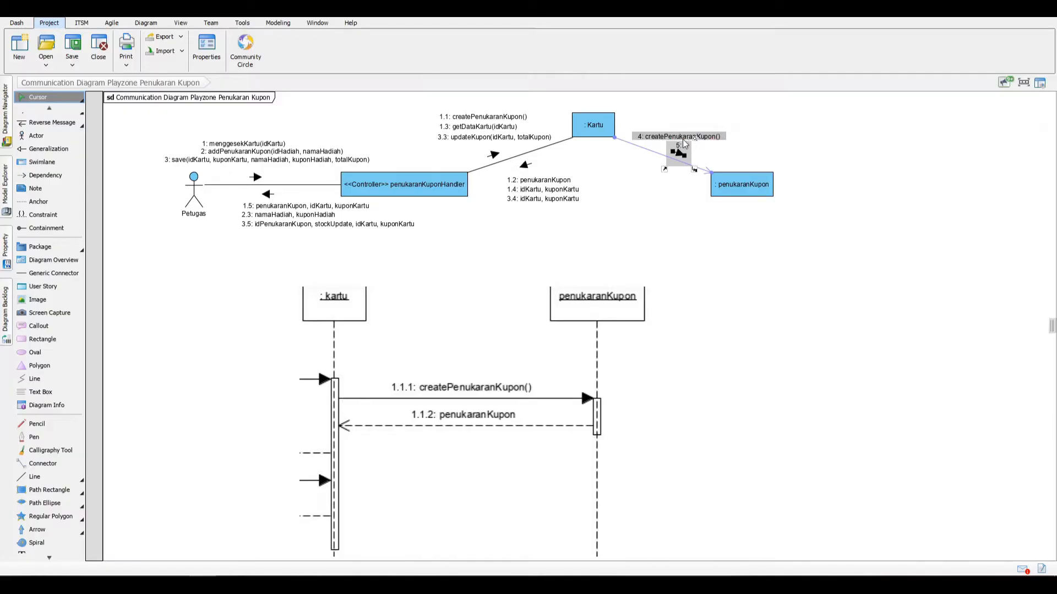
key(Return)
Step: Try to delete the extra empty message 5 from the Kartu–penukaranKupon link, and undo the last message edits
click(710, 157)
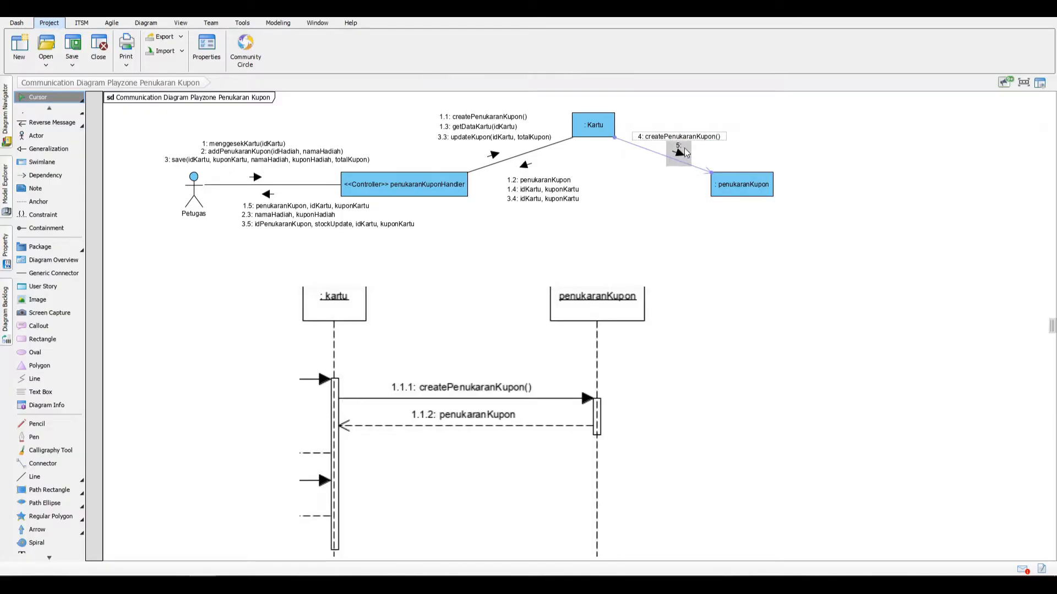
click(688, 148)
key(Delete)
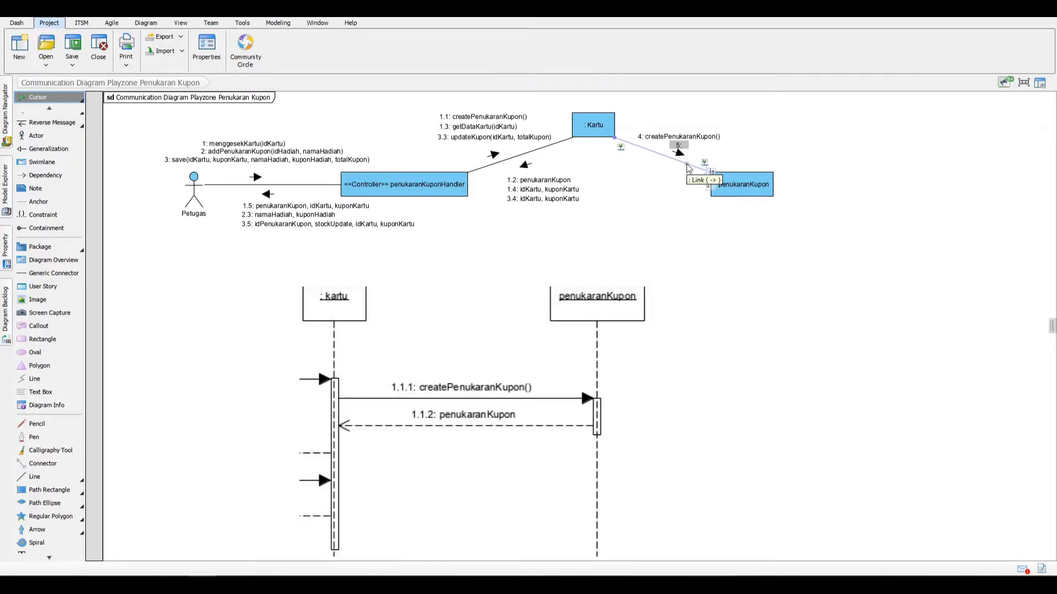
key(ctrl+z)
key(ctrl+z)
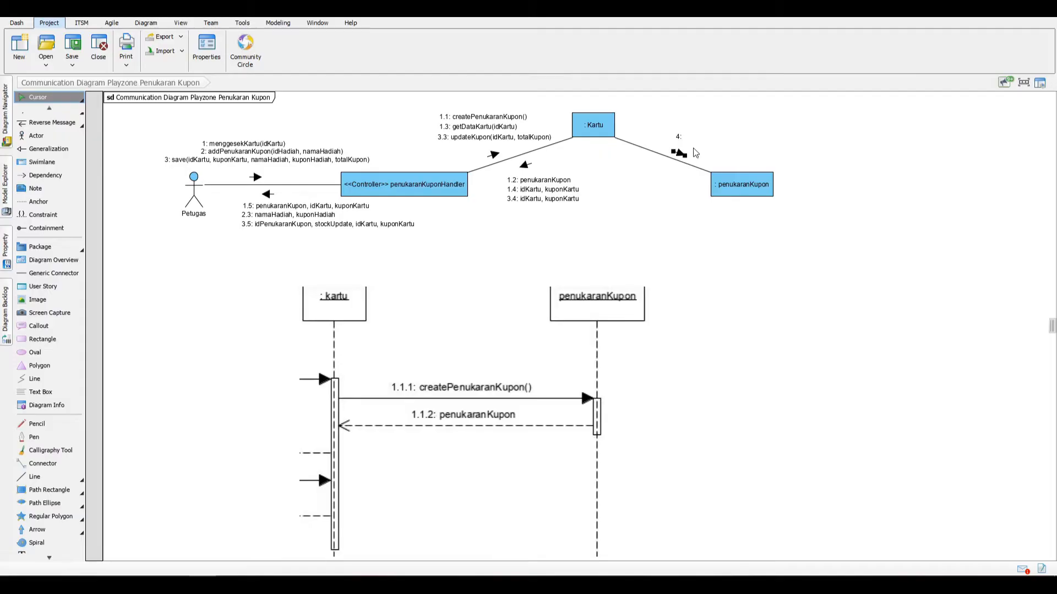
Step: Name the message from Kartu to the penukaranKupon lifeline createPenukaranKupon()
click(680, 152)
double_click(686, 136)
text(create)
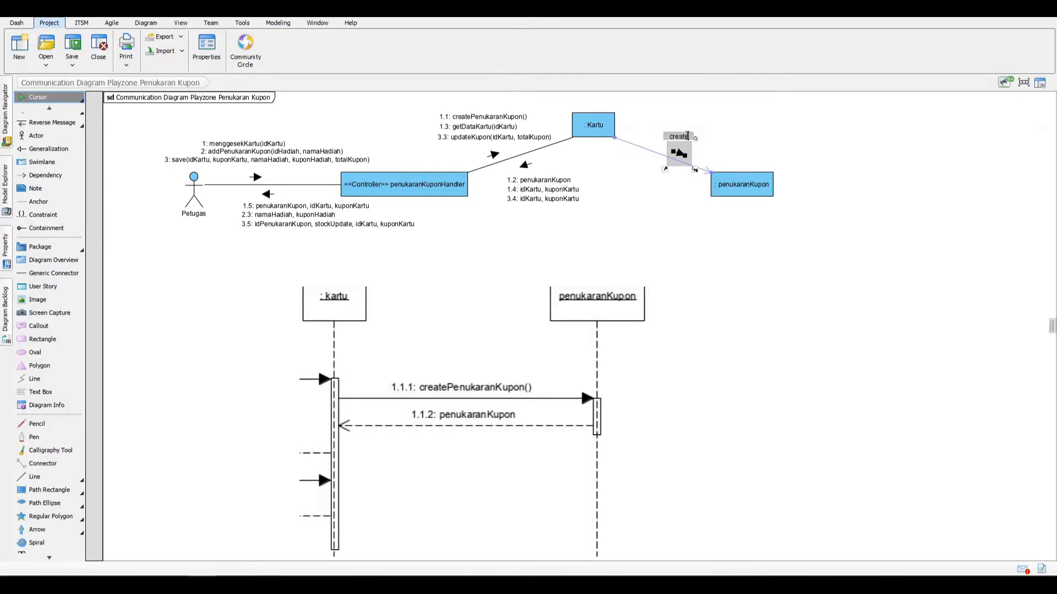
text(PenukaranKupon)
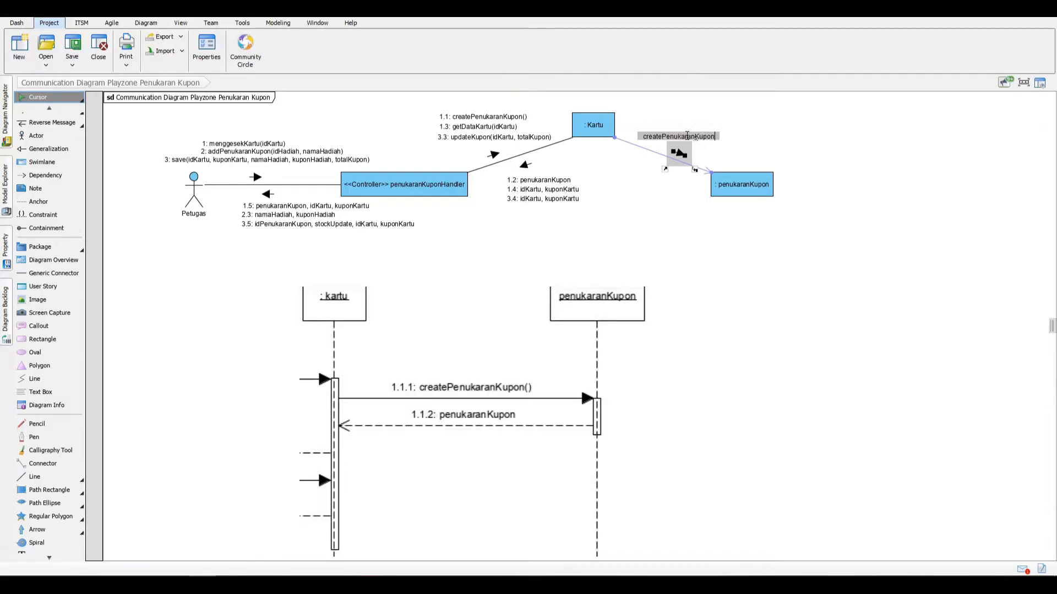
text((0)
key(Return)
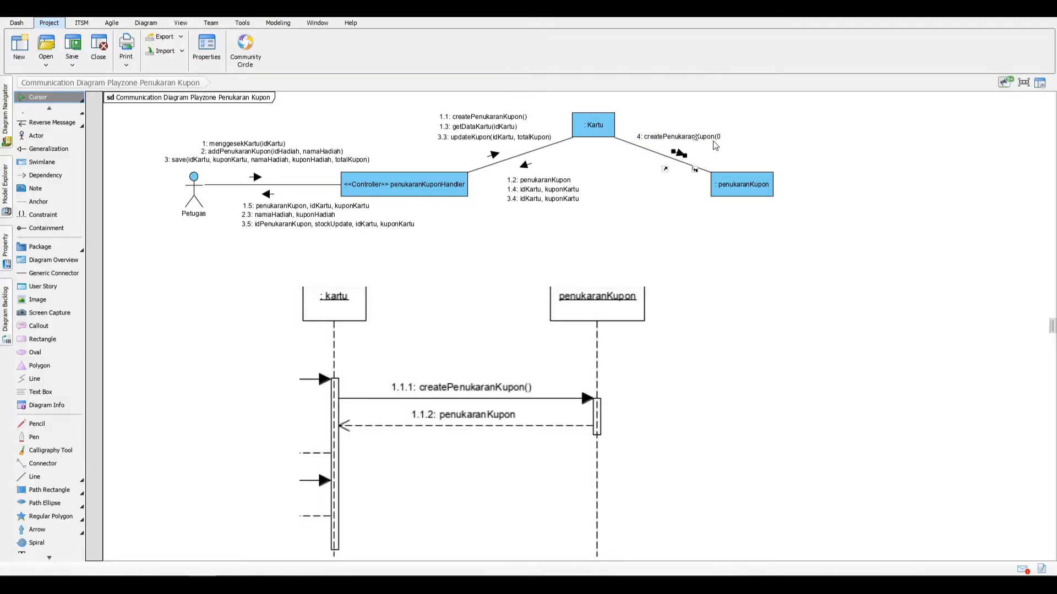
double_click(714, 136)
click(719, 135)
key(BackSpace)
text())
key(Return)
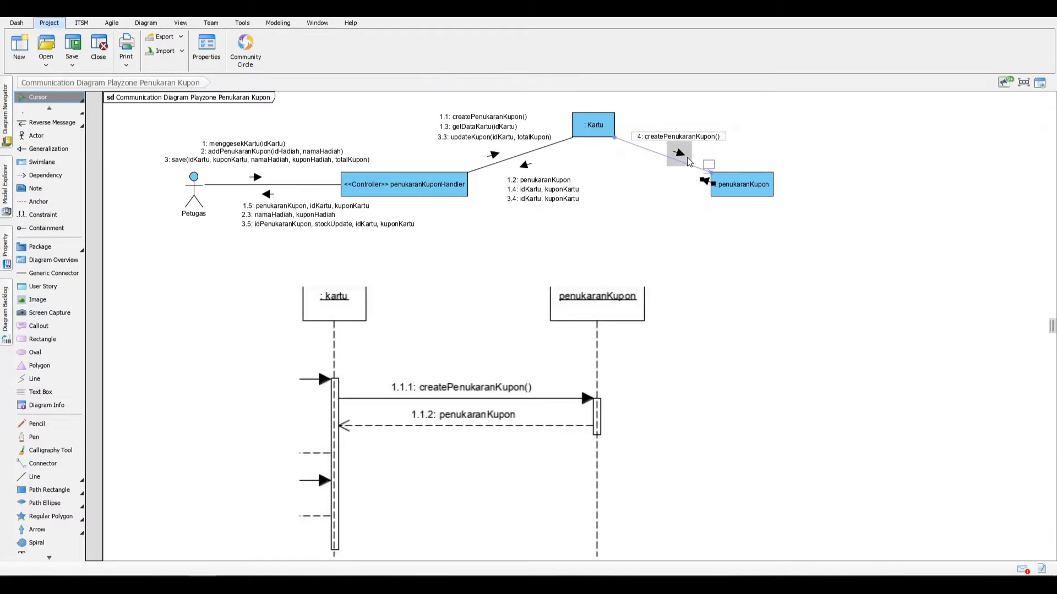
Step: Name the return message from the penukaranKupon lifeline to Kartu penukaranKupon and place it below their link
text(penukaranKupon)
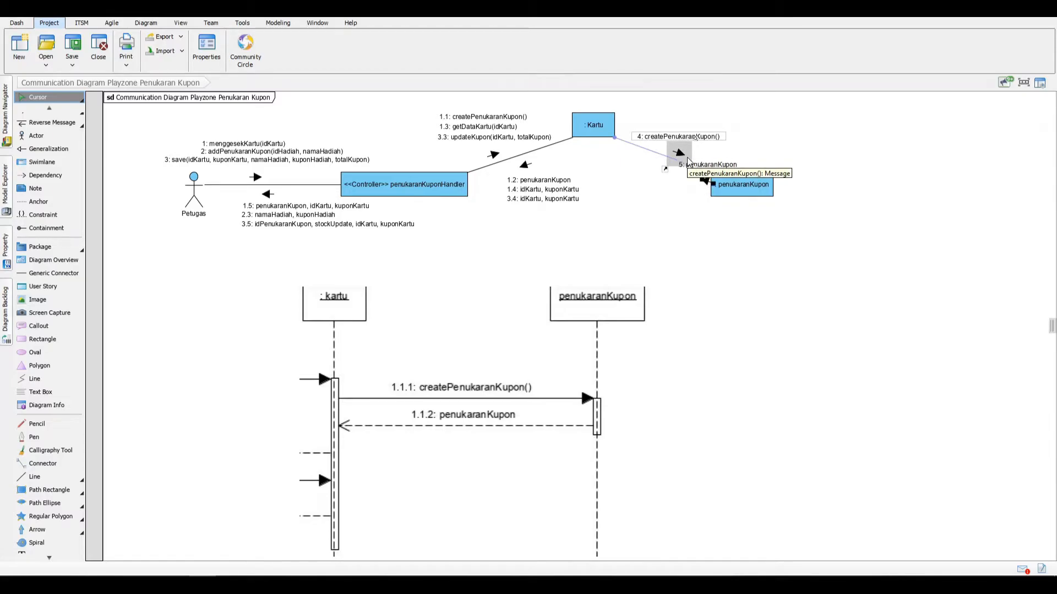
key(Return)
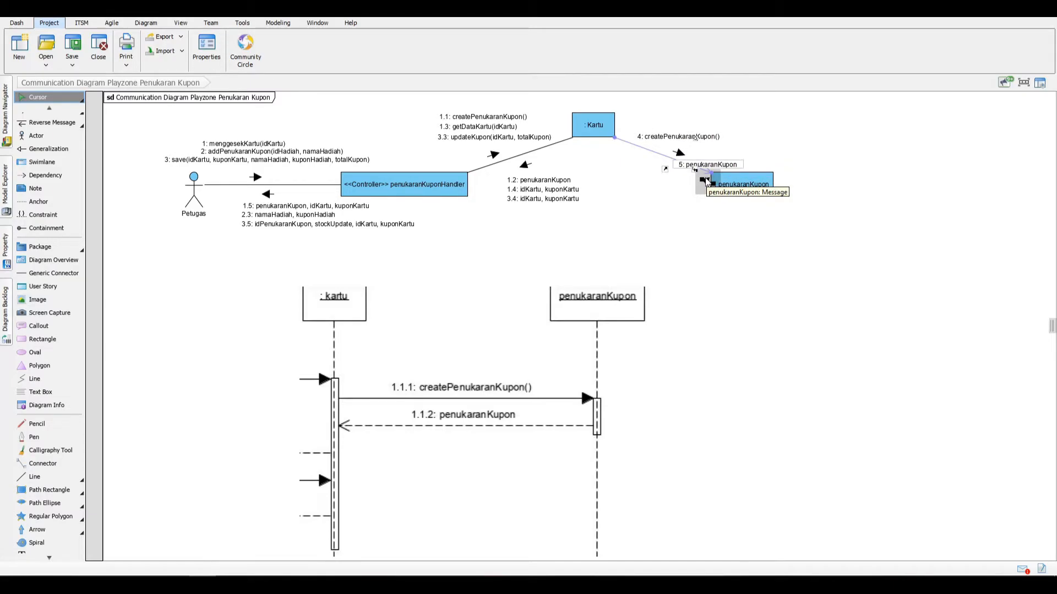
drag(669, 161, 664, 185)
Step: Set the sequence number of the createPenukaranKupon() message between Kartu and penukaranKupon to 1.1.1
click(661, 139)
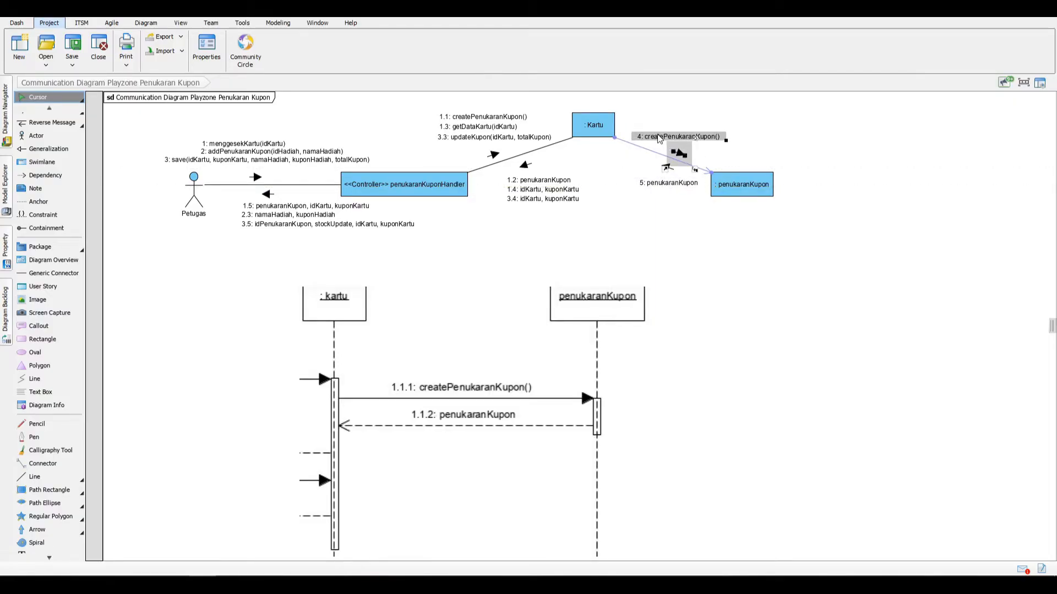
right_click(658, 137)
click(705, 142)
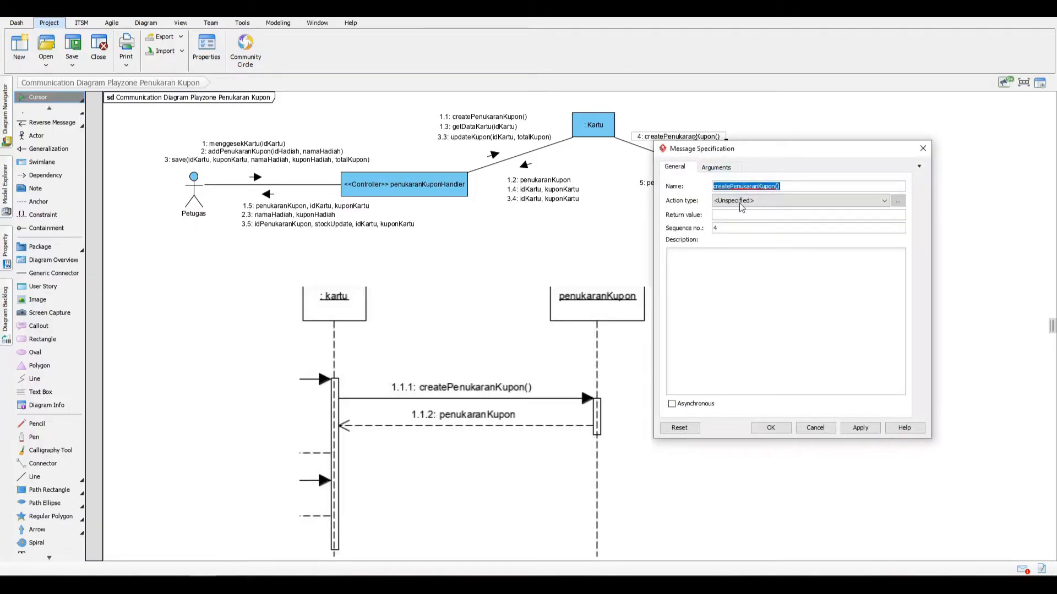
click(740, 225)
double_click(740, 226)
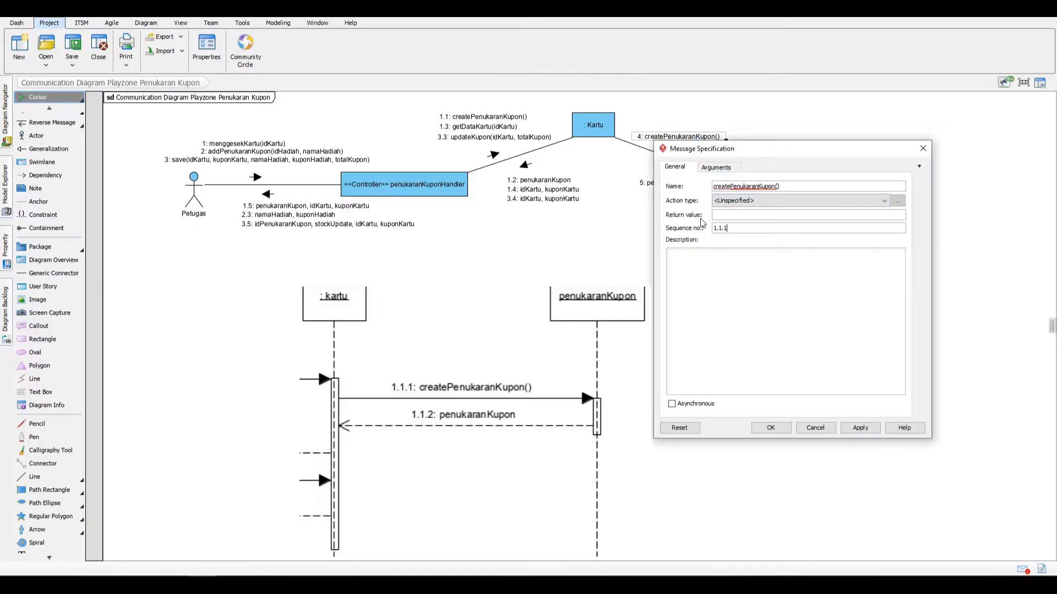
text(1.1.1)
click(859, 429)
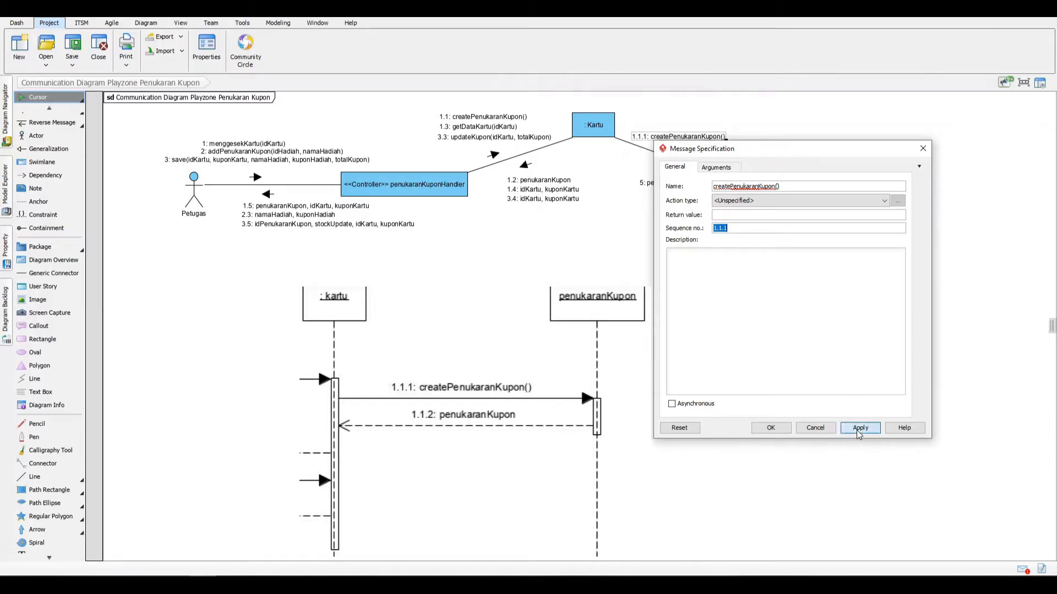
click(771, 428)
Step: Set the sequence number of the penukaranKupon return message to 1.1.2 and shift its label slightly below the link
right_click(676, 186)
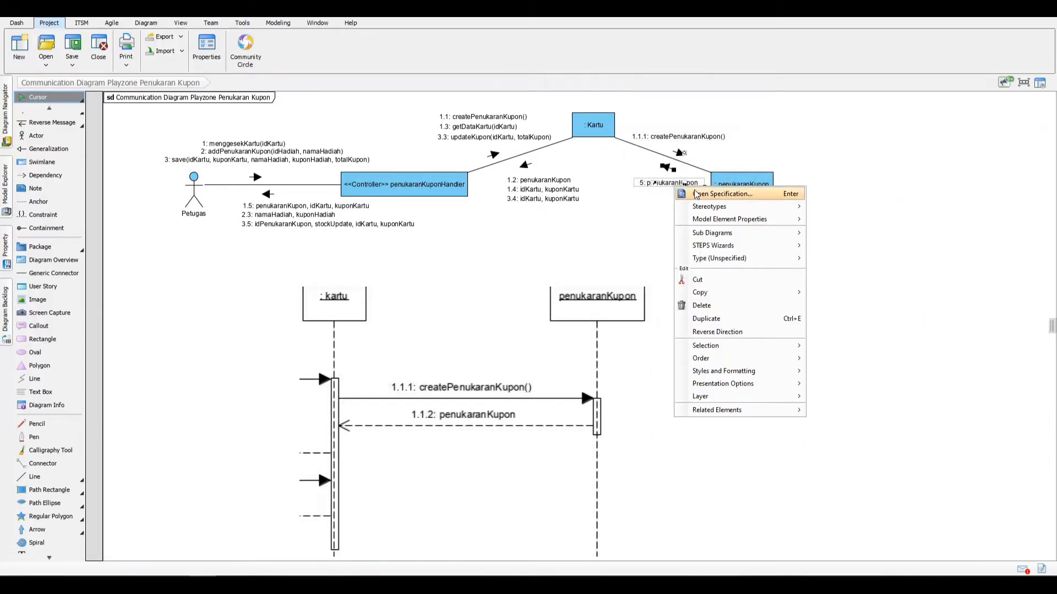
click(696, 194)
drag(781, 228, 658, 228)
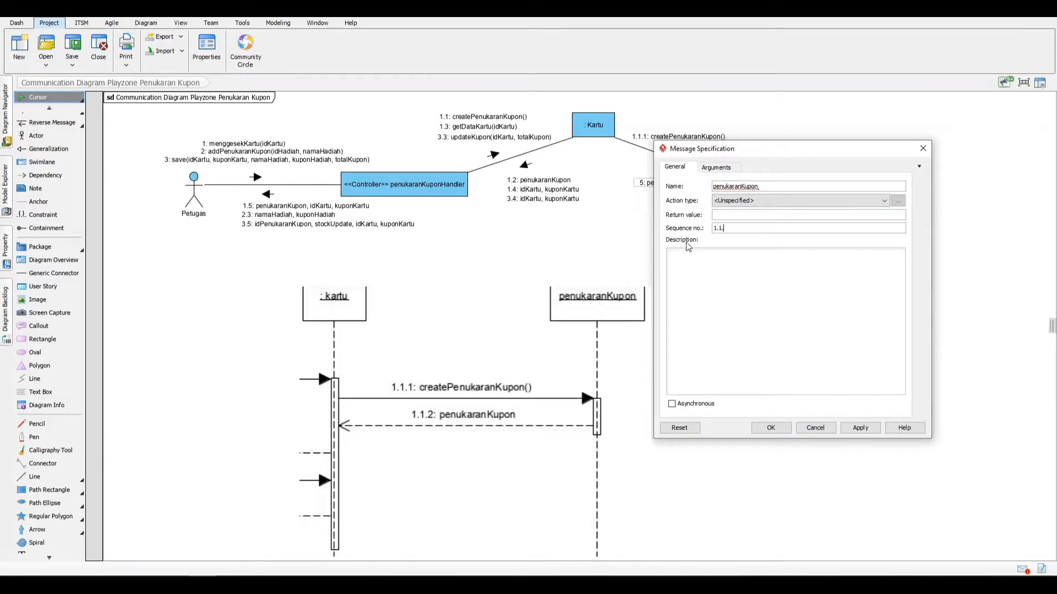
click(860, 427)
click(766, 429)
click(653, 231)
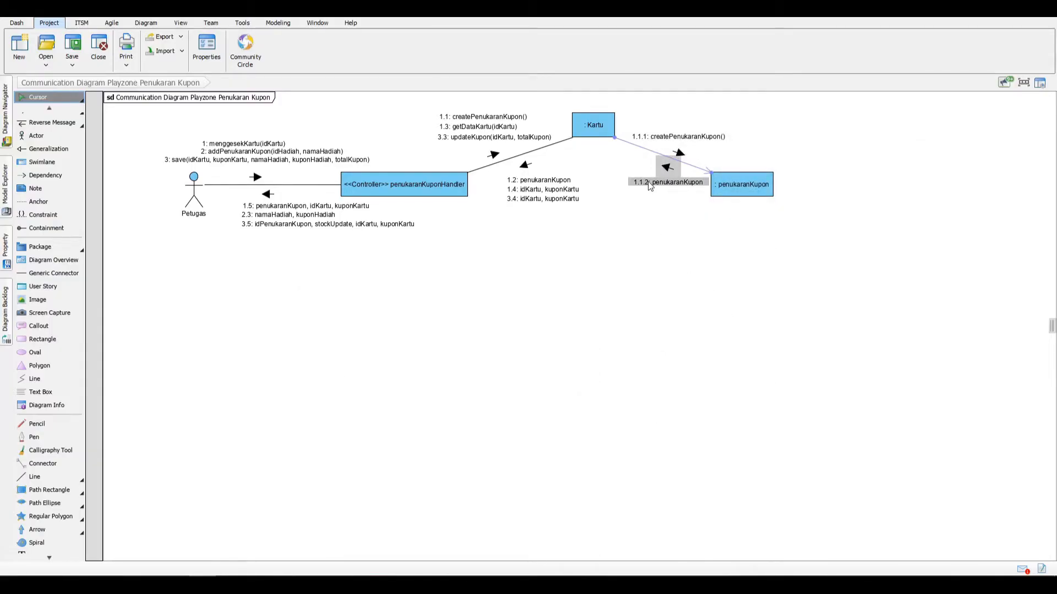
drag(652, 185, 646, 181)
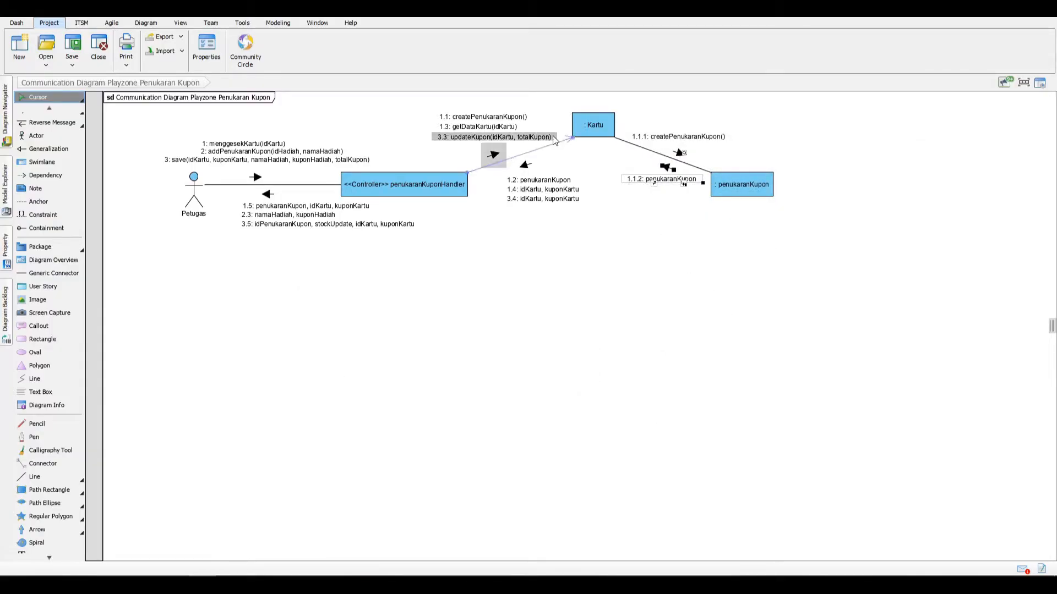
Step: Link the penukaranKuponHandler controller to the penukaranKupon lifeline, routing the line at right angles below both shapes
click(510, 182)
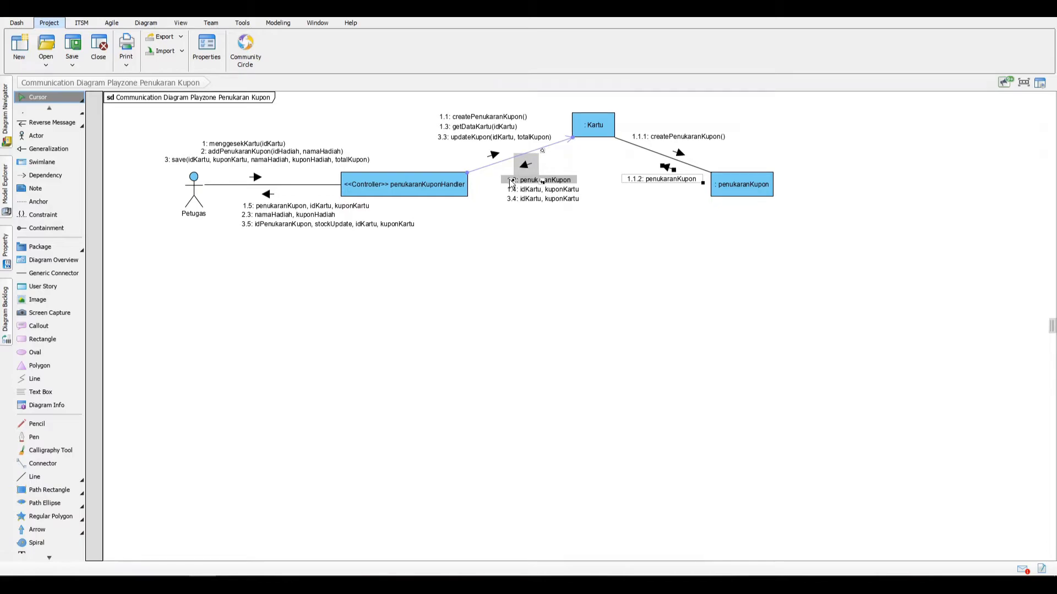
click(457, 189)
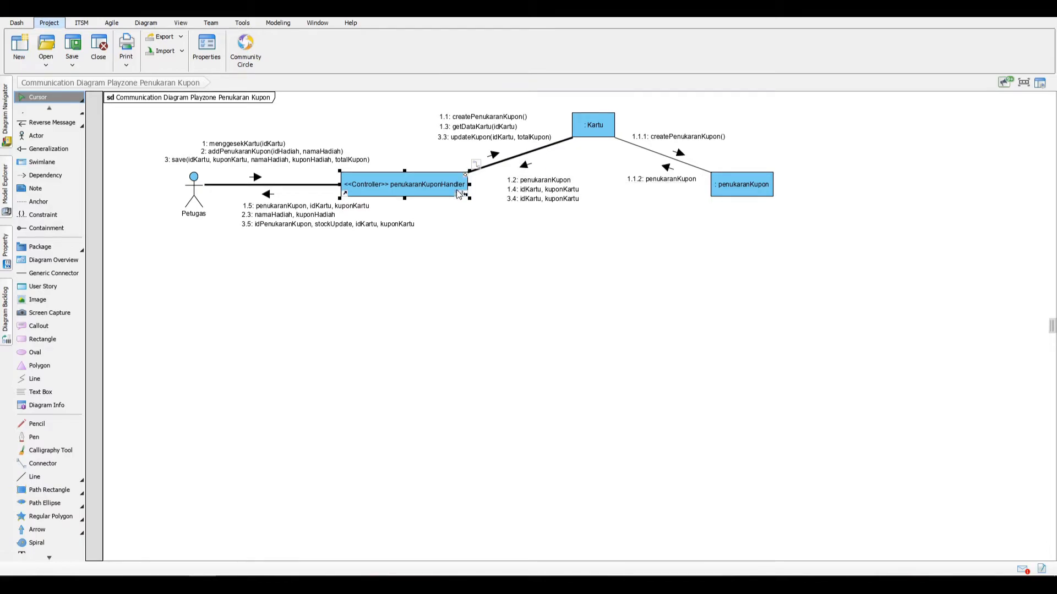
drag(476, 165, 728, 186)
click(733, 213)
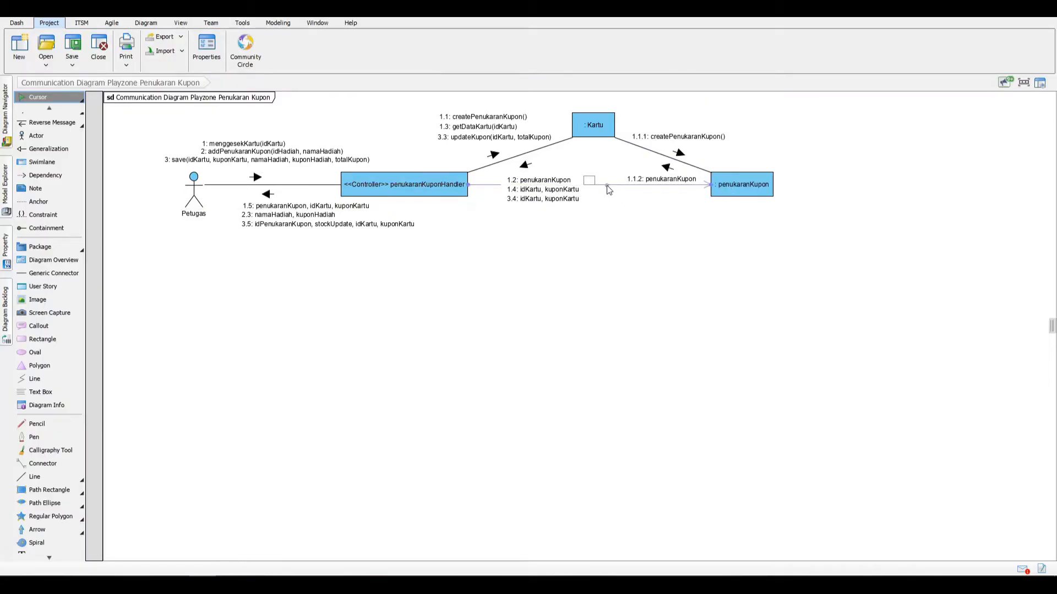
drag(610, 186, 435, 276)
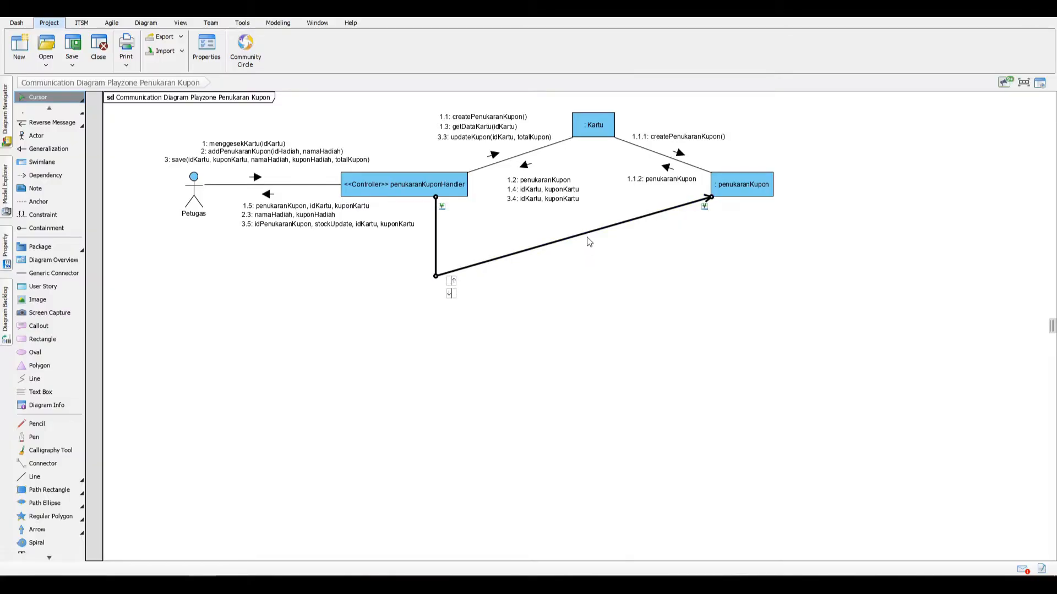
drag(585, 236, 744, 277)
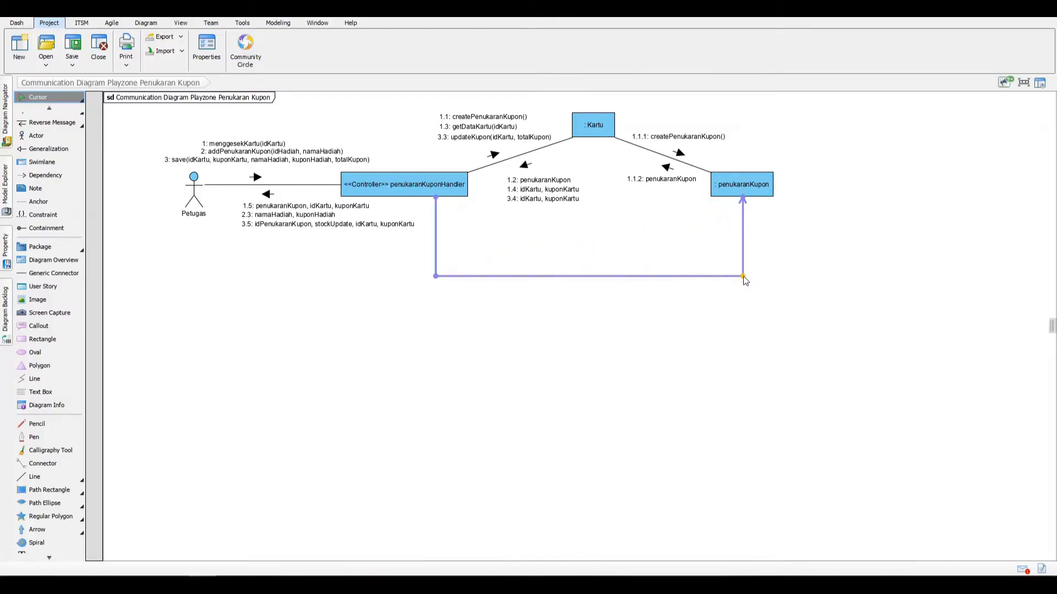
click(723, 314)
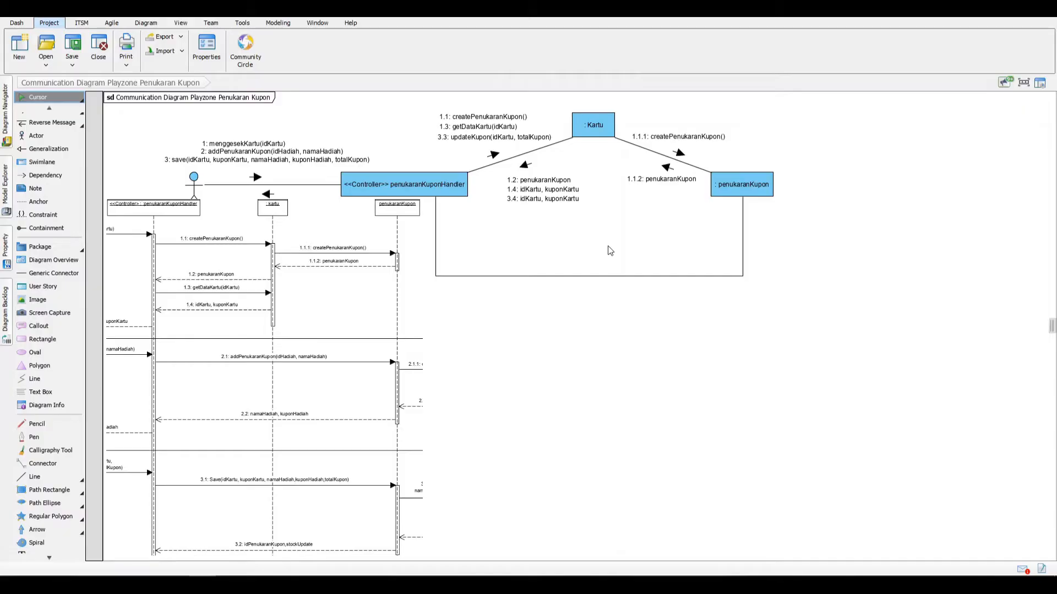
Step: Add the message addPenukaranKupon(idHadiah, namaHadiah) from the controller to penukaranKupon and position it above the lower link
click(597, 275)
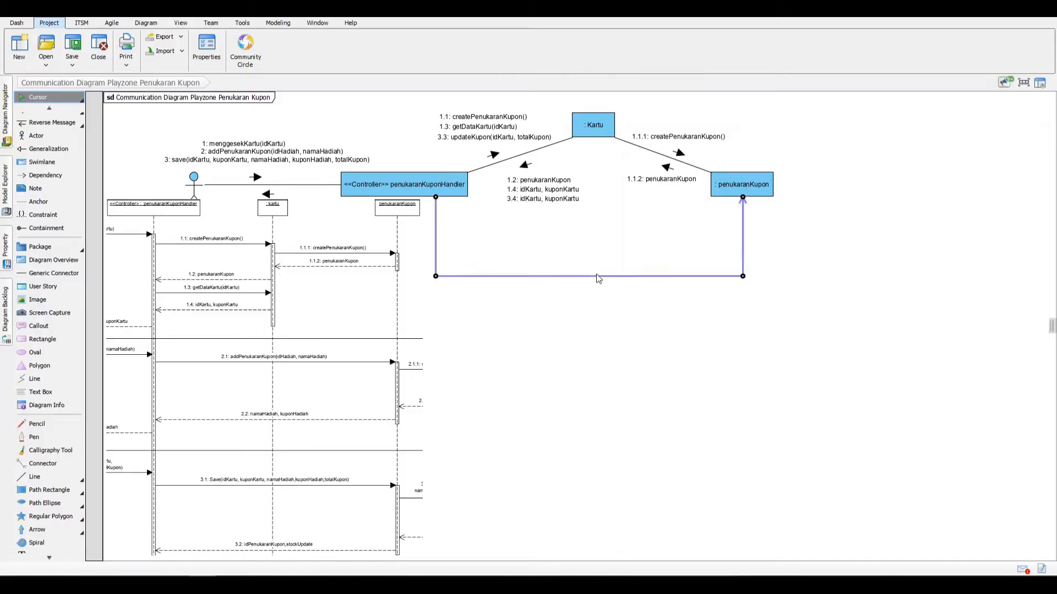
click(614, 278)
text(add)
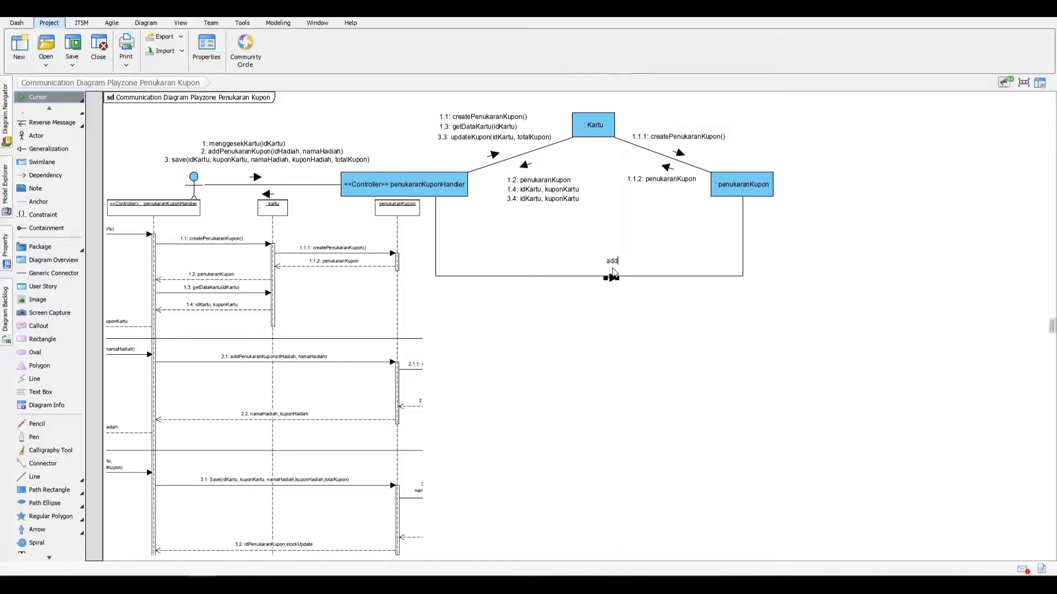
text(PenukaranKuponb)
key(BackSpace)
text(()
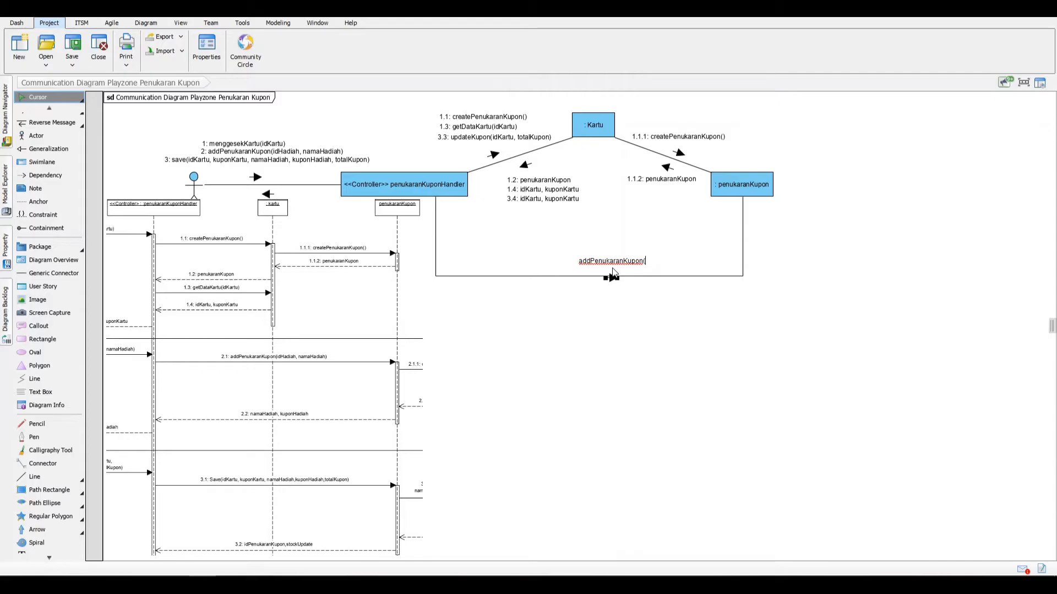
text(idHadiah, namaHadiah))
key(Return)
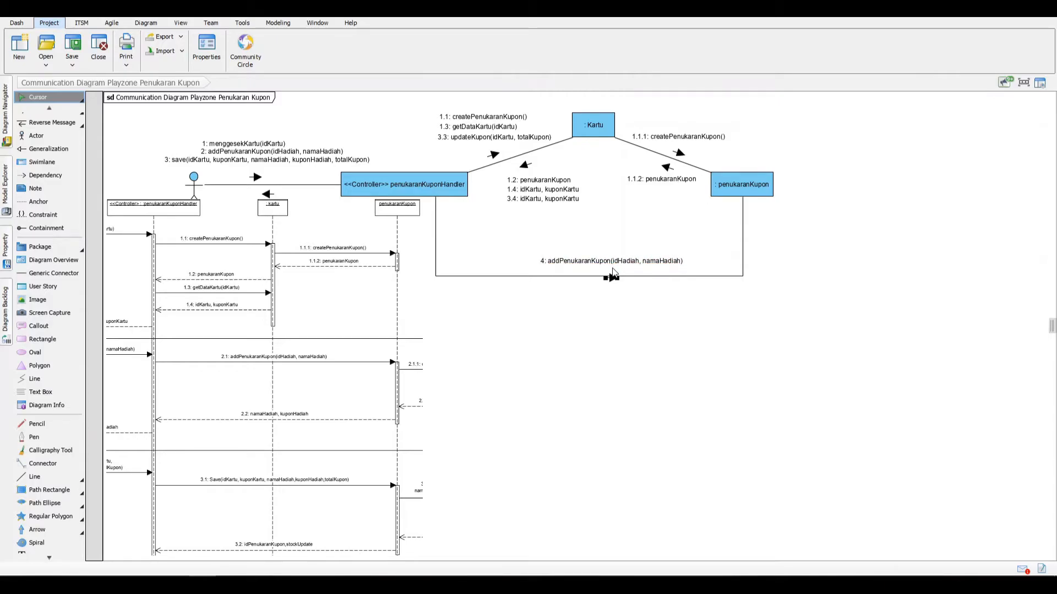
drag(613, 273, 578, 278)
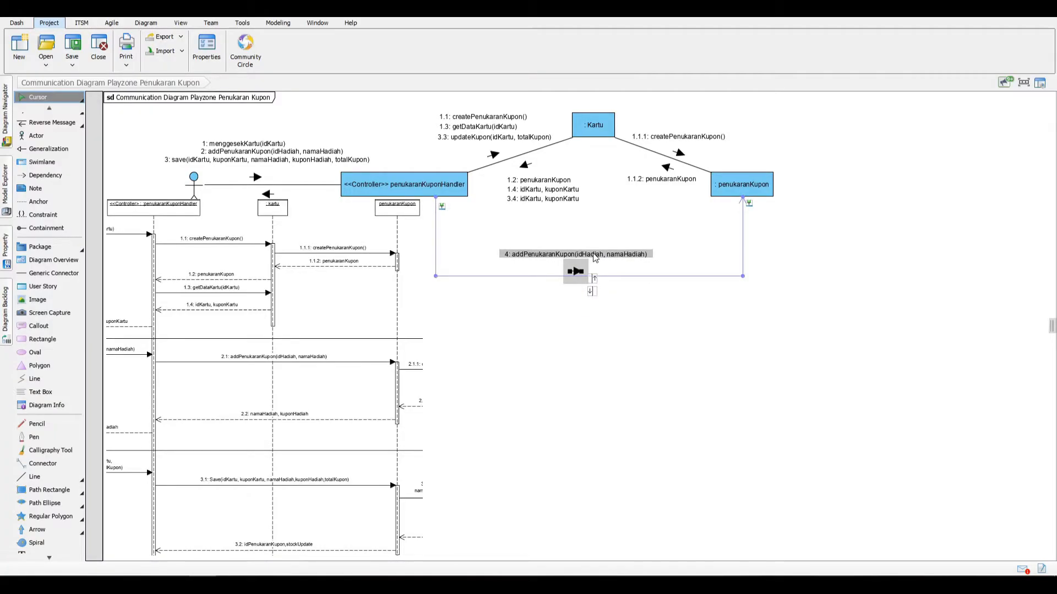
drag(595, 254, 595, 251)
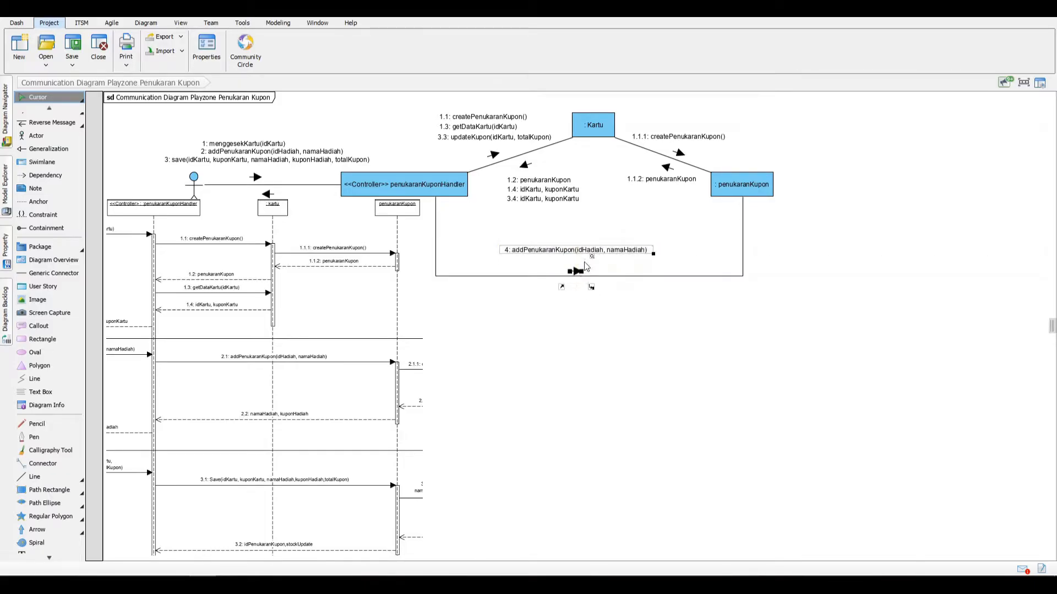
Step: Add the message save(idKartu, kuponKartu, namaHadiah, kuponHadiah, totalKupon) to the lower link and align its label under addPenukaranKupon
double_click(622, 281)
text(save)
key(Return)
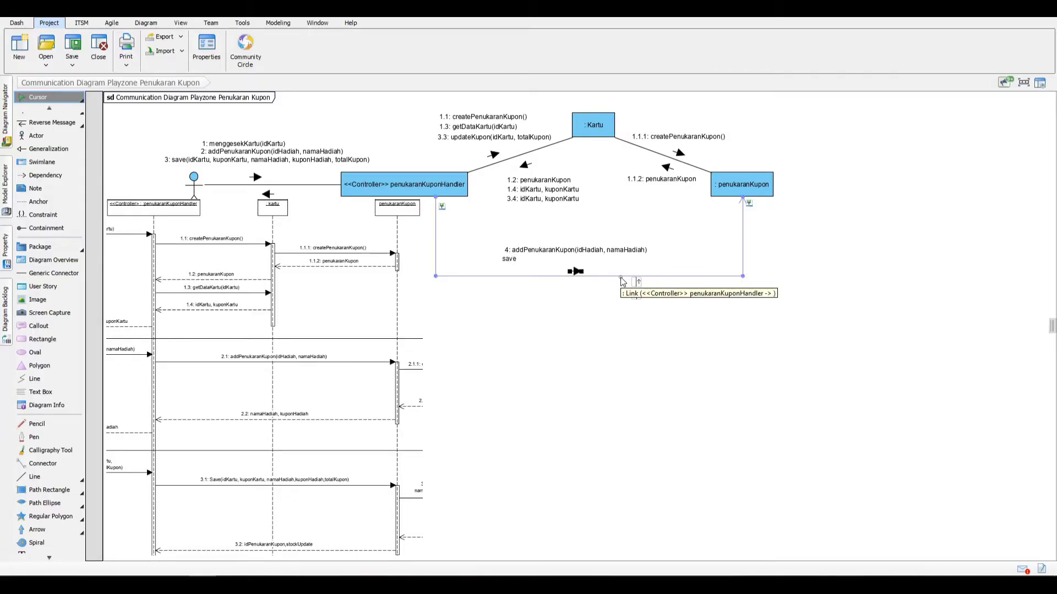
text(ve(idKartu, u)
key(BackSpace)
text(kuponKartu, namaHa)
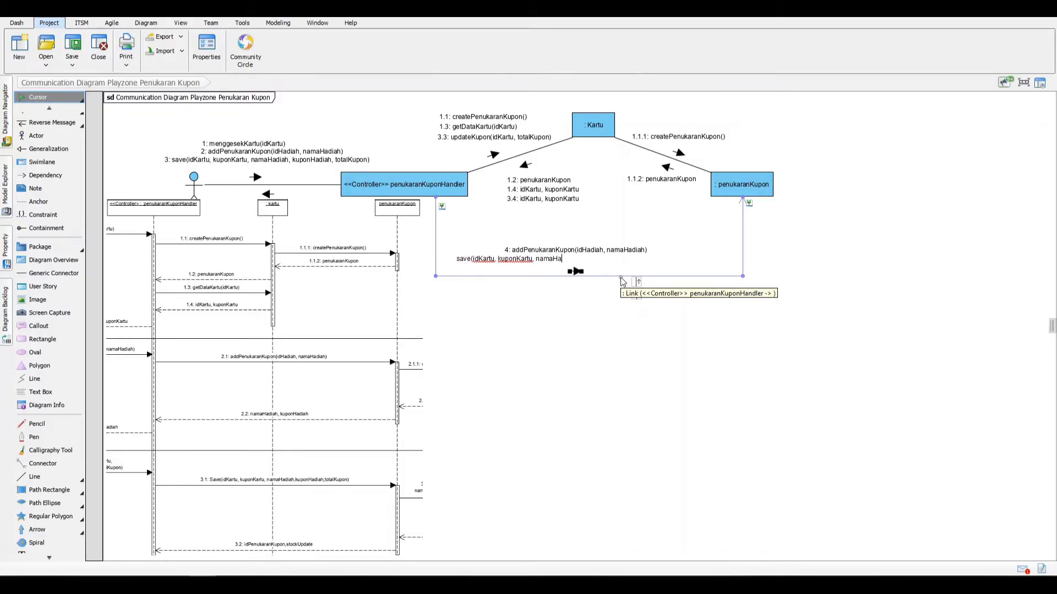
text(diah, kupon)
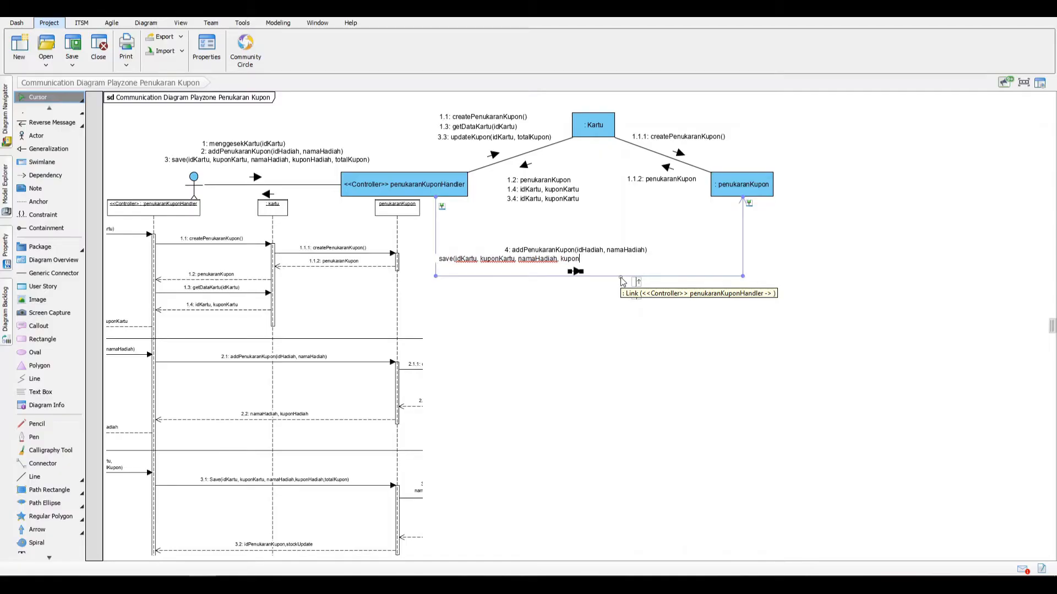
text(Hadiah, total)
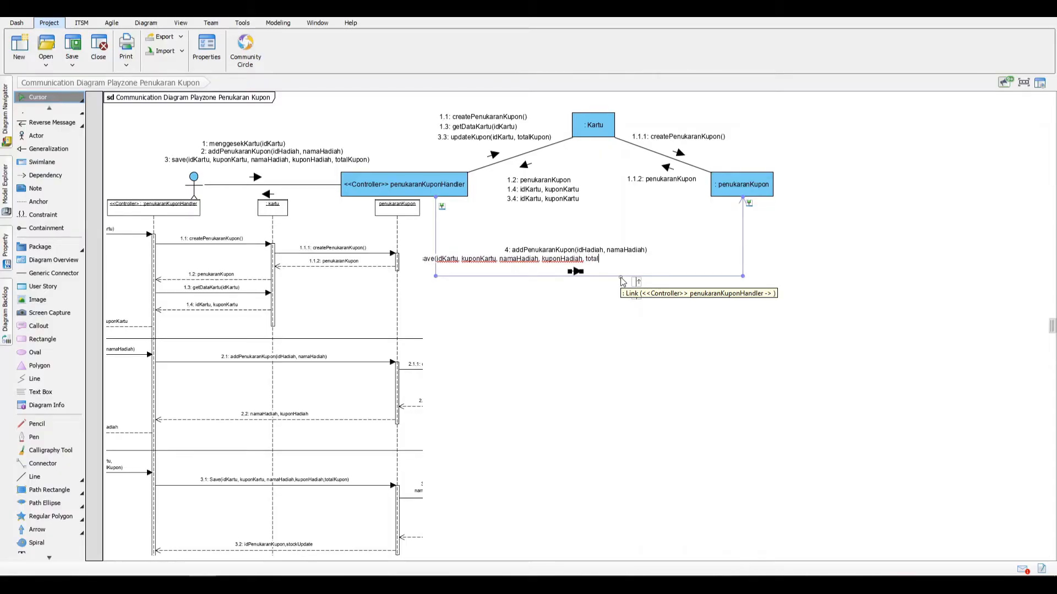
text(Kupon))
key(Return)
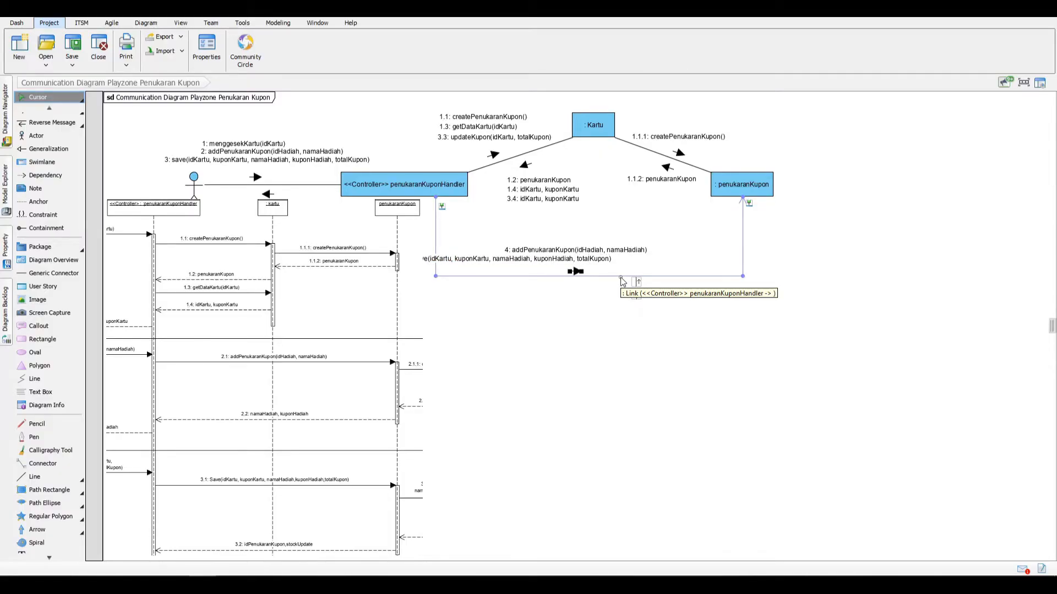
click(597, 243)
drag(597, 258, 685, 262)
click(678, 283)
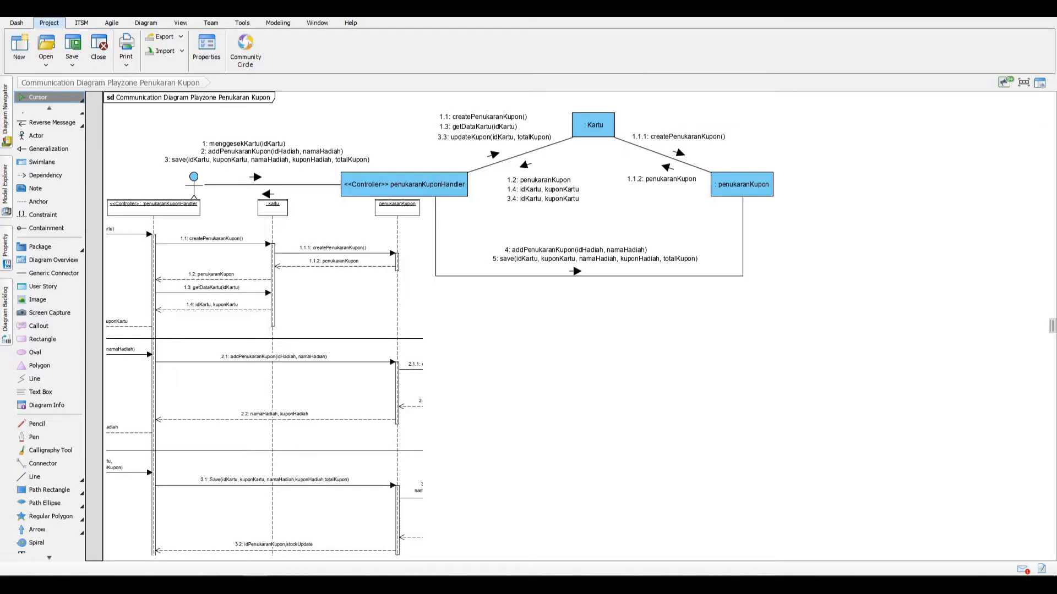
Step: Add a reverse message named namaHadiah, kuponHadiah from penukaranKupon to the controller, placed below the lower link
click(659, 277)
drag(674, 296, 577, 302)
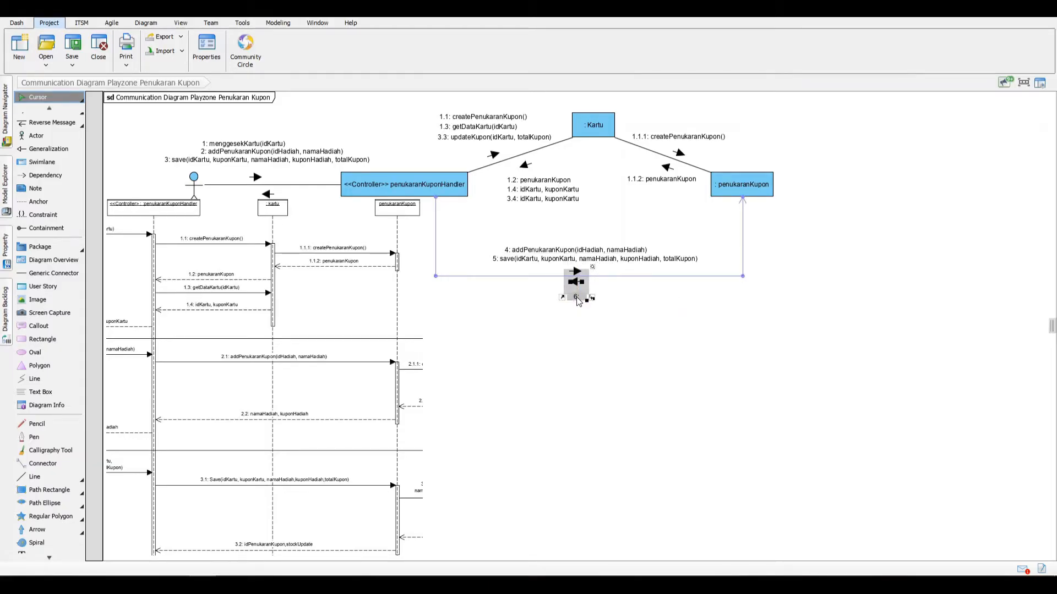
double_click(576, 300)
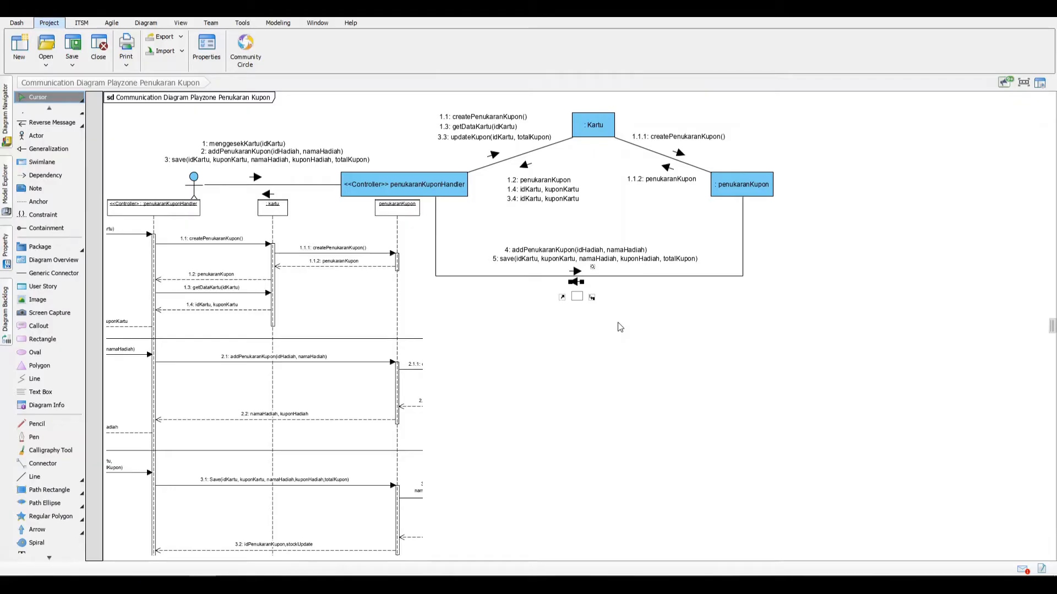
text(namahHadiah,)
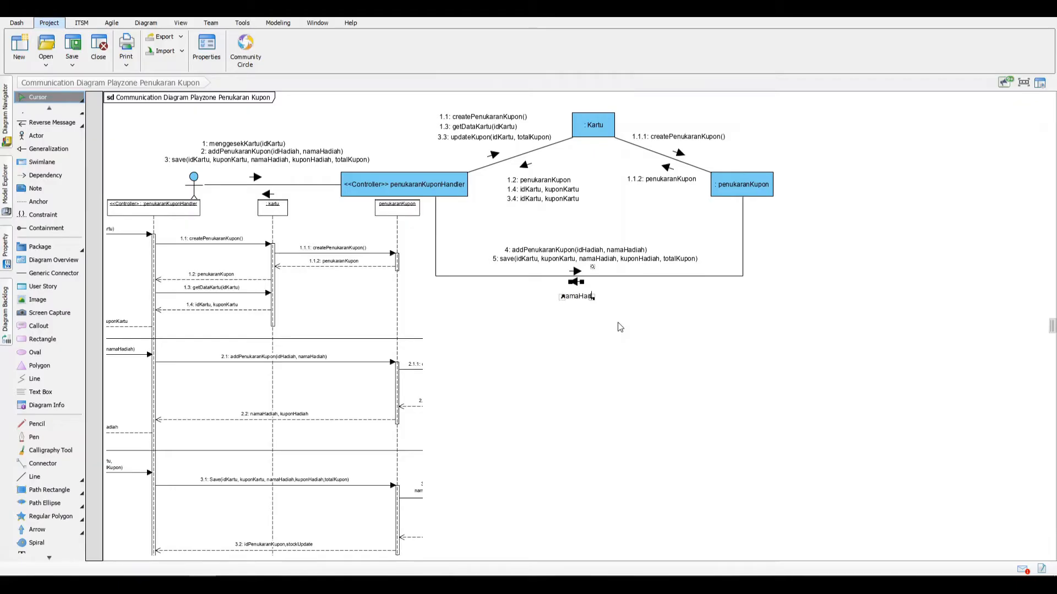
key(BackSpace)
key(BackSpace)
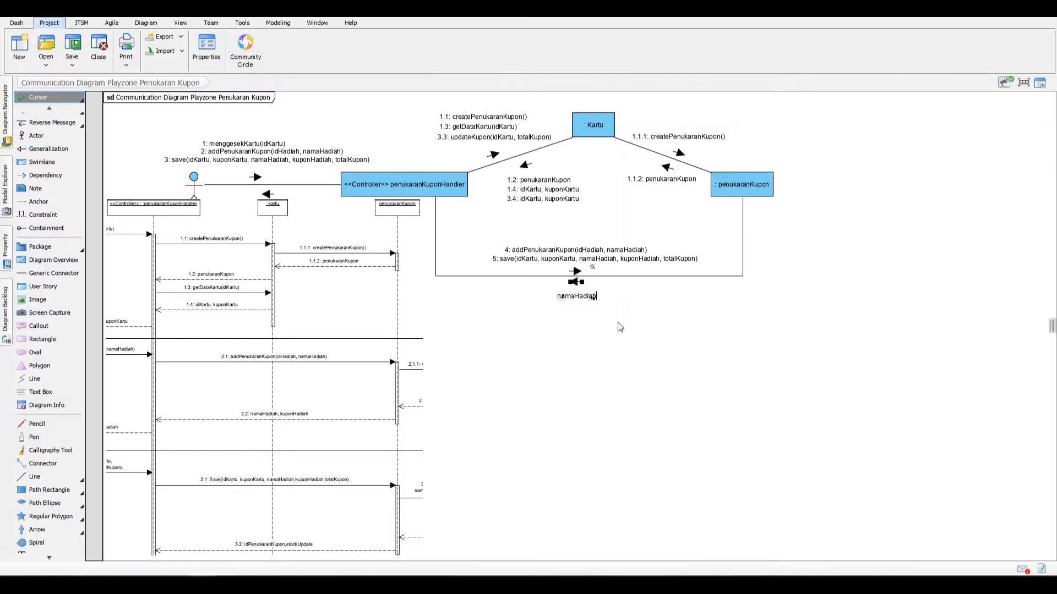
text(, kuponhadiah)
click(605, 304)
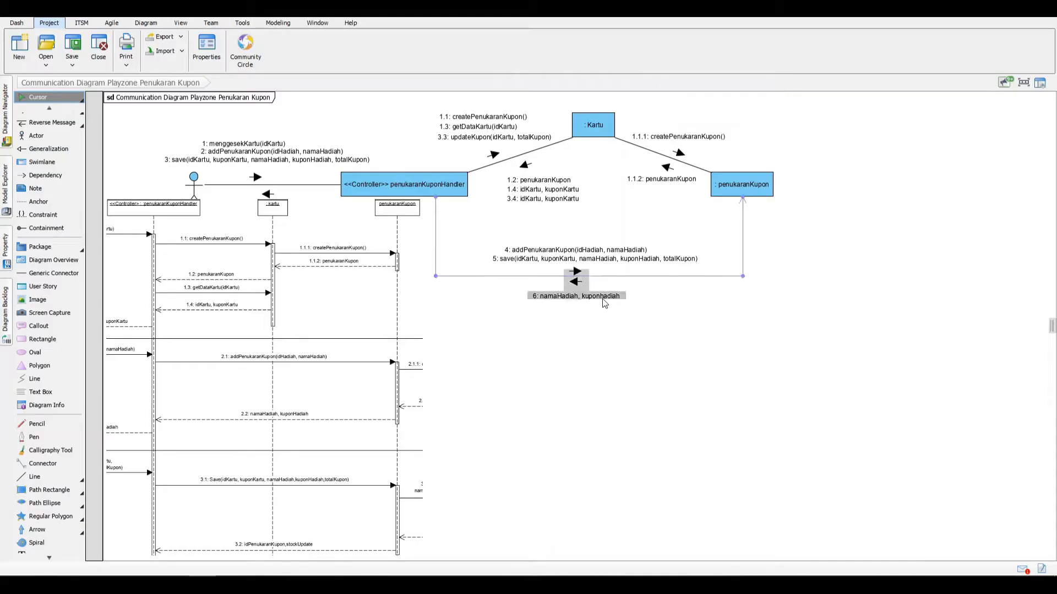
click(605, 301)
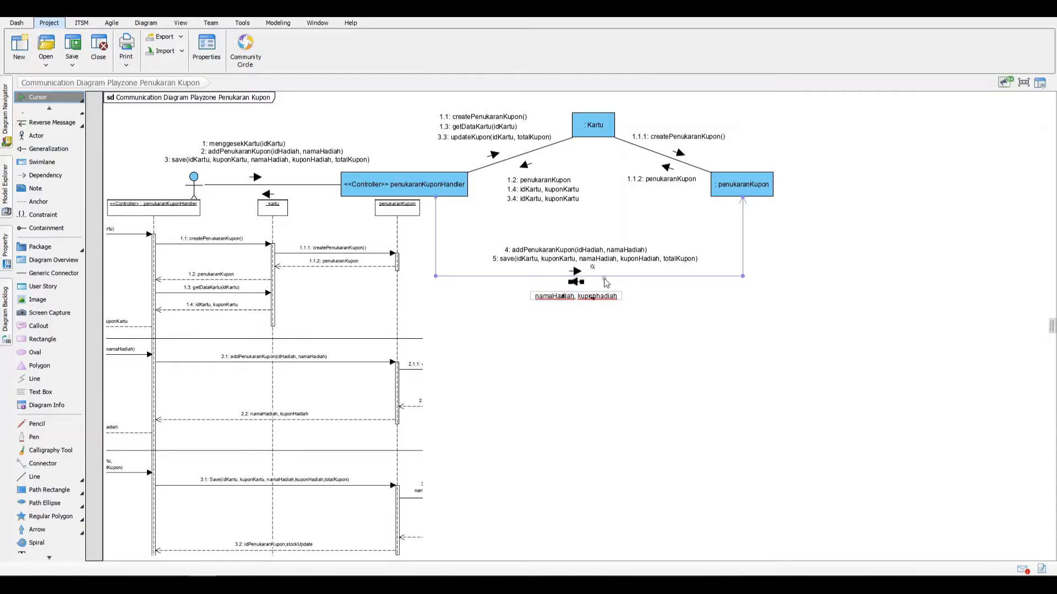
click(605, 281)
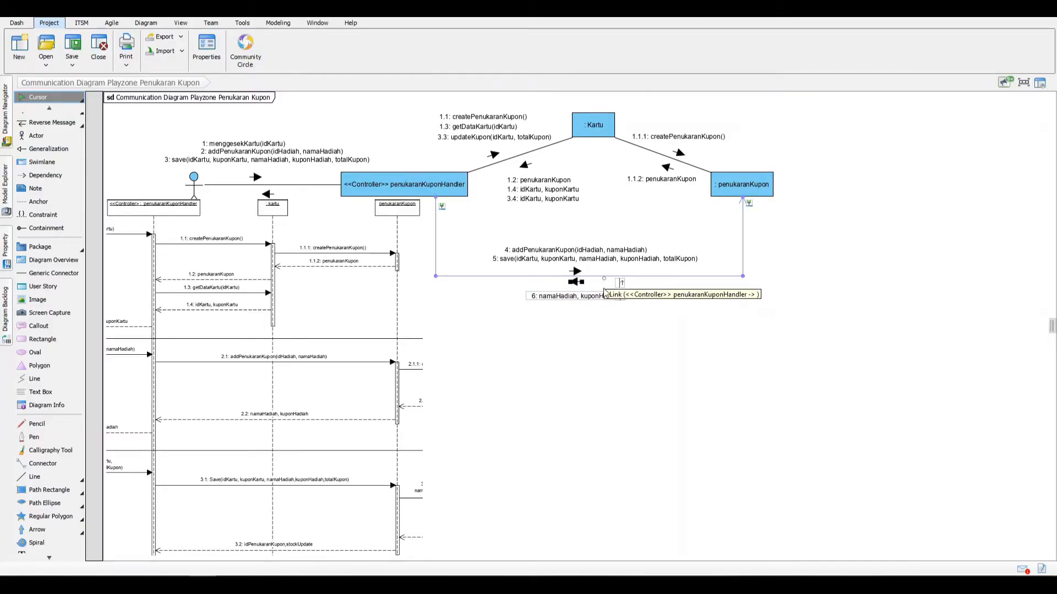
Step: Align the namaHadiah, kuponHadiah label below the lower link and add the reverse message idPenukaranKupon, stockUpdate directly beneath it
click(589, 326)
drag(588, 298, 590, 293)
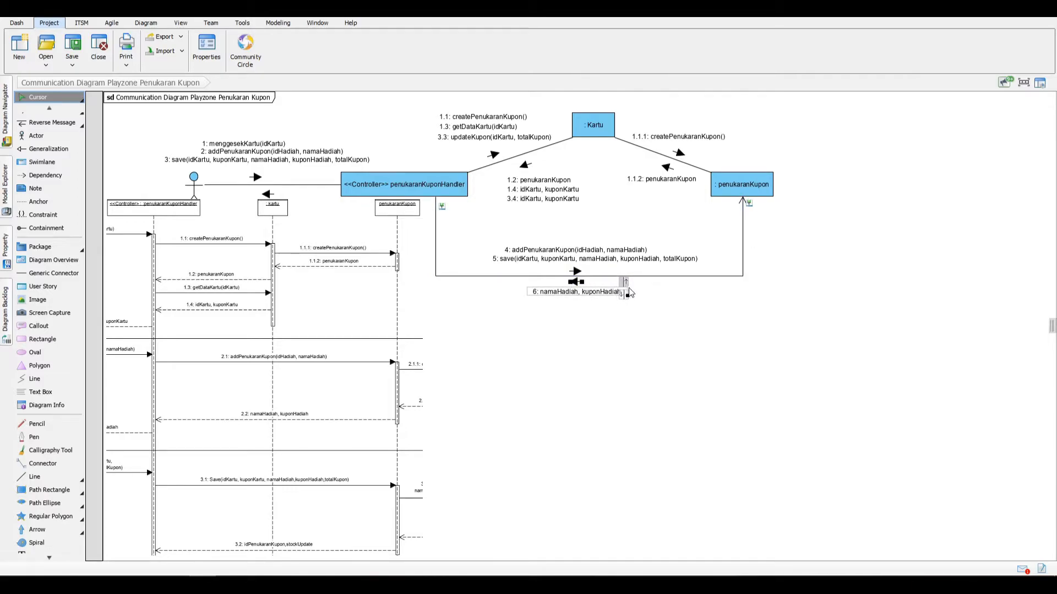
click(627, 295)
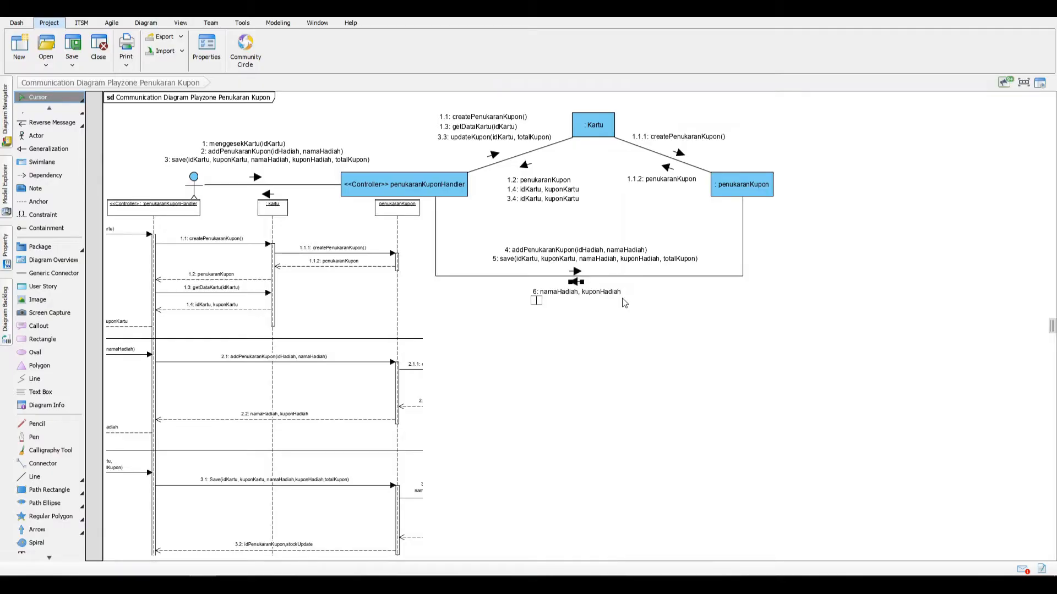
text(idPenukaranKupon, stockUpdate)
key(Return)
click(588, 300)
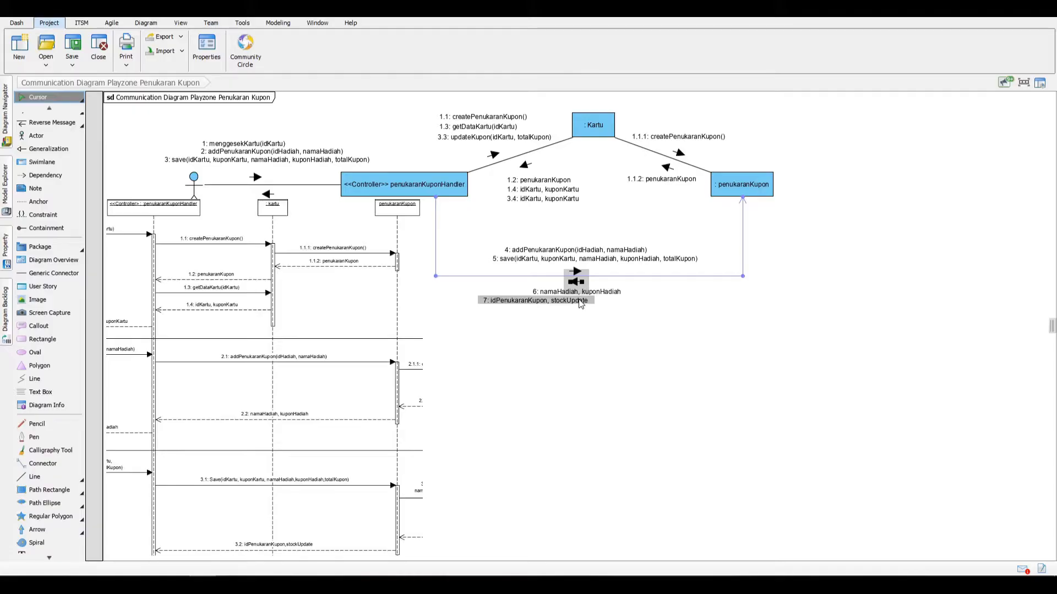
drag(580, 304, 621, 303)
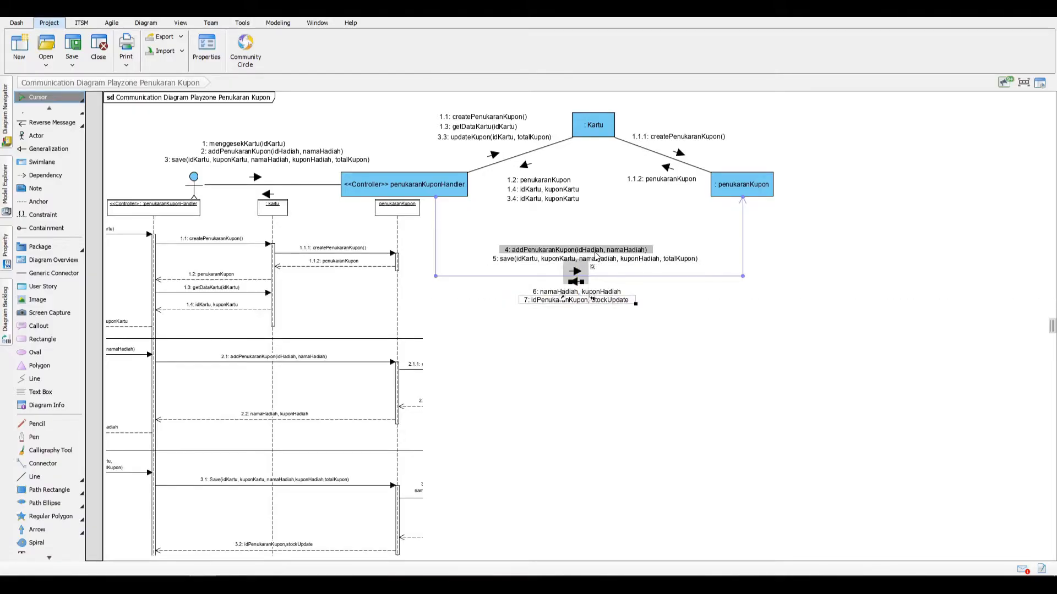
Step: Set the sequence number of the addPenukaranKupon message on the lower link to 2.1
right_click(668, 256)
click(626, 259)
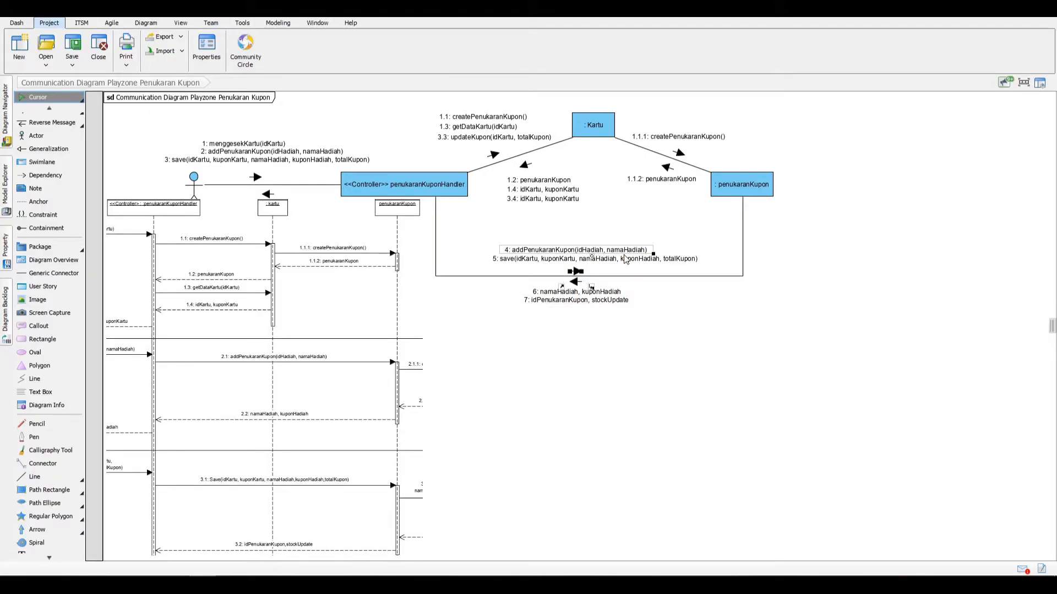
double_click(714, 228)
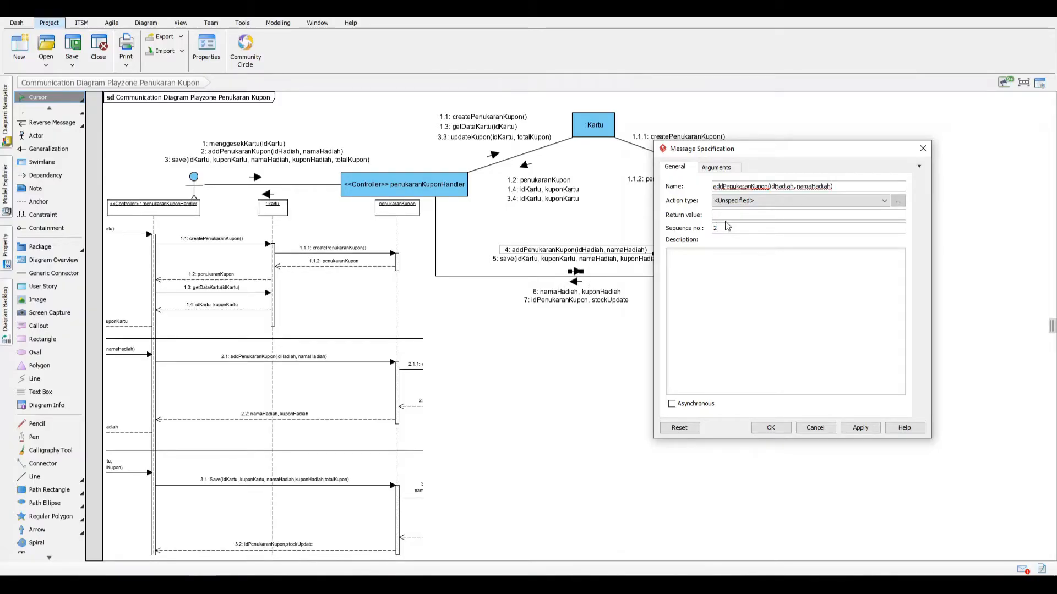
text(2)
key(Return)
Step: Set the sequence number of the save message on the lower link to 3.1
click(625, 259)
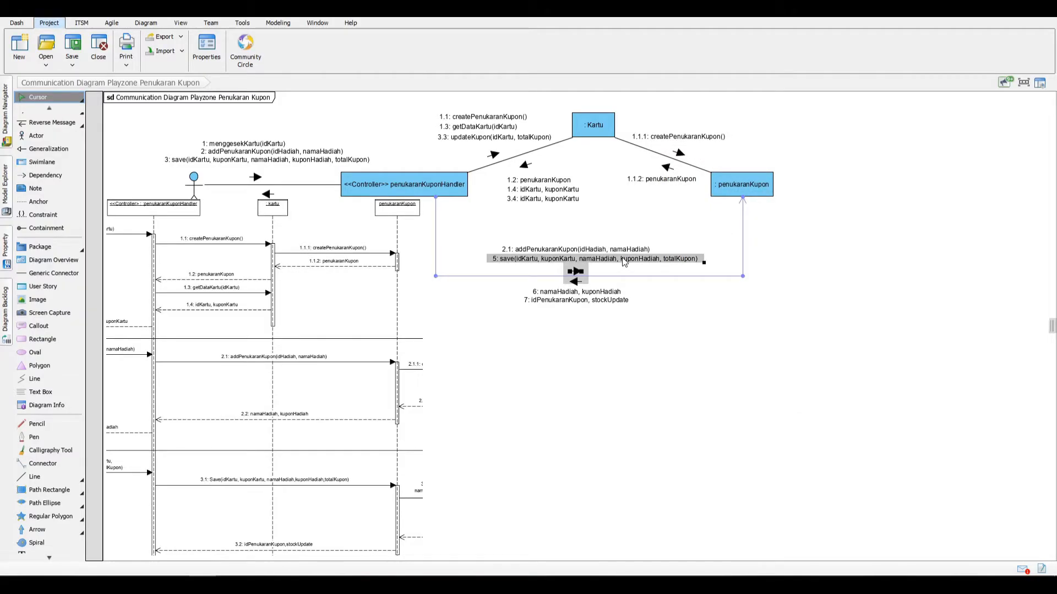
right_click(625, 261)
click(650, 265)
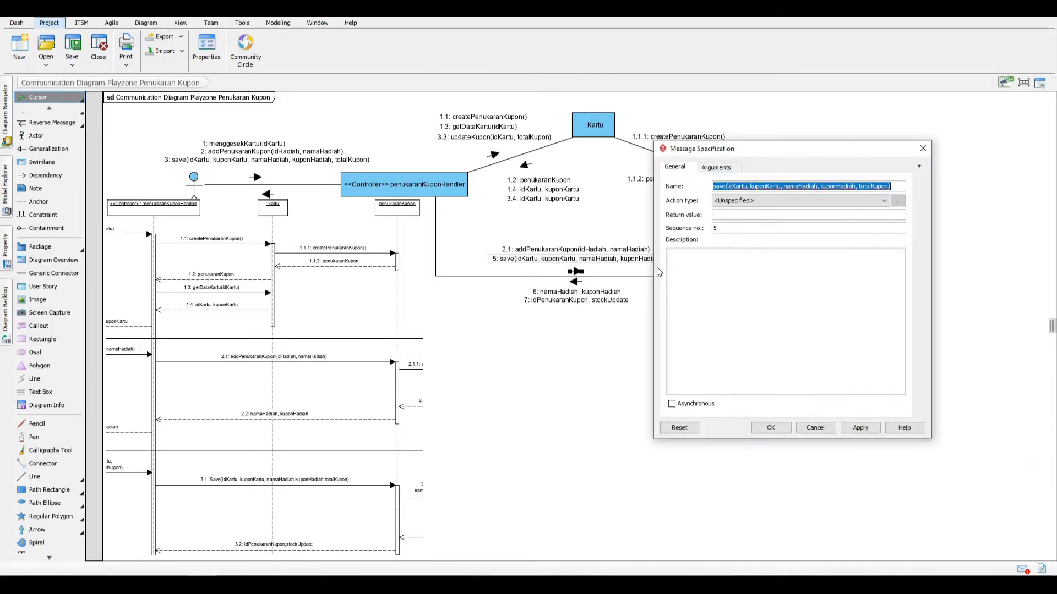
double_click(715, 229)
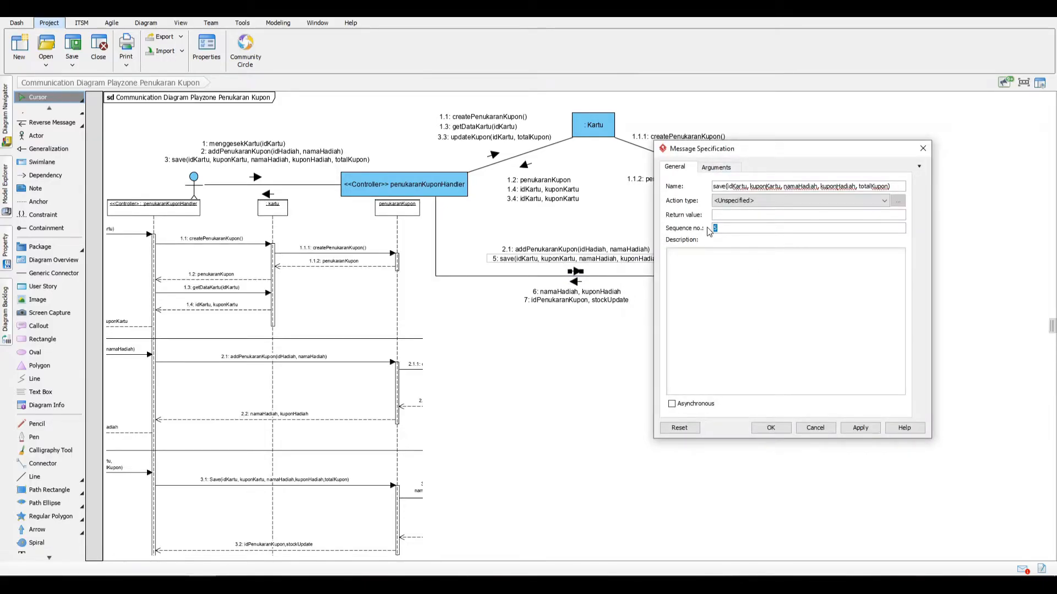
key(Return)
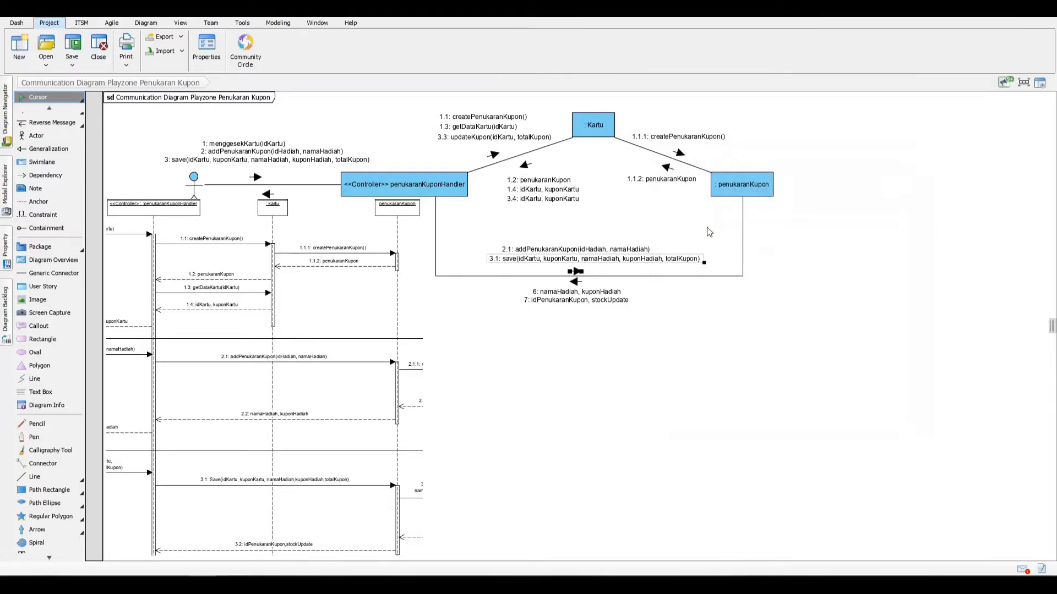
Step: Set the sequence number of the reverse message namaHadiah, kuponHadiah on the lower link to 2.2
click(605, 292)
right_click(605, 293)
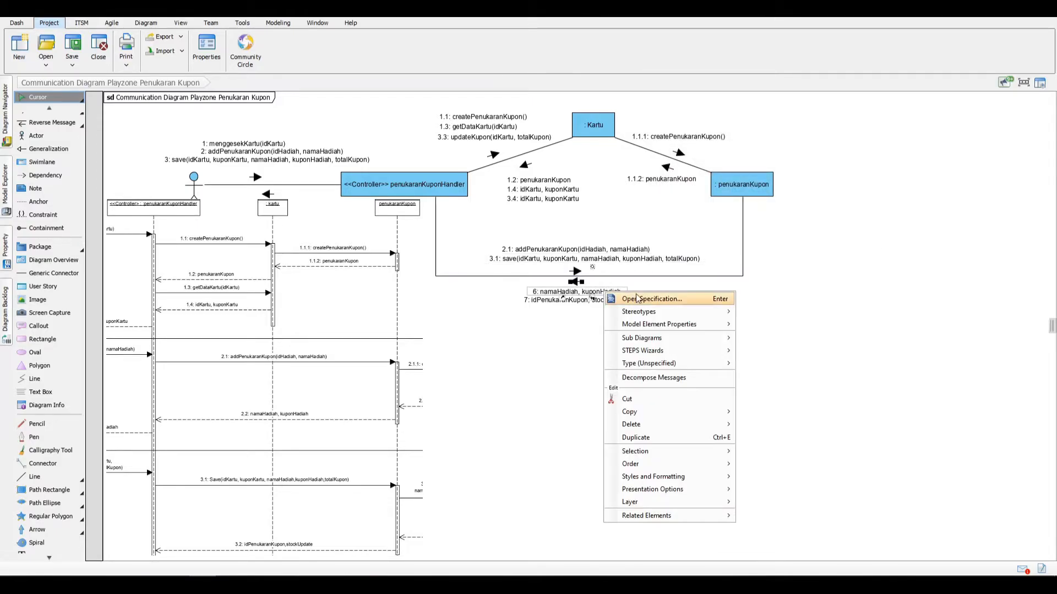
click(642, 299)
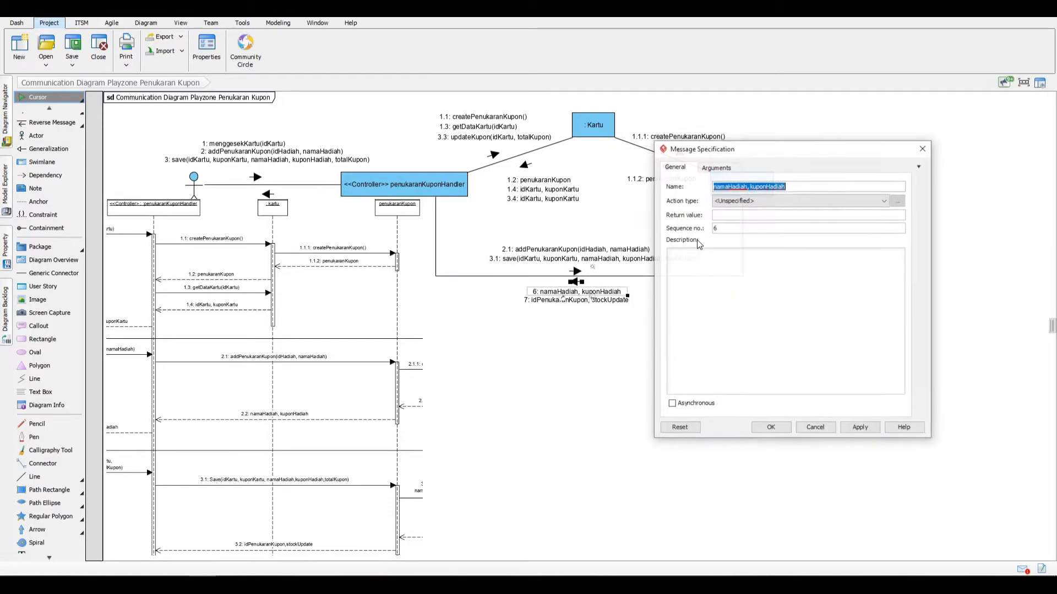
click(718, 229)
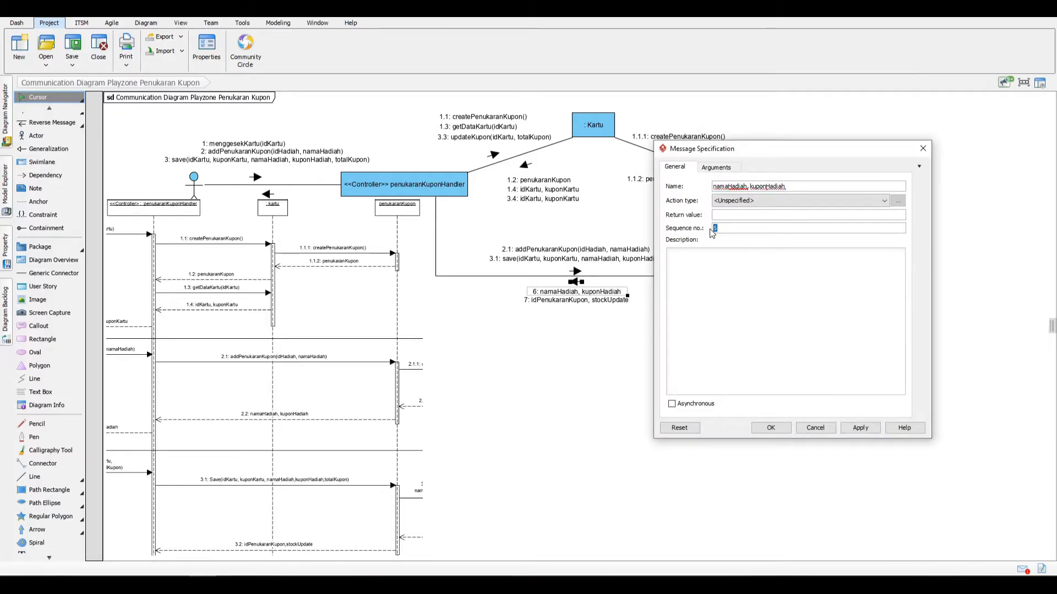
key(Return)
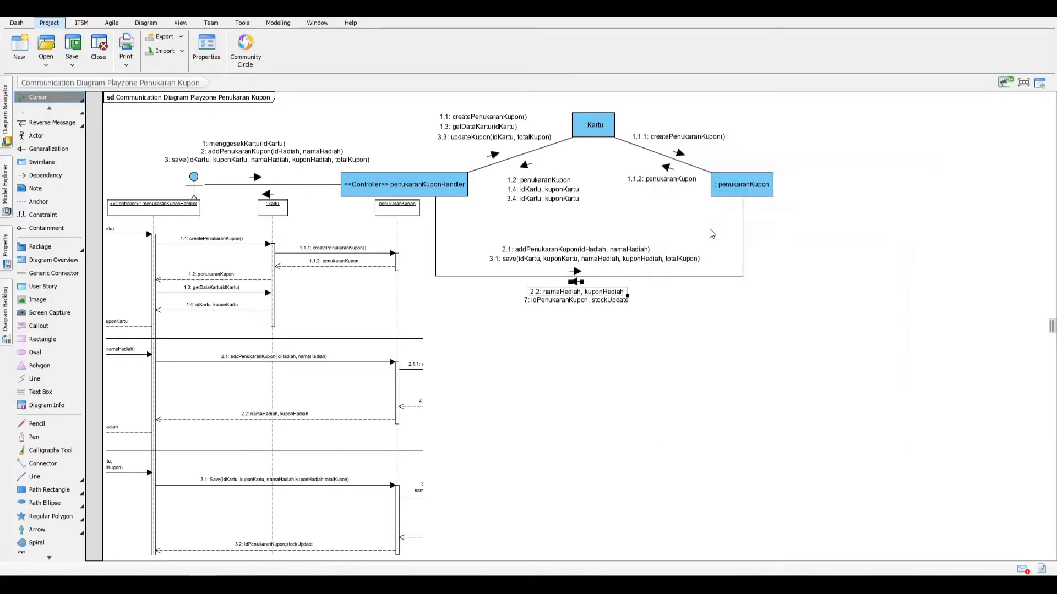
Step: Set the sequence number of the reverse message idPenukaranKupon, stockUpdate on the lower link to 3.2
click(611, 301)
right_click(609, 301)
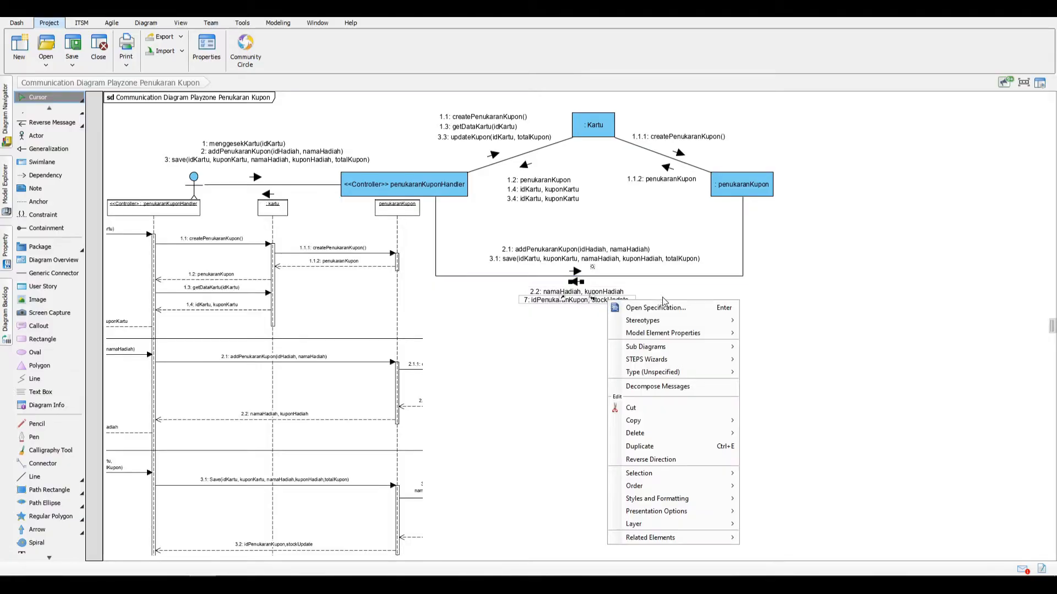
mouse_move(667, 328)
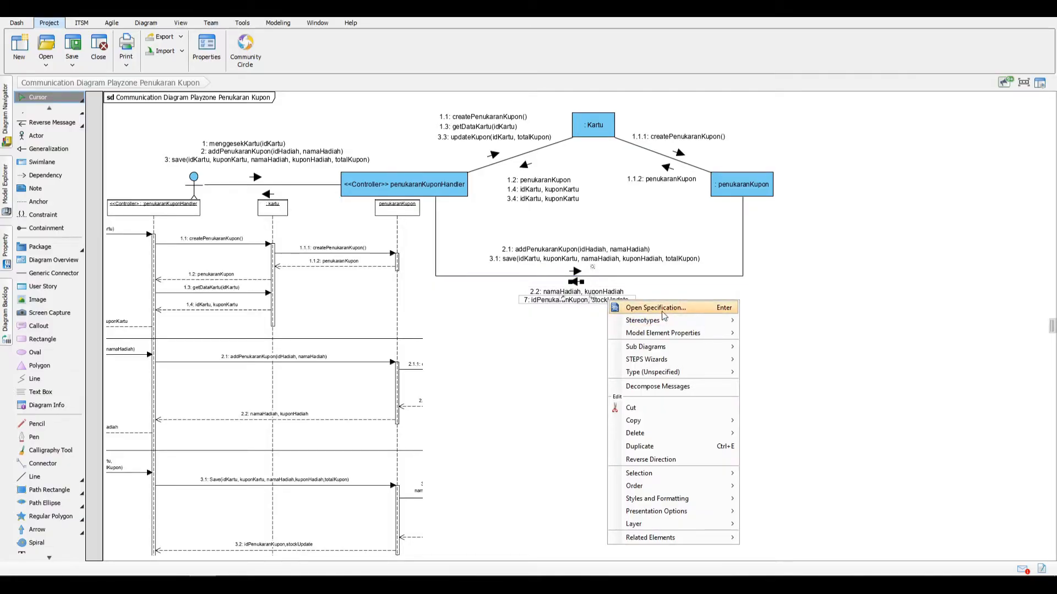
click(655, 308)
double_click(715, 228)
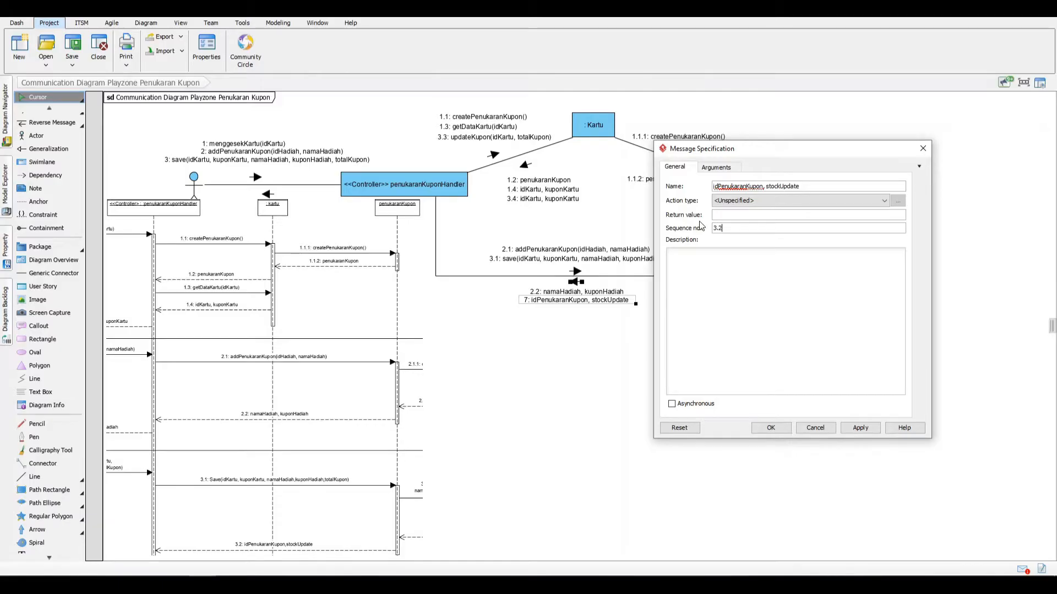
text(3.2)
key(Return)
click(621, 302)
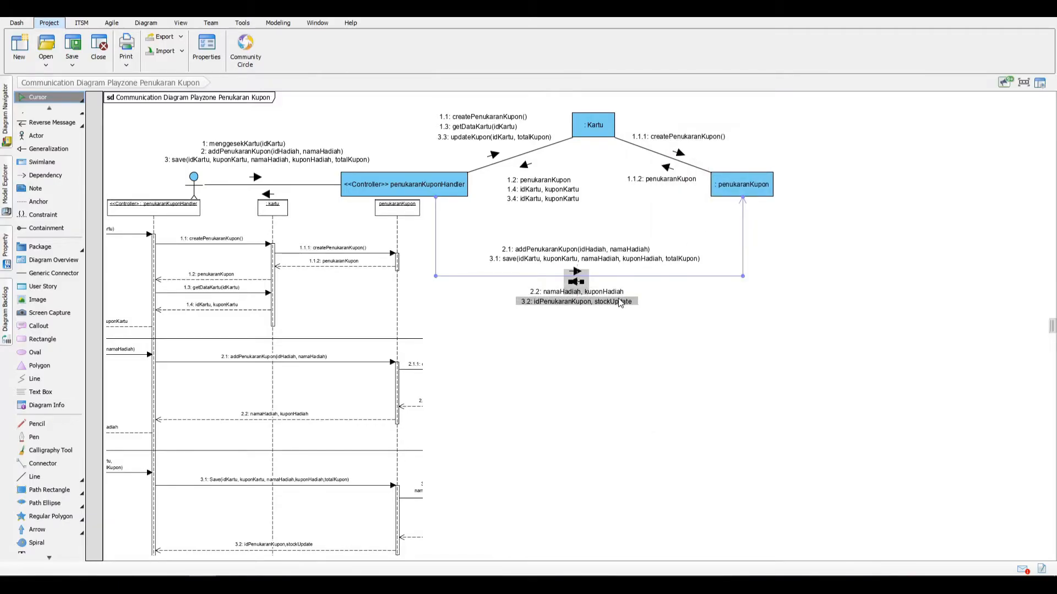
click(625, 330)
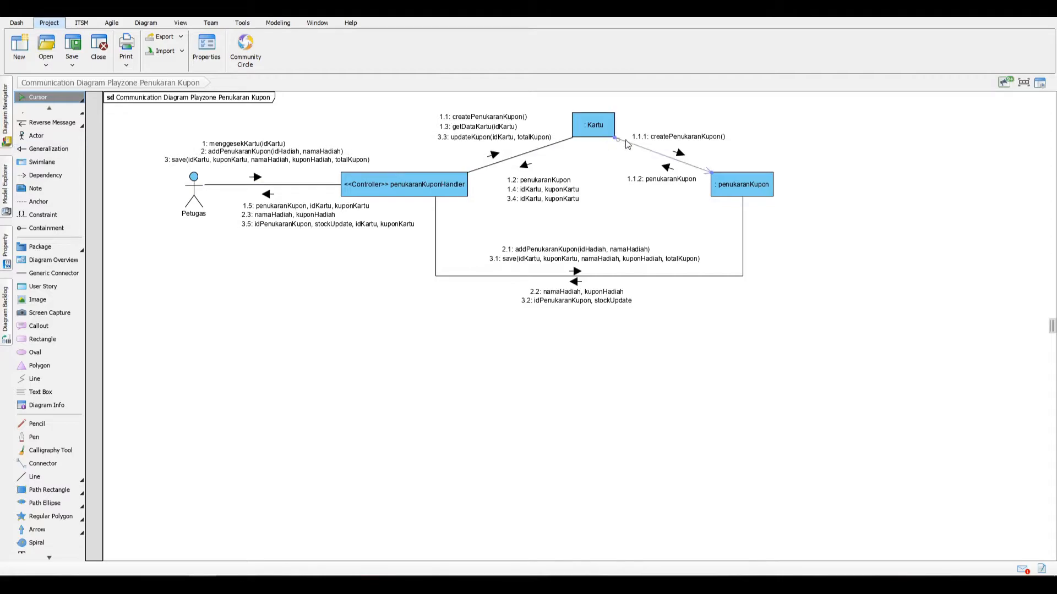
Step: Create a lifeline named :detailPenukaran linked by a message from penukaranKupon, placed level with it and spaced farther away
click(758, 177)
drag(782, 164, 890, 186)
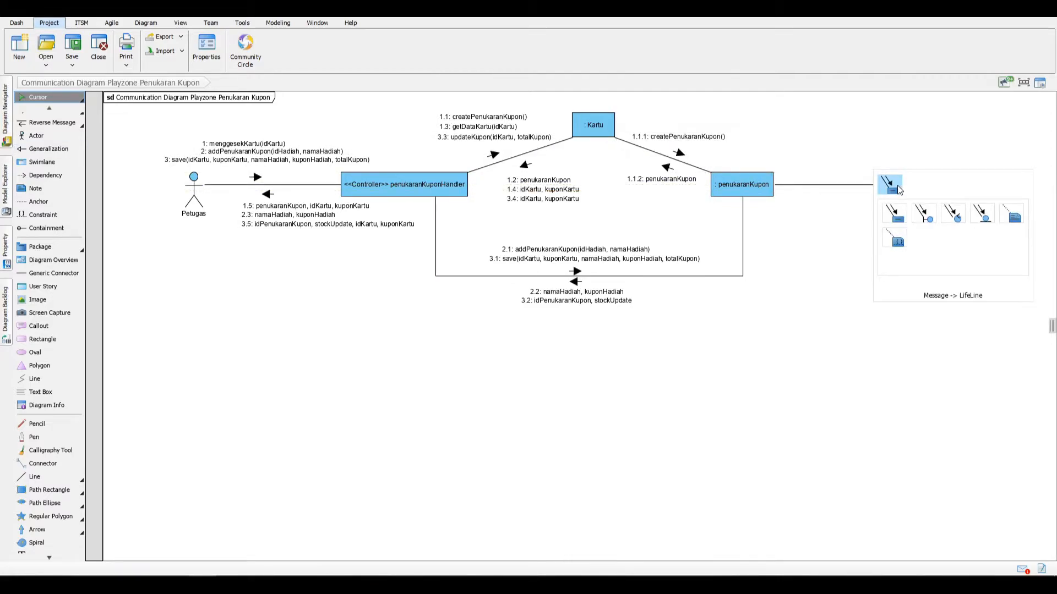
click(894, 185)
key(BackSpace)
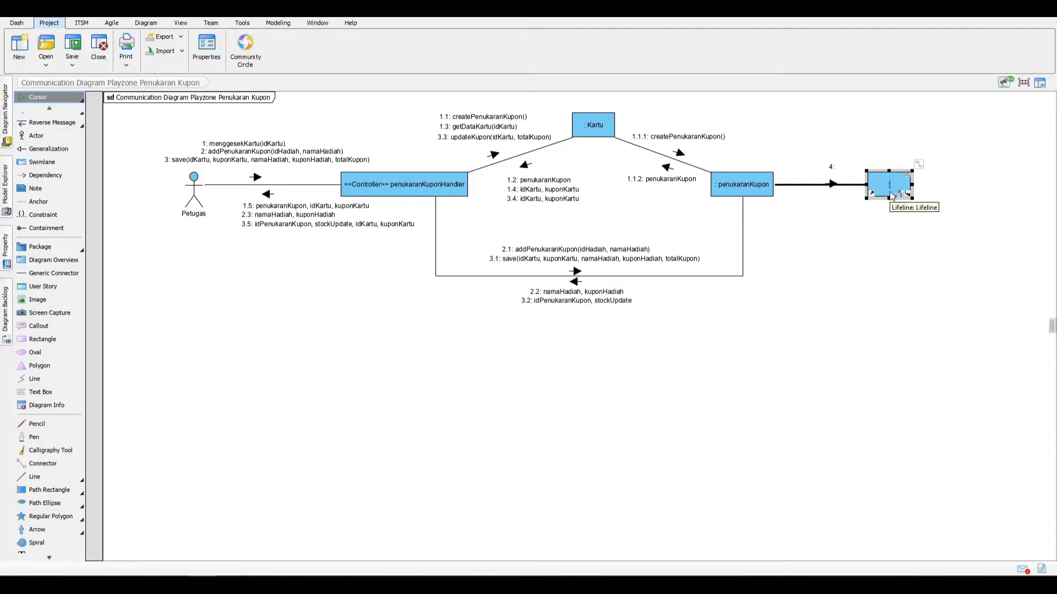
text(:detailPenukaran)
key(Return)
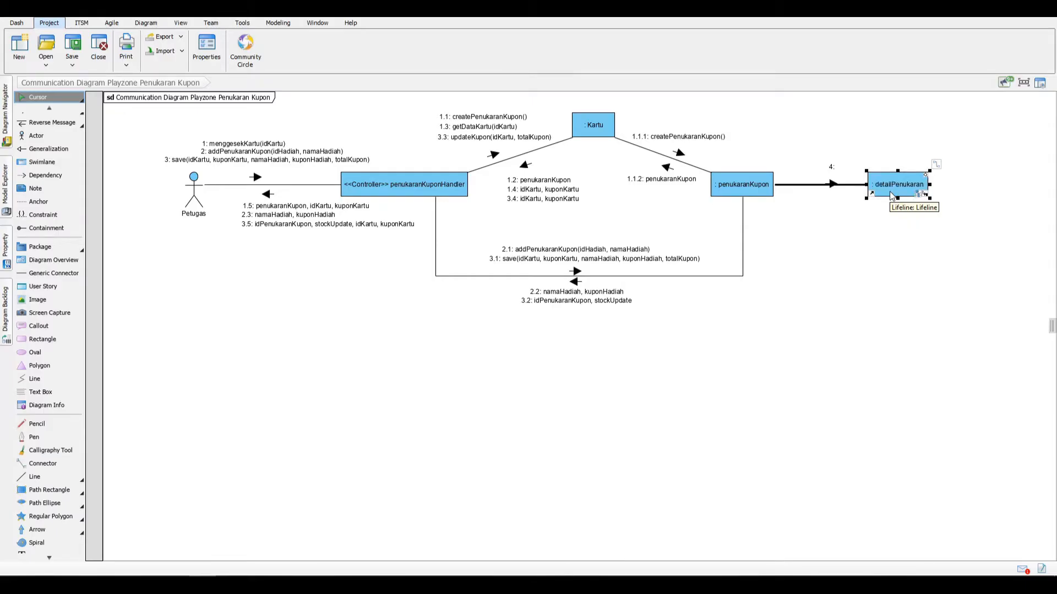
drag(905, 183, 933, 180)
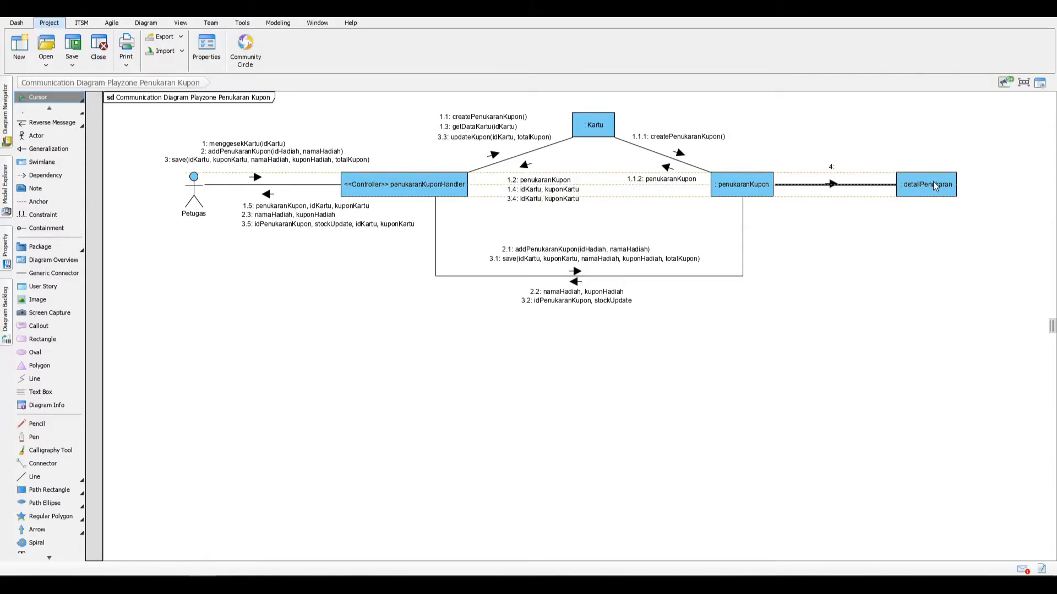
Step: Name the message from penukaranKupon to detailPenukaran createDetail(idHadiah, namaHadiah)
click(832, 184)
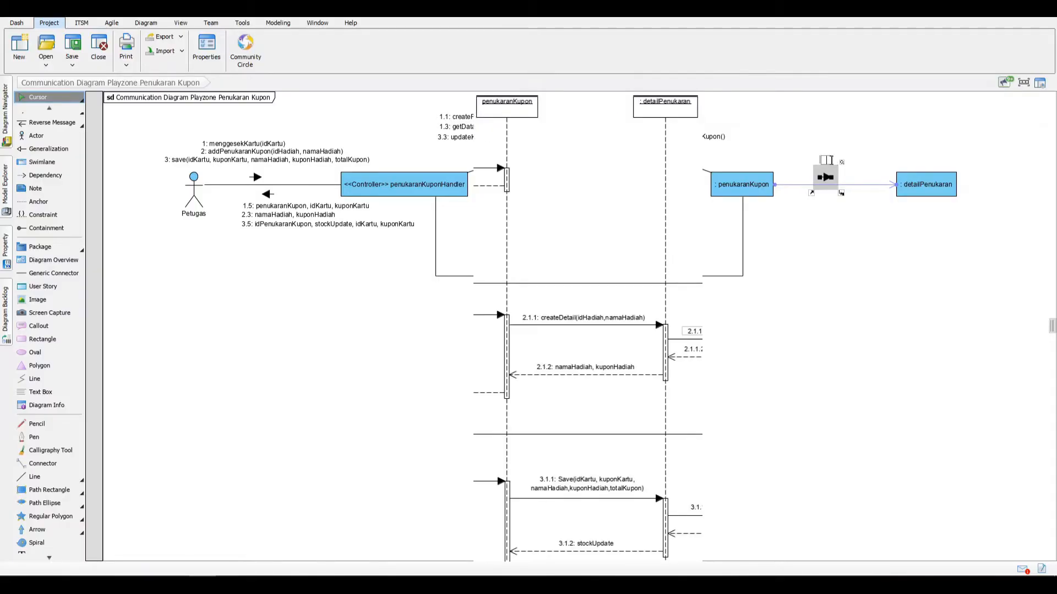
text(createDetail(idHadiah, namaHadiah))
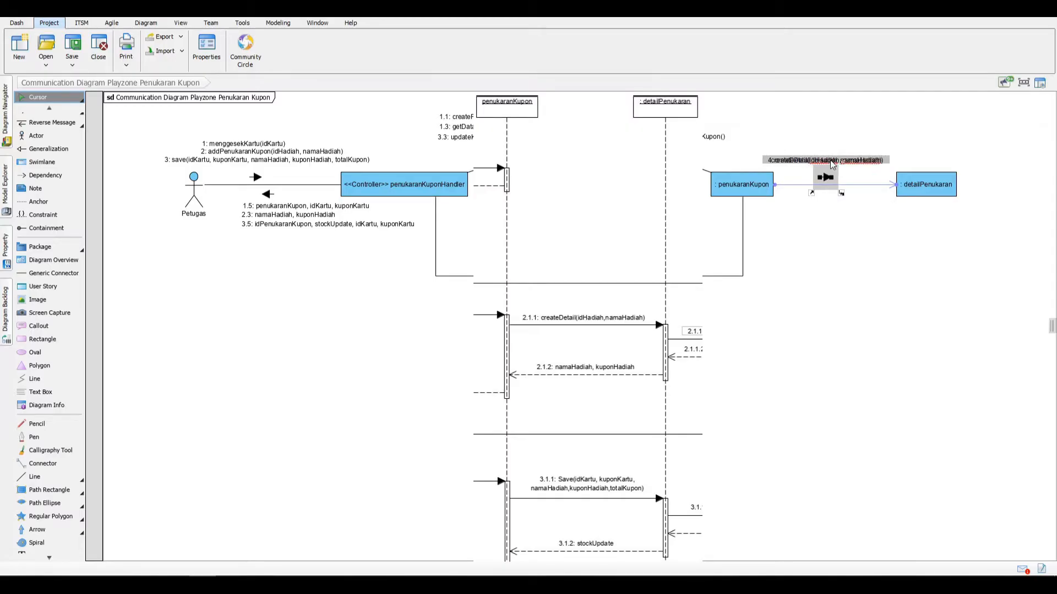
key(Return)
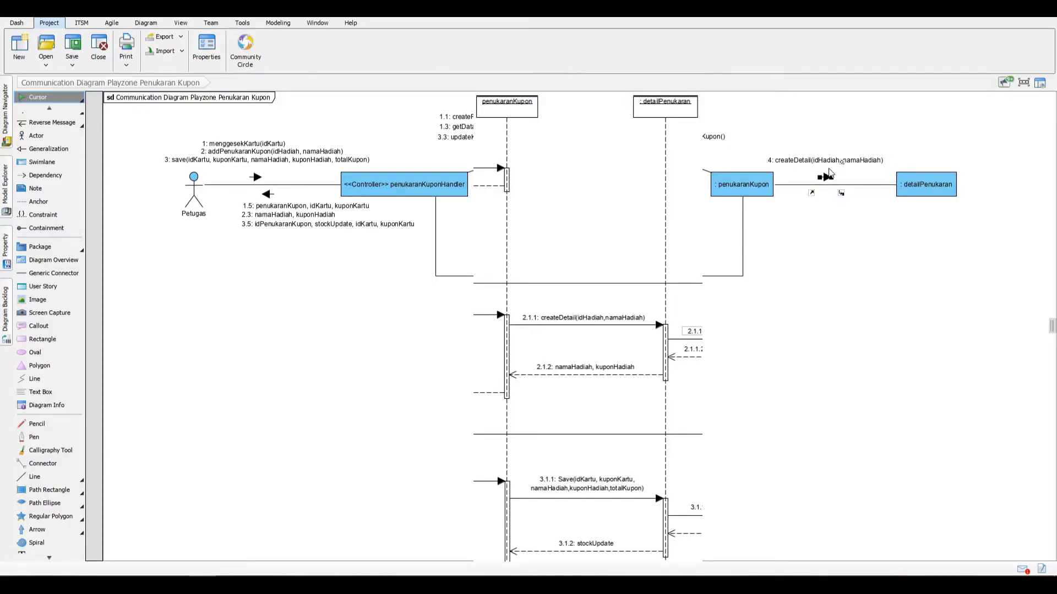
Step: Add the message savve(idKartu, kuponKartu, namaHadiah, kuponHadiah, totalKupon) from penukaranKupon to detailPenukaran and align its label under createDetail
click(864, 186)
click(878, 190)
text(savve()
text(idKartu, ku)
text(ponKartu, na)
text(maHadiah, kupo)
text(nHa)
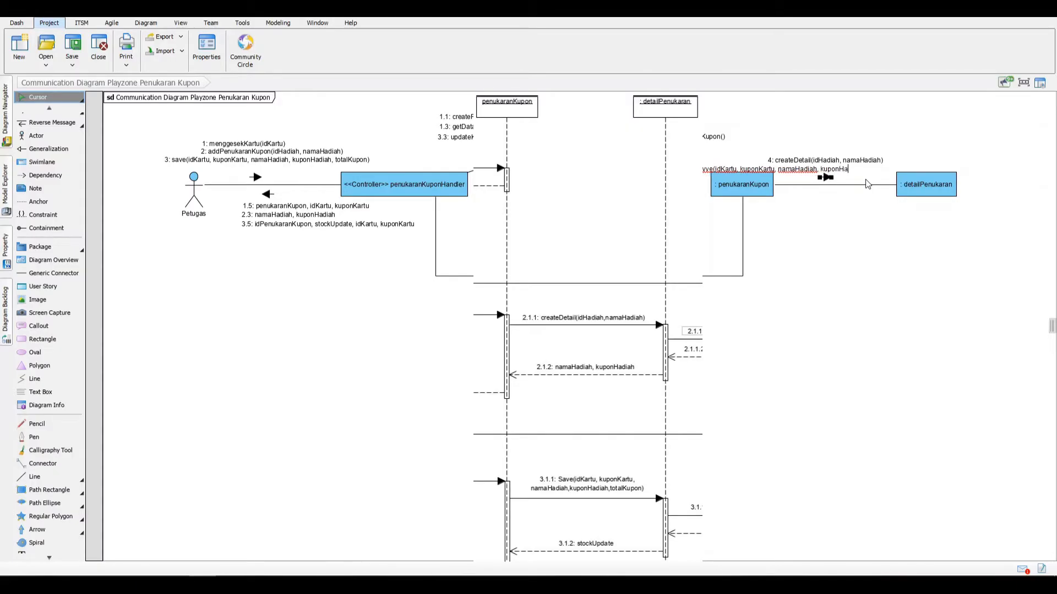
text(diah, totalKupo)
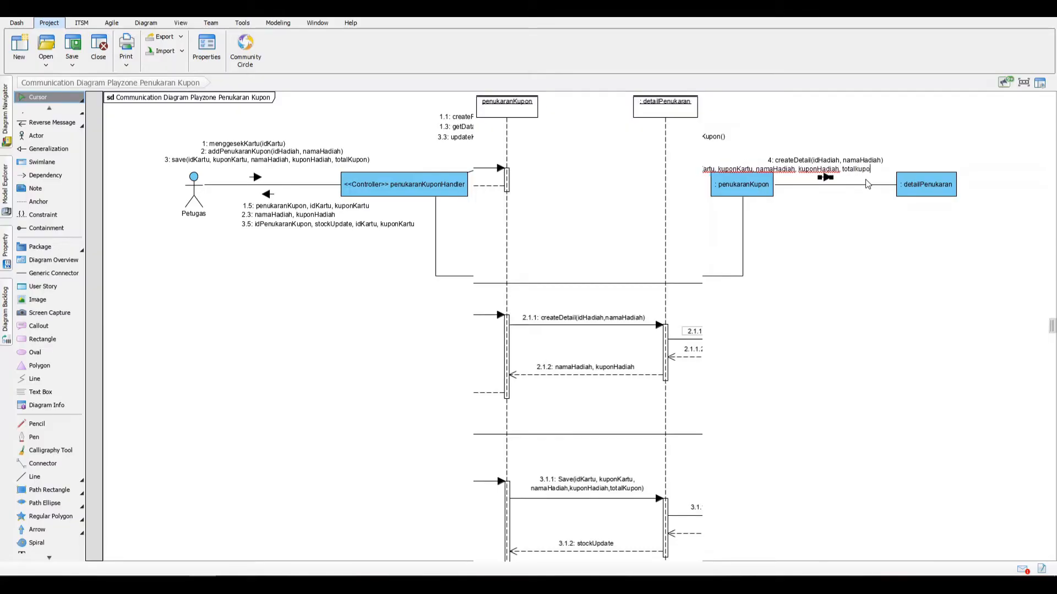
text(n))
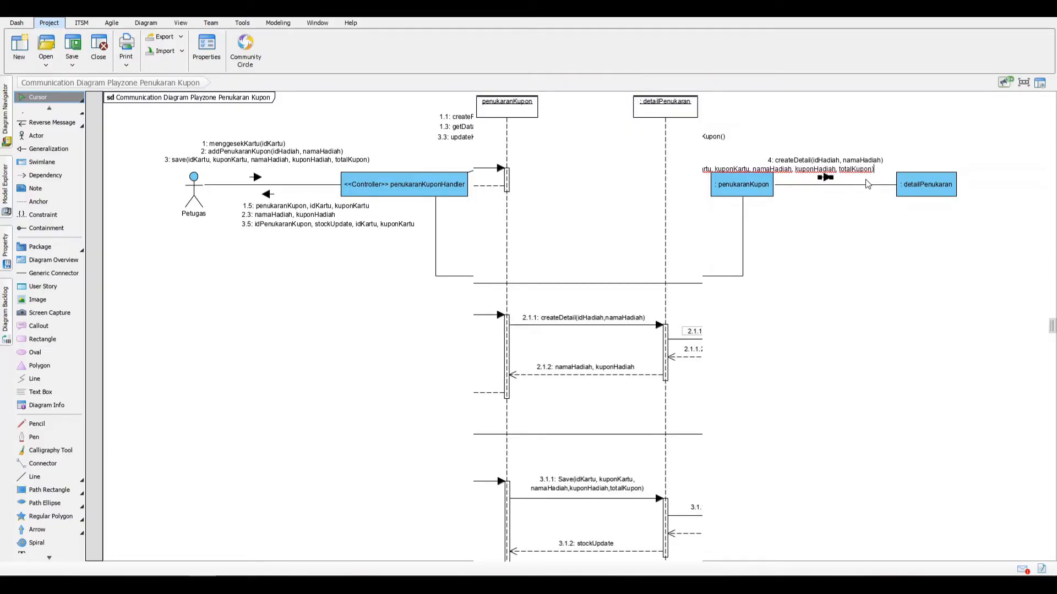
key(Return)
drag(834, 167, 879, 160)
click(879, 160)
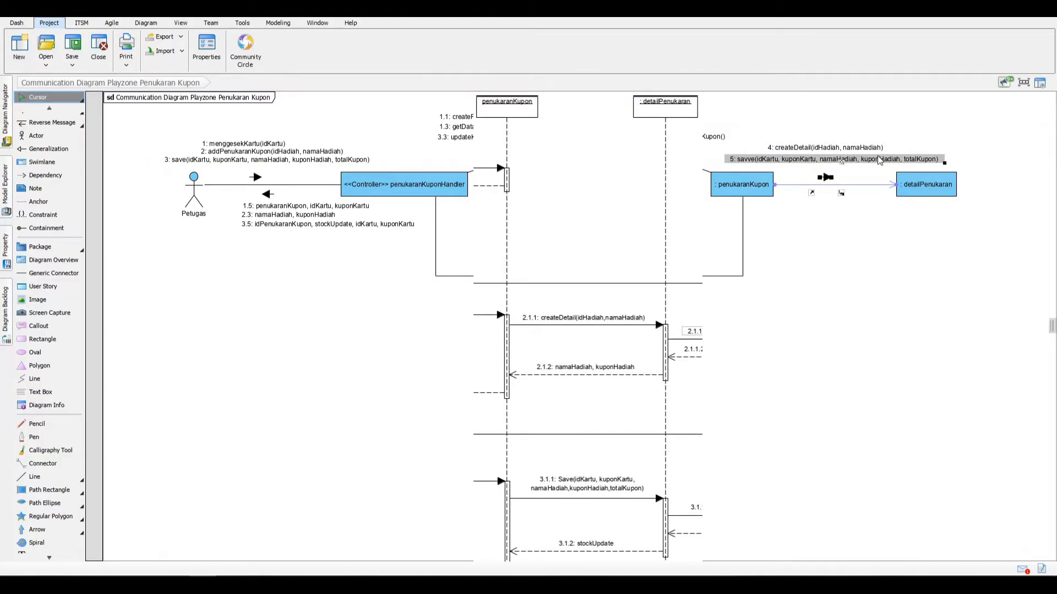
Step: Add the reverse messages "namaHadiah, kuponHadiah" and "stockUpdate" from detailPenukaran to penukaranKupon, placed below their link
click(855, 185)
click(868, 197)
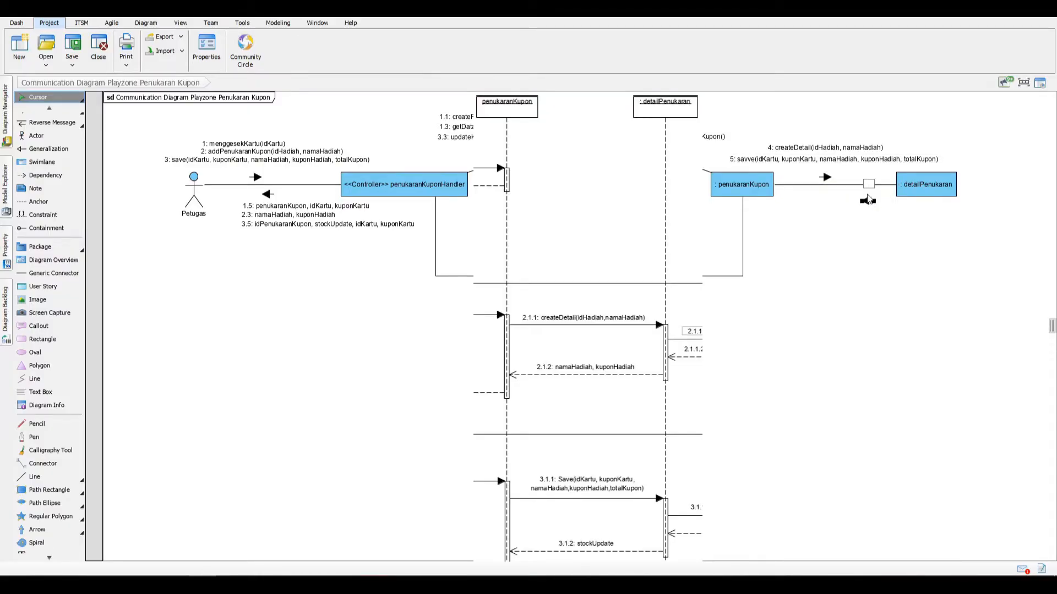
drag(868, 201, 831, 211)
double_click(832, 209)
text(ma)
key(BackSpace)
key(BackSpace)
text(namahadiah )
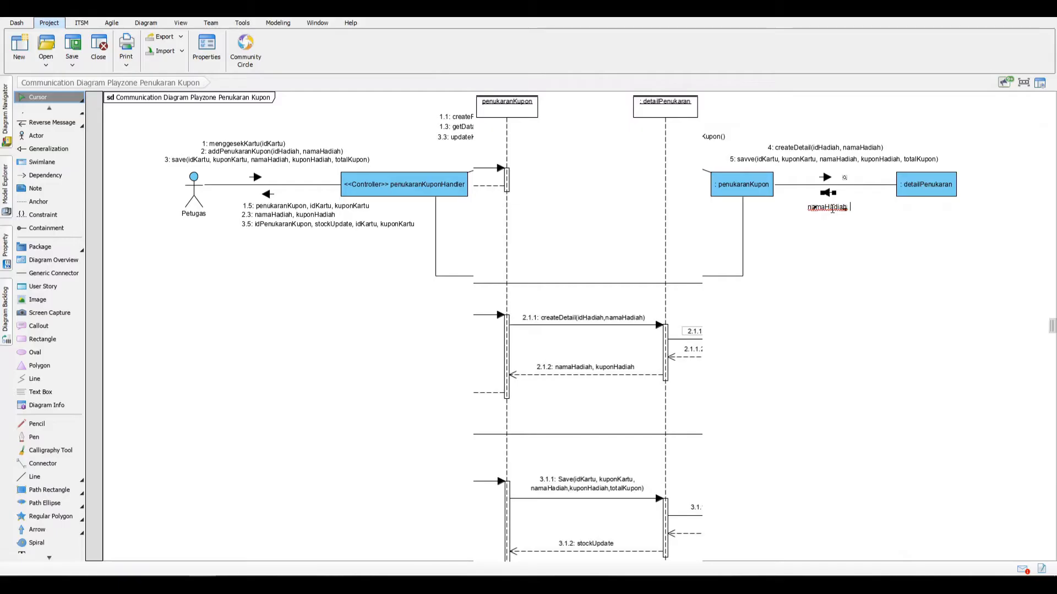
text(, kuponHadi)
text(ah)
key(Return)
text(stockUpdate)
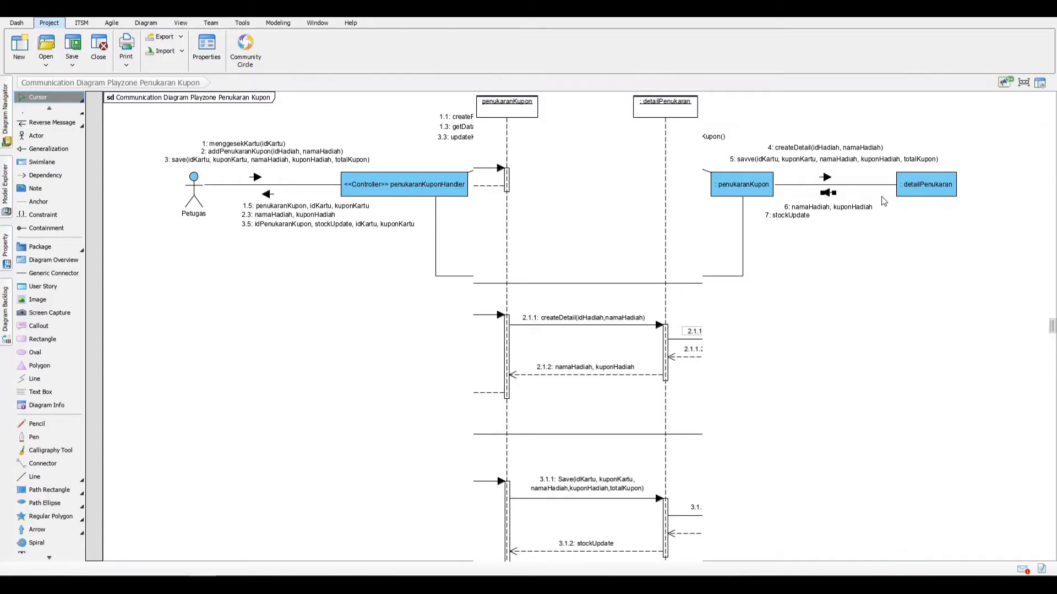
key(Return)
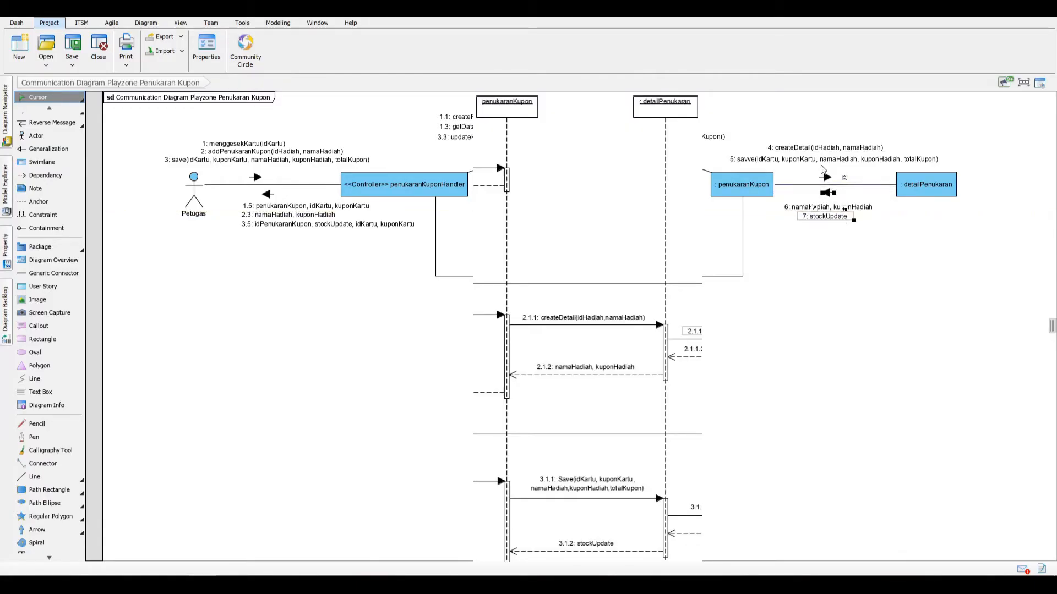
Step: Set the sequence number of the createDetail(idHadiah, namaHadiah) message to 2.1.1
right_click(811, 153)
click(818, 154)
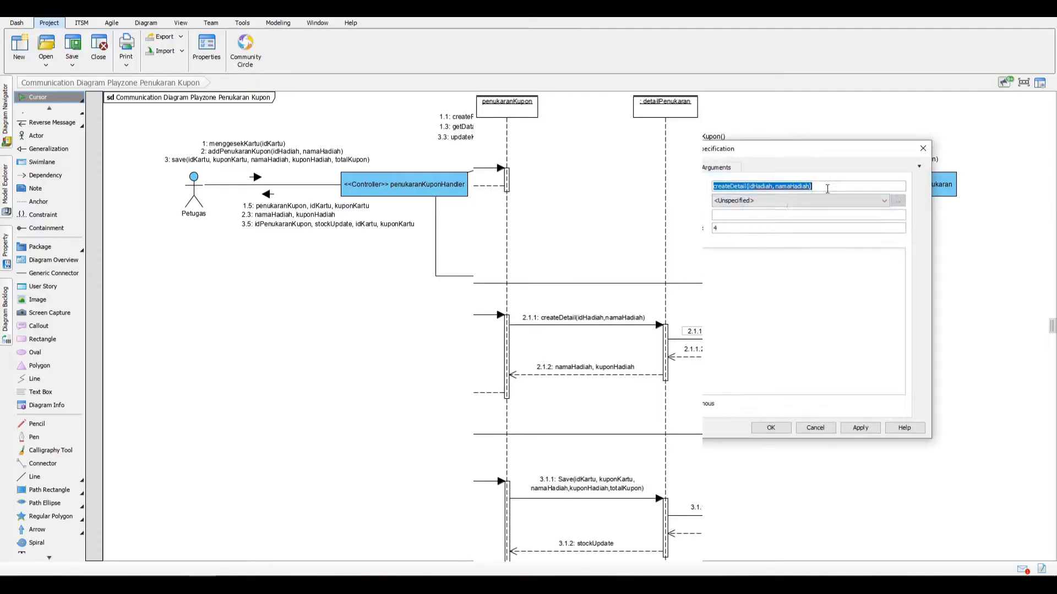
drag(724, 231, 704, 226)
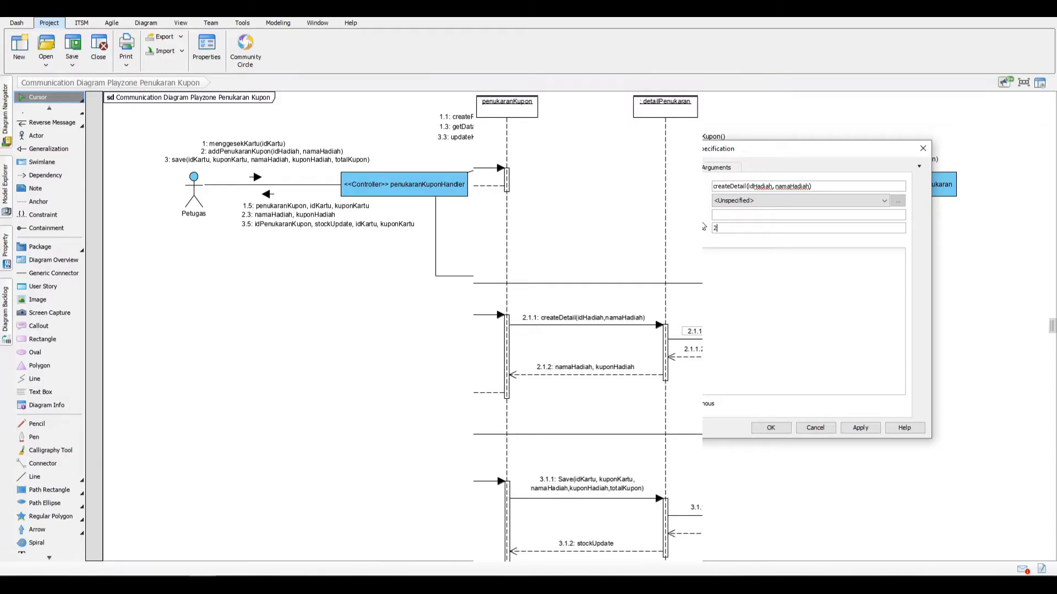
key(Return)
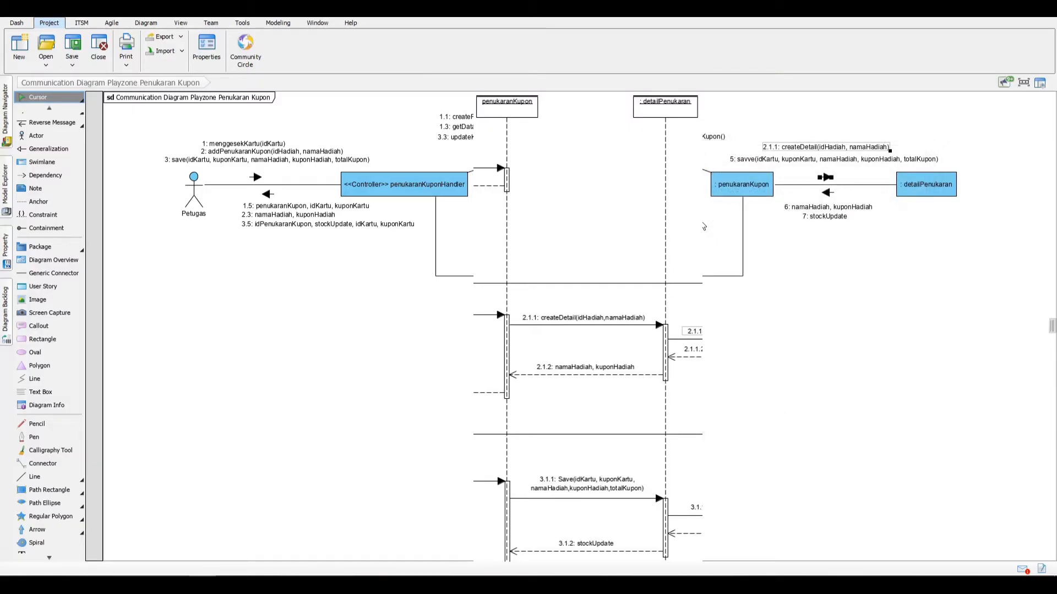
Step: Correct the message name "savve" between penukaranKupon and detailPenukaran to "save" and set its sequence number to 3.1.1
double_click(761, 161)
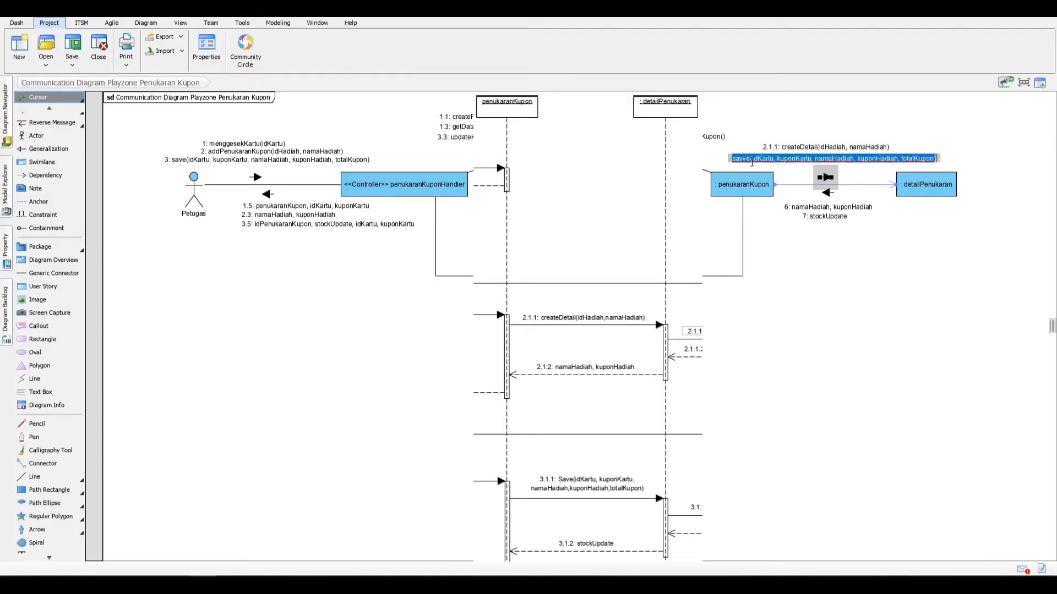
click(750, 160)
key(BackSpace)
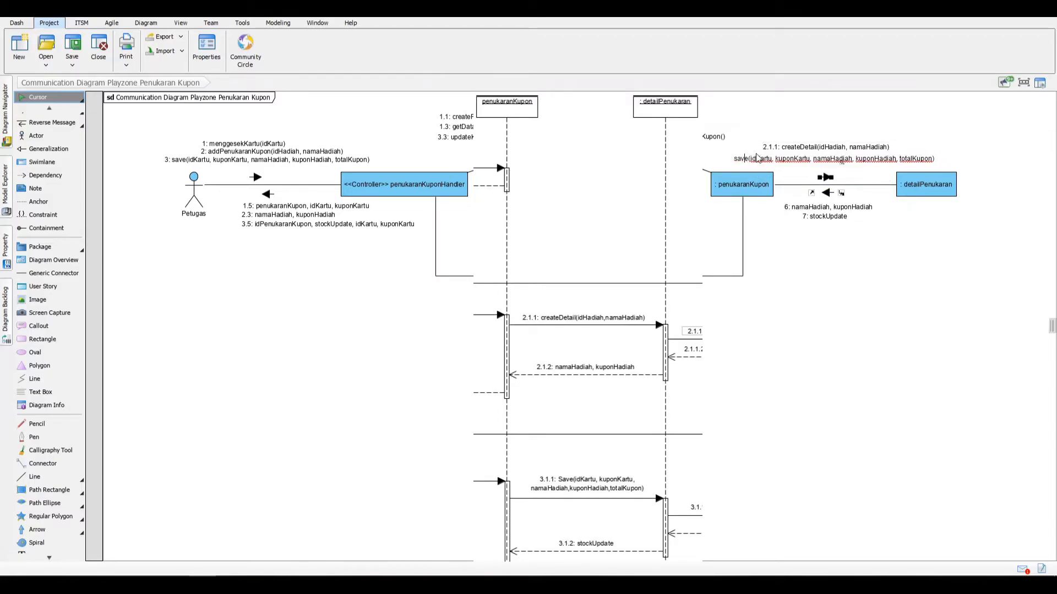
click(753, 148)
right_click(760, 160)
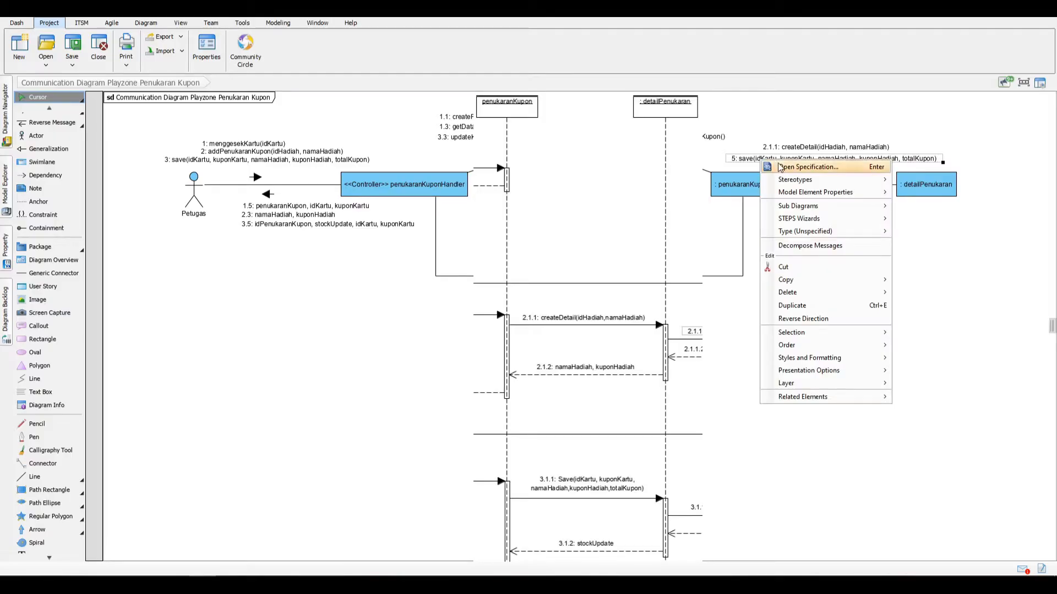
click(780, 168)
drag(779, 229, 698, 228)
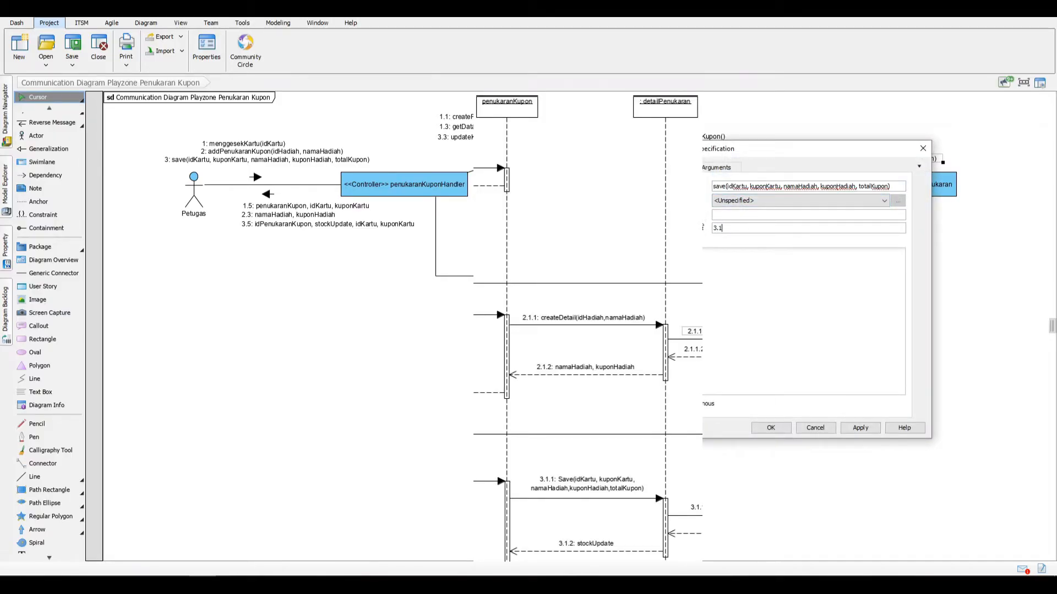
key(Return)
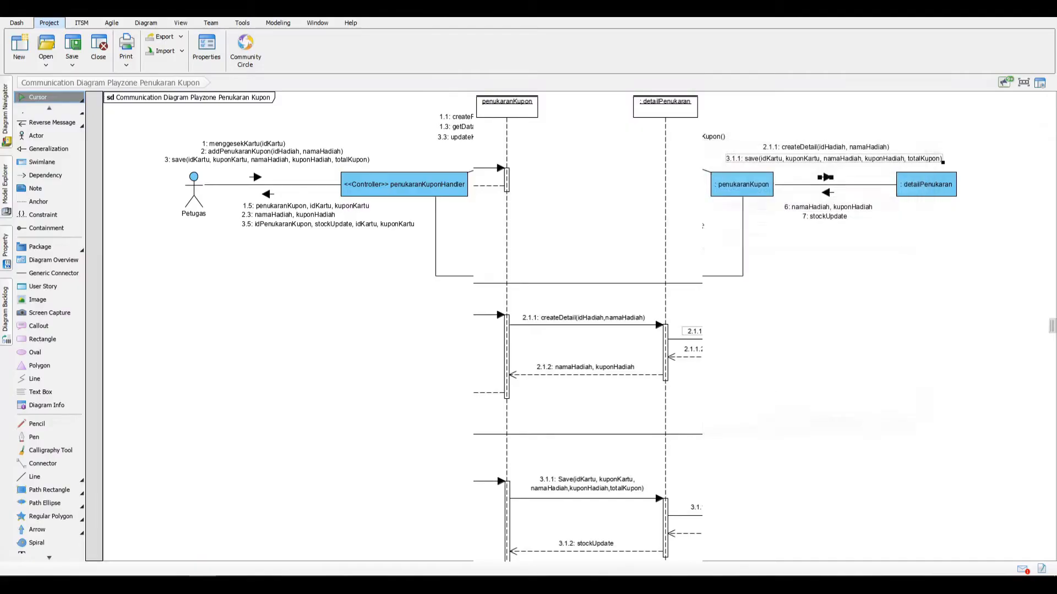
Step: Set the sequence number of the "namaHadiah, kuponHadiah" message from detailPenukaran to penukaranKupon to 2.1.2
right_click(826, 212)
click(848, 214)
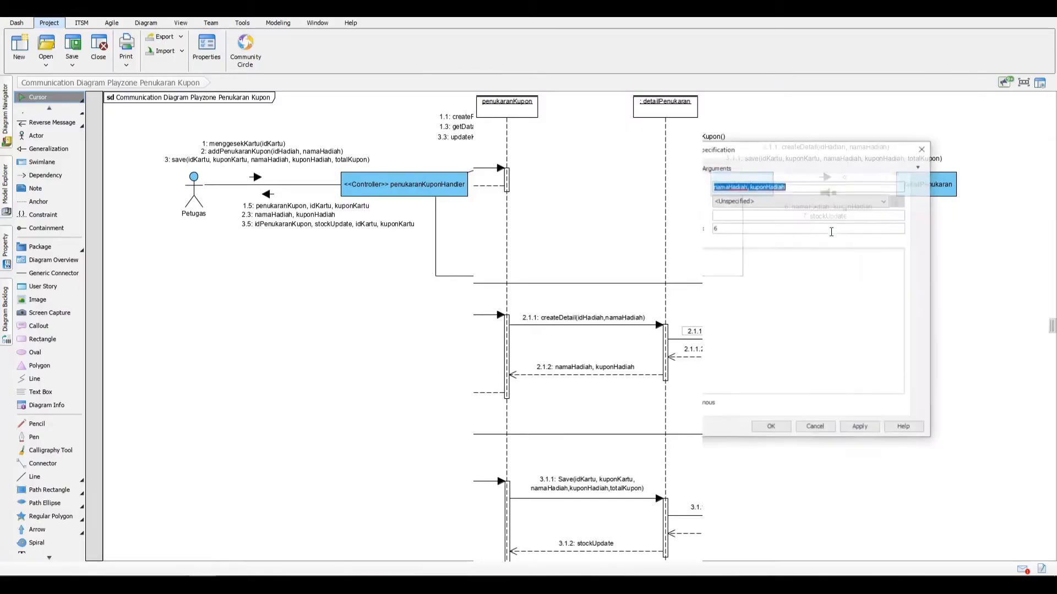
drag(756, 229, 704, 225)
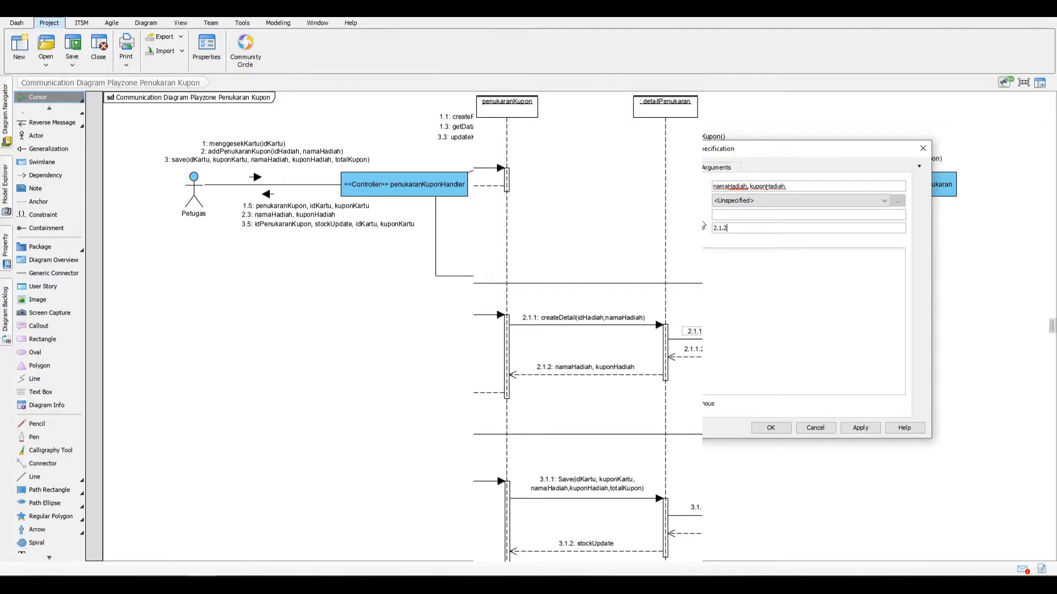
key(Return)
Step: Set the sequence number of the stockUpdate message from detailPenukaran to penukaranKupon to 3.1.2
right_click(826, 216)
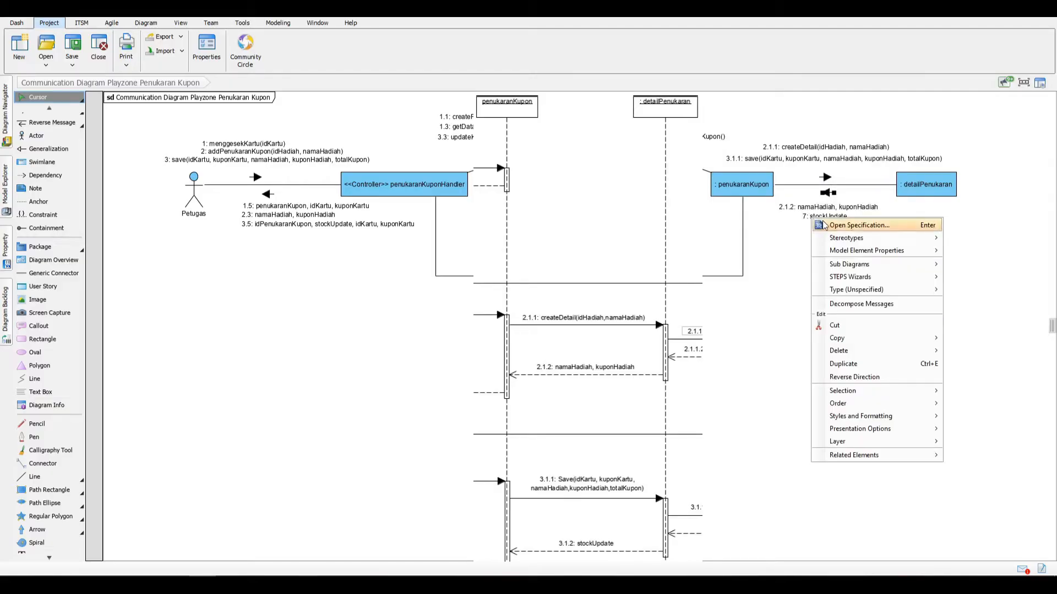
click(848, 217)
drag(727, 227, 708, 224)
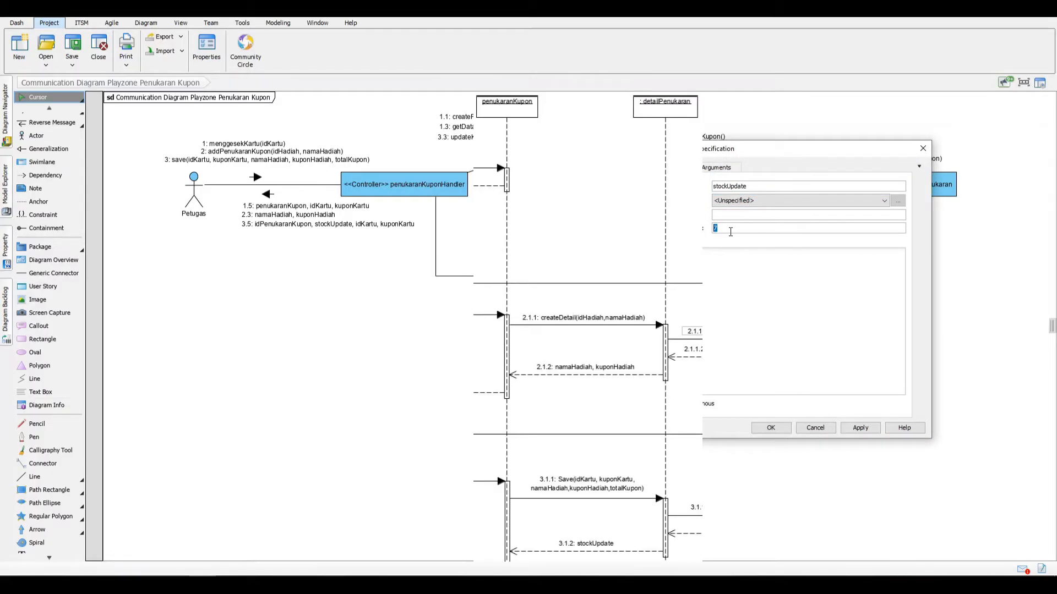
text(3.1.2)
key(Return)
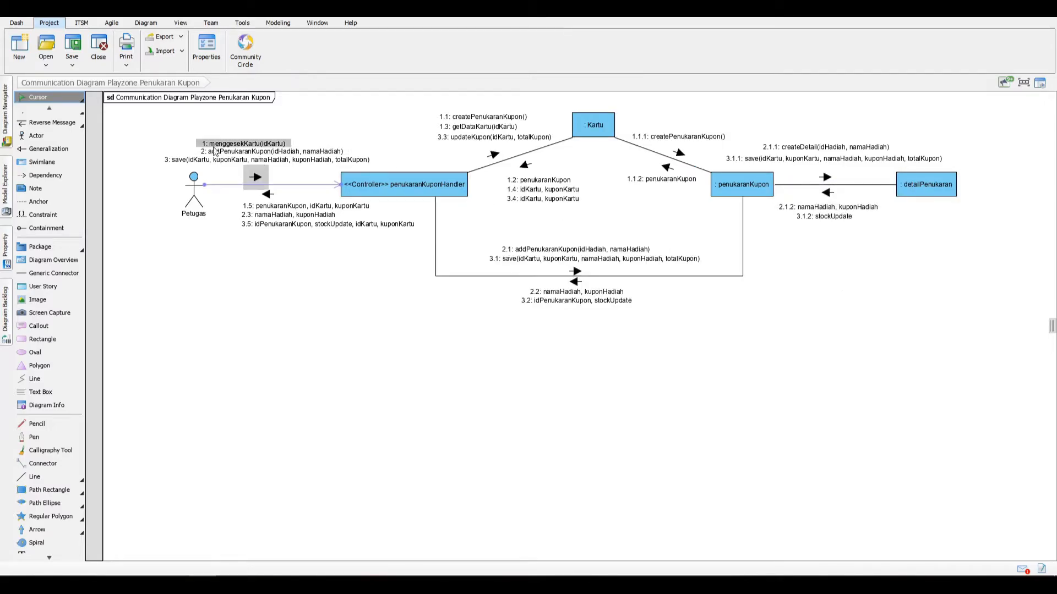
Step: Create a lifeline named Hadiah linked by a message from detailPenukaran, placed well below it
click(953, 180)
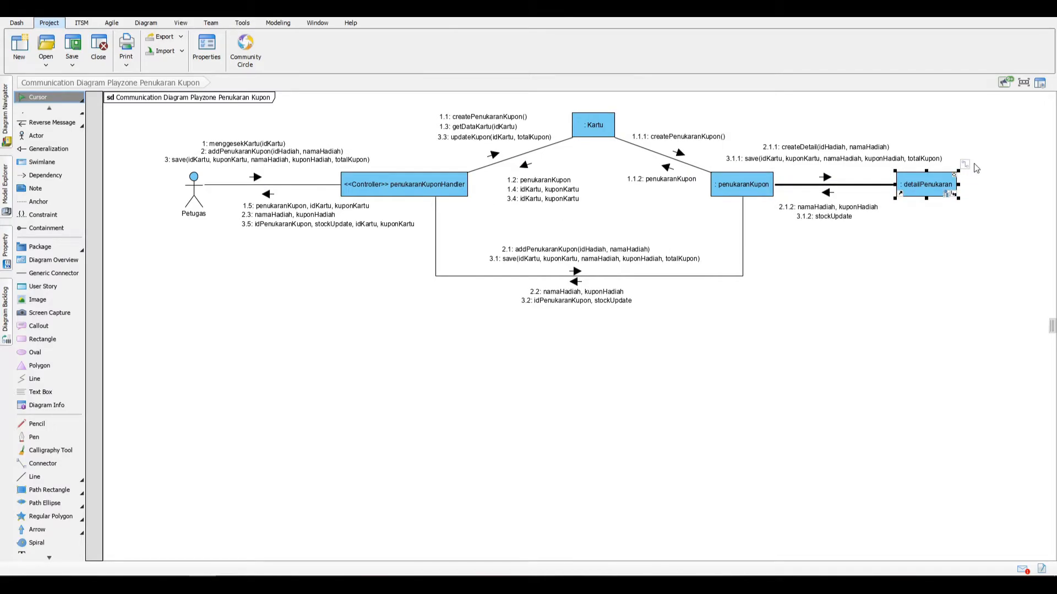
drag(971, 165, 932, 297)
click(916, 320)
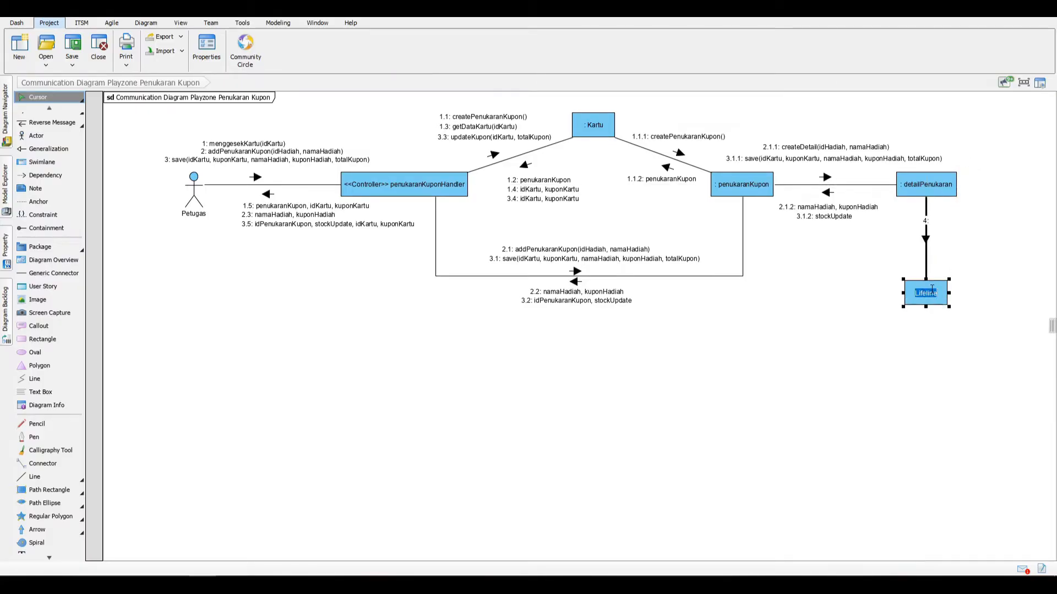
text(Hadiah)
key(Return)
drag(926, 293, 923, 345)
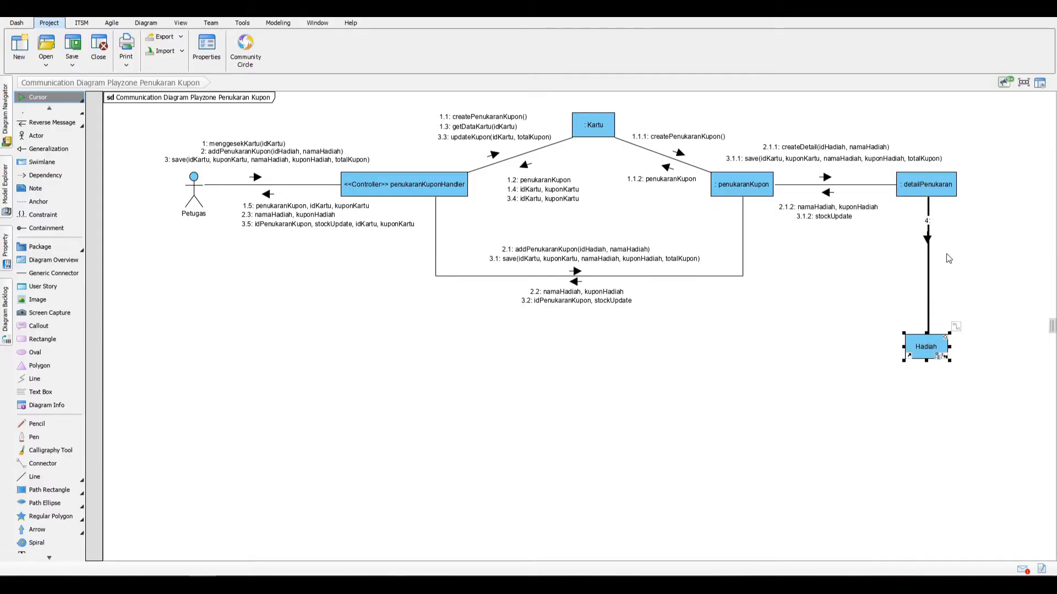
Step: Place the message arrow from detailPenukaran to Hadiah right of the link and name the message getDataHadiah(idHadiah)
click(928, 243)
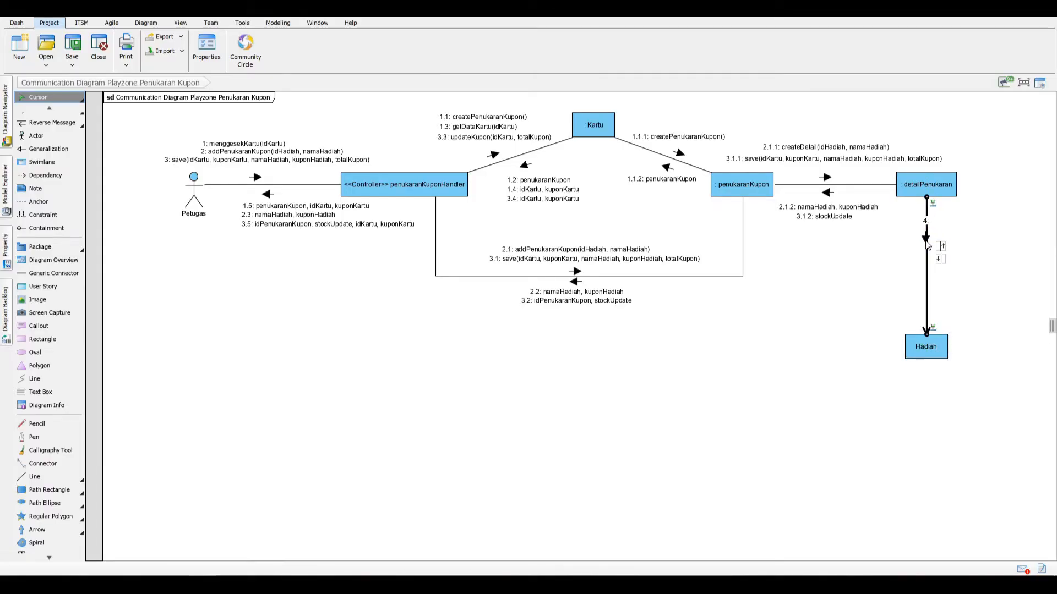
drag(928, 241, 940, 266)
double_click(942, 242)
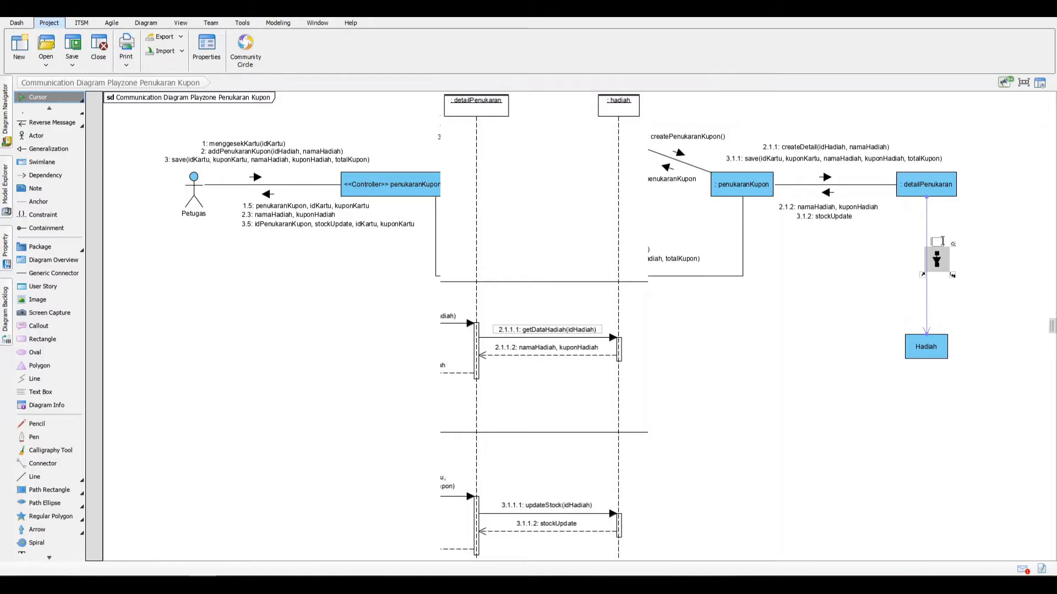
text(getDataHadiah(idHadiah))
key(Return)
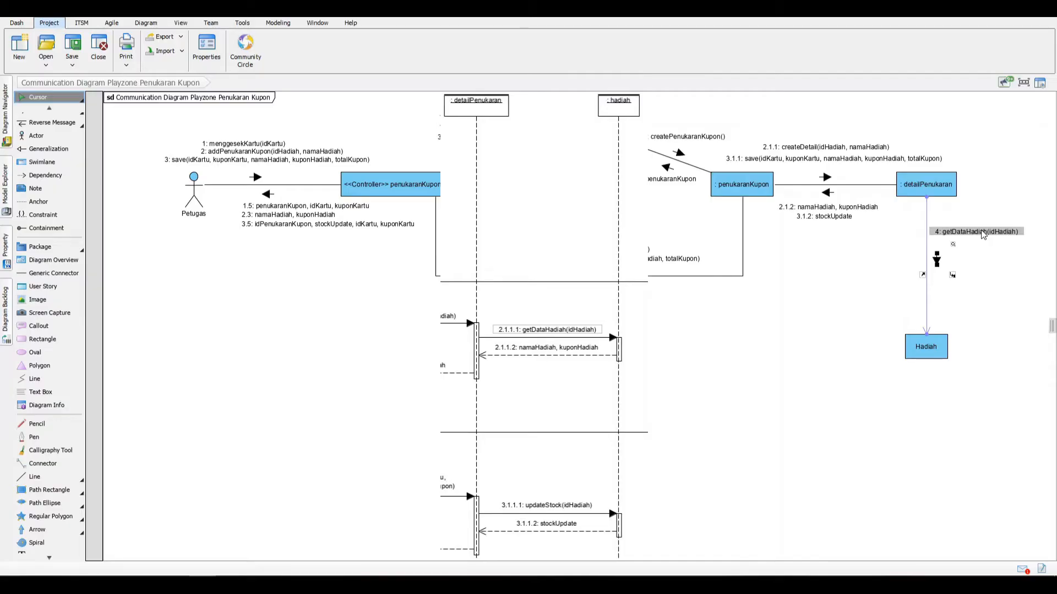
click(973, 259)
Step: Add the message updateStock(idHadiah) from detailPenukaran to Hadiah and align its label under getDataHadiah
click(937, 257)
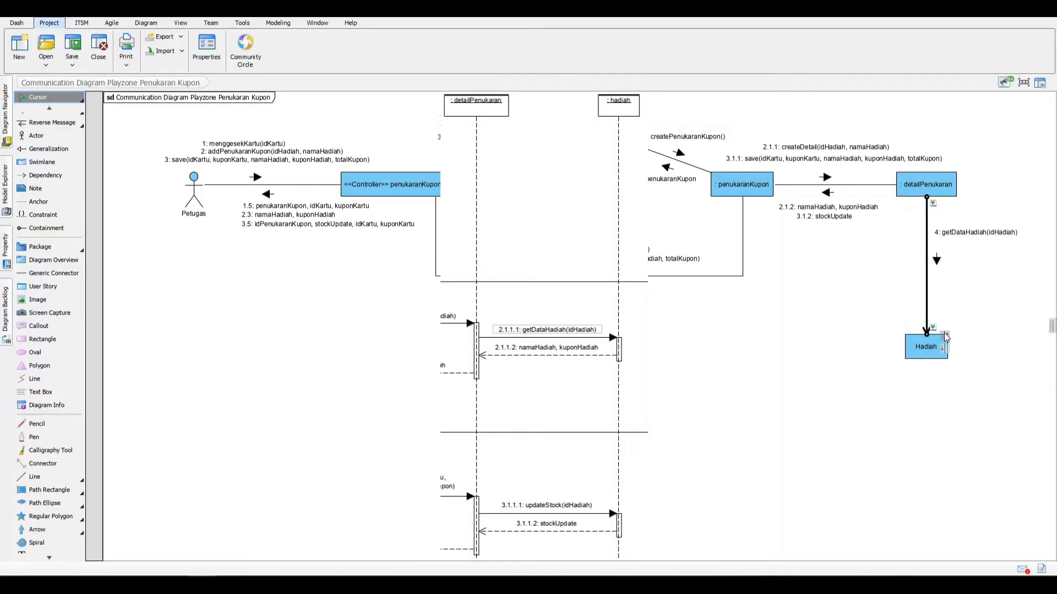
click(944, 332)
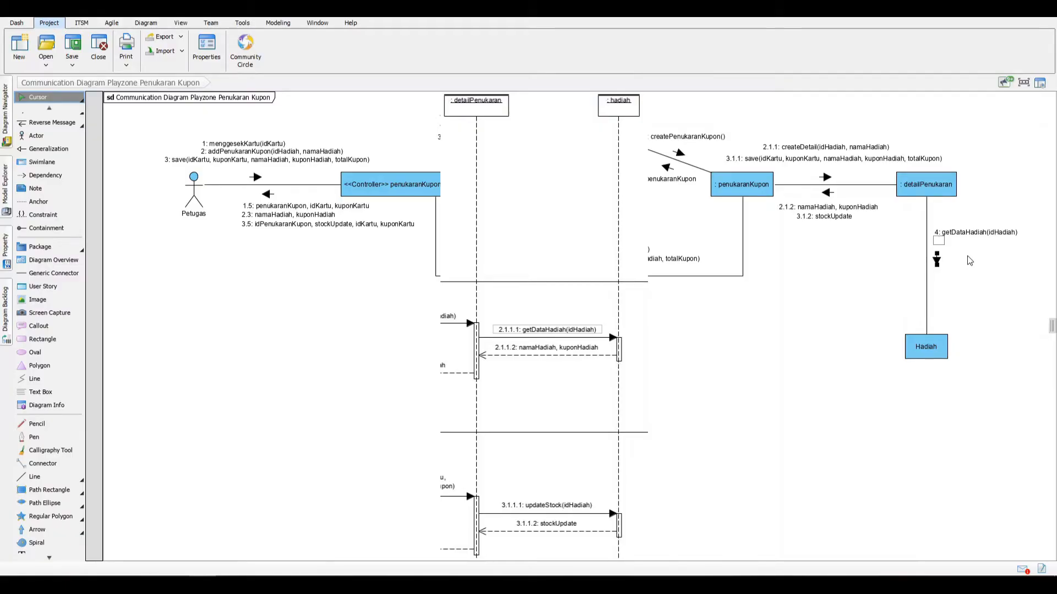
text(updateStock(idHadiah))
click(969, 261)
drag(958, 251, 994, 247)
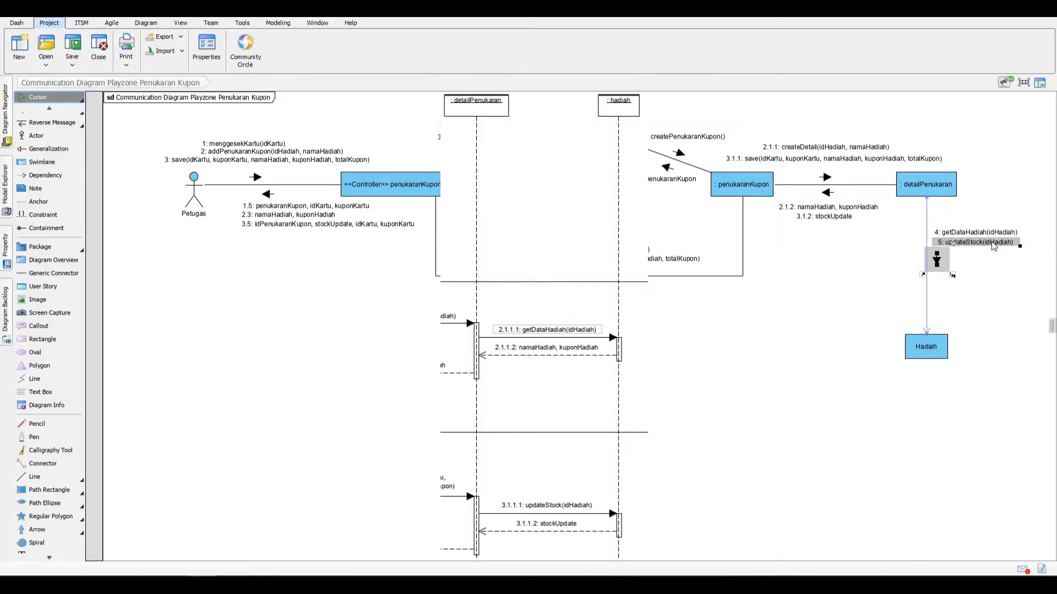
Step: Add the reverse message "namaHadiah, kuponhadiah" from Hadiah to detailPenukaran, with its arrow and label left of the link
click(926, 292)
click(945, 311)
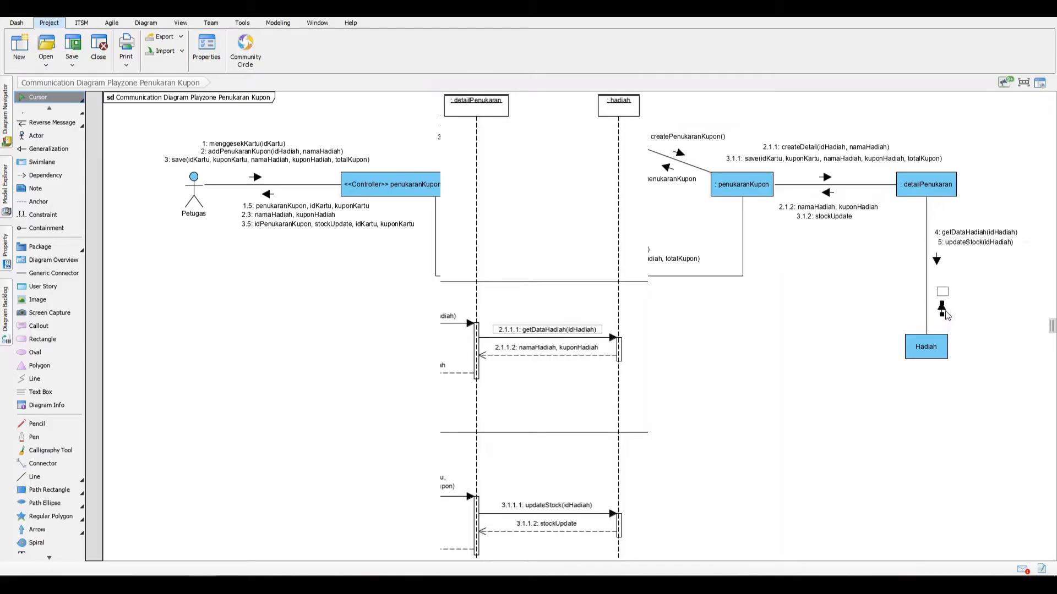
drag(945, 310, 920, 295)
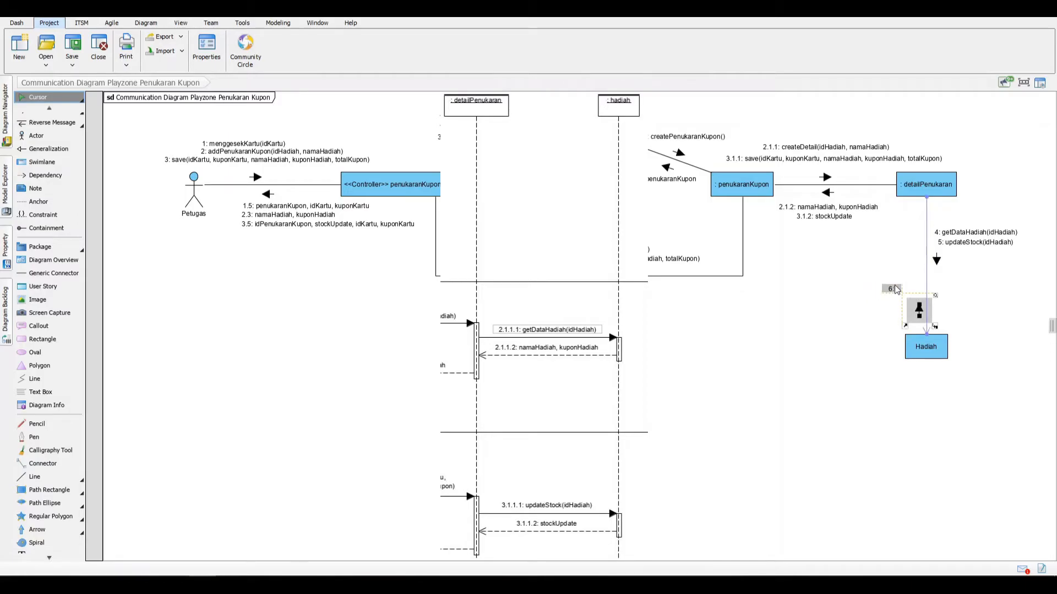
double_click(895, 289)
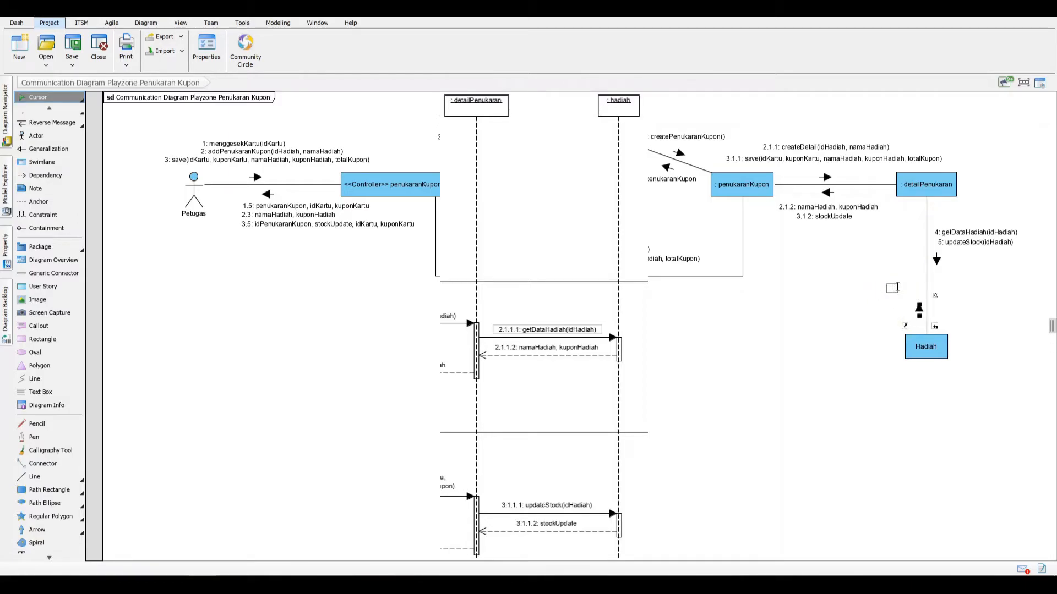
text(ma,a)
key(BackSpace)
key(BackSpace)
text(namaHadiah, kuponhadiah)
key(Return)
mouse_move(900, 290)
mouse_down()
mouse_move(875, 281)
mouse_move(911, 301)
mouse_move(910, 267)
mouse_move(894, 294)
mouse_move(904, 257)
mouse_move(905, 280)
mouse_up()
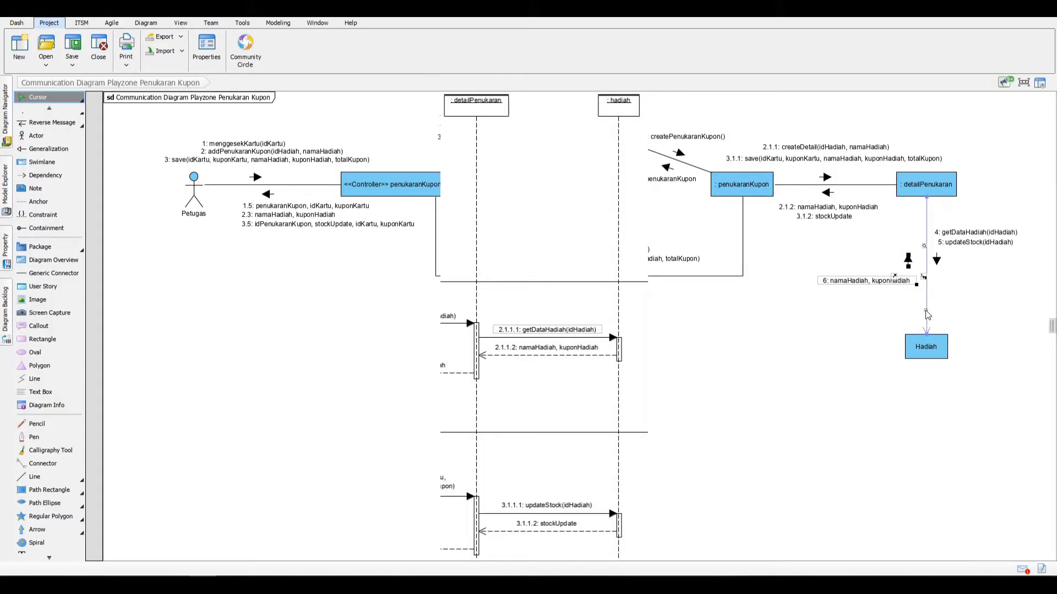
Step: Add the reverse message stockUpdate from Hadiah to detailPenukaran and align its label under "namaHadiah, kuponhadiah"
click(926, 313)
click(941, 326)
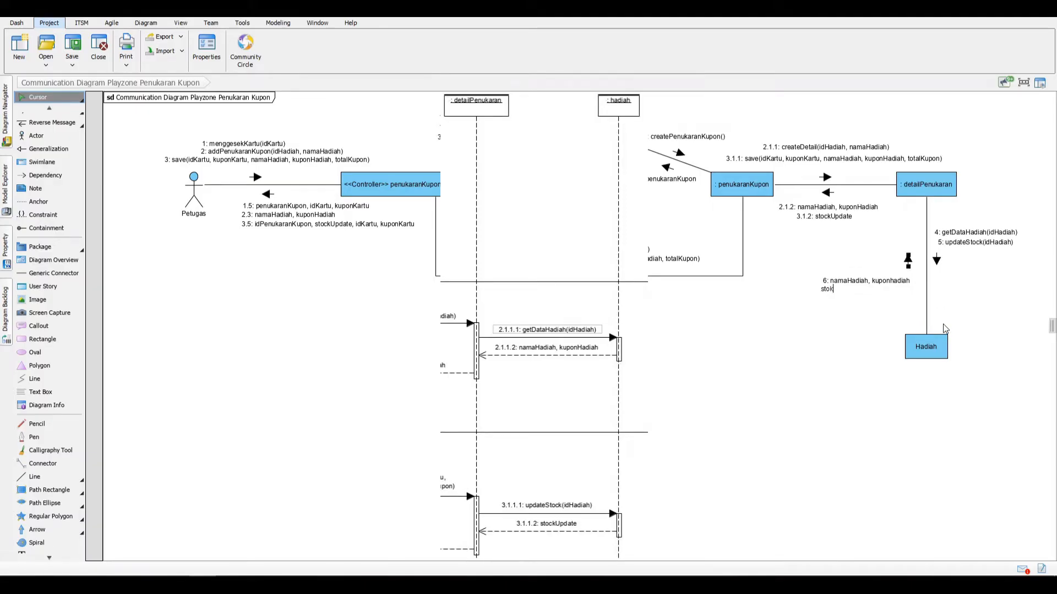
text(stockUpdate)
key(Return)
drag(829, 289, 854, 293)
click(975, 292)
Step: Set the sequence number of the getDataHadiah(idHadiah) message to 2.1.1.1
right_click(960, 234)
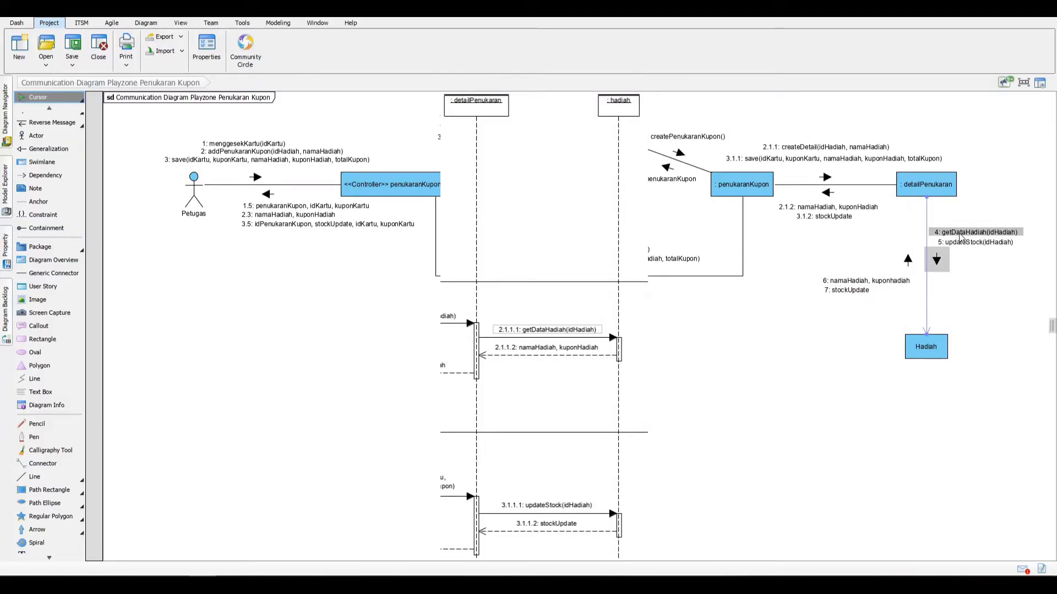
click(970, 241)
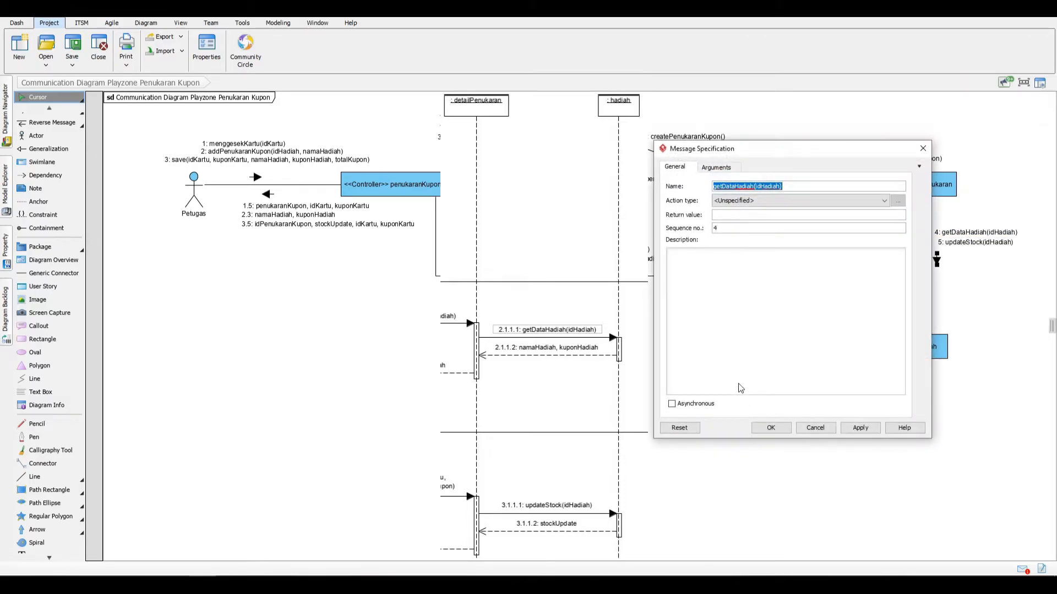
click(737, 226)
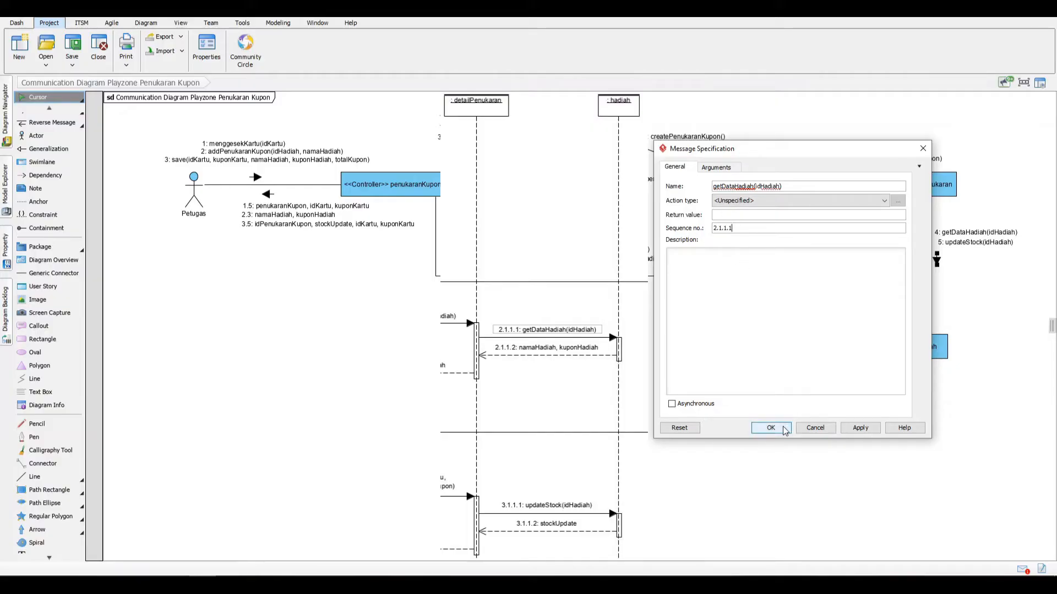
click(848, 431)
click(770, 431)
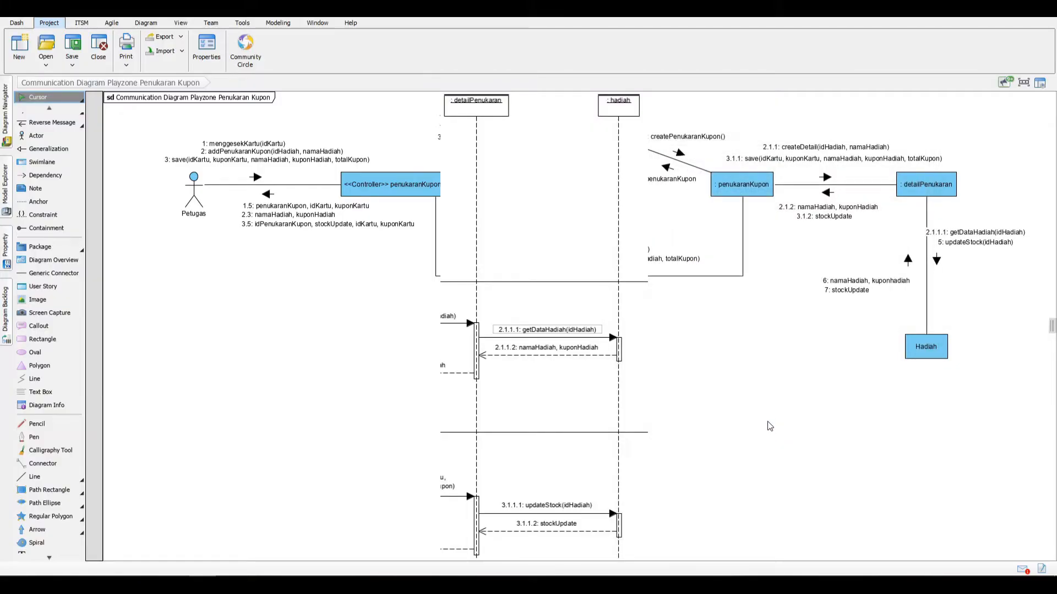
Step: Set the sequence number of the updateStock(idHadiah) message to 3.1.1.1
right_click(972, 244)
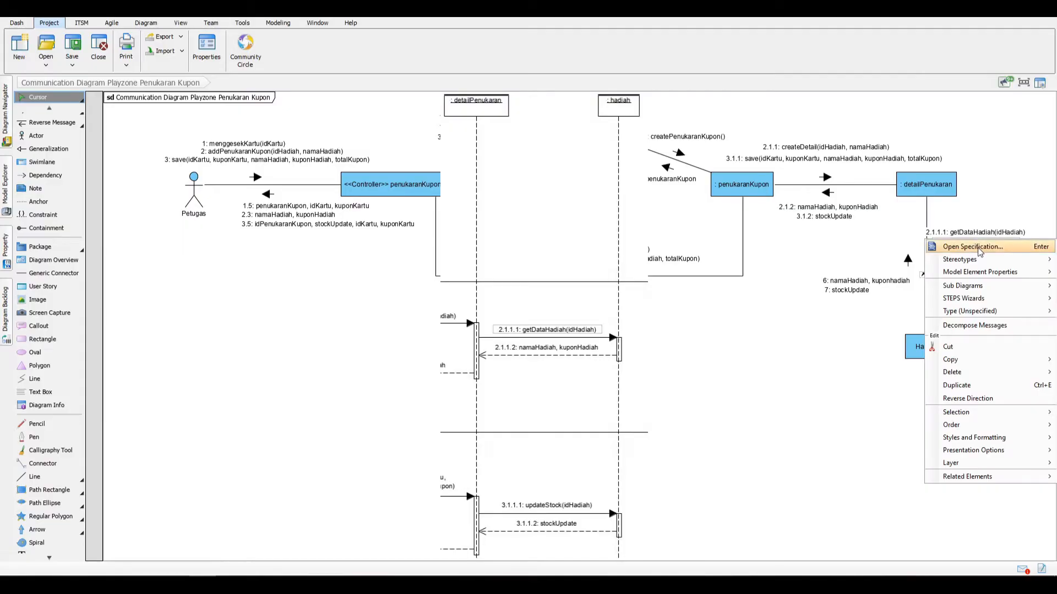
click(979, 251)
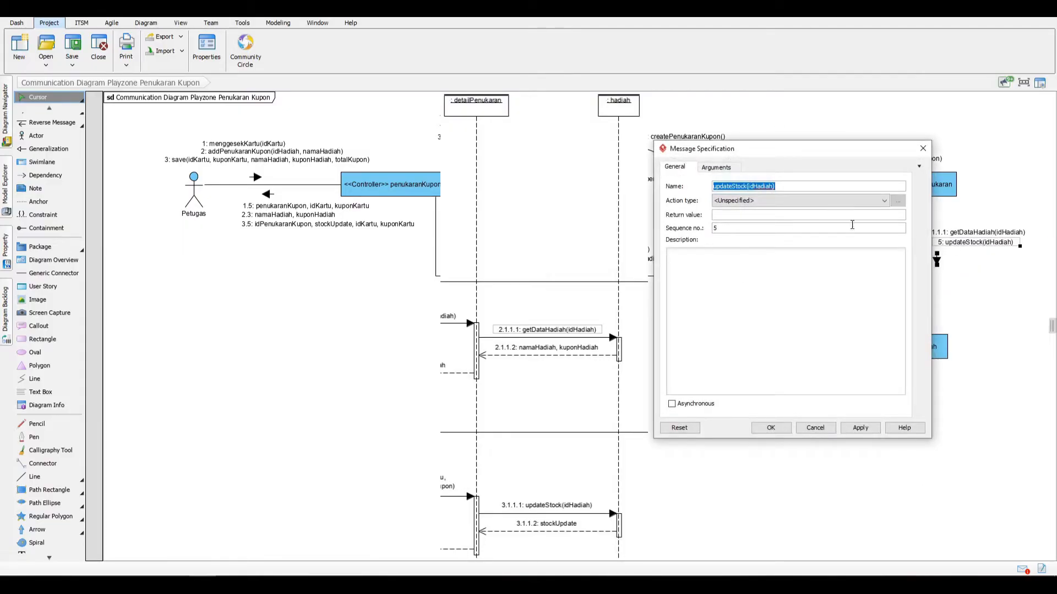
click(732, 229)
click(861, 428)
click(771, 428)
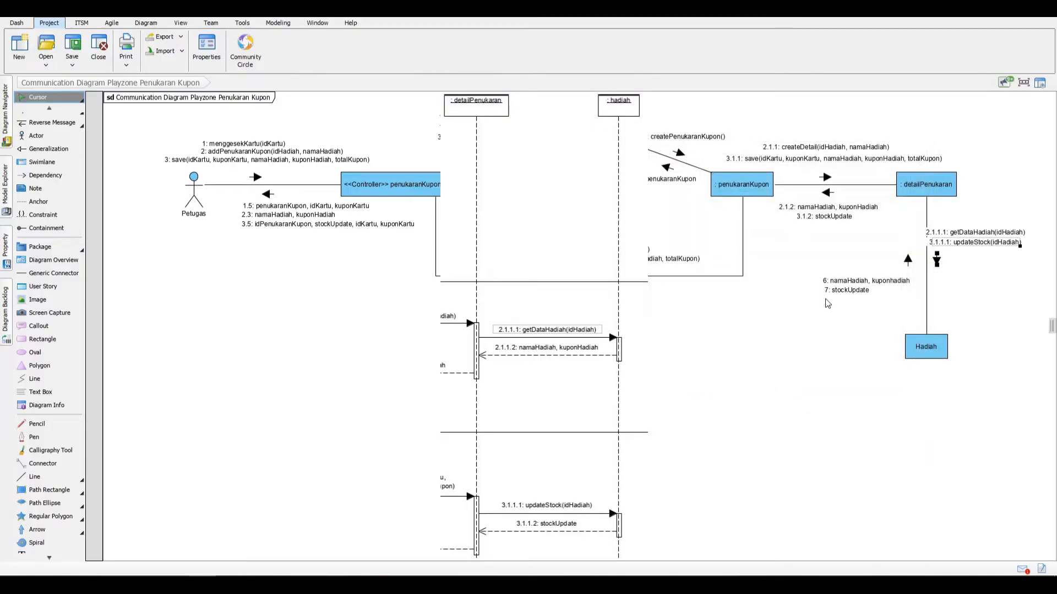
Step: Set the sequence number of the "namaHadiah, kuponhadiah" message from Hadiah to detailPenukaran to 2.1.1.2
right_click(841, 282)
double_click(873, 288)
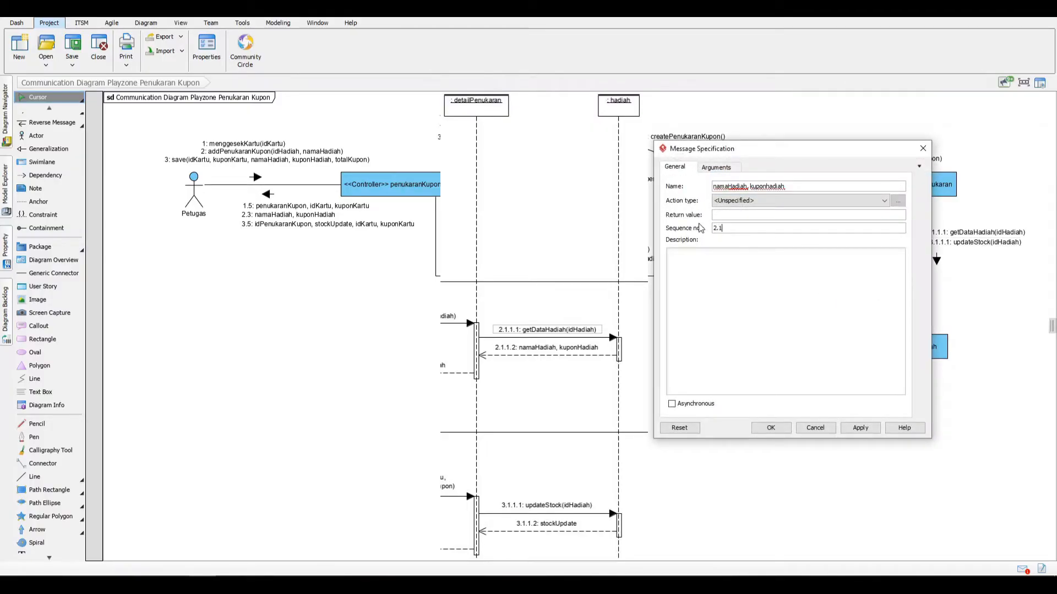
text(2.1.1.2)
key(Return)
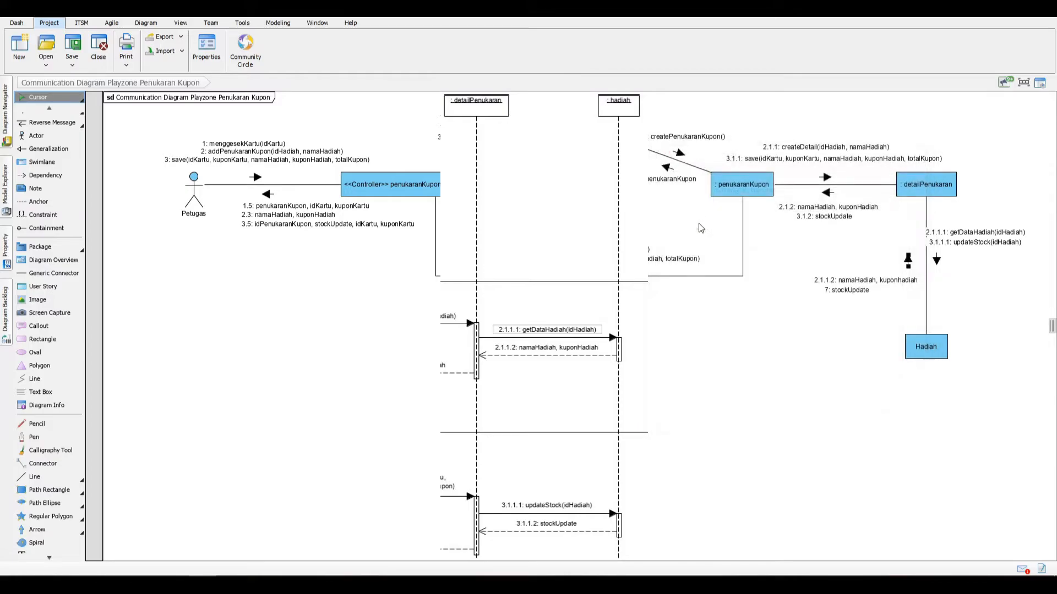
Step: Set the sequence number of the stockUpdate message from Hadiah to detailPenukaran to 3.1.1.2
right_click(841, 290)
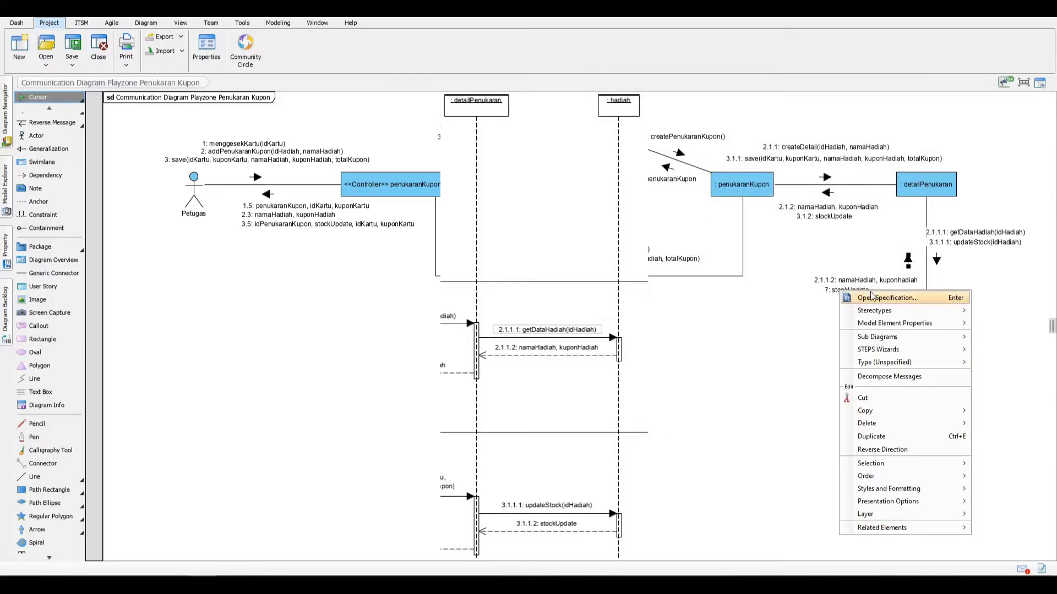
click(842, 292)
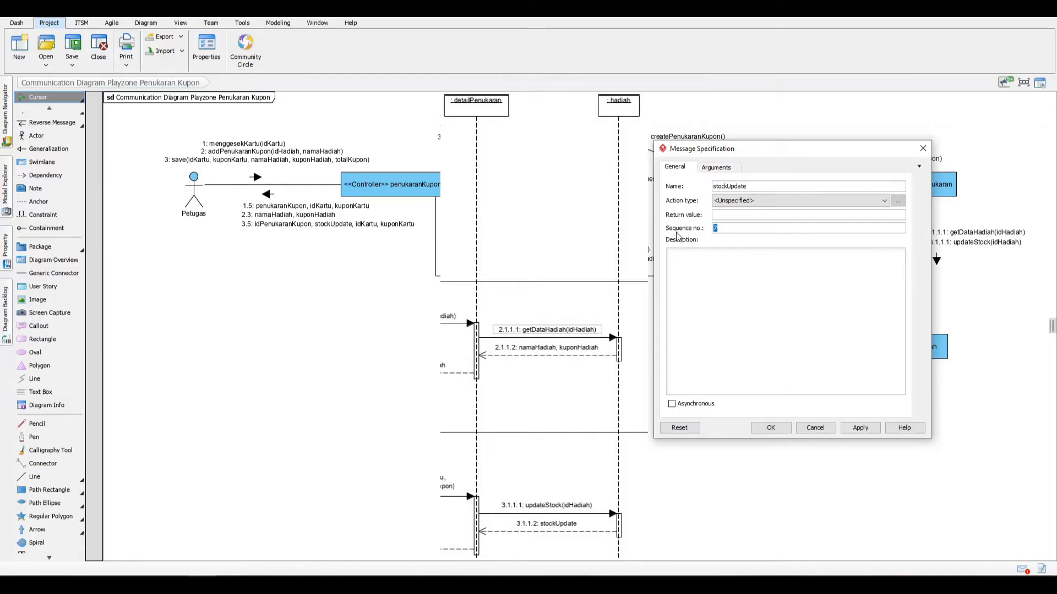
text(3.1.1.2)
click(859, 428)
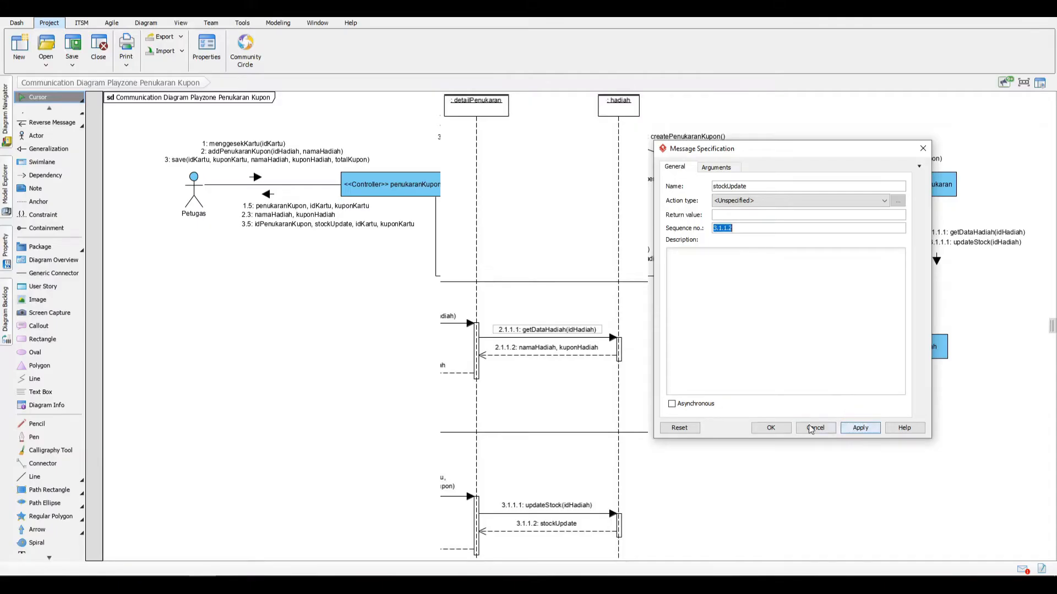
click(772, 429)
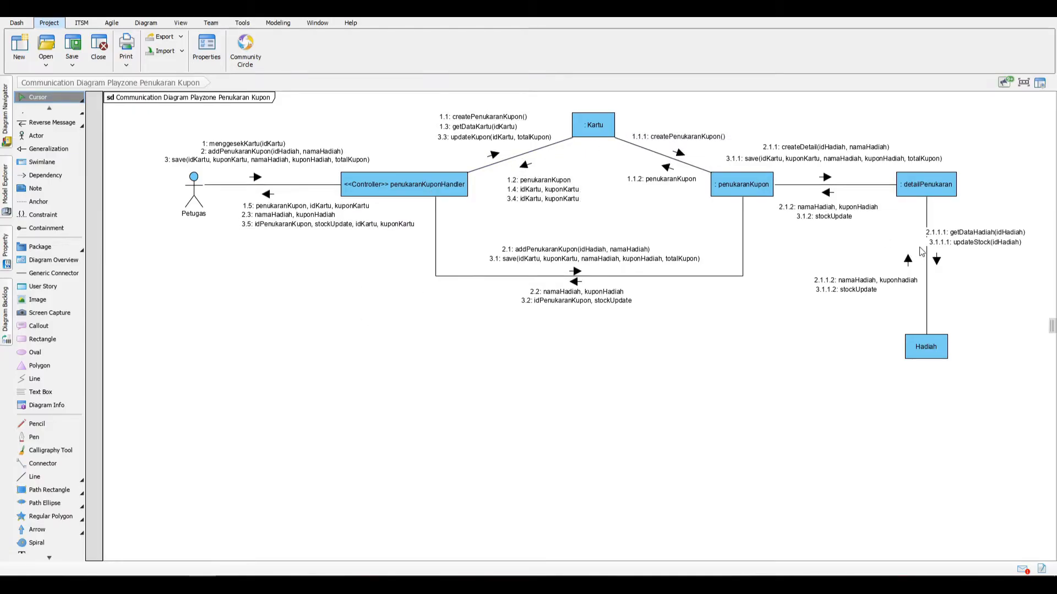
click(929, 186)
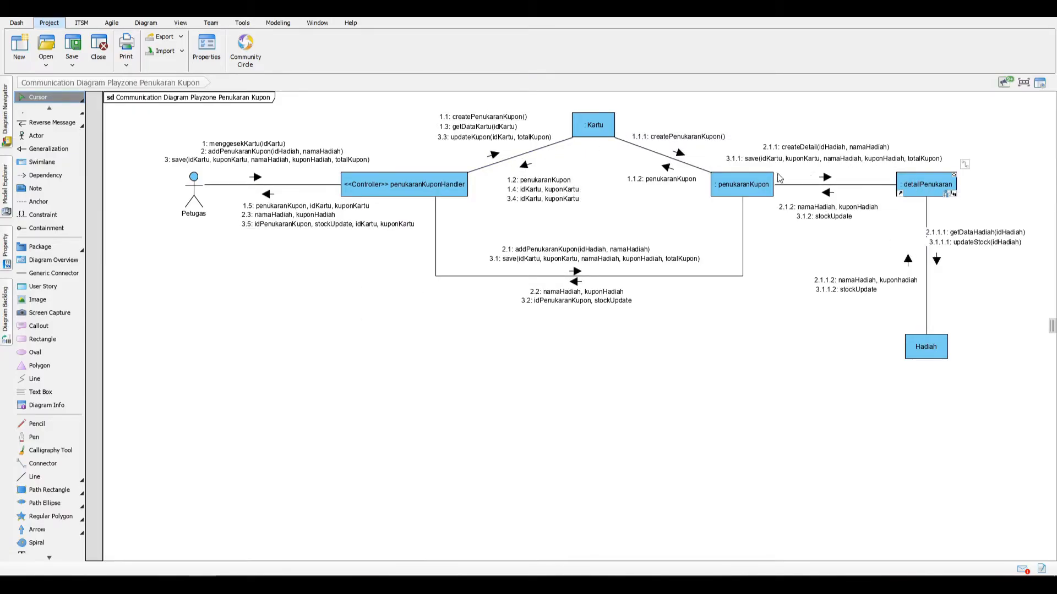
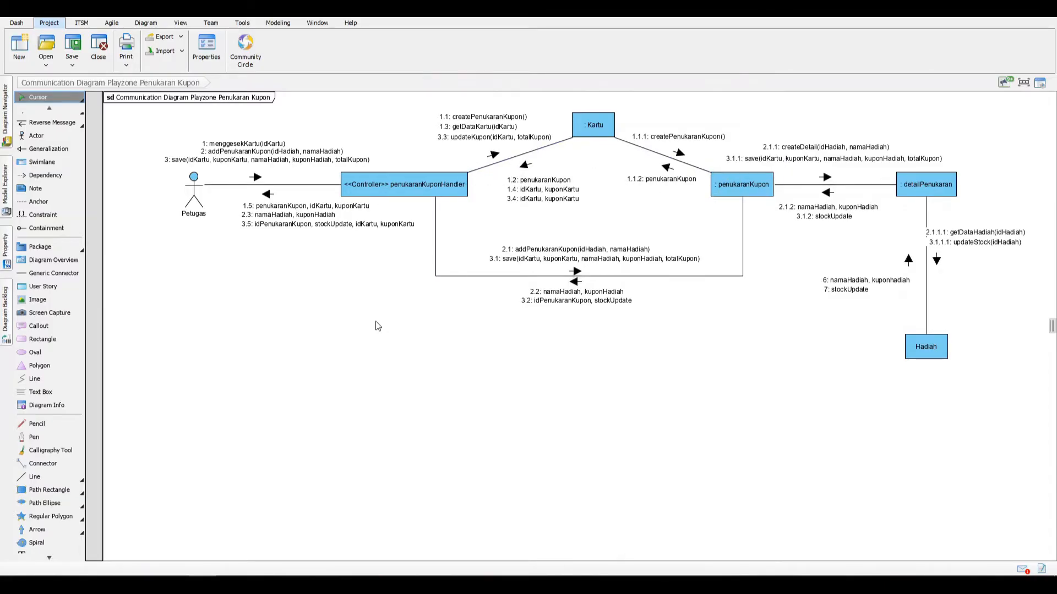
Step: Set the communication diagram's lifeline display option to Underline All LifeLines
right_click(376, 322)
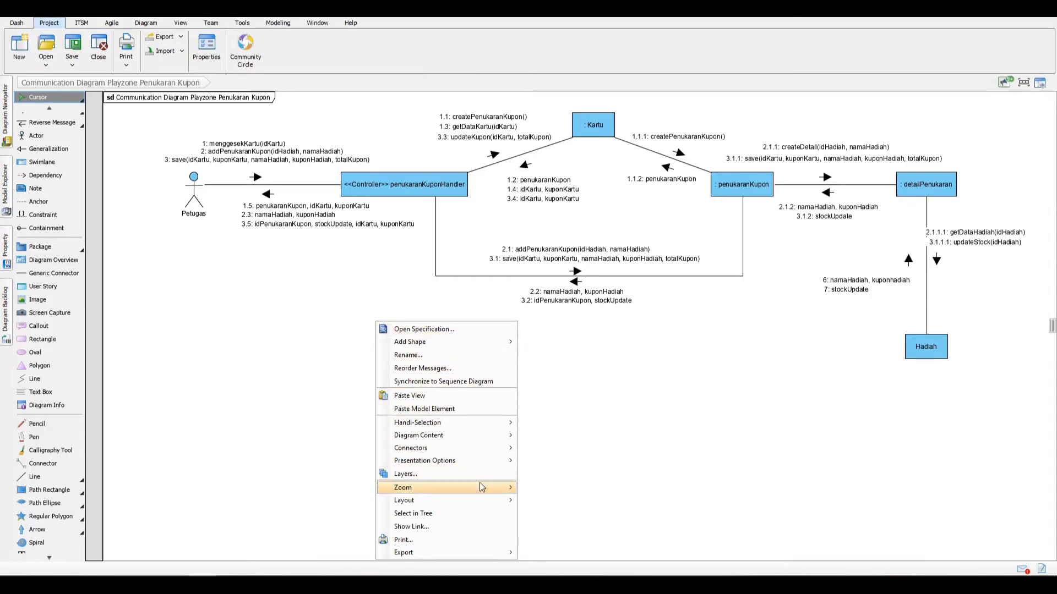
mouse_move(478, 462)
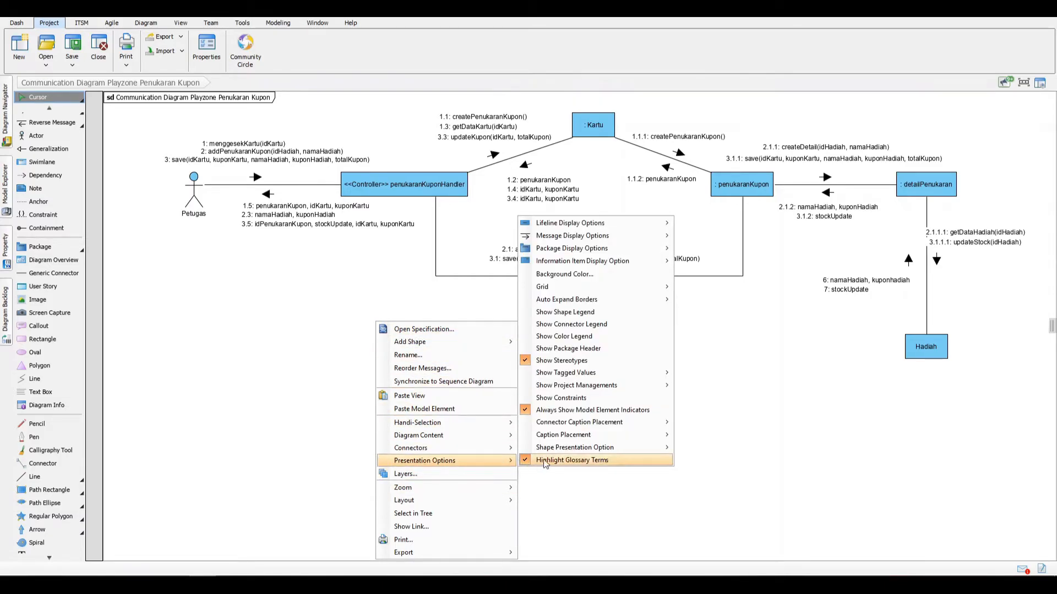
mouse_move(578, 226)
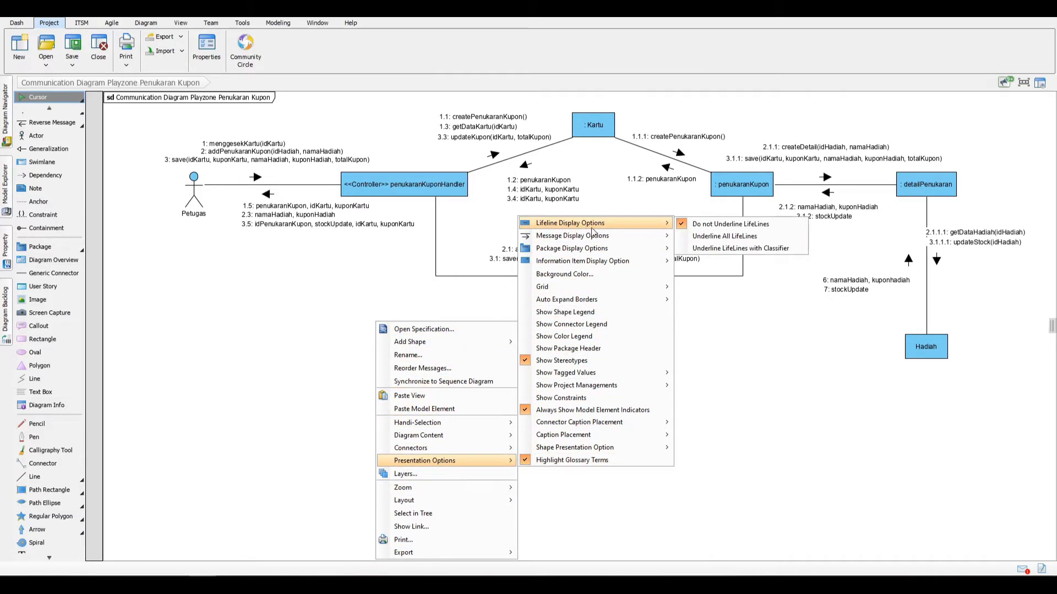
click(705, 237)
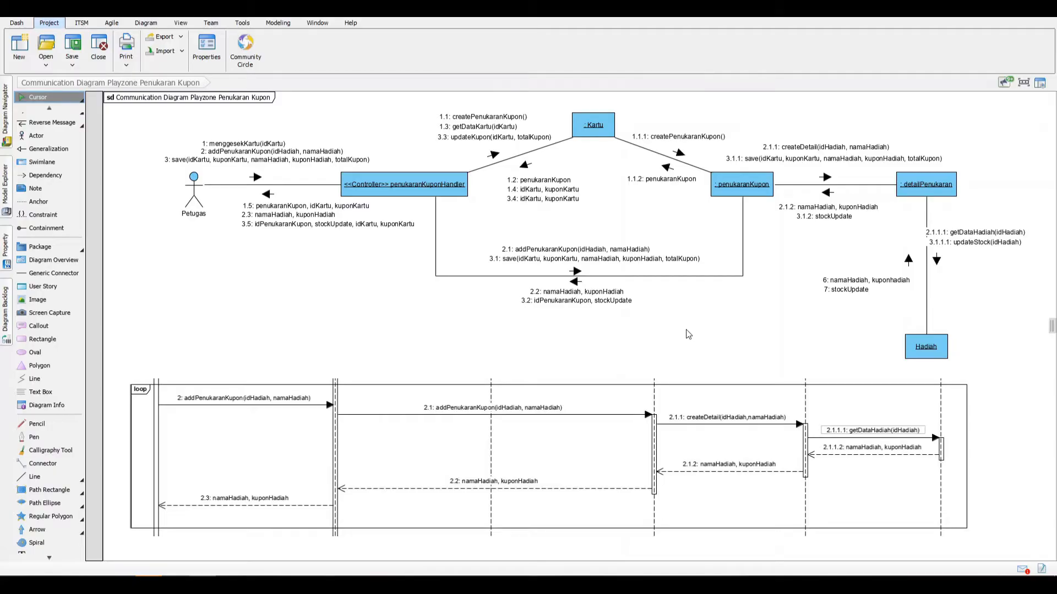
Step: Add an asterisk before the name of message 2, addPenukaranKupon(idHadiah, namaHadiah), from Petugas to the controller
double_click(210, 155)
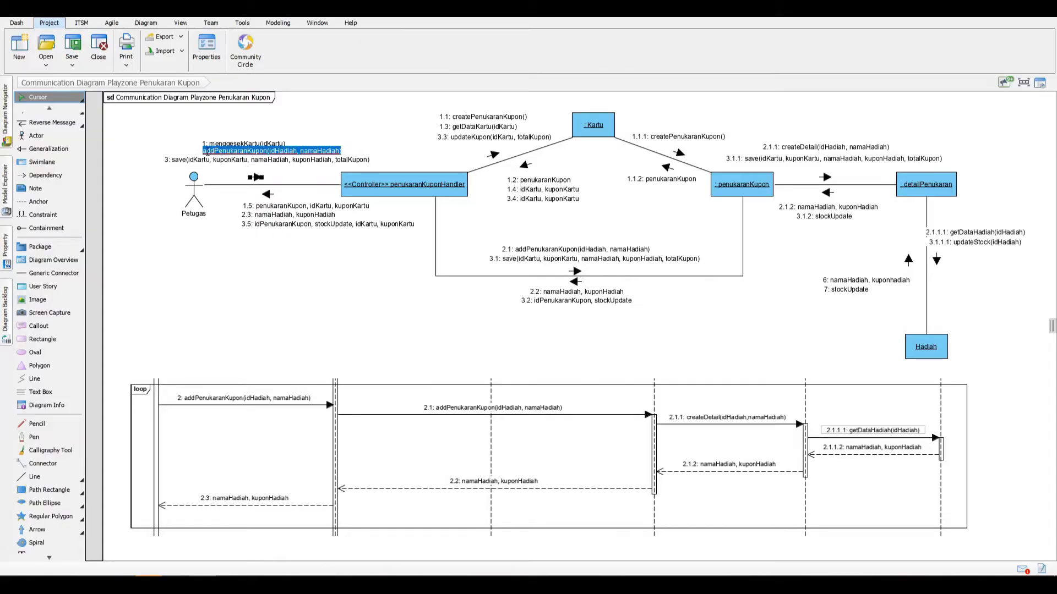
click(215, 151)
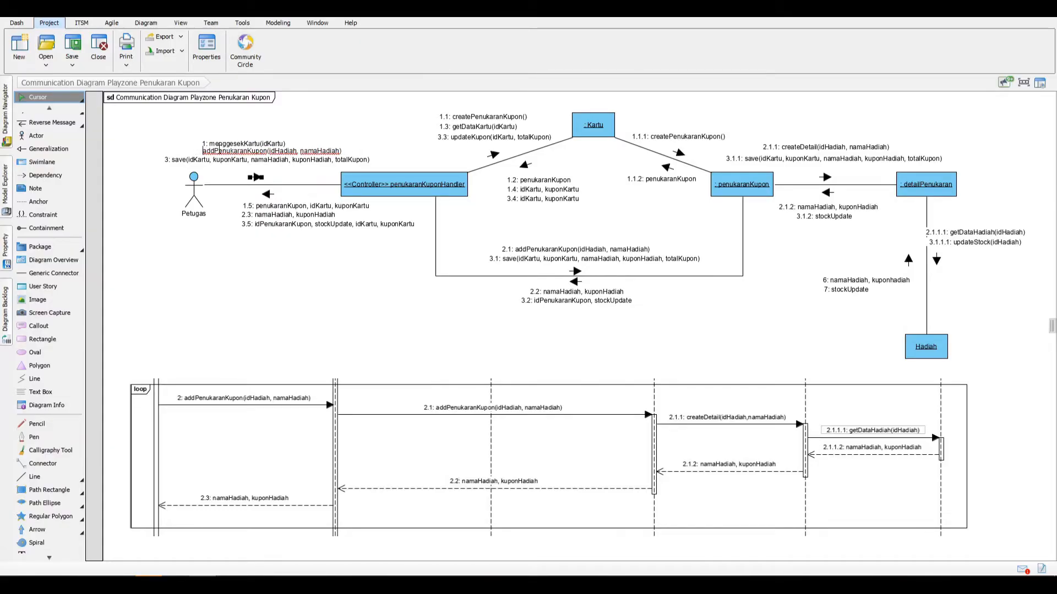
text(*)
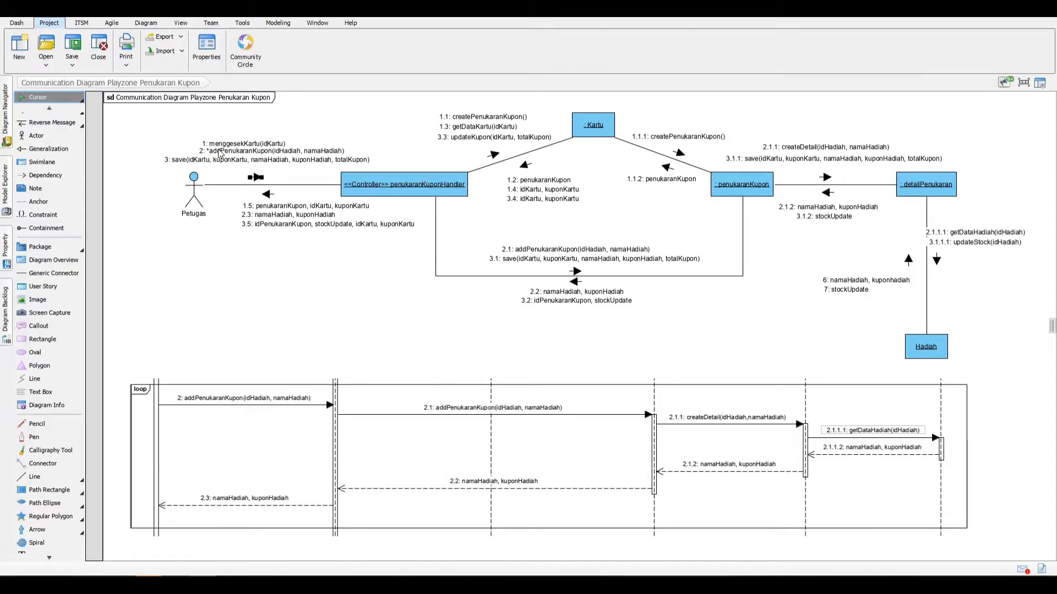
click(197, 156)
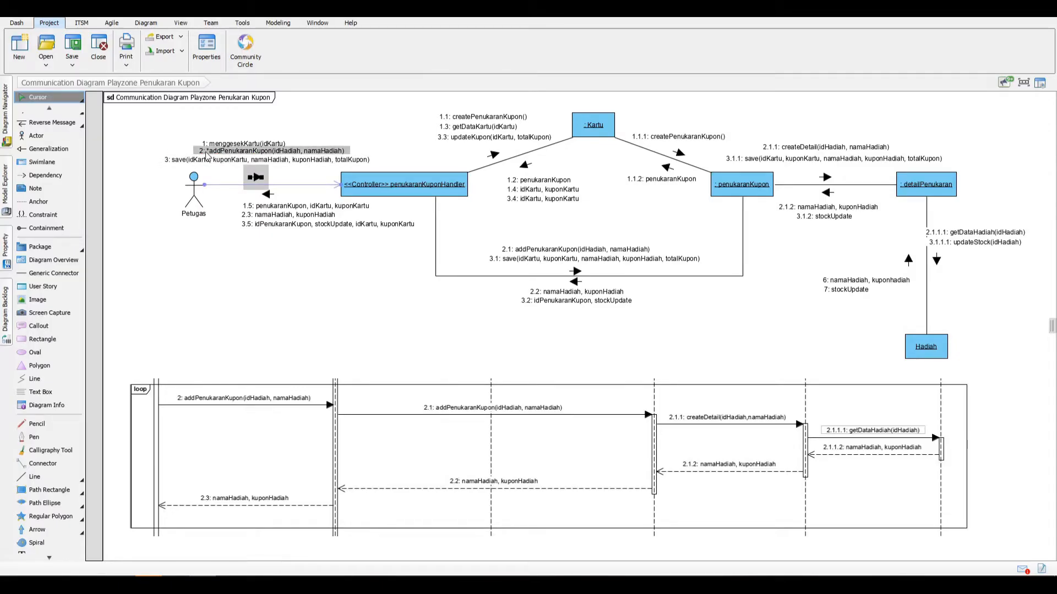
click(207, 152)
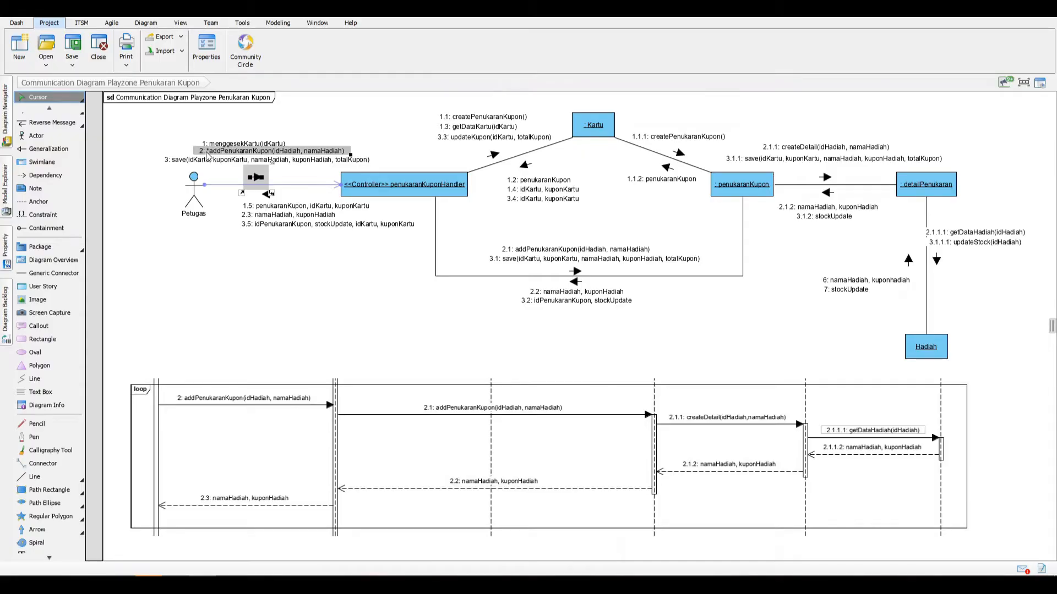
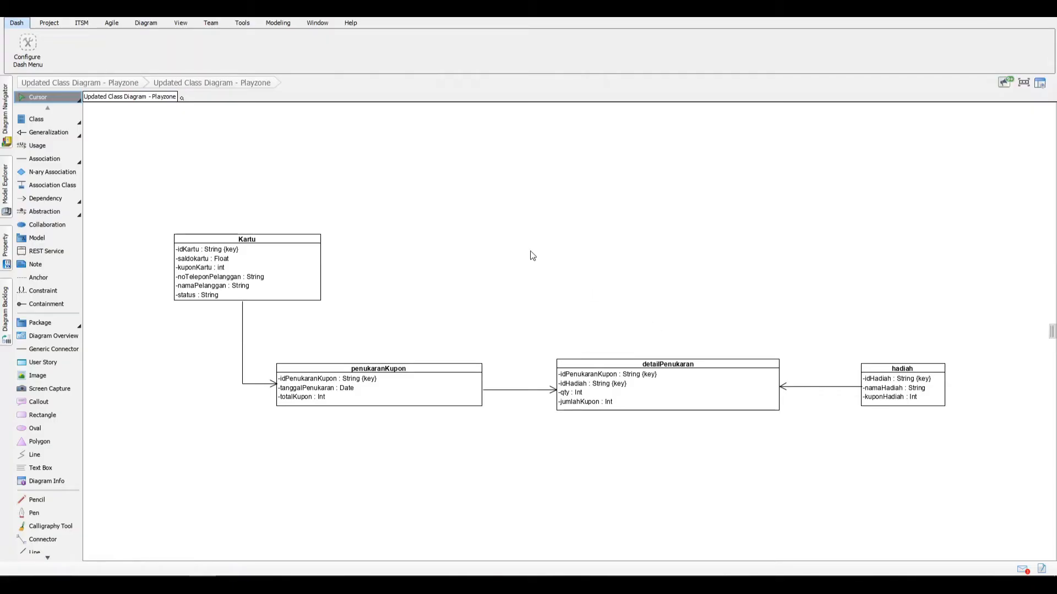
Step: Add the operation createPenukaranKupon() to the Kartu class
click(319, 270)
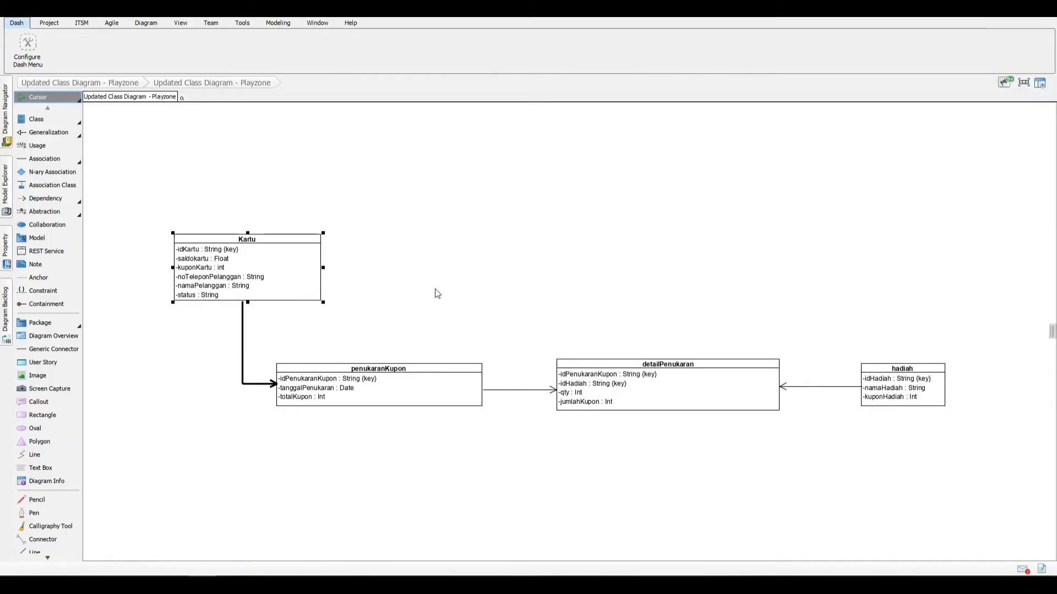
key(alt+shift+o)
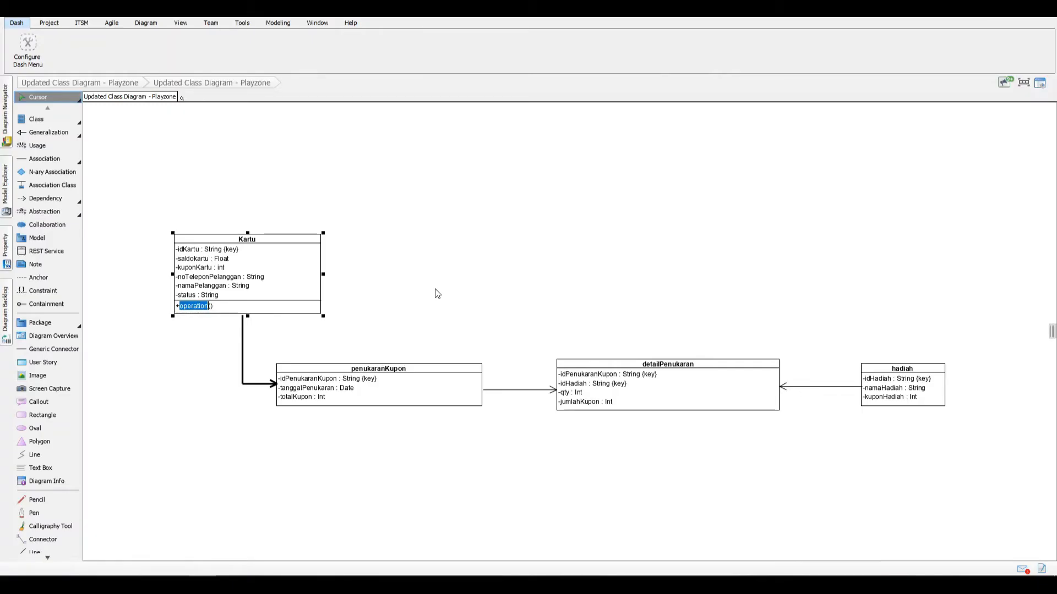
text(create)
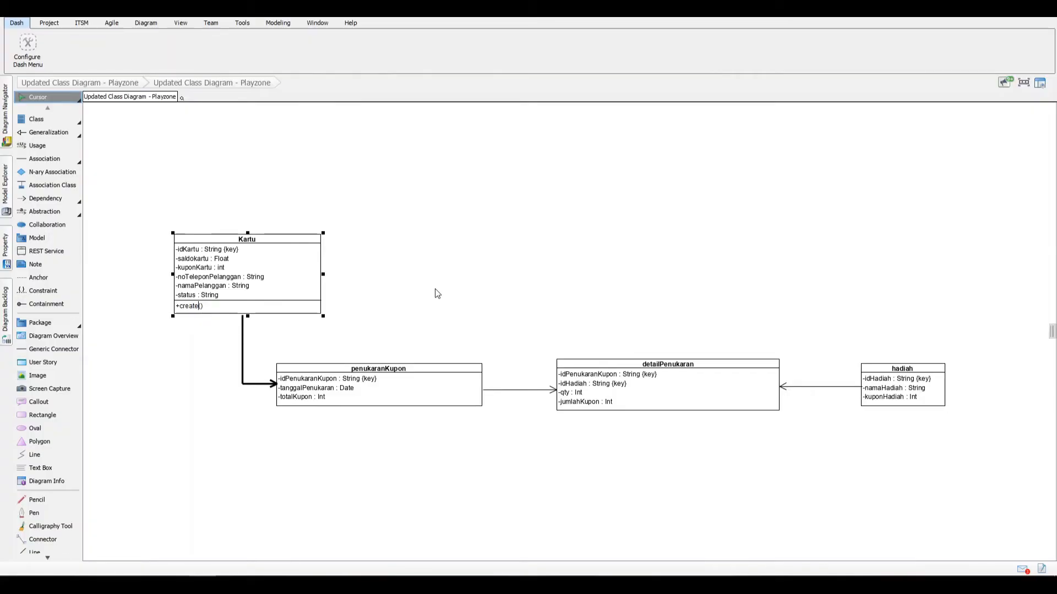
text(PenukaranKupon)
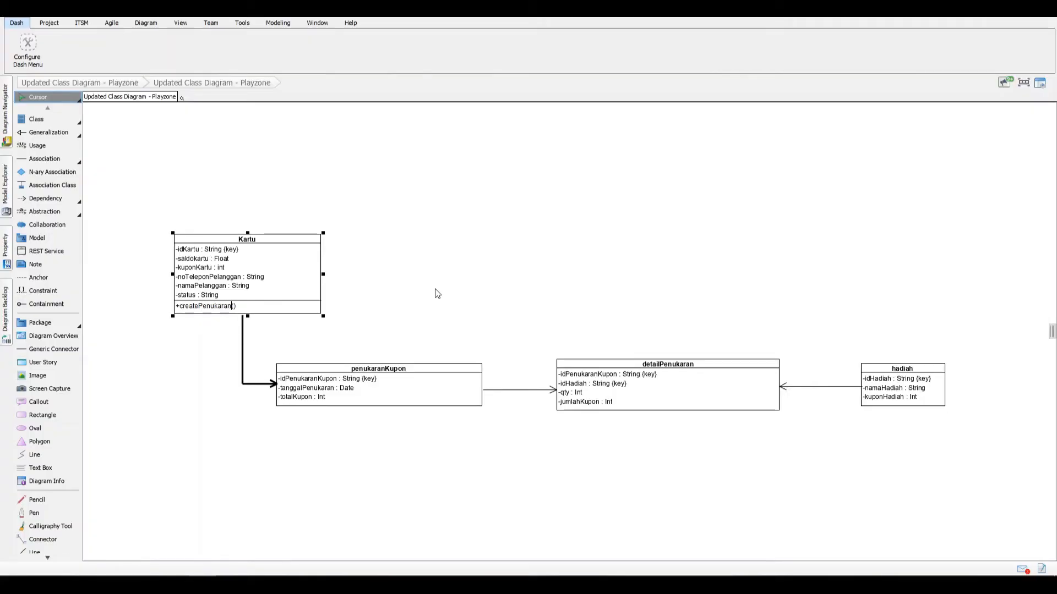
key(Return)
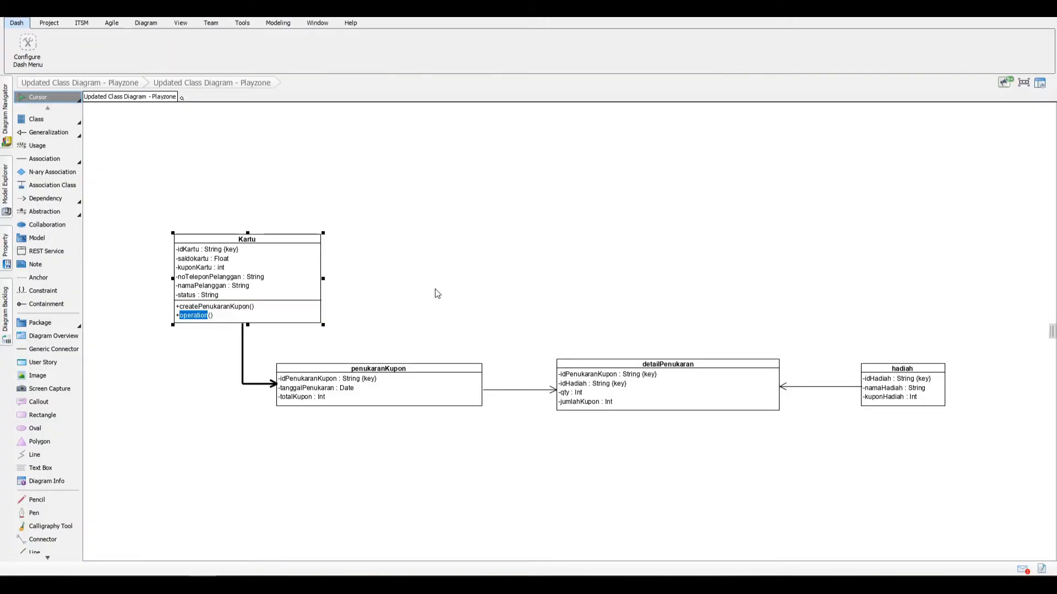
Step: Add the operation getDataKartu(idKartu) to the Kartu class
text(getData)
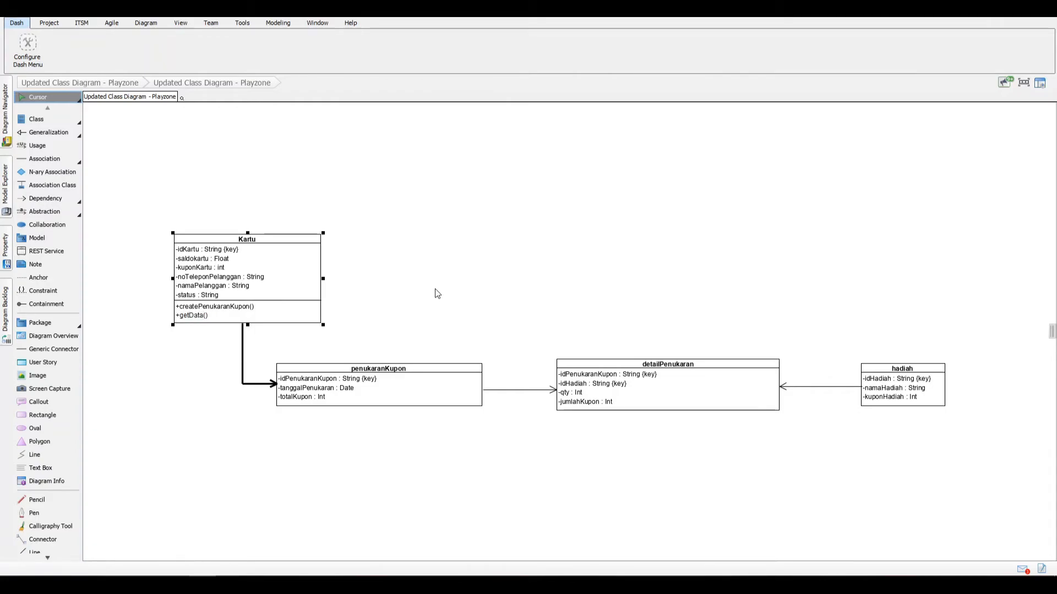
text(kart)
key(BackSpace)
key(BackSpace)
key(BackSpace)
key(BackSpace)
text(Kartuidkartu)
key(Return)
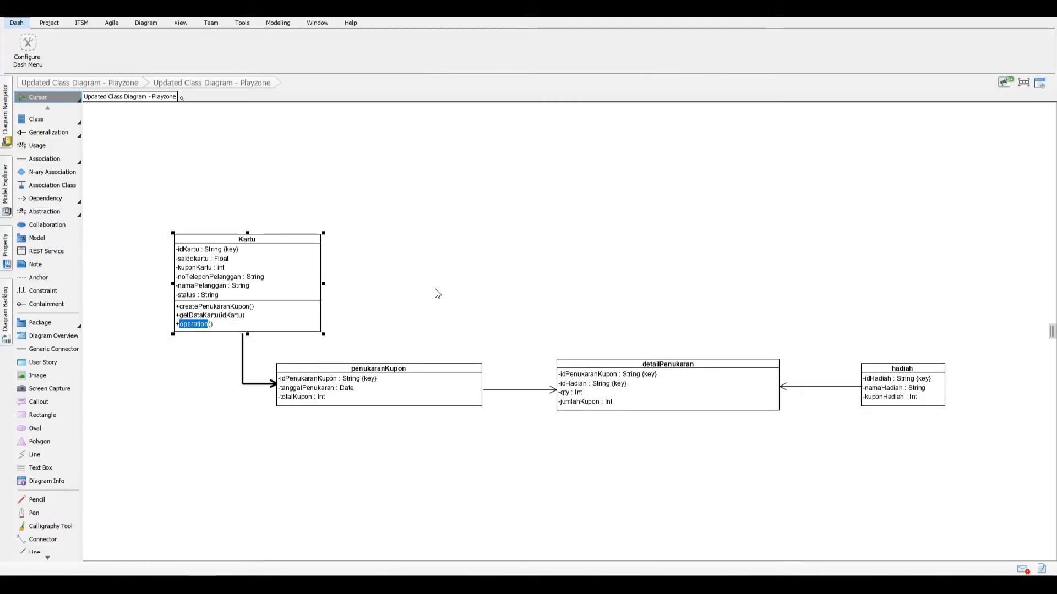
Step: Add the operation updateKupon(idKartu, totalKupon) to the Kartu class, finishing its operation list
text(updateKupon)
text((idKartu, totalKupon)
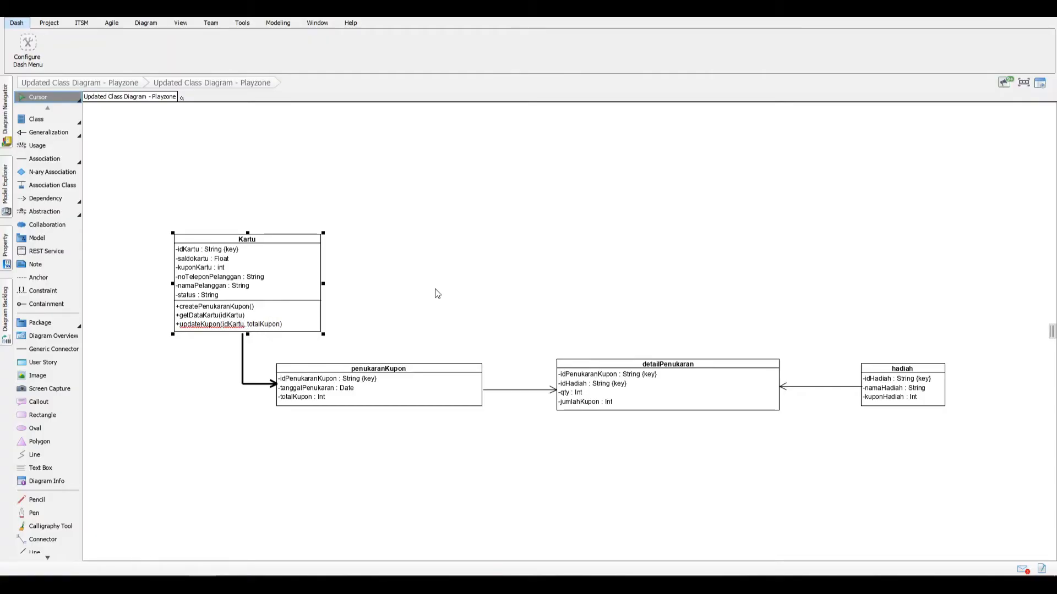
click(436, 289)
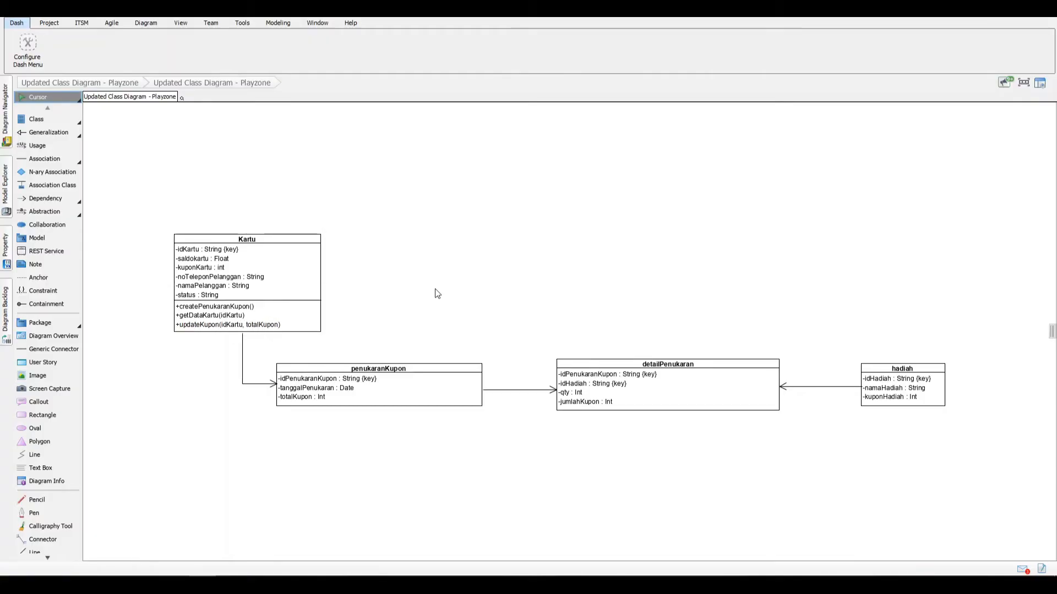
Step: Add the operation createPenukaranKupon() to the penukaranKupon class
click(406, 400)
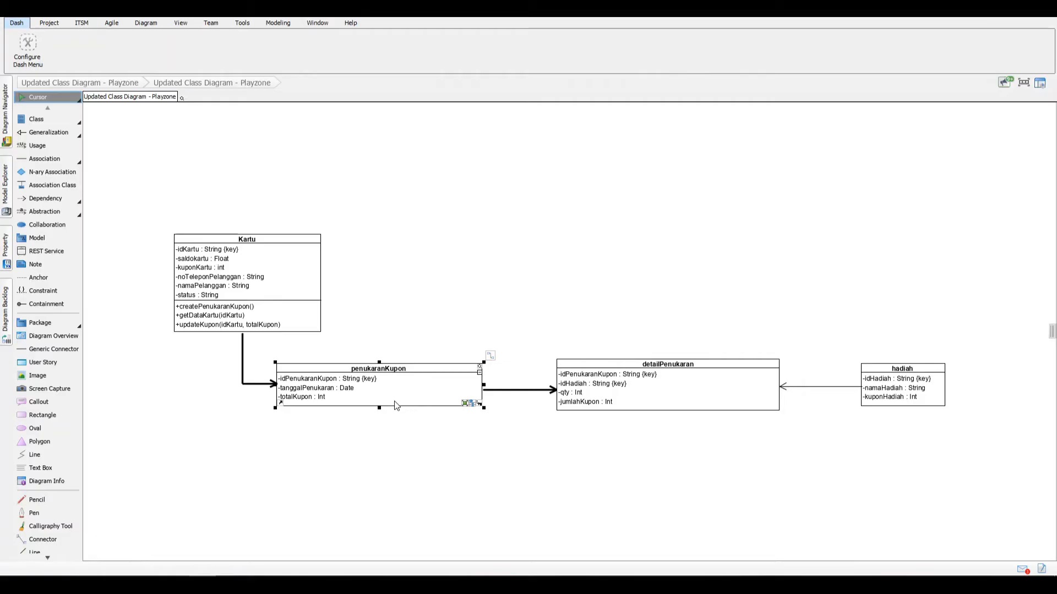
right_click(396, 406)
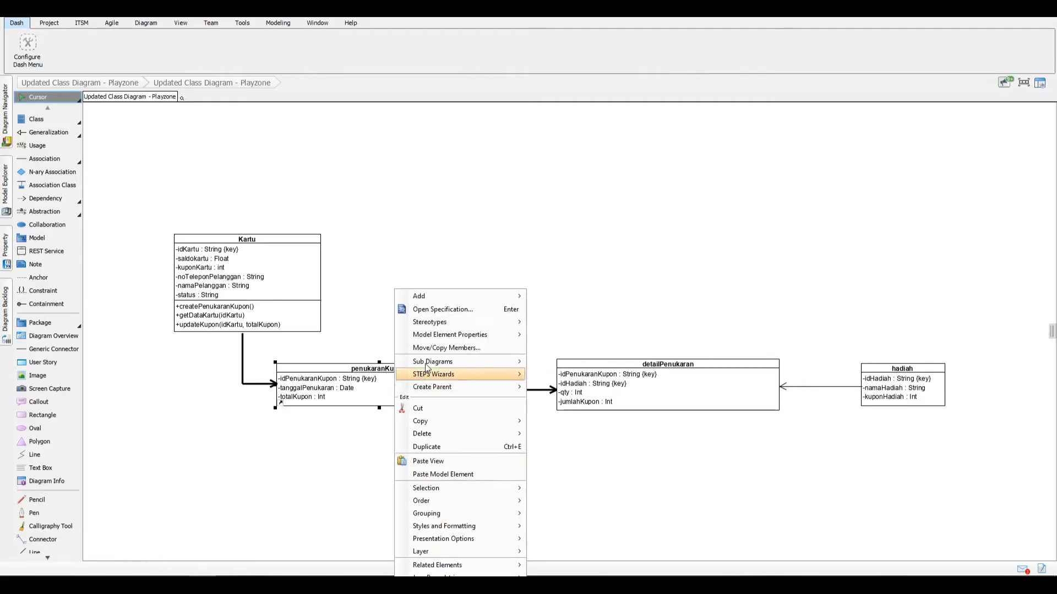
mouse_move(473, 295)
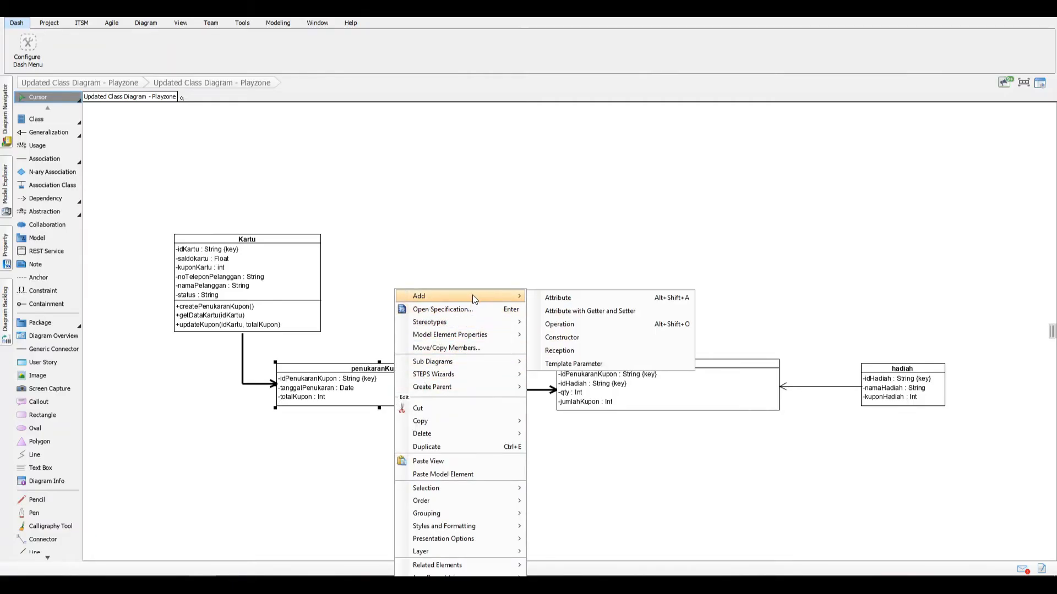
click(602, 323)
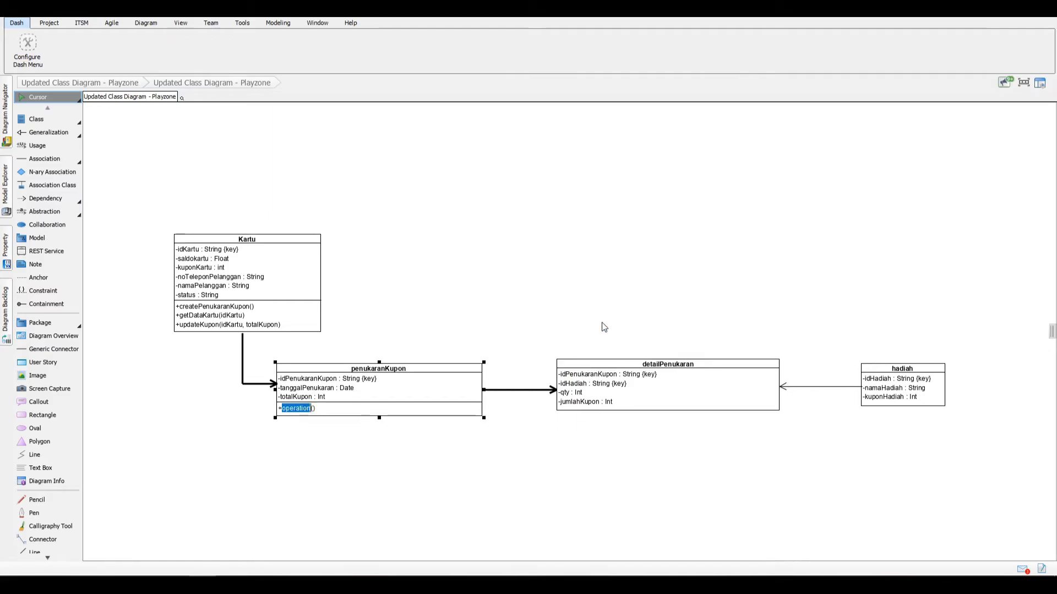
text(creat)
text(ePenukaranKu)
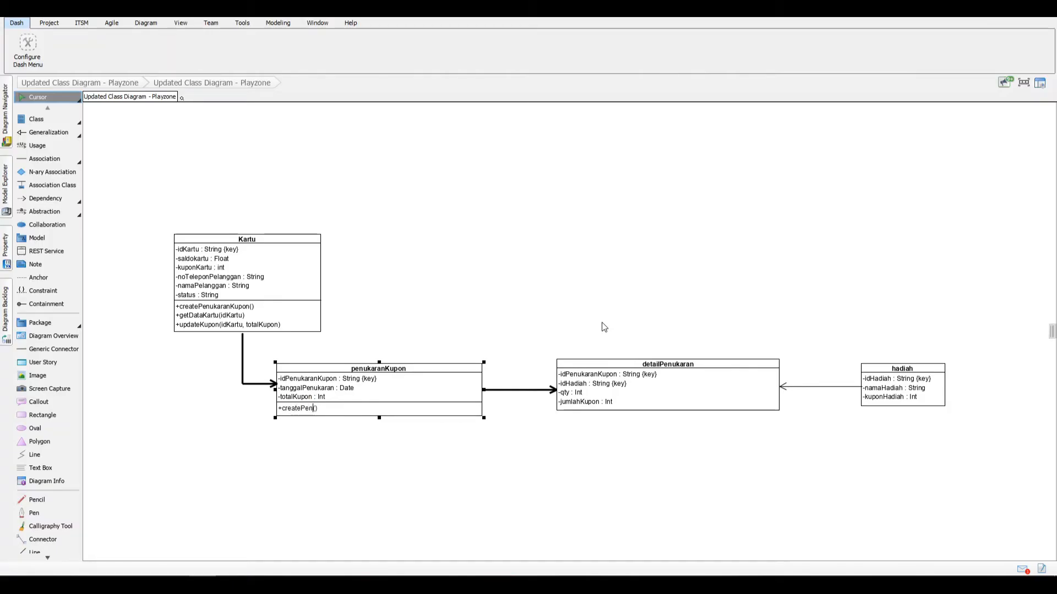
text(pon)
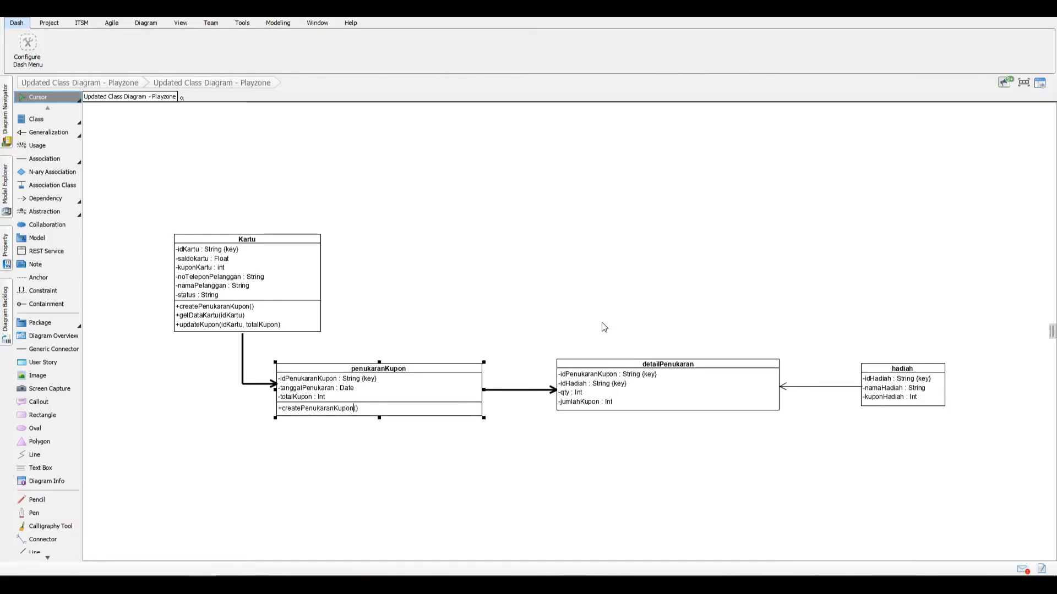
key(Return)
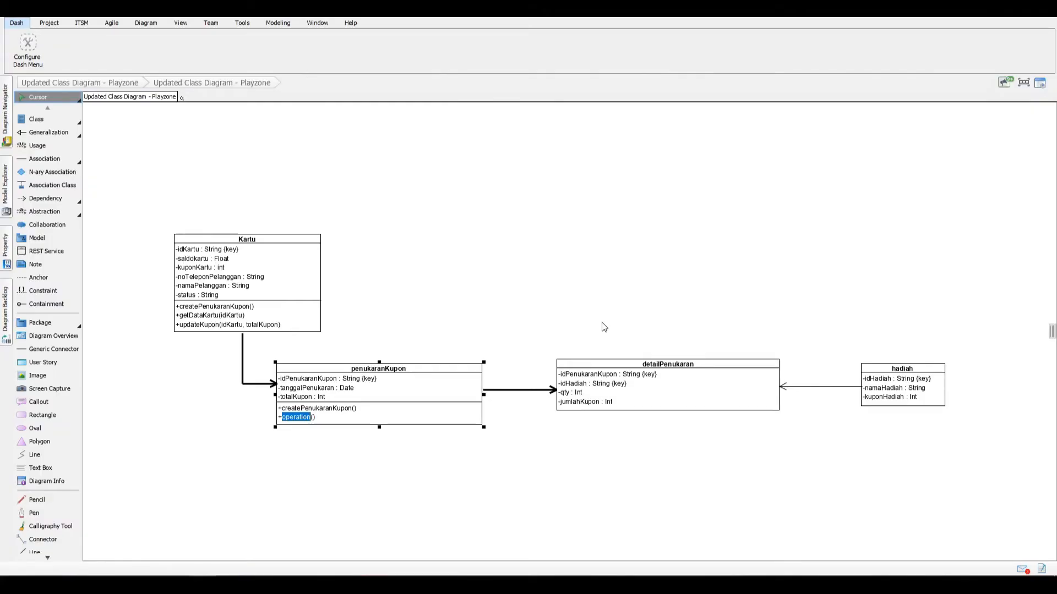
Step: Add the operation addPenukaranKupon(idHadiah, namaHadiah) to the penukaranKupon class
text(addP)
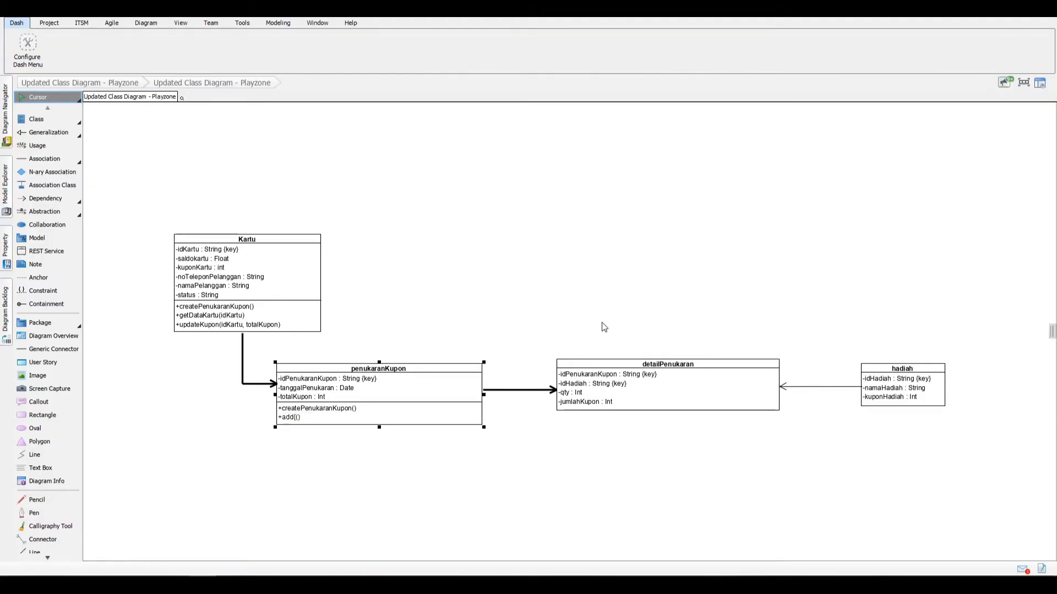
text(enukaranKupon())
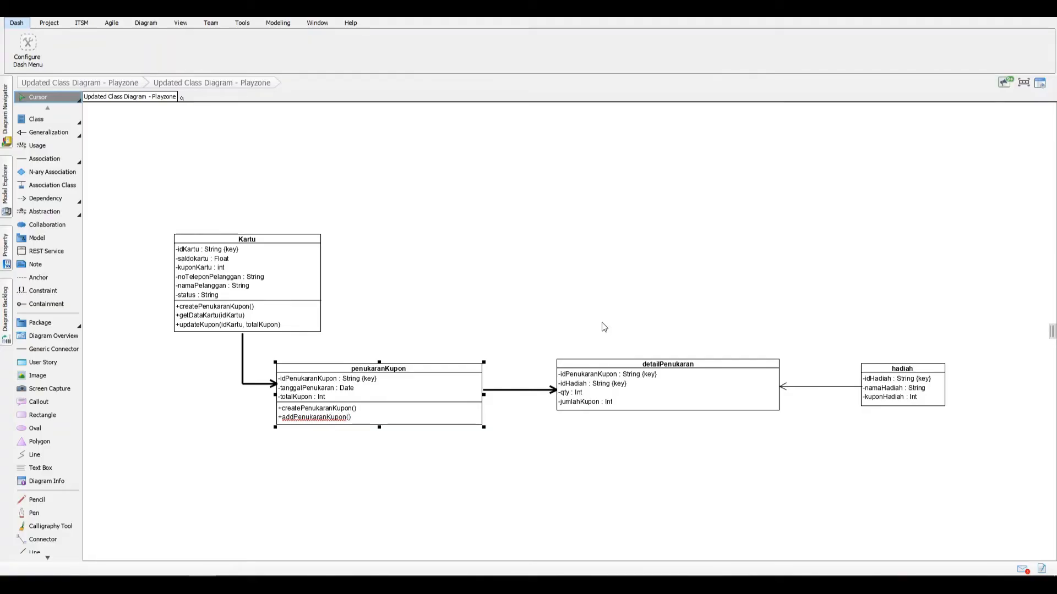
text(idHadiah, namaHadiah)
key(Return)
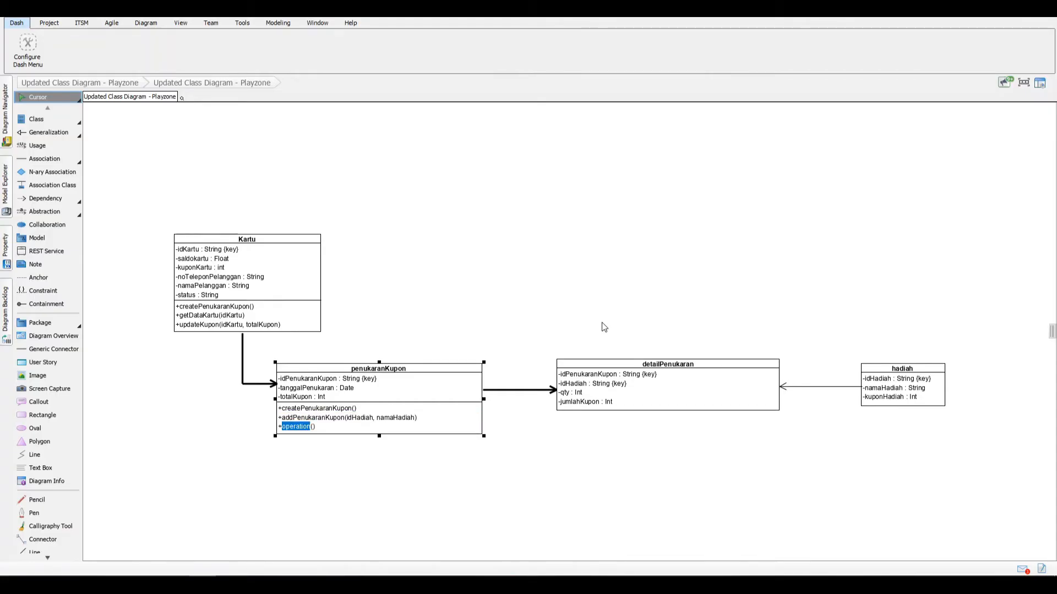
Step: Add the operation save(idKartu, kuponkartu, namaHadiah, kuponHadiah, totalKupon) to the penukaranKupon class, finishing its operation list
text(sa)
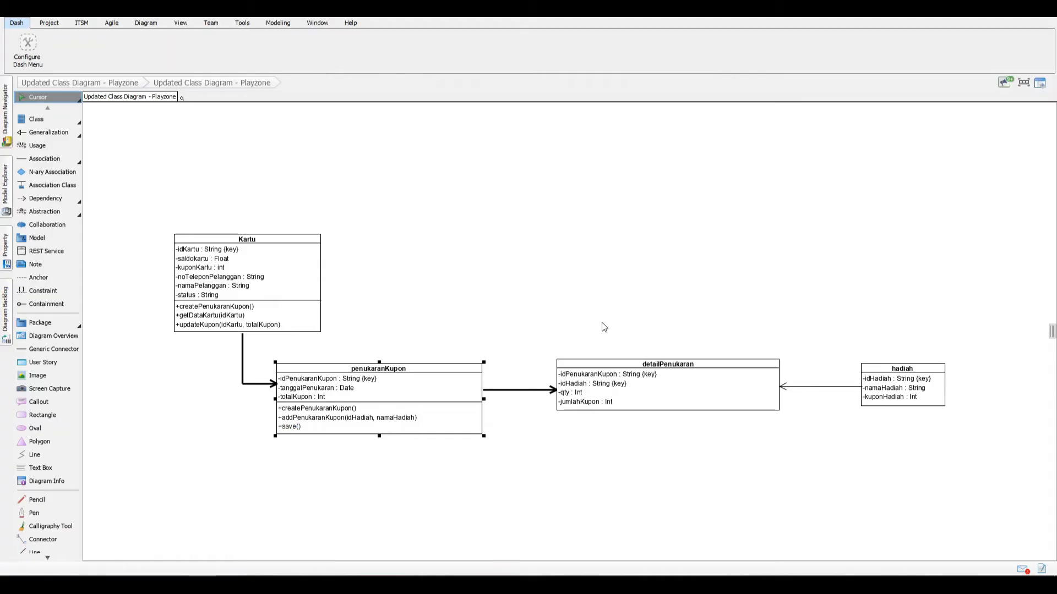
text(idKartu, kuponKartu, namaHadih)
key(BackSpace)
text(ah, )
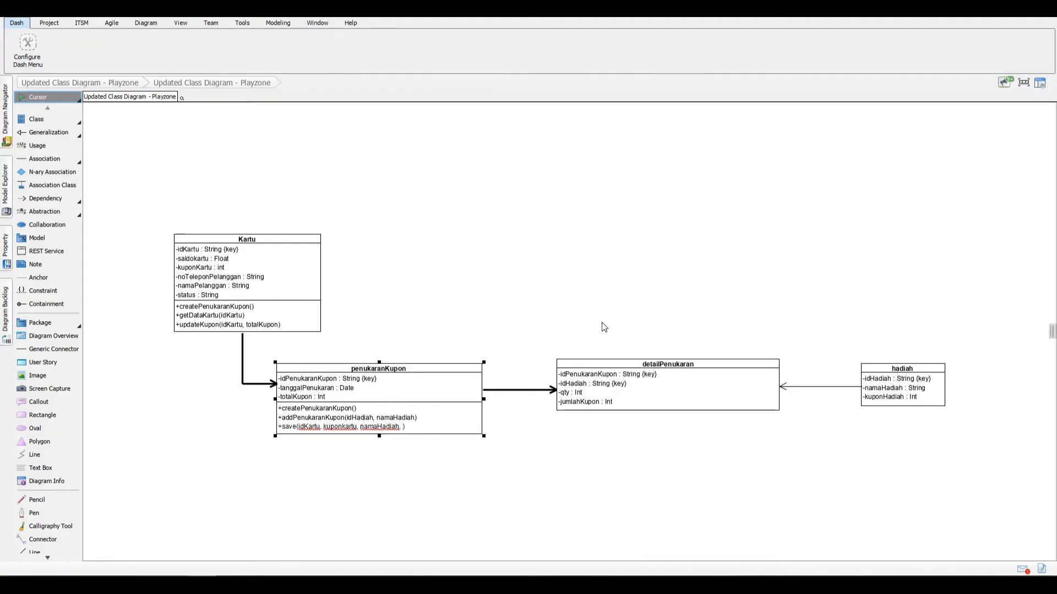
text(kuponhadia)
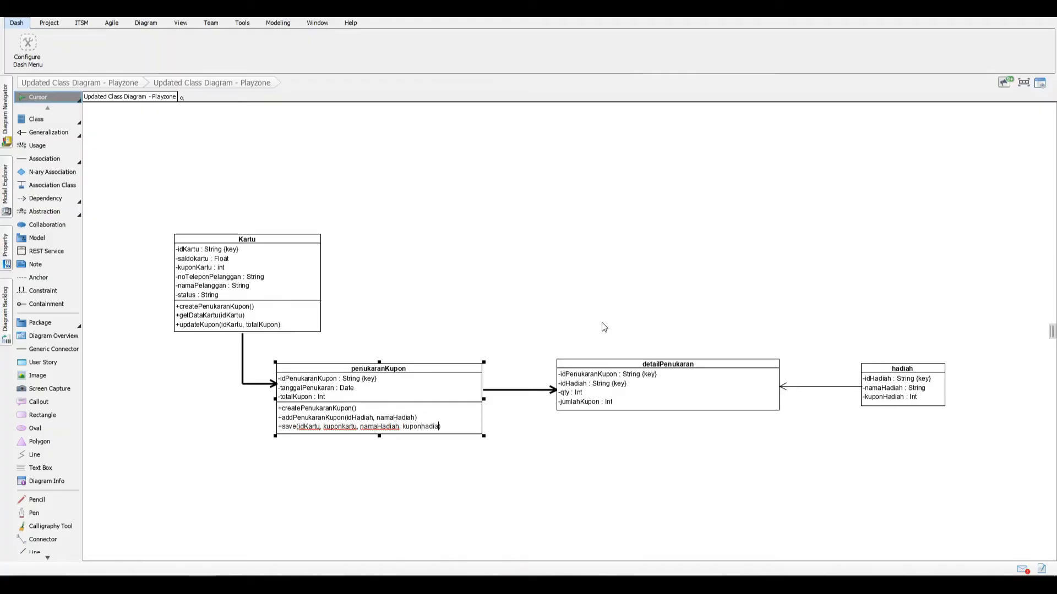
text(diah, totalKupon)
click(515, 452)
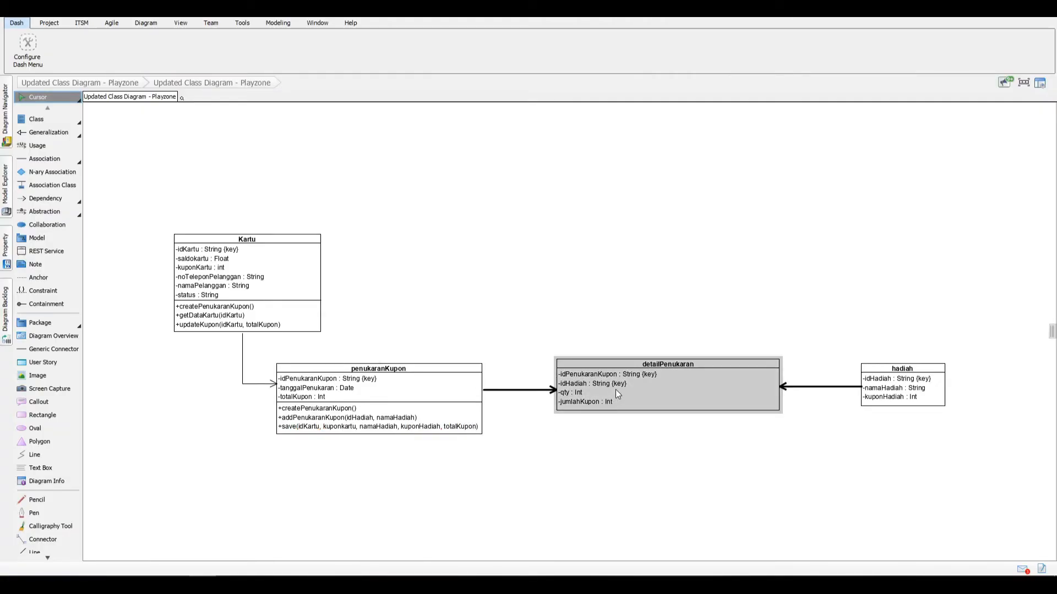
Step: Add the operation createDetail(idHadiah, namaHadiah) to the detailPenukaran class
click(637, 403)
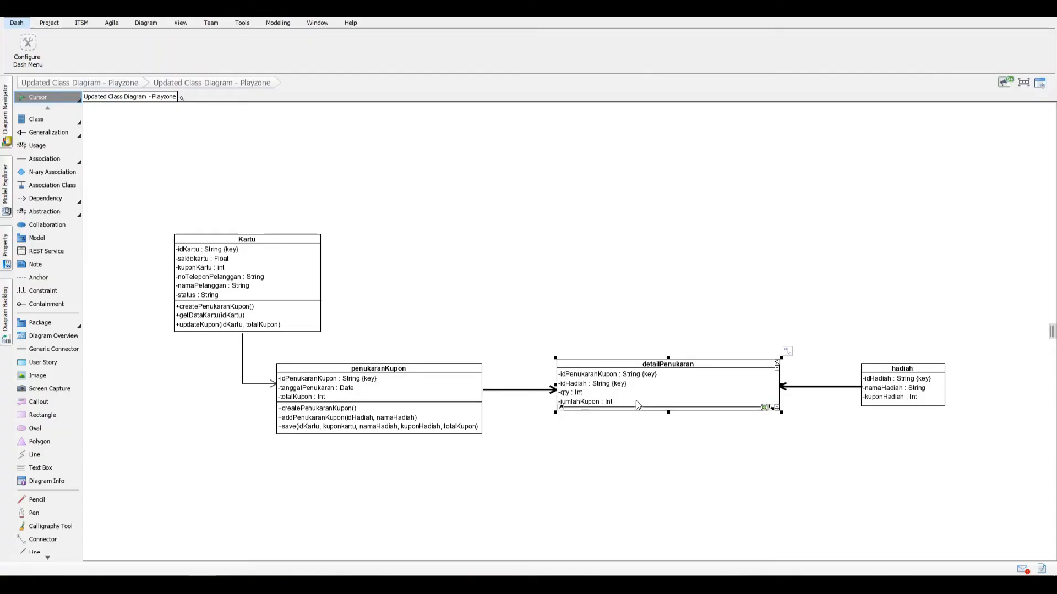
key(alt+shift+o)
text(cre)
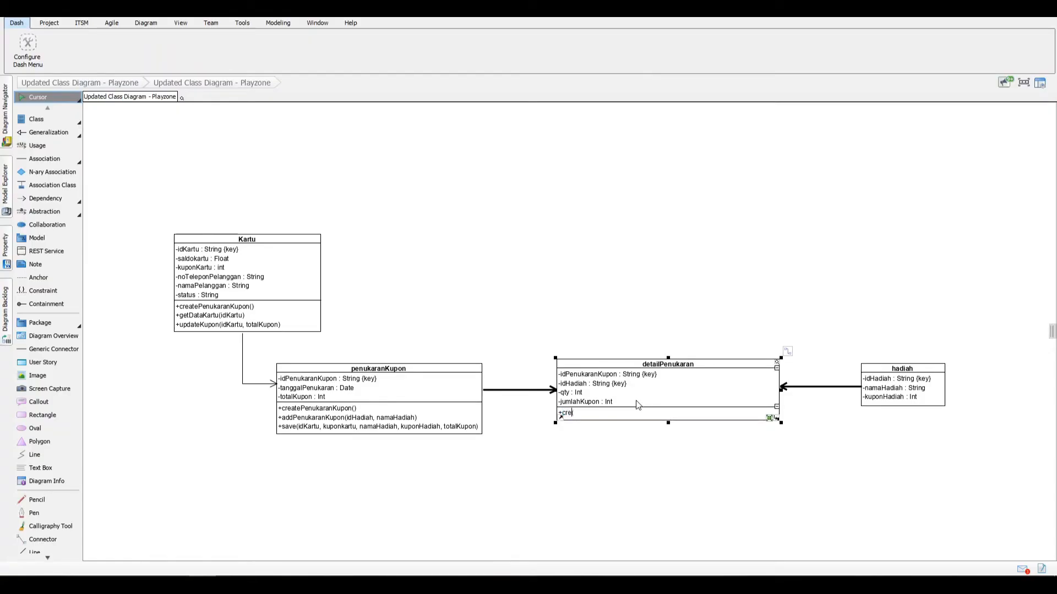
text(ateDetraauk)
key(BackSpace)
key(BackSpace)
text(il)
text(idHadiah, nama HHadiah)
key(Return)
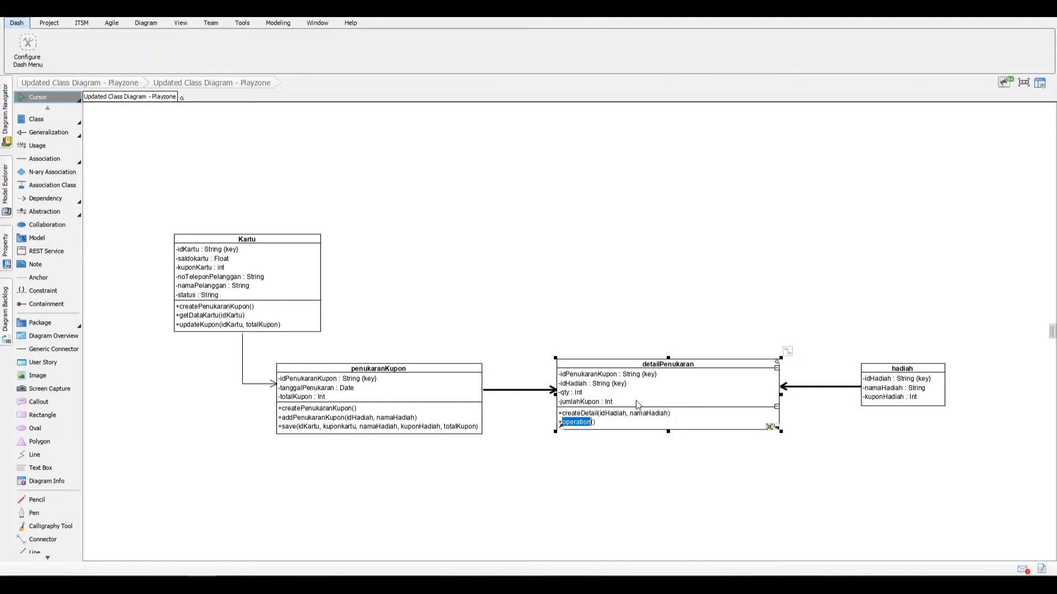
Step: Add the operation save(idKartu, kuponKartu, namaHadiah, kuponHadiah, totalKupon) to the detailPenukaran class, finishing its operation list
text(save()
text(idKartu, )
text(kuponKartu)
text(, namaHadi)
text(ah, kupon)
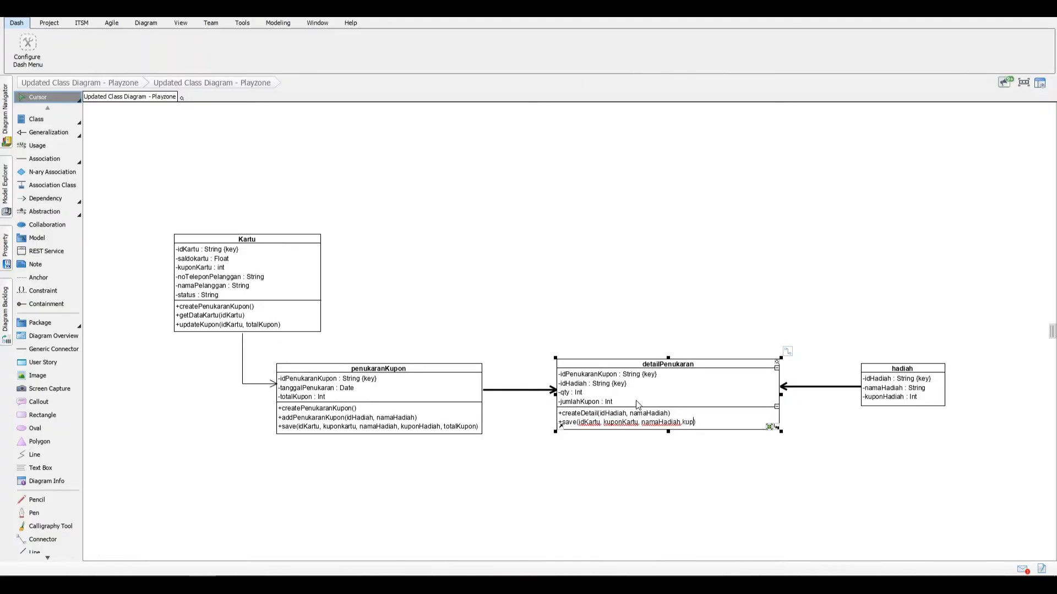
text(onHadiah, totalKupon)
click(790, 457)
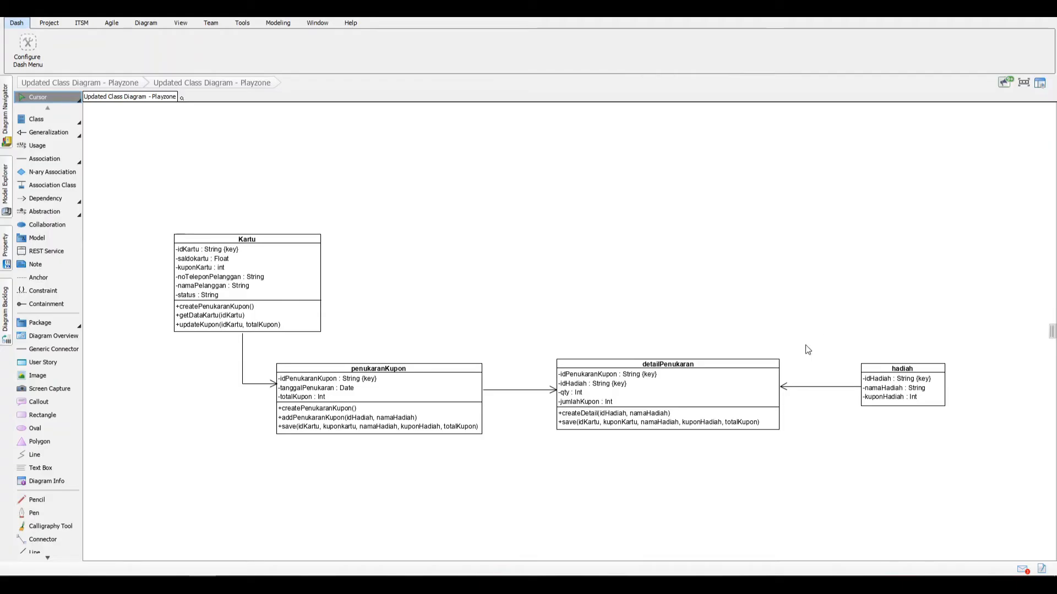
Step: Add the operation getDataHadiah(idHadiah) to the hadiah class
click(920, 369)
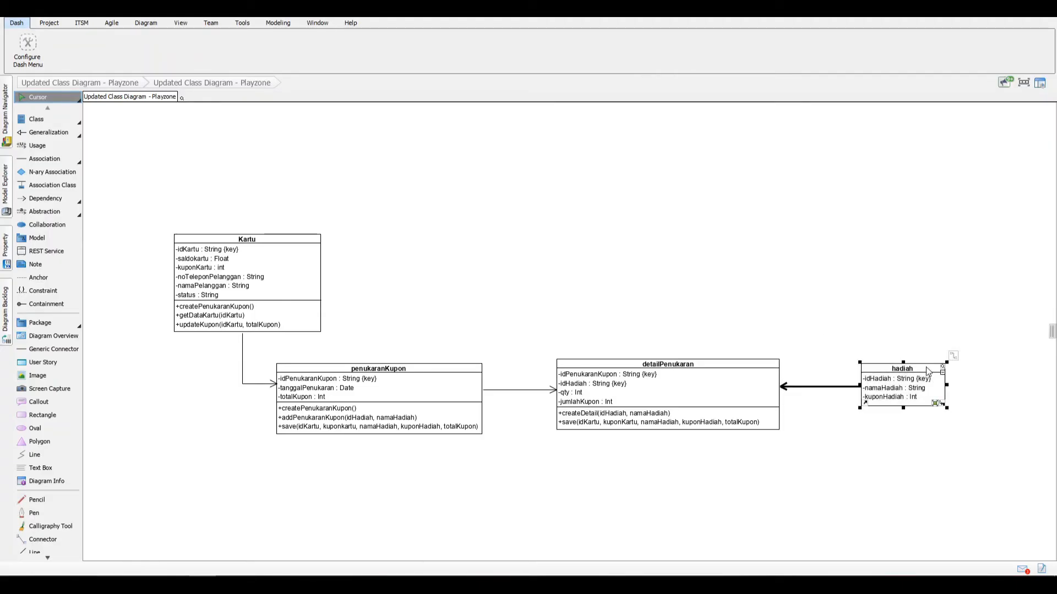
key(alt+shift+o)
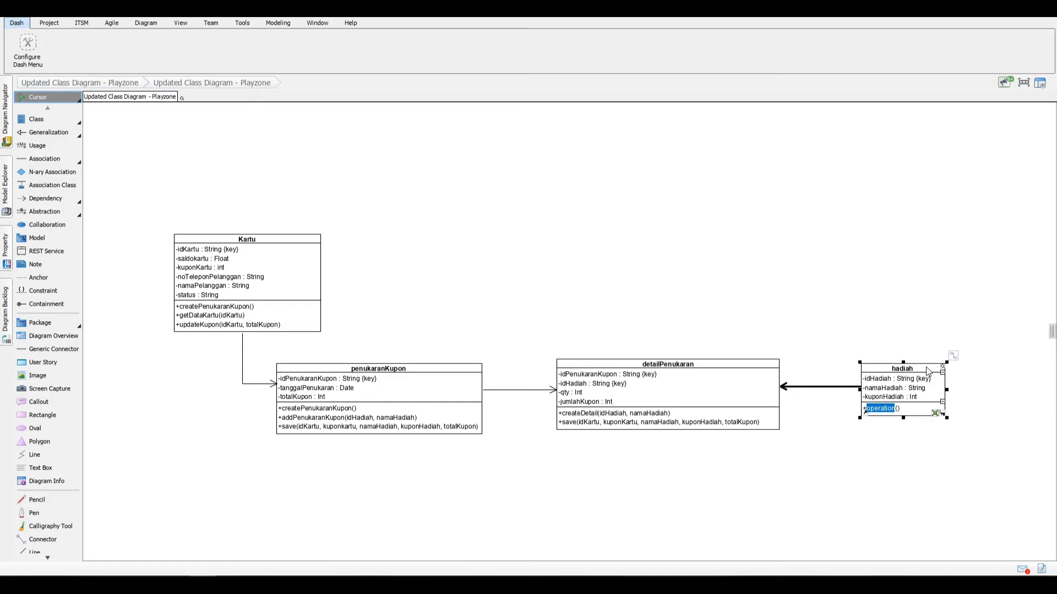
text(getDataHadiah()idHadiah)
key(Return)
Step: Add the operation updateStock(idHadiah) to the hadiah class, finishing its operation list
text(updateStock()
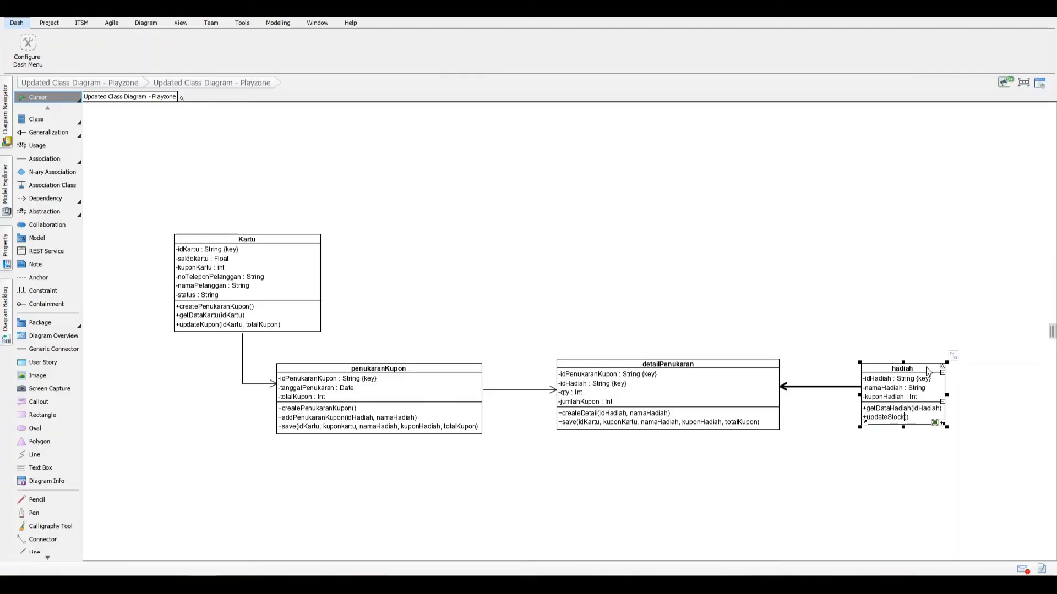
text(idHadiah)
click(906, 312)
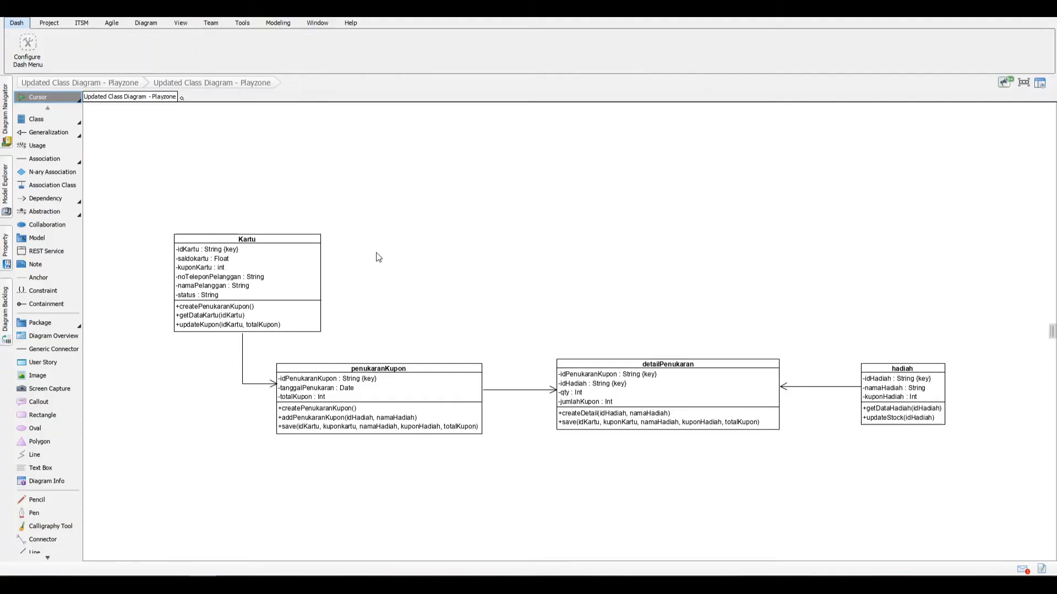
Step: Create a class named "<<Controller>> penukaranKuponHandler" in the empty area above the penukaranKupon class
click(52, 120)
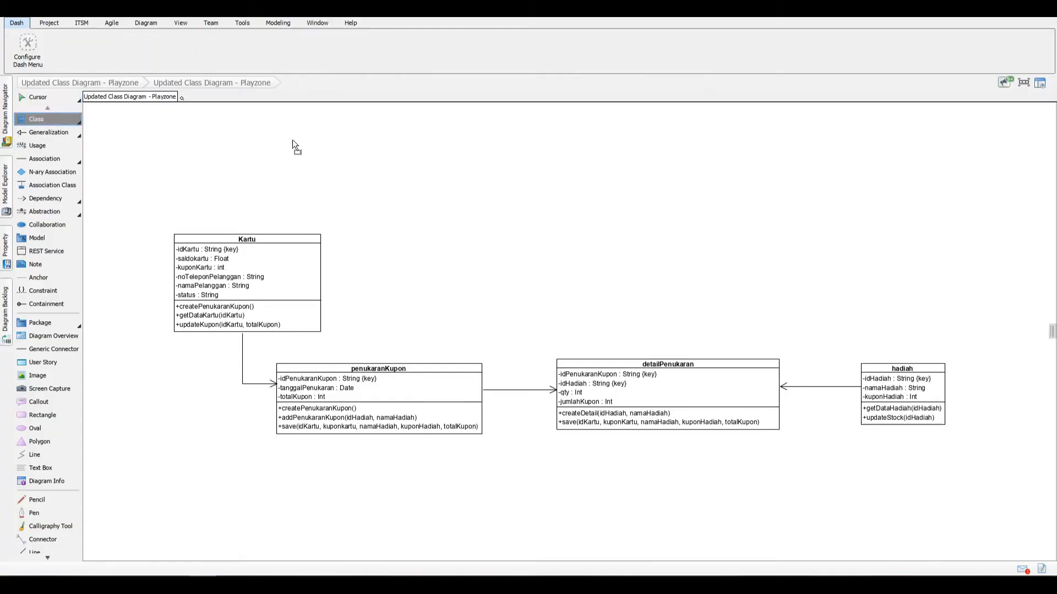
click(413, 167)
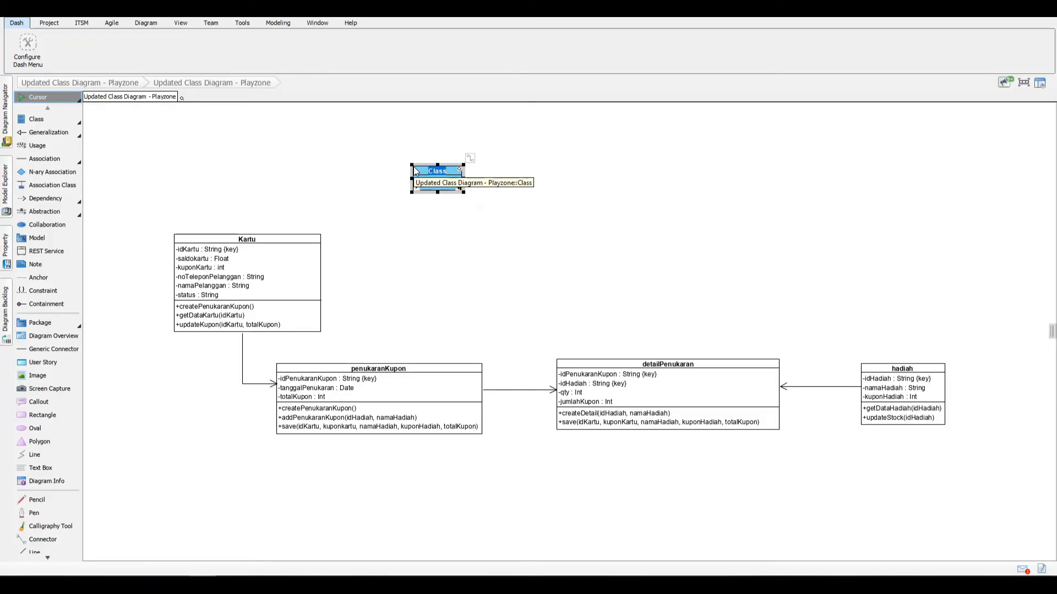
text(ontroller>>)
text( Penuku)
key(BackSpace)
key(BackSpace)
key(BackSpace)
key(BackSpace)
key(BackSpace)
key(BackSpace)
text(penukaranK)
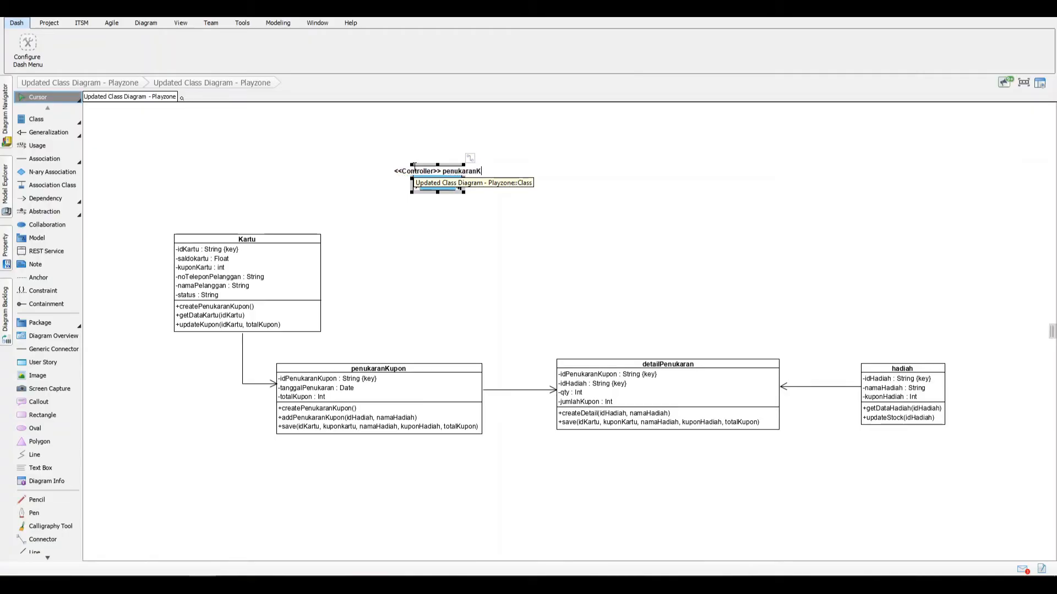
text(uponHandler)
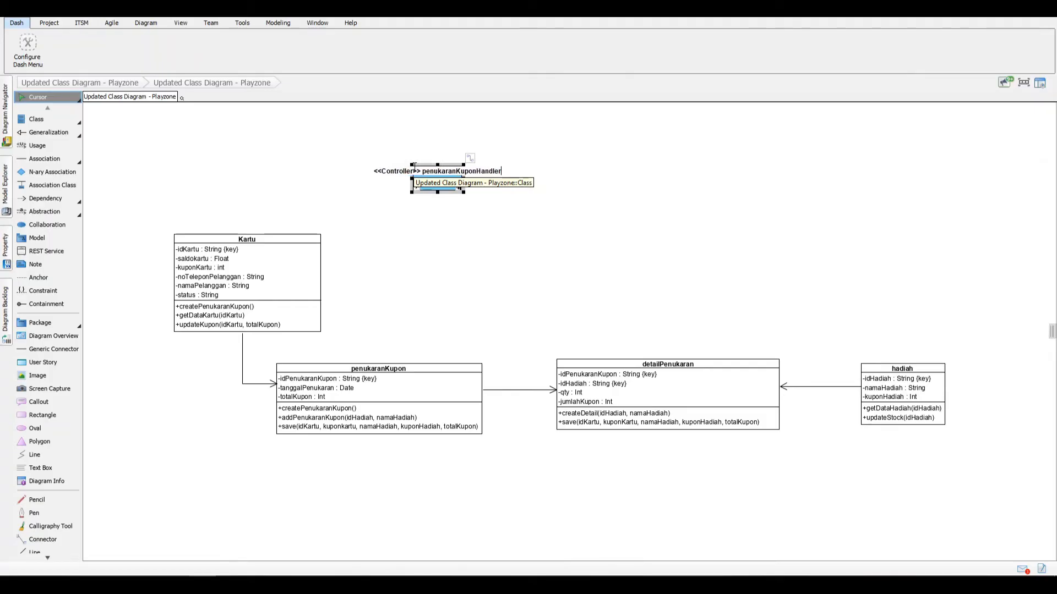
key(Return)
mouse_move(500, 180)
mouse_down()
mouse_move(478, 179)
mouse_move(493, 176)
mouse_up()
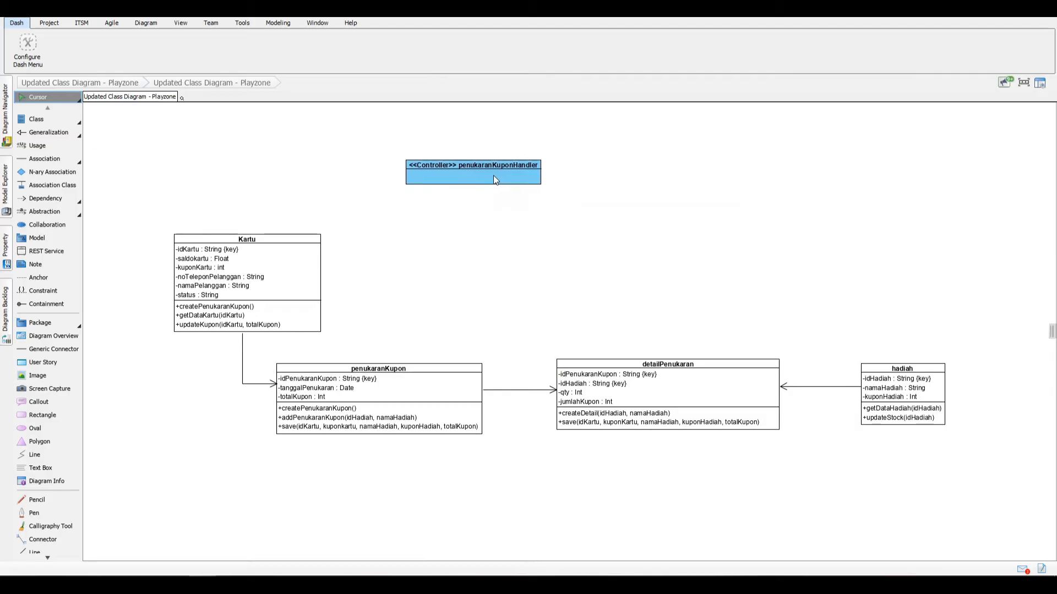
Step: Add the operation menggesekkartu(idKartu) to the penukaranKuponHandler controller class
click(494, 179)
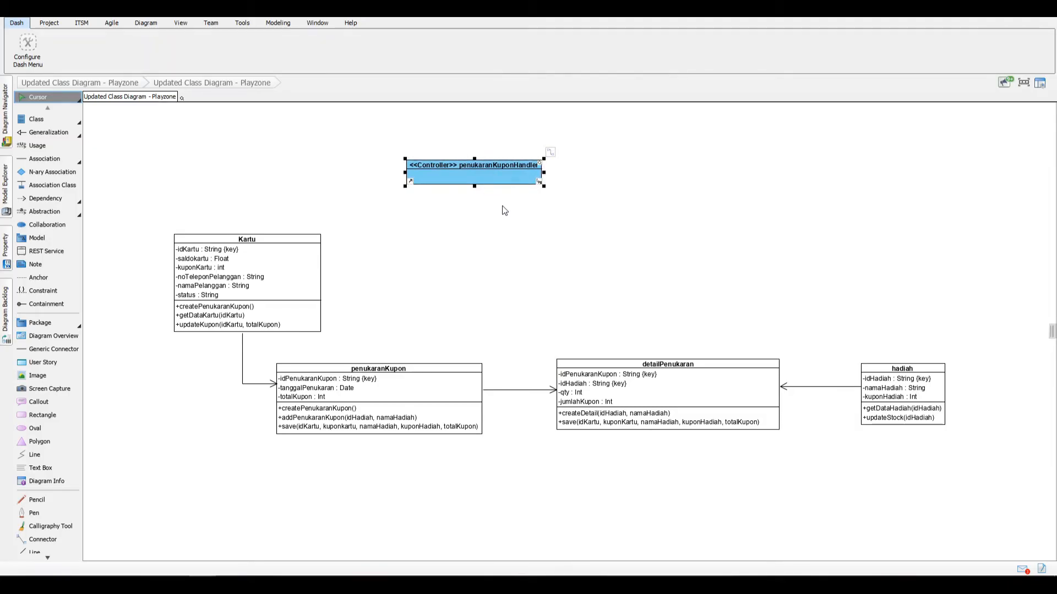
right_click(506, 177)
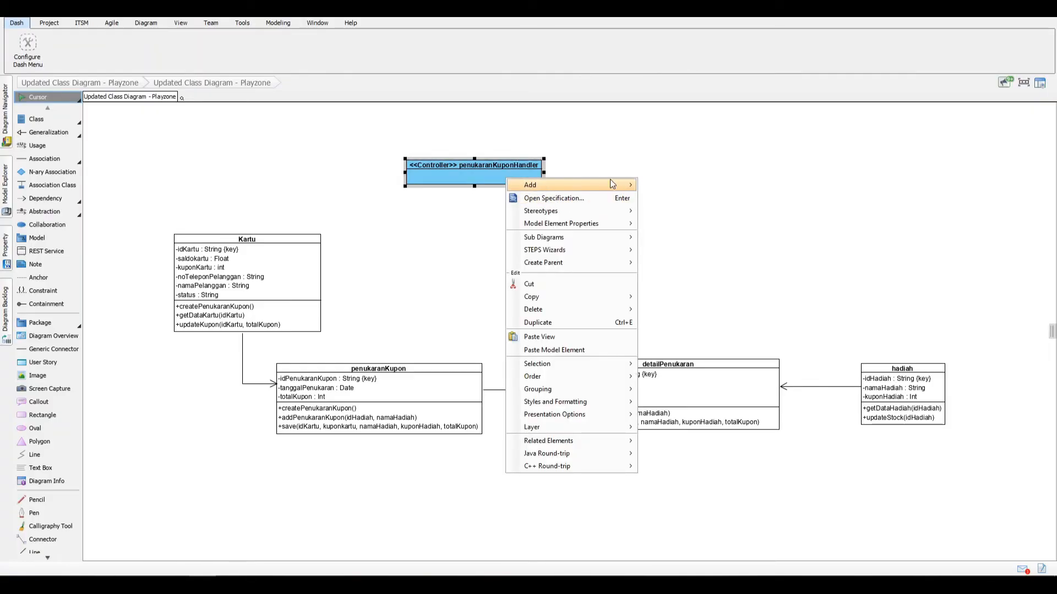
mouse_move(610, 180)
click(694, 212)
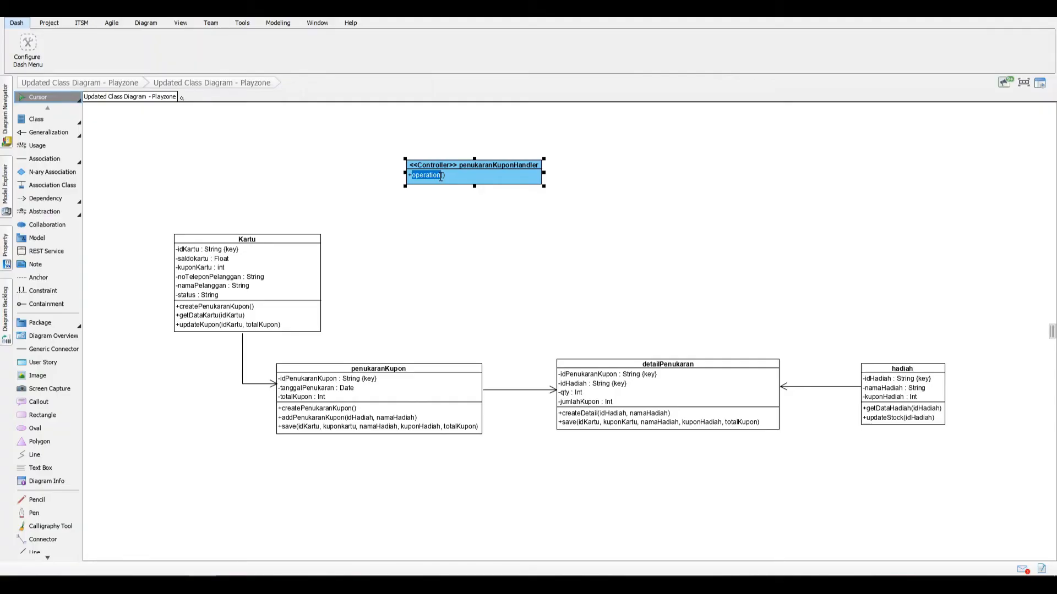
text(menggesekkartu(idKartu)
key(Return)
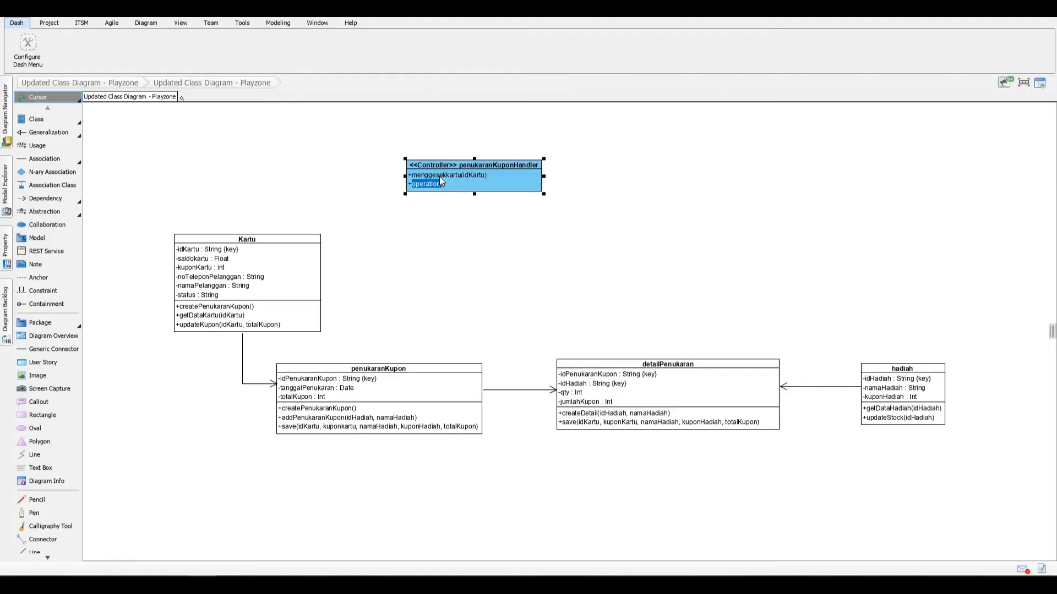
Step: Add the operation addPenukaranKupon(idHadiah, namaHadiah) to the penukaranKuponHandler class
text(addPenukaranKupon(idHadiah, namaHadiah)
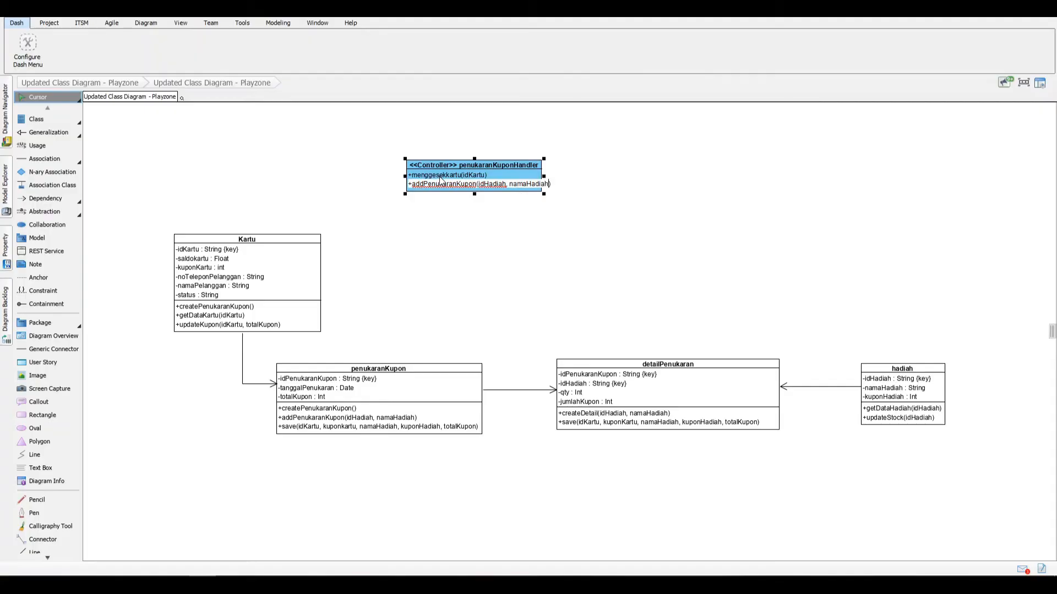
key(Return)
Step: Add the operation save(idkartu, kuponkartu, namaHadiah, kuponHadiah, totalKupon) to the penukaranKuponHandler class
text(sa)
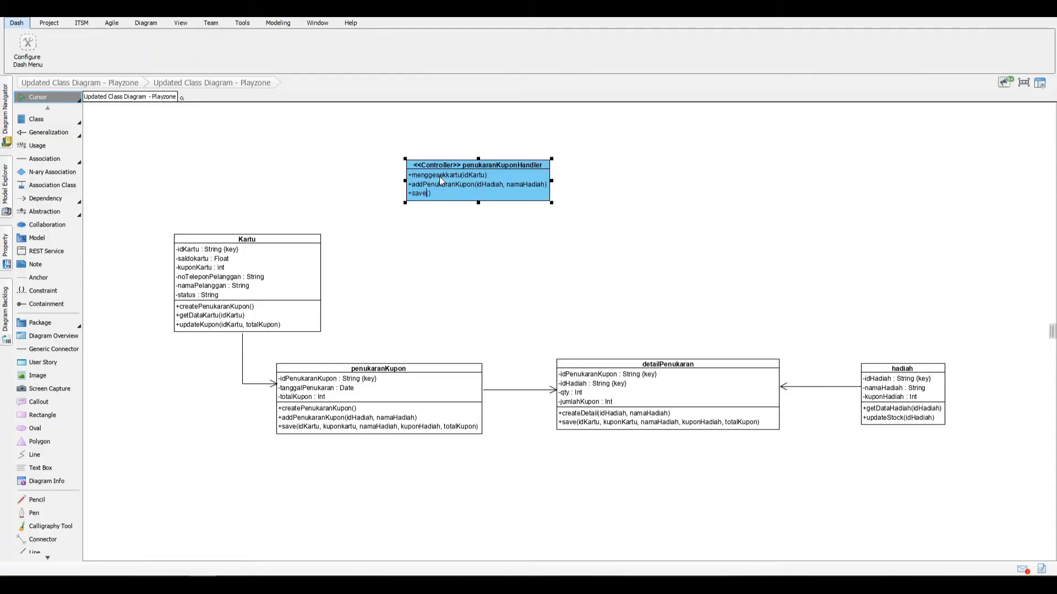
text(ve(id)
text(kartu, kuponkartu,)
text( na)
text(maHadiah, )
text(kuponhadi)
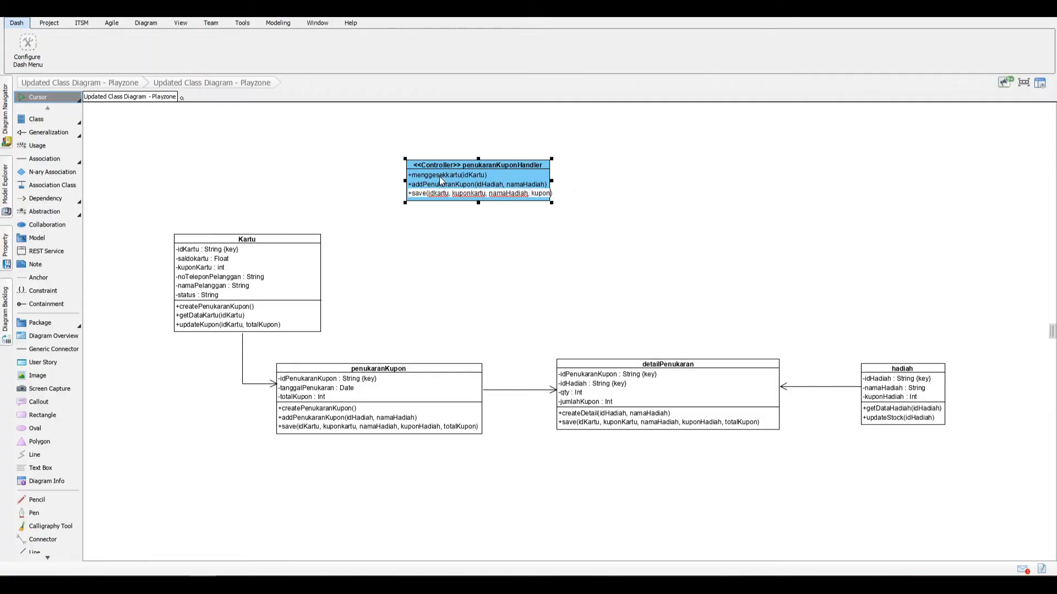
text(ah, totalKupon)
key(Return)
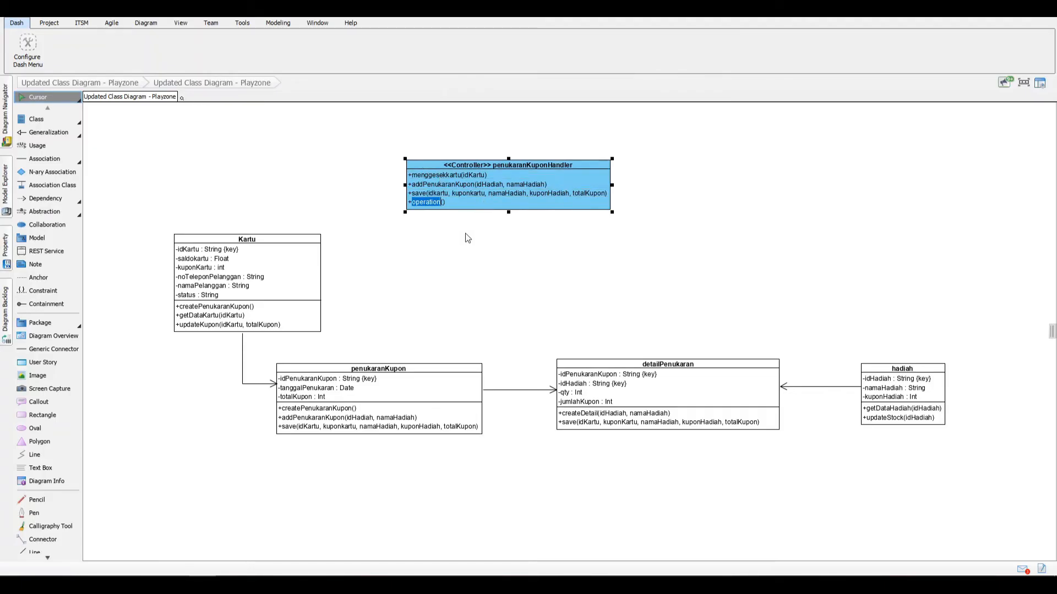
Step: Delete the surplus placeholder operation from the penukaranKuponHandler class, then fit the box's height and shift it slightly left
right_click(435, 200)
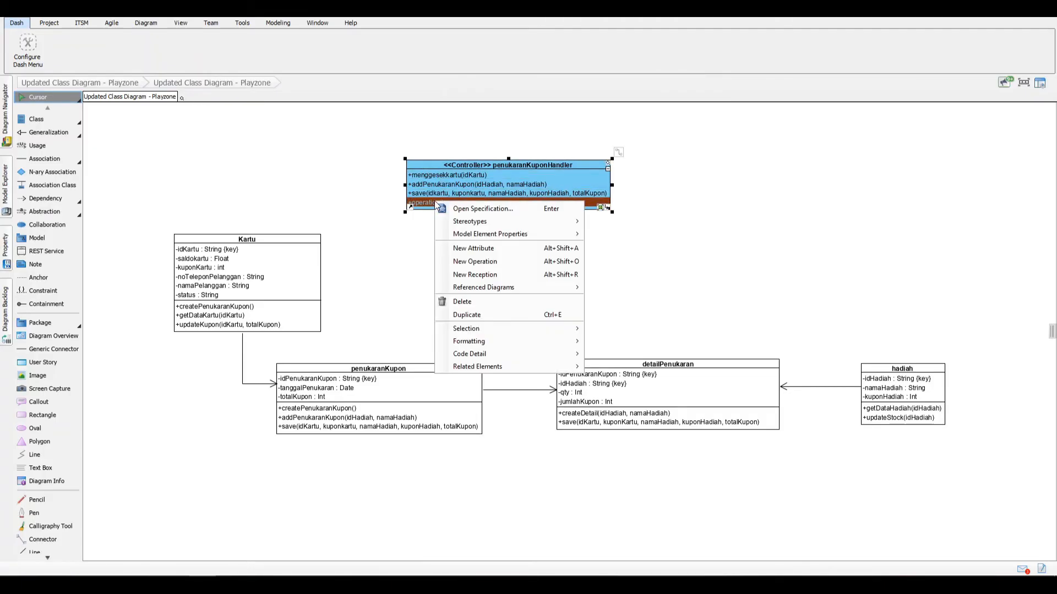
click(485, 302)
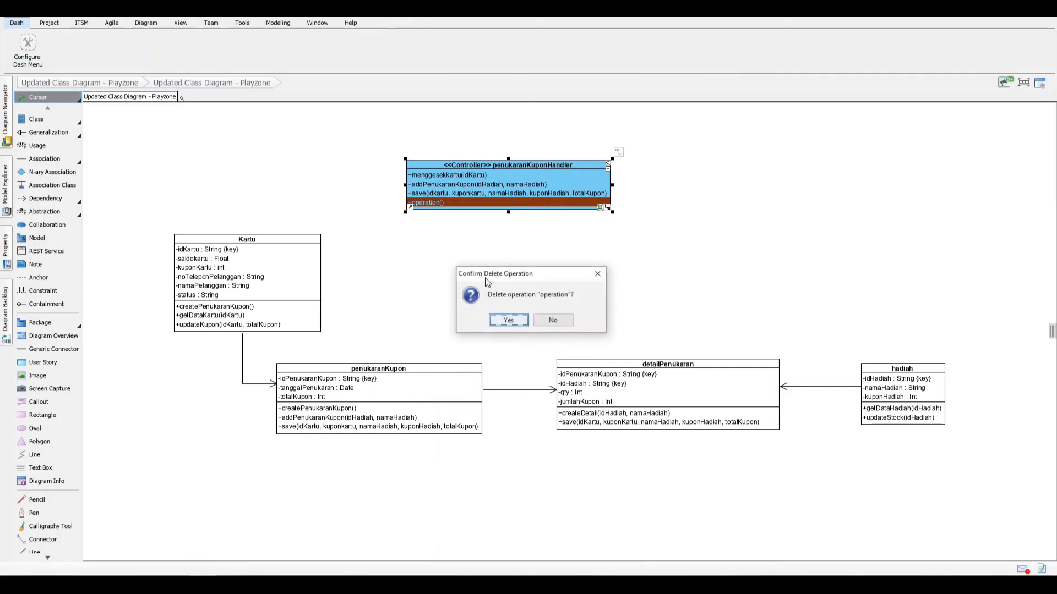
click(508, 320)
drag(508, 213, 509, 205)
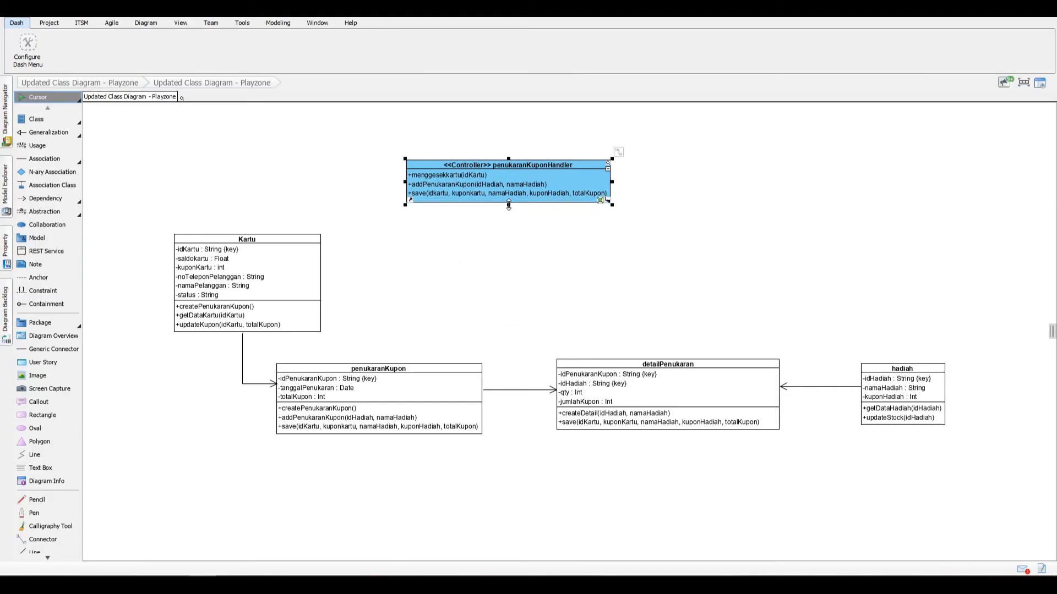
drag(549, 175, 541, 175)
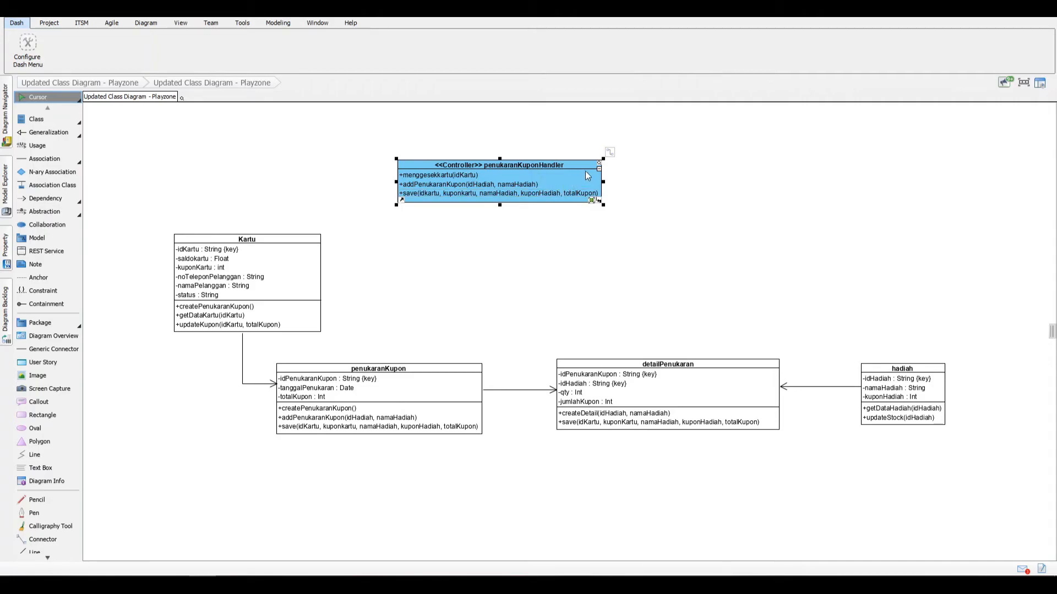
Step: Draw associations from the penukaranKuponHandler class to the Kartu class and to the penukaranKupon class
drag(609, 152, 326, 246)
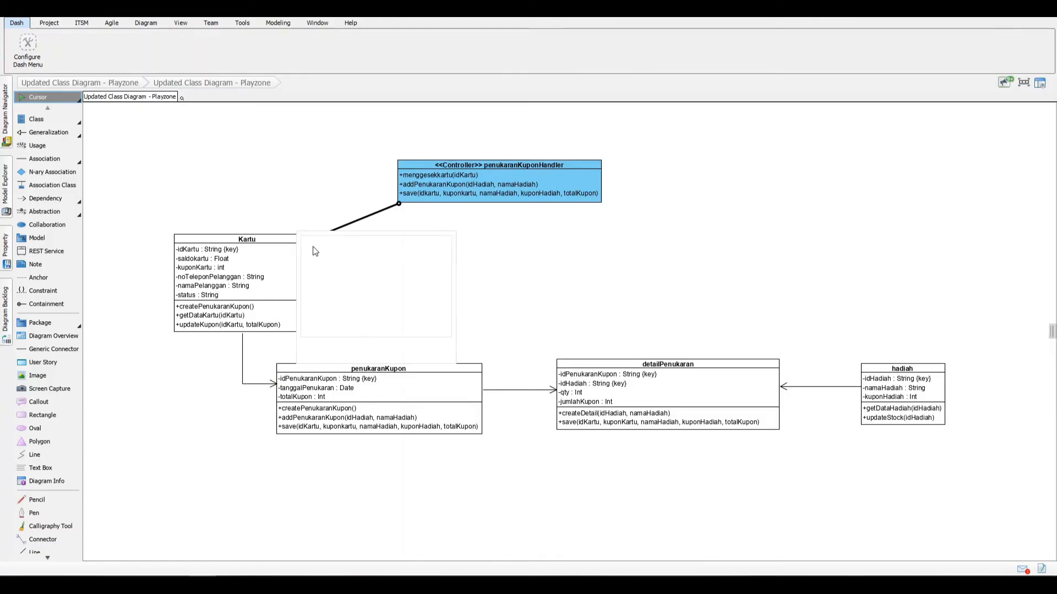
click(318, 242)
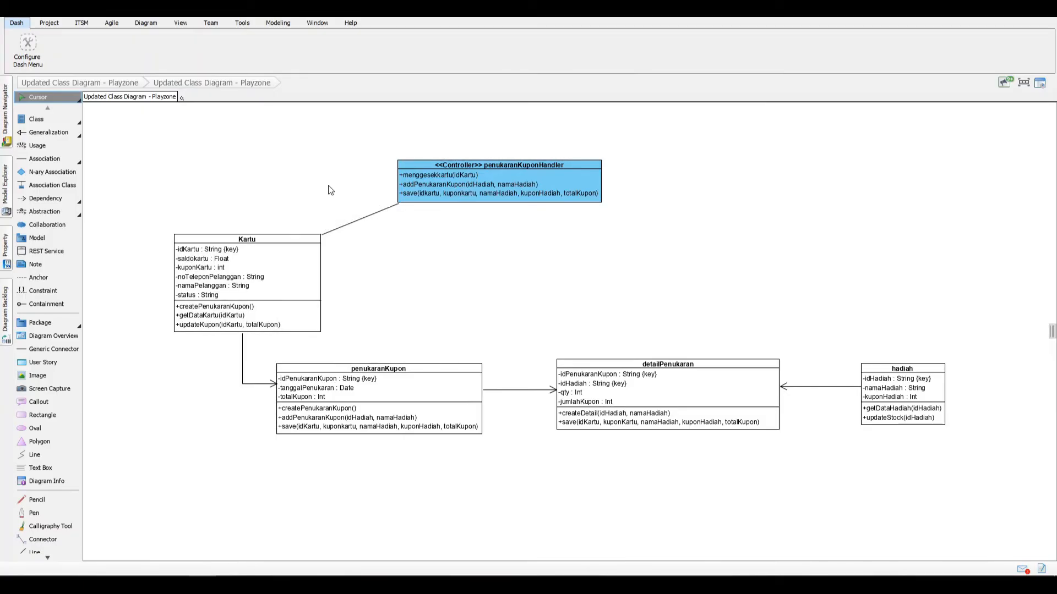
click(424, 189)
drag(614, 156, 446, 375)
click(450, 374)
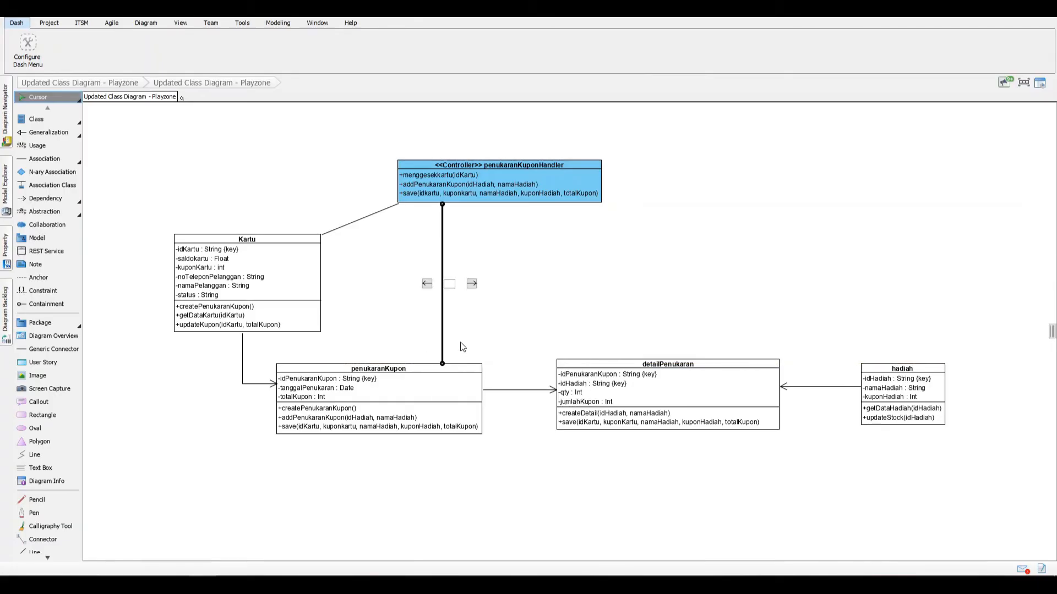
Step: Set Navigable to Unspecified at the controller end of both associations so their arrows point to Kartu and penukaranKupon
right_click(397, 209)
mouse_move(446, 227)
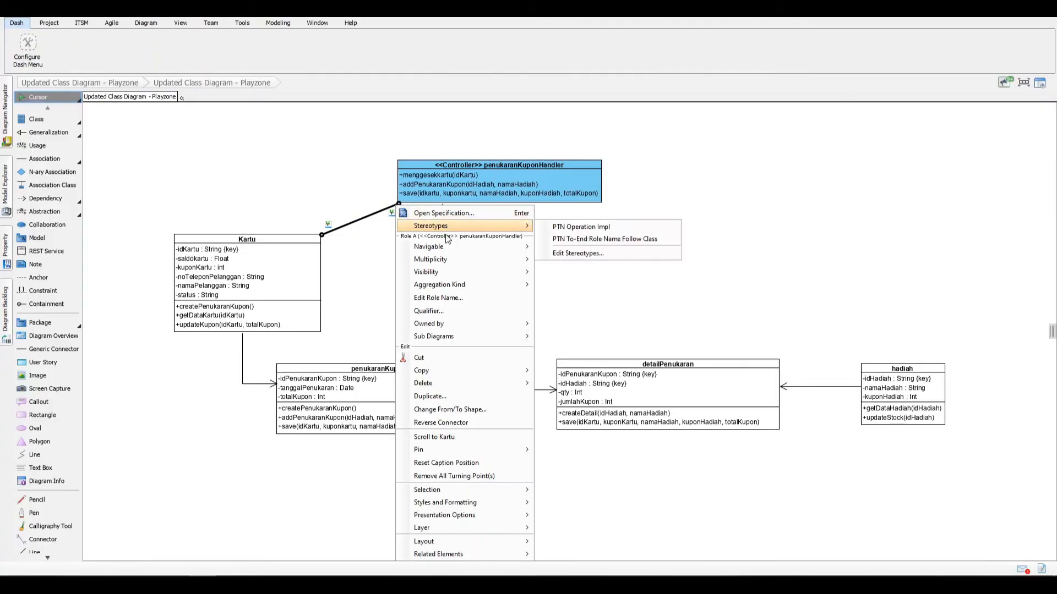
mouse_move(460, 247)
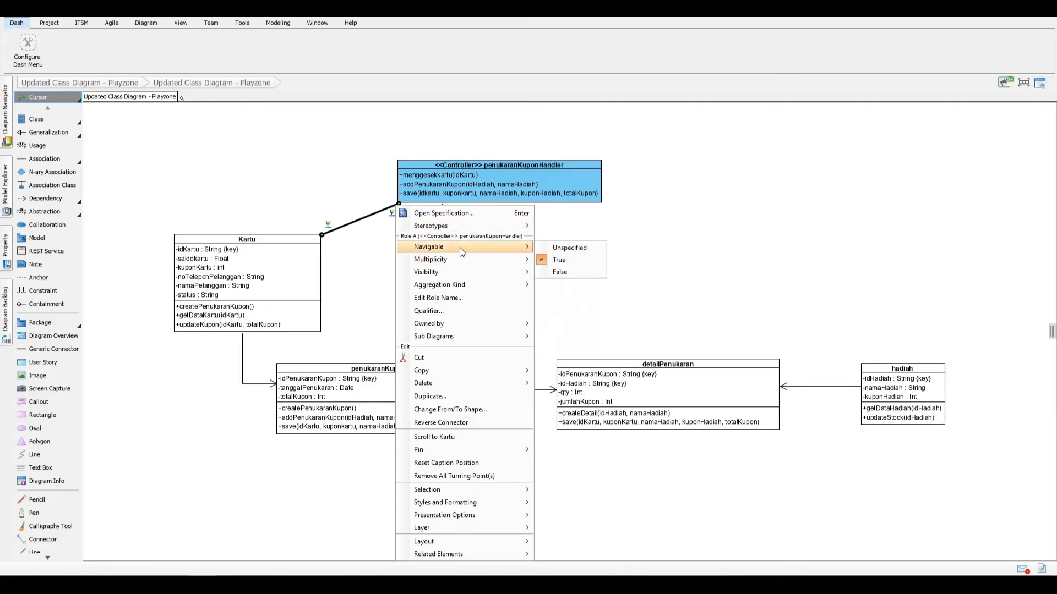
click(557, 248)
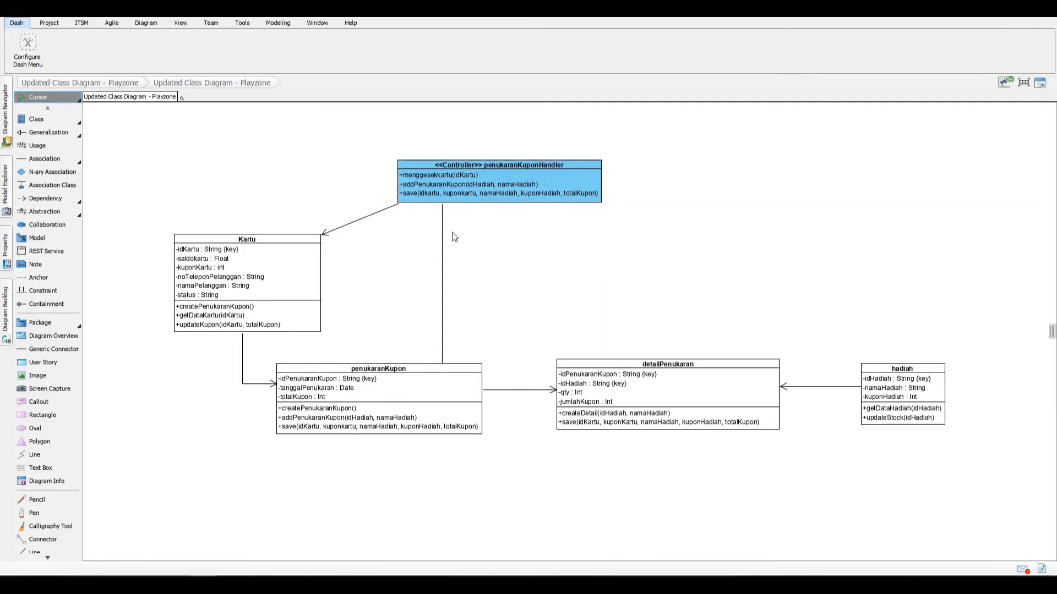
right_click(441, 214)
mouse_move(575, 258)
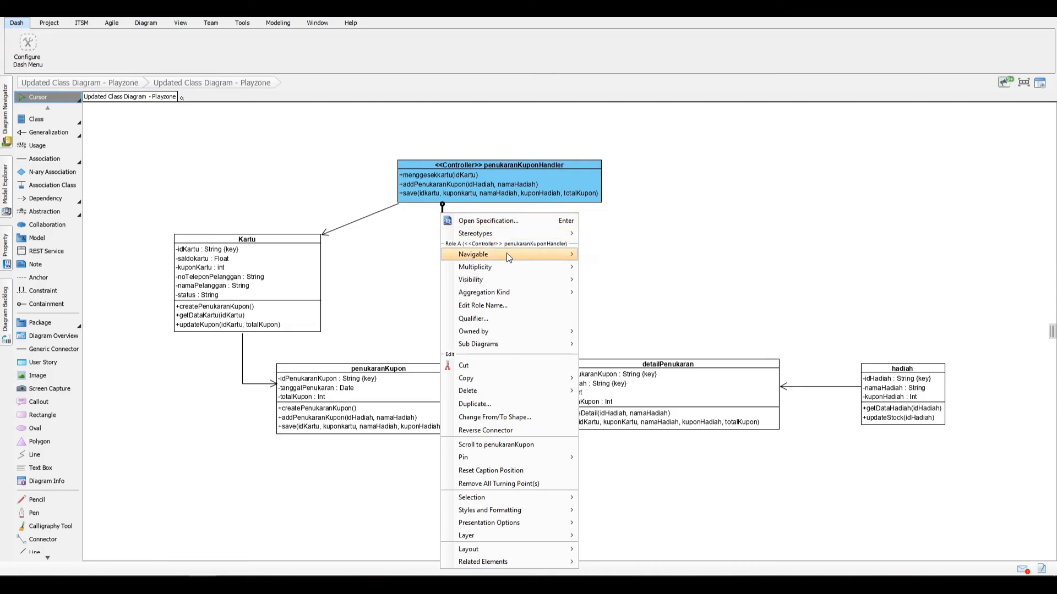
click(612, 256)
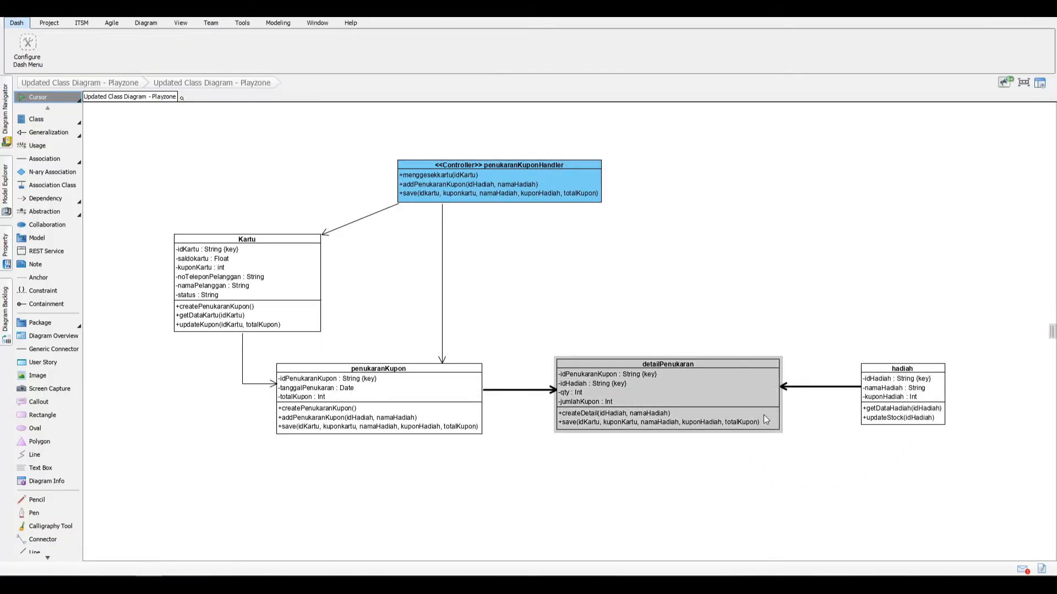
Step: Point the detailPenukaran–hadiah association towards hadiah by setting Navigable to True at the hadiah end and Unspecified at the detailPenukaran end
right_click(858, 388)
mouse_move(909, 291)
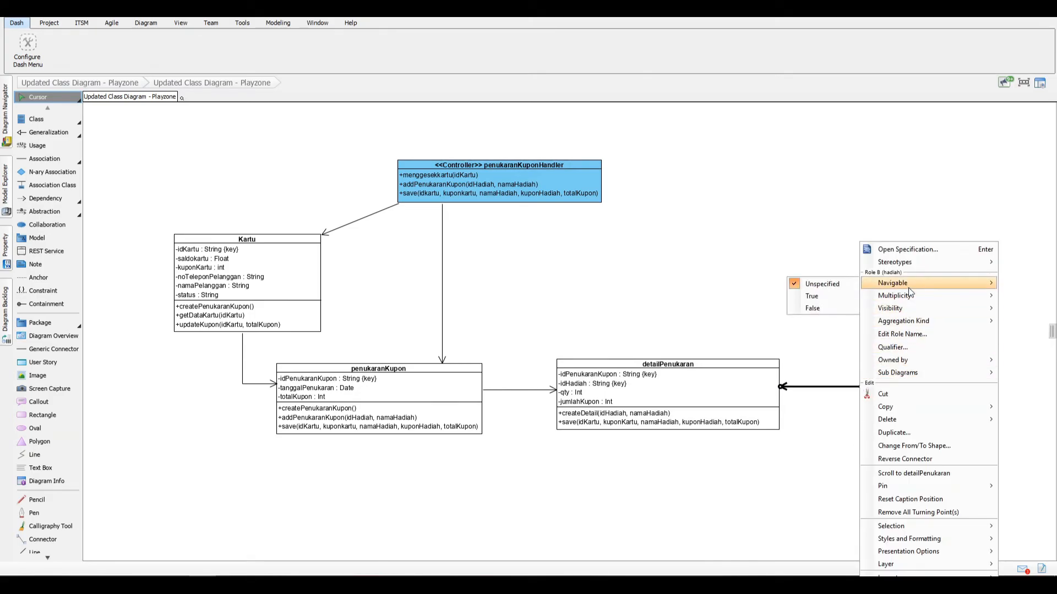
click(835, 295)
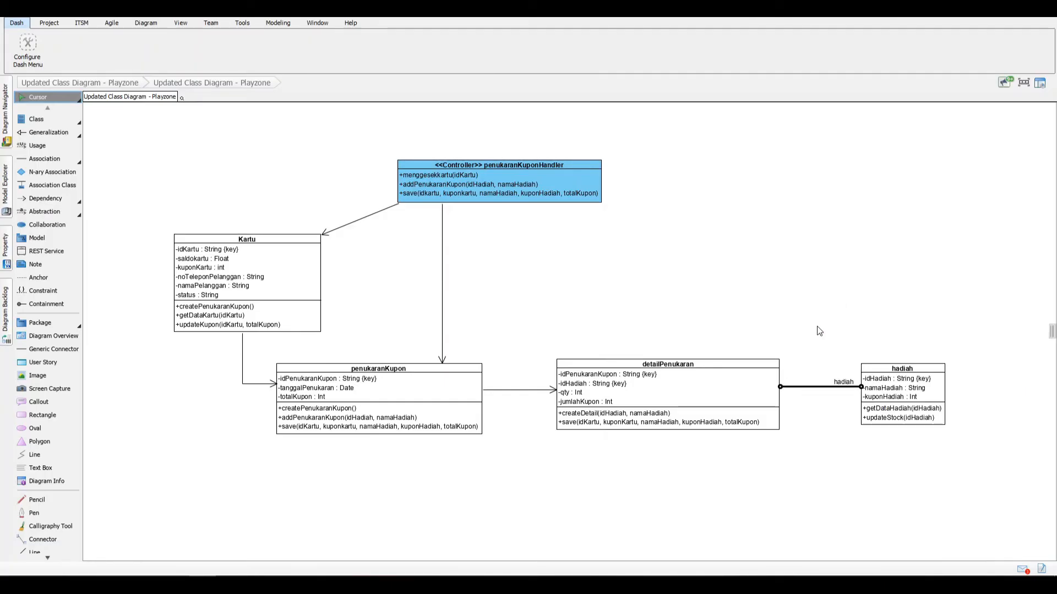
right_click(784, 388)
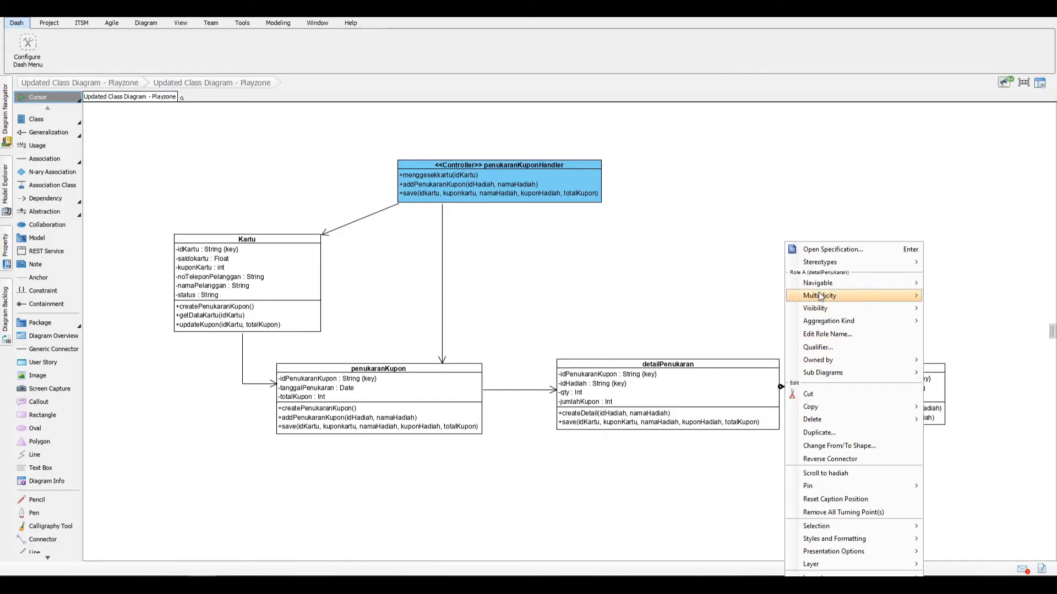
mouse_move(824, 287)
click(952, 286)
Step: Remove the role name "hadiah" from the association between detailPenukaran and hadiah
click(851, 382)
drag(851, 380, 841, 365)
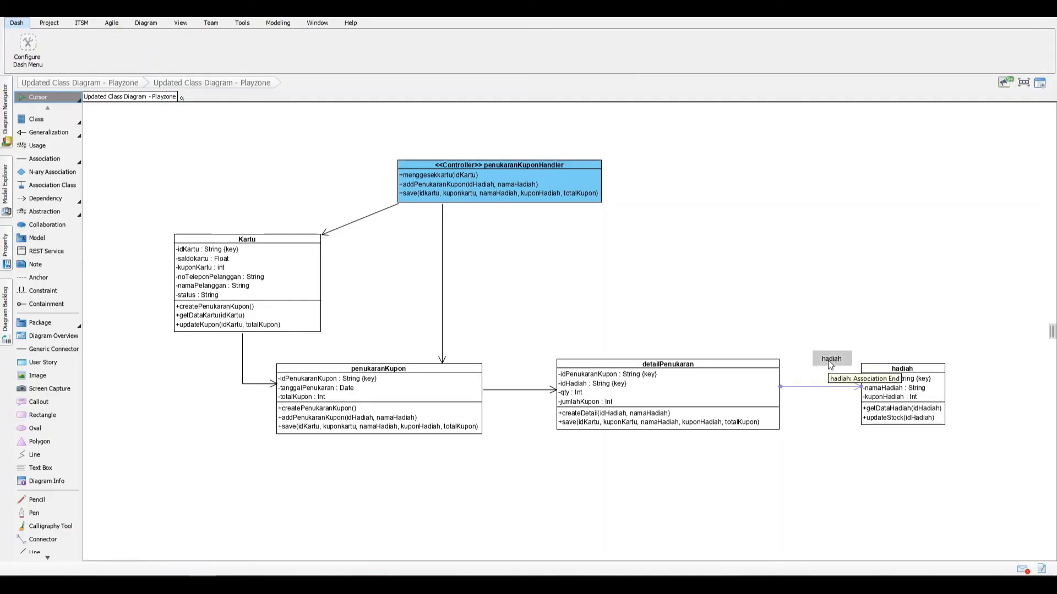
right_click(829, 360)
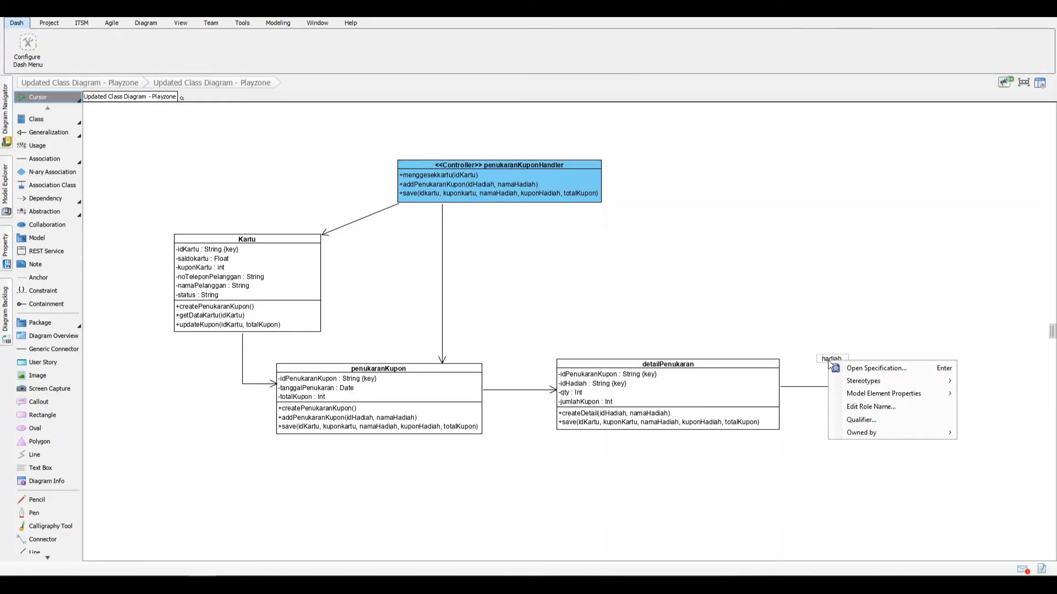
click(828, 359)
drag(830, 357, 830, 361)
double_click(830, 361)
key(BackSpace)
click(852, 363)
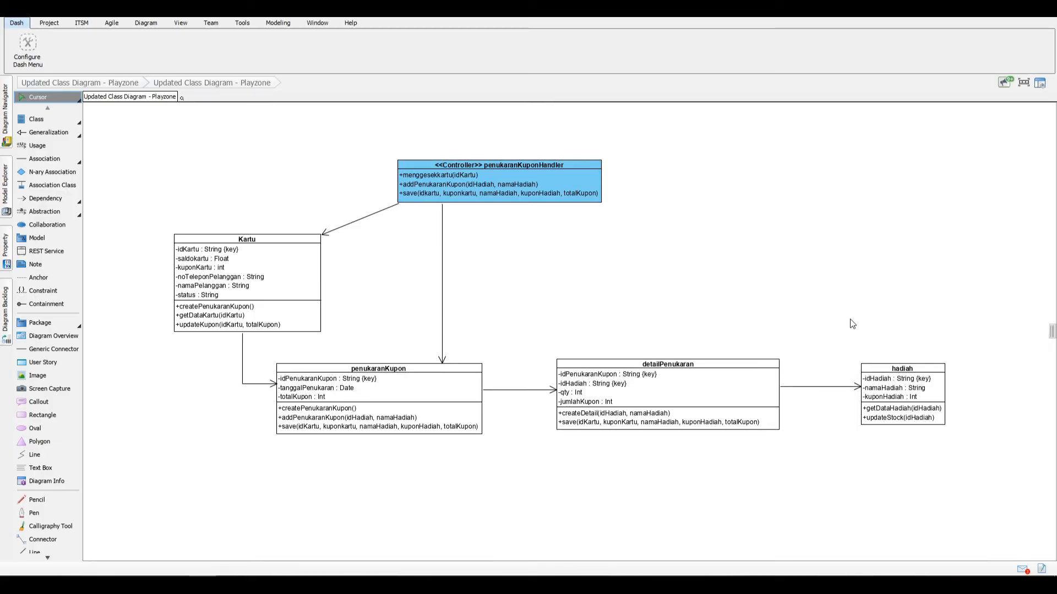
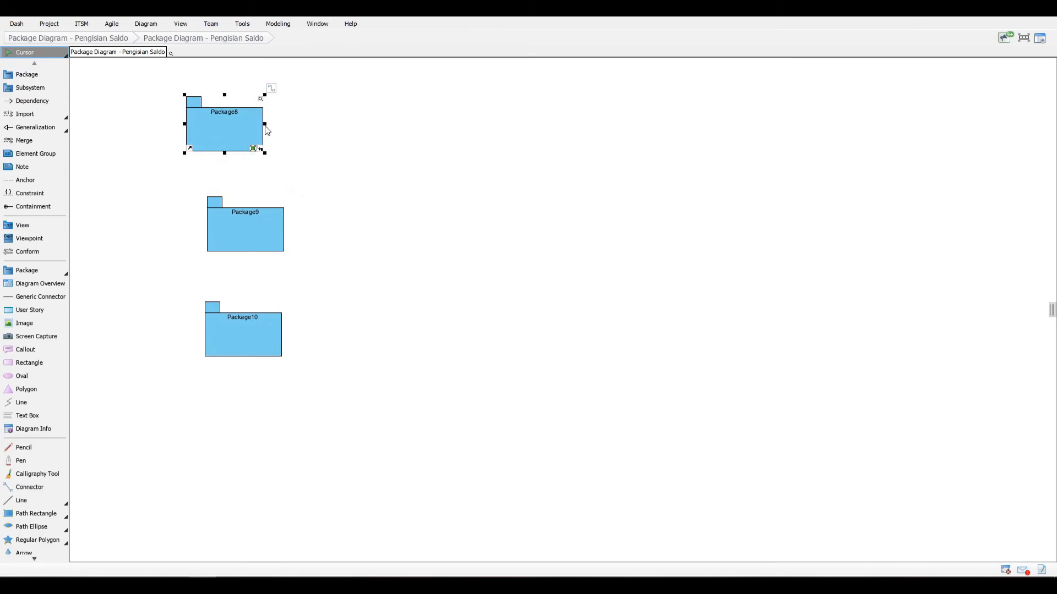
Step: Widen the three packages to the same long shape and stack them with their edges aligned
drag(265, 135, 462, 147)
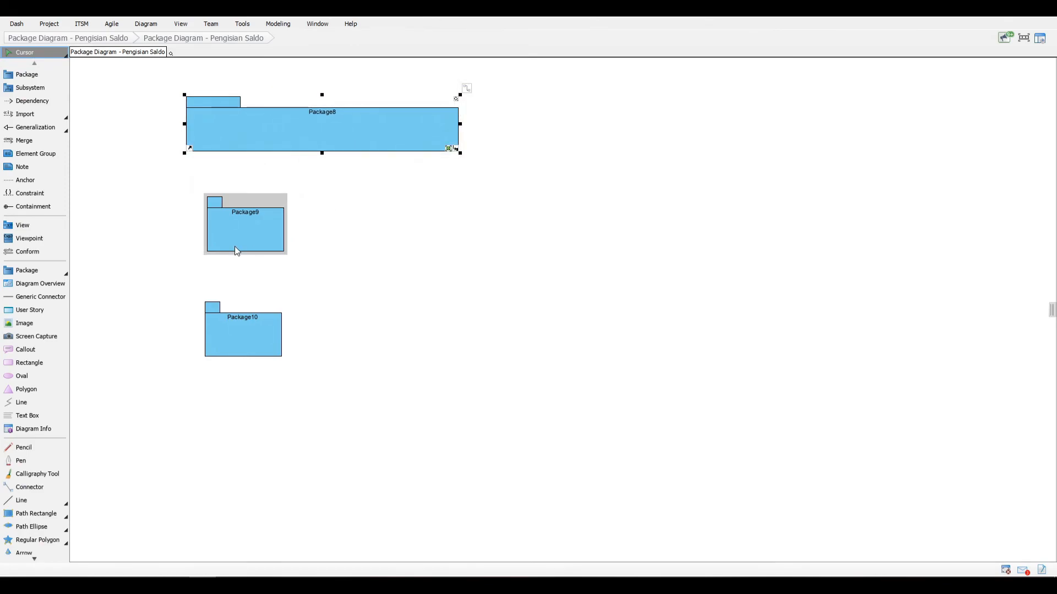
drag(234, 246, 213, 217)
drag(264, 194, 461, 217)
drag(258, 339, 460, 275)
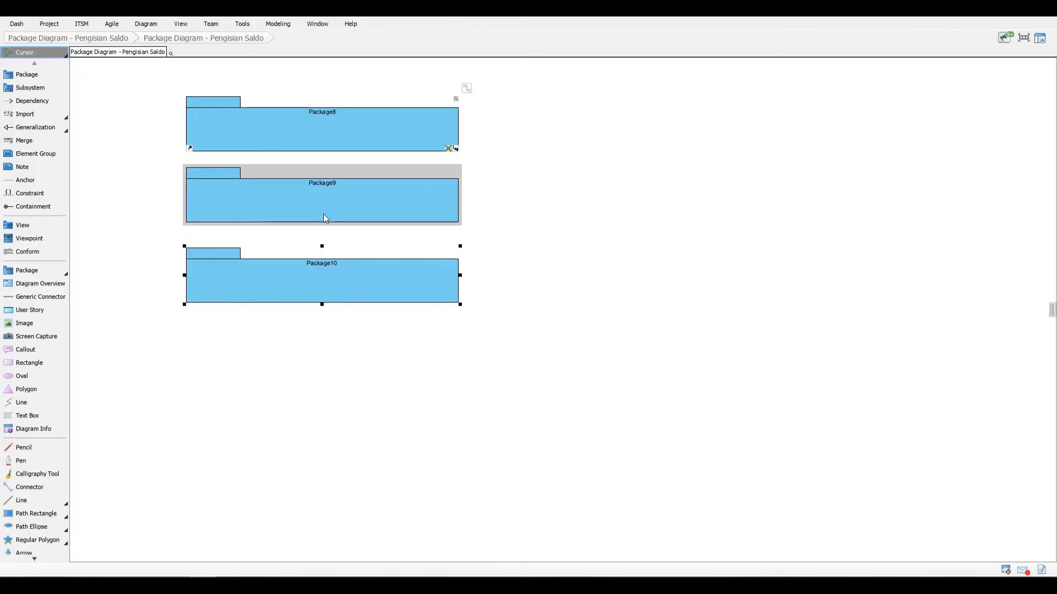
Step: Replace the default names of Package8, Package9 and Package10 with one, two and three apostrophes respectively
double_click(320, 118)
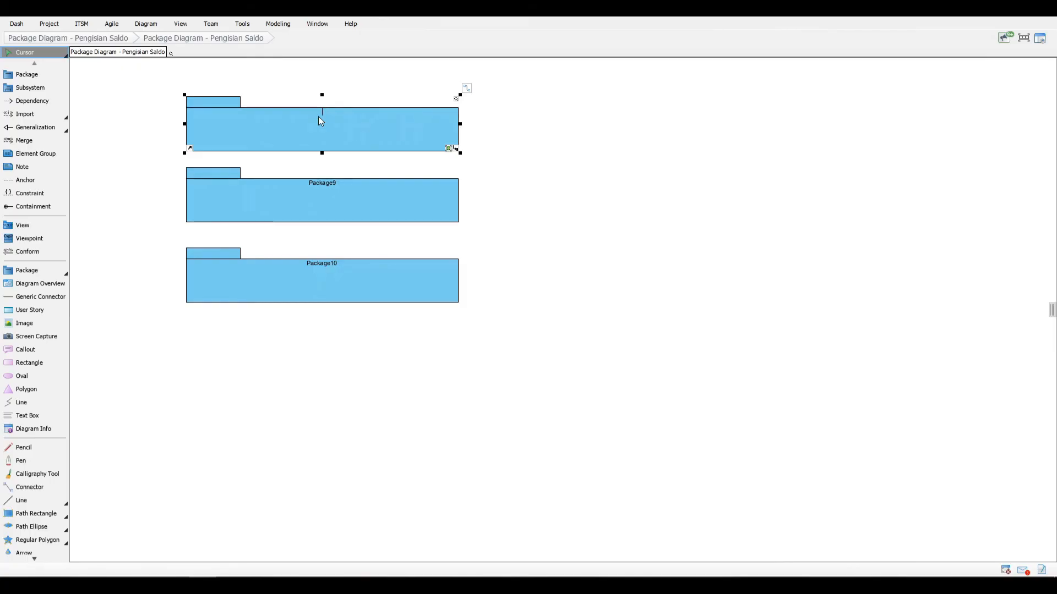
text(1)
double_click(325, 186)
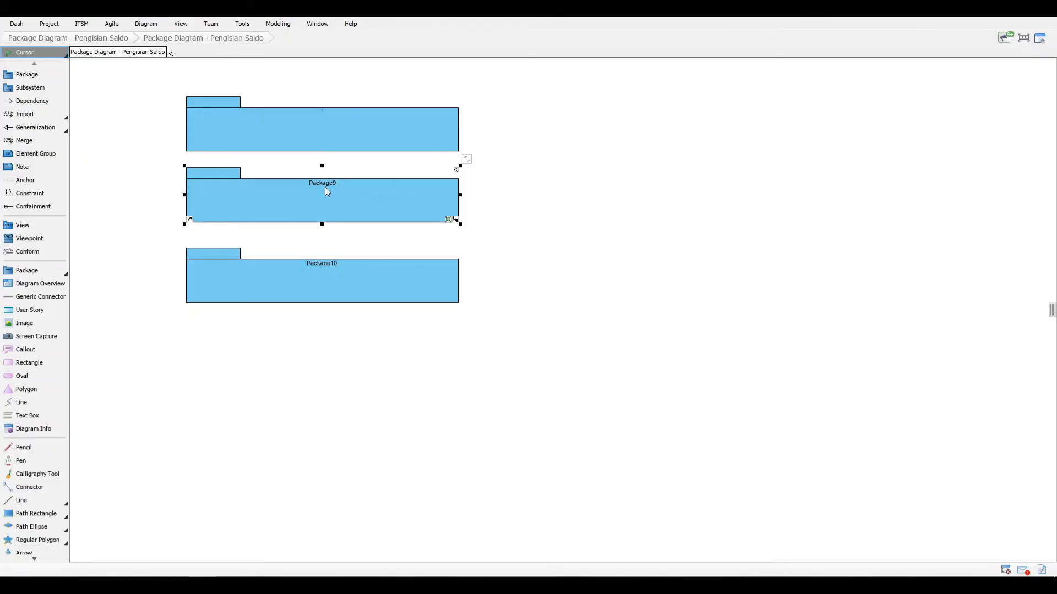
key(BackSpace)
double_click(316, 272)
key(BackSpace)
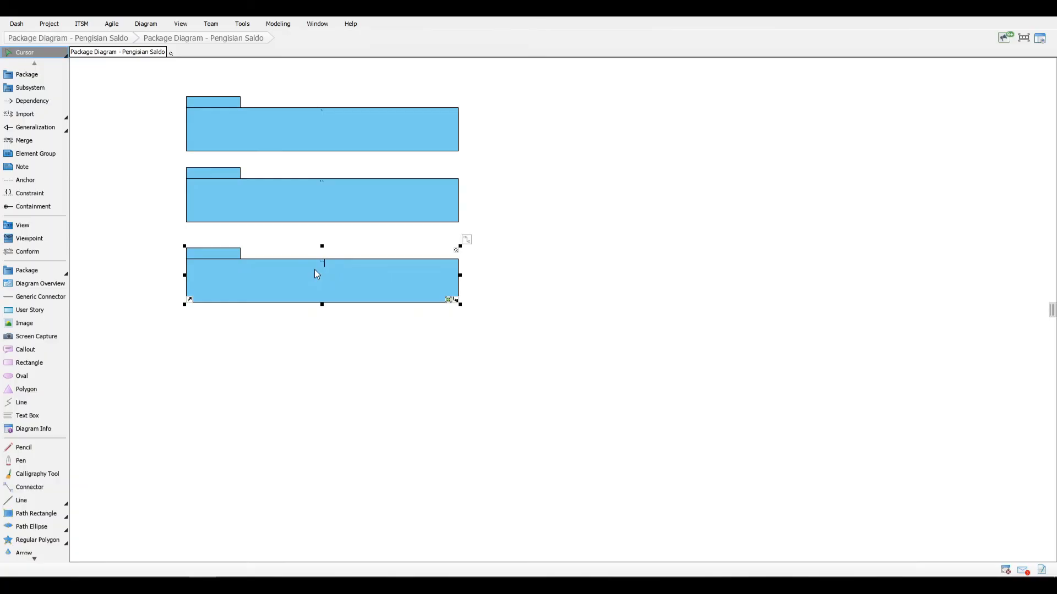
click(577, 292)
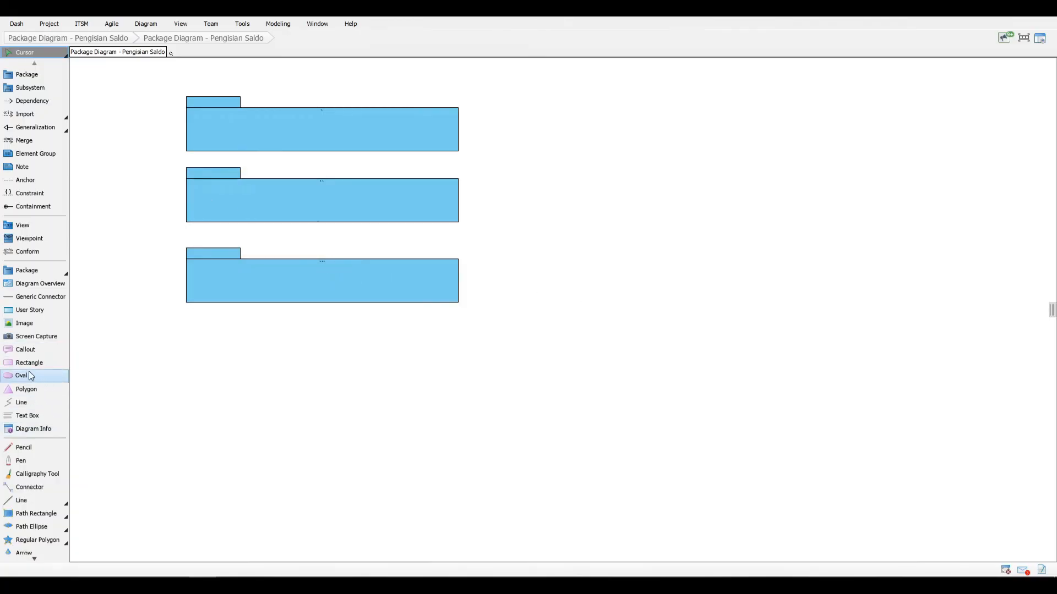
Step: Add a text box reading "View Layer" at the tab of the uppermost package
click(31, 415)
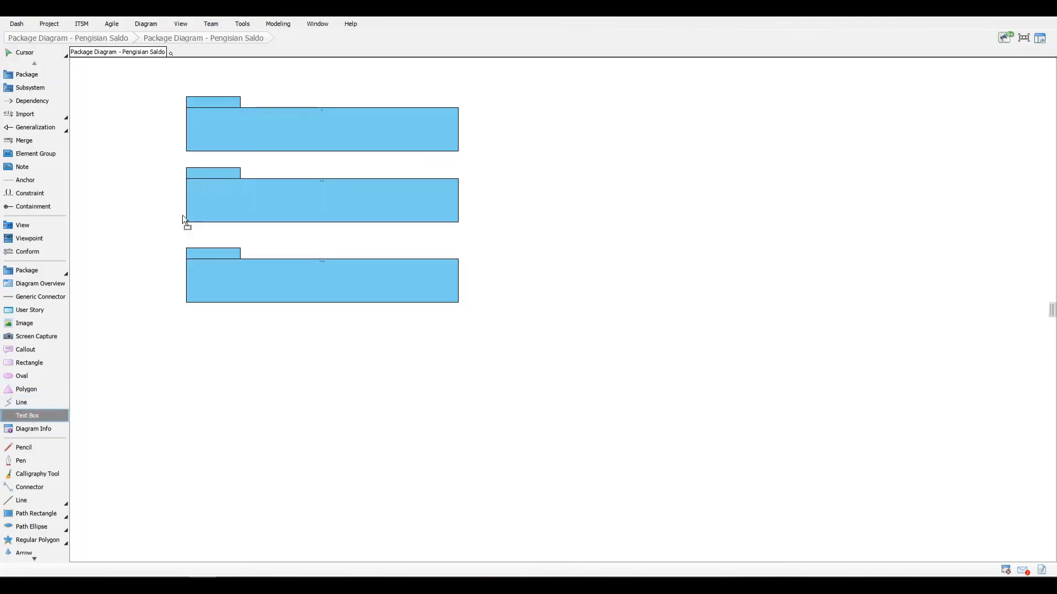
click(214, 103)
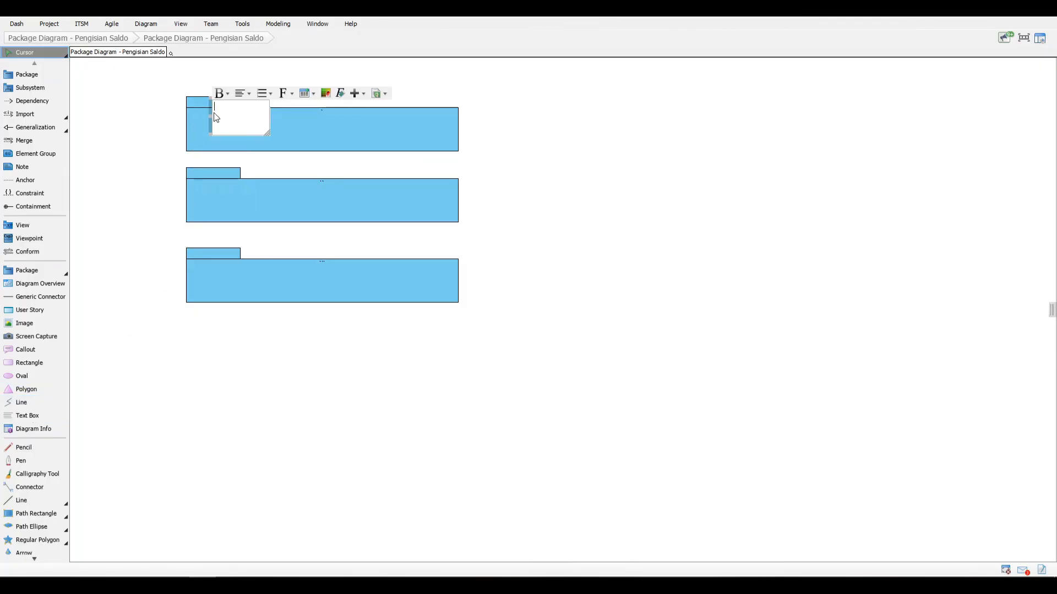
click(139, 111)
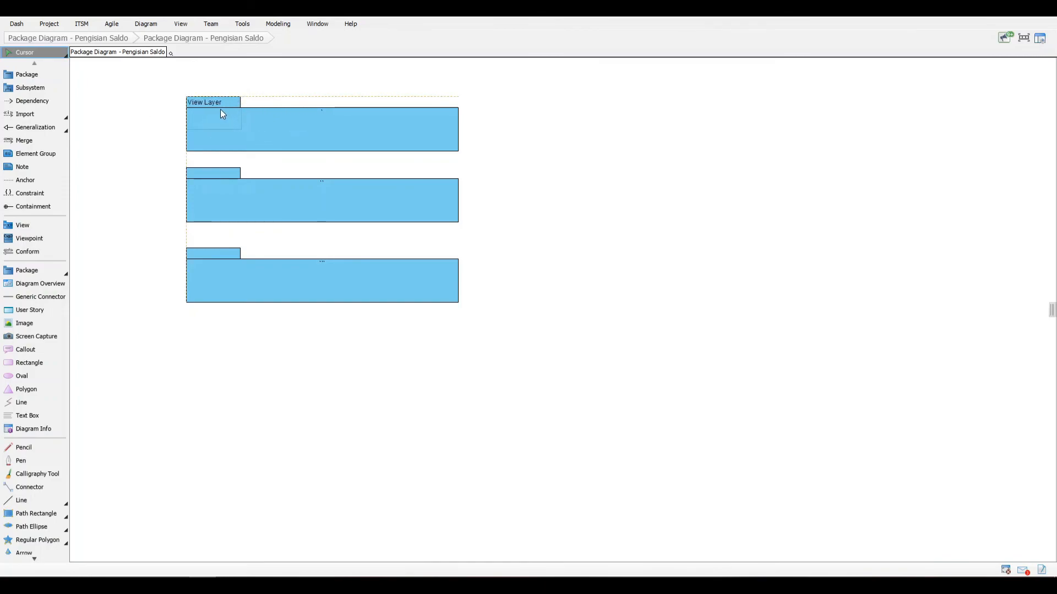
drag(220, 109, 209, 109)
Step: Label the middle package with a "Domain Layer" text box on its tab
click(30, 415)
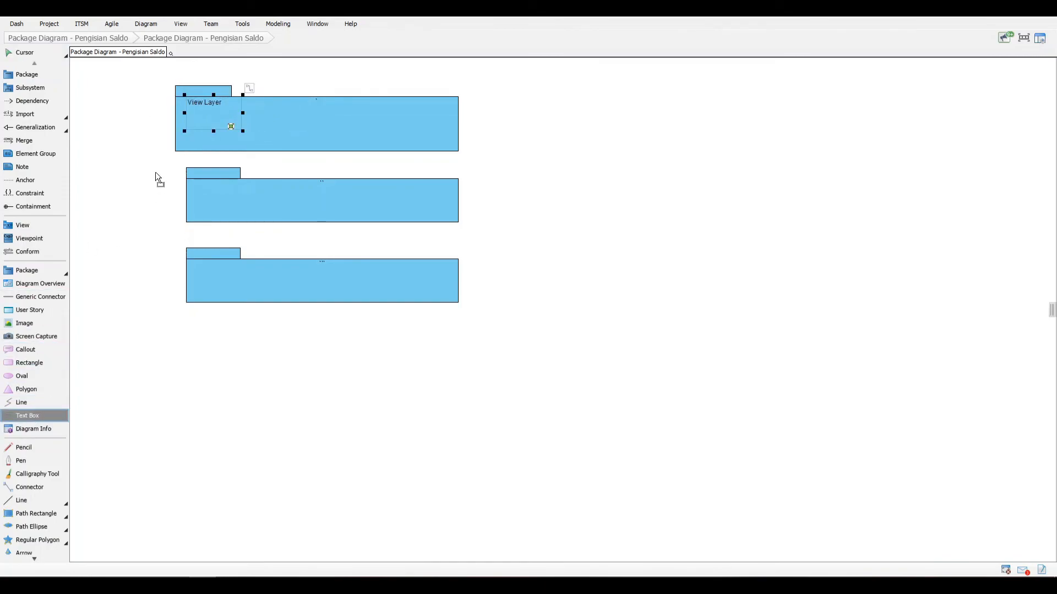
click(190, 166)
text(Do)
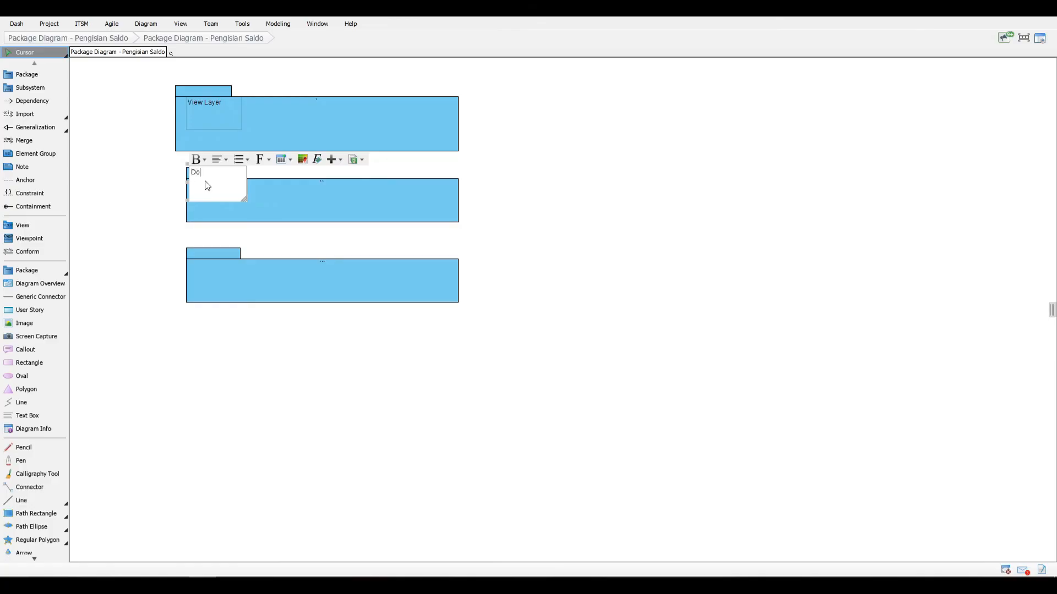
text(main Layer)
click(222, 210)
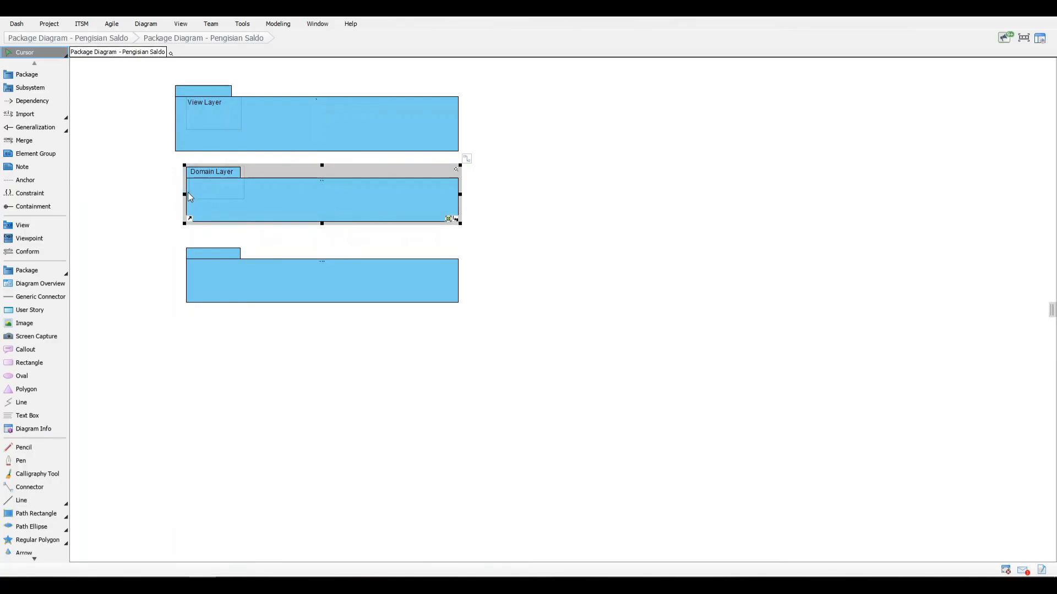
Step: Extend the left edges of the Domain Layer package and the lowest package to line up with the View Layer package
mouse_move(185, 195)
mouse_down()
mouse_move(174, 195)
mouse_move(204, 191)
mouse_up()
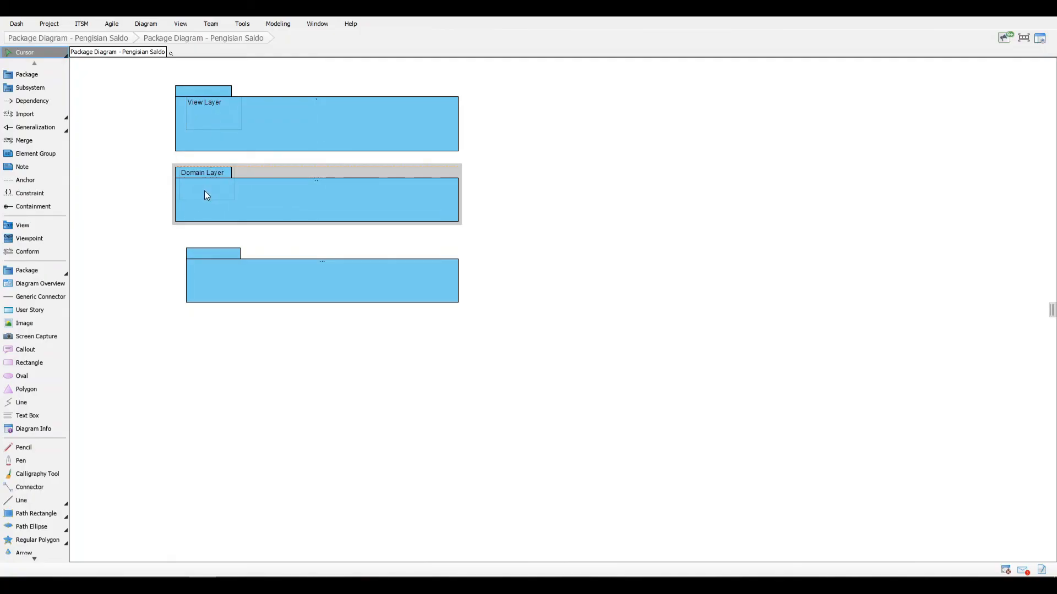
click(186, 276)
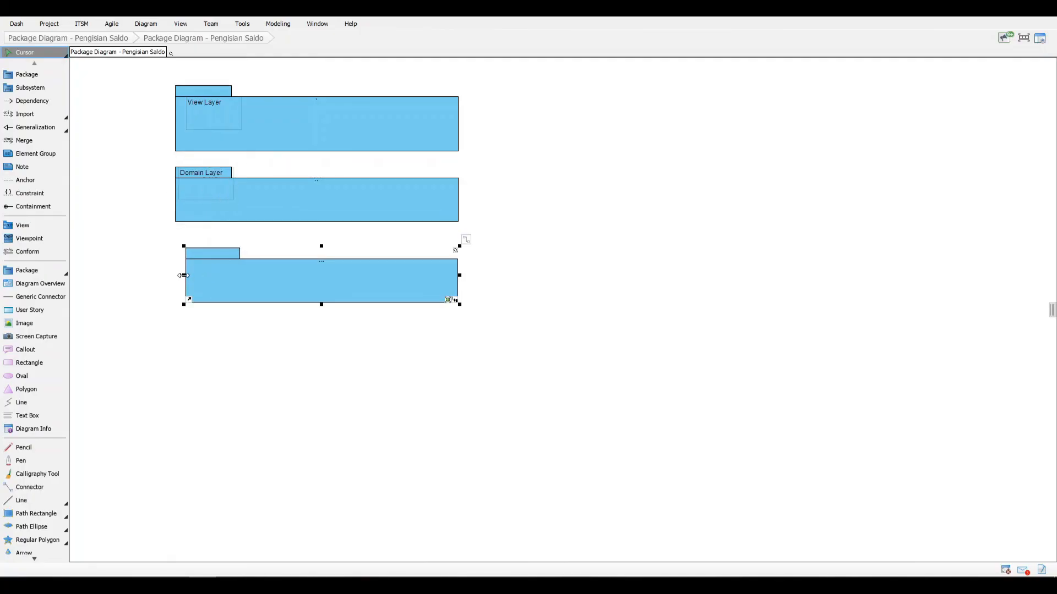
drag(184, 275, 173, 275)
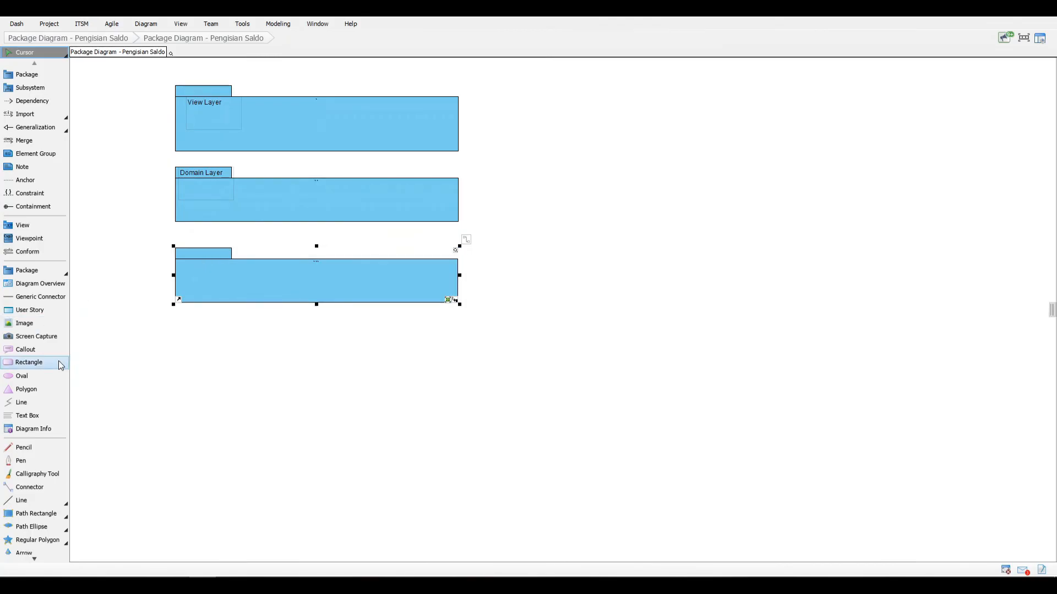
Step: Add a "Data Access Layer" text box to the lowest package and fit it onto the package's tab
click(28, 416)
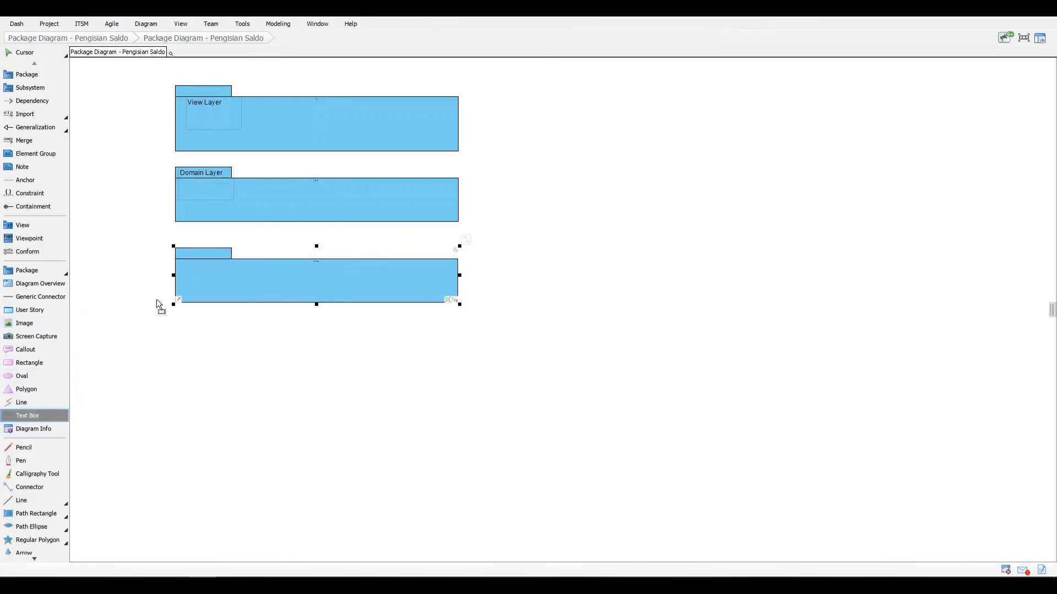
click(201, 252)
text(Data Acce)
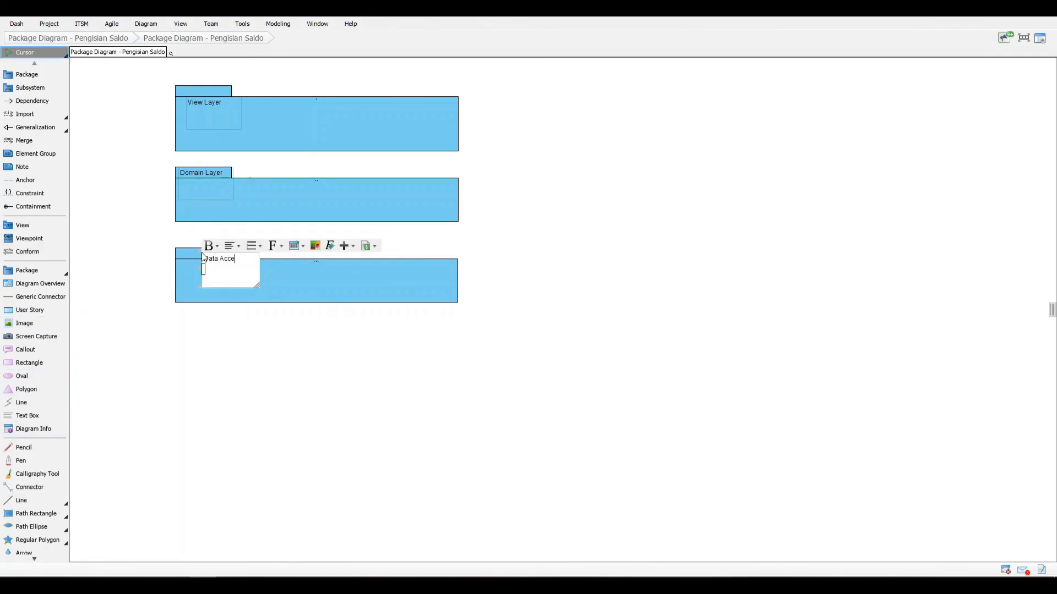
text(ss Layer)
click(215, 347)
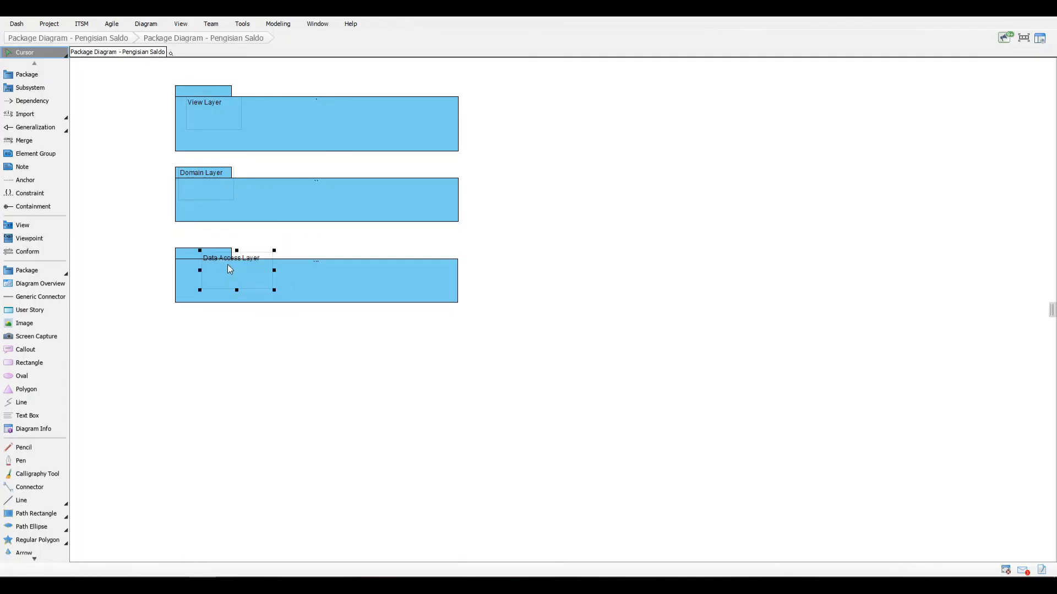
drag(227, 264, 197, 256)
Step: Align the left edges of the Domain Layer and View Layer packages with the Data Access Layer package and fit their labels on the tabs
click(242, 215)
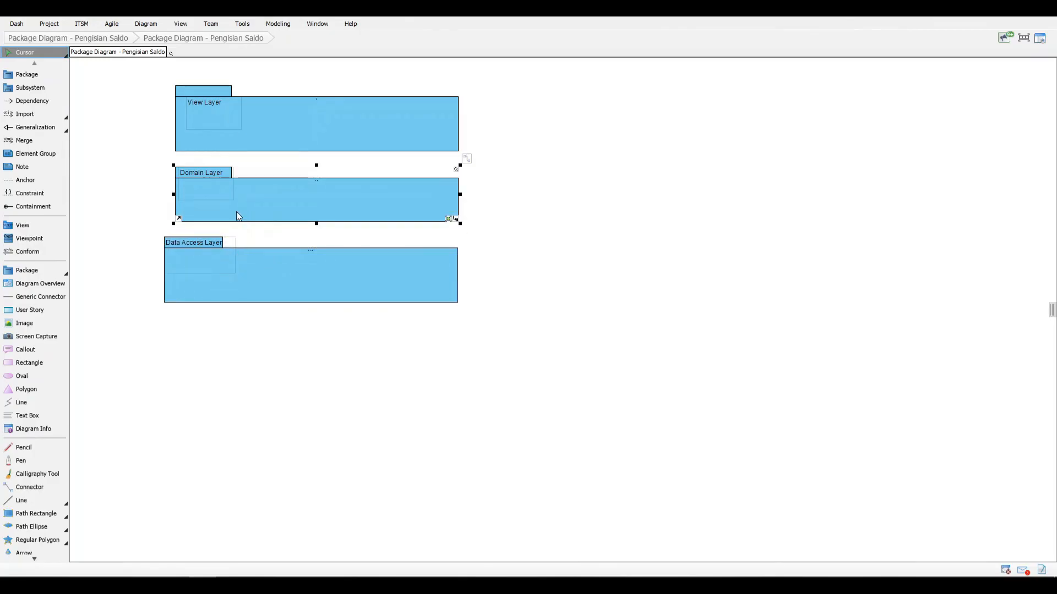
mouse_move(169, 196)
mouse_down()
mouse_move(160, 196)
mouse_move(190, 187)
mouse_move(177, 186)
mouse_up()
key(ctrl+z)
key(ctrl+z)
drag(206, 117, 165, 121)
click(188, 120)
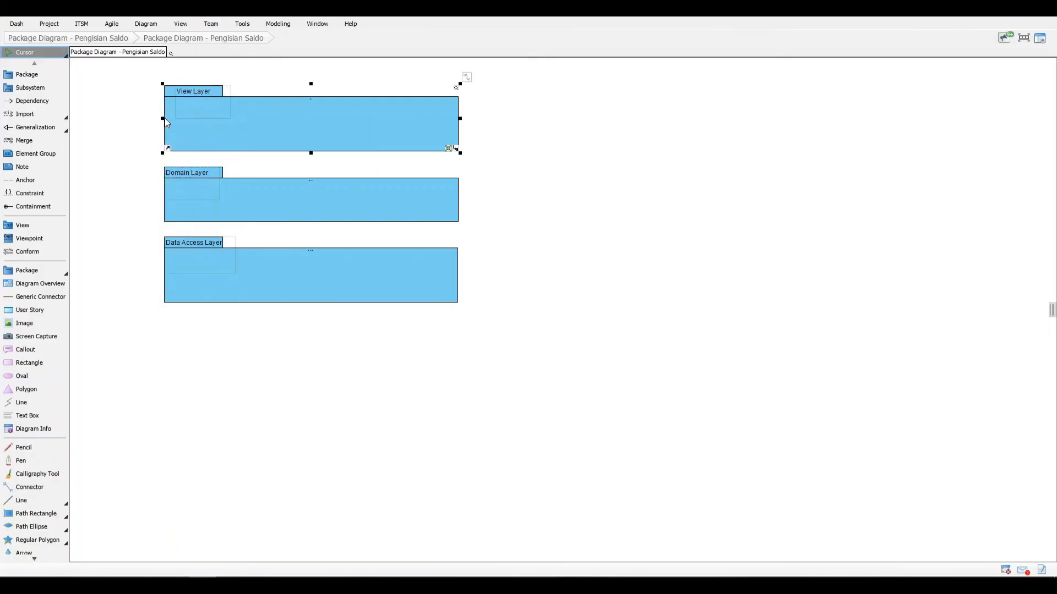
click(194, 105)
click(292, 78)
Step: Add a rectangle named pengisianSaldoWindow inside the View Layer package, near its left edge
click(29, 363)
click(226, 104)
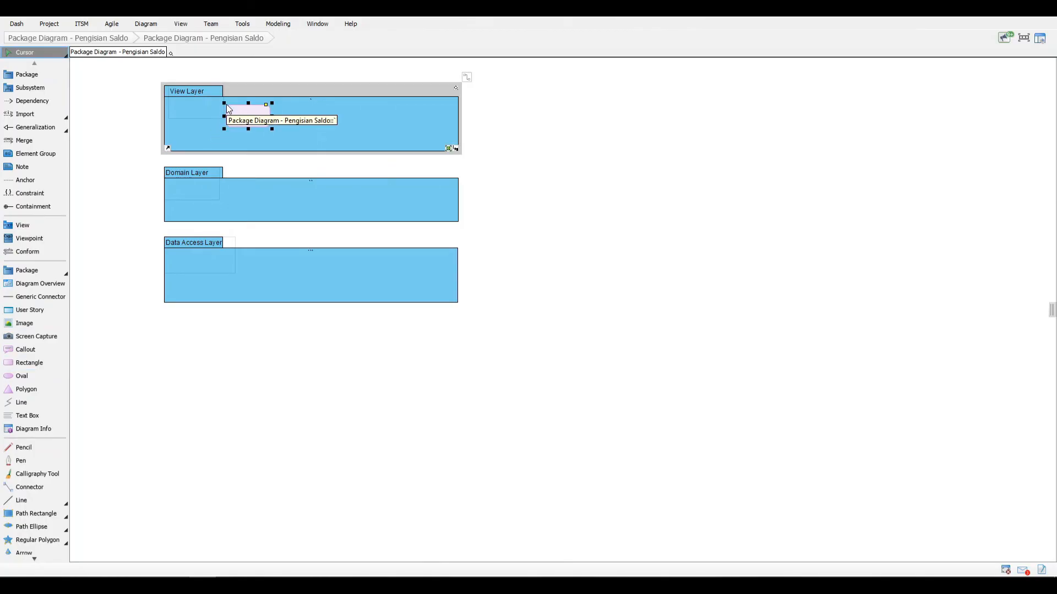
text(pengnisan)
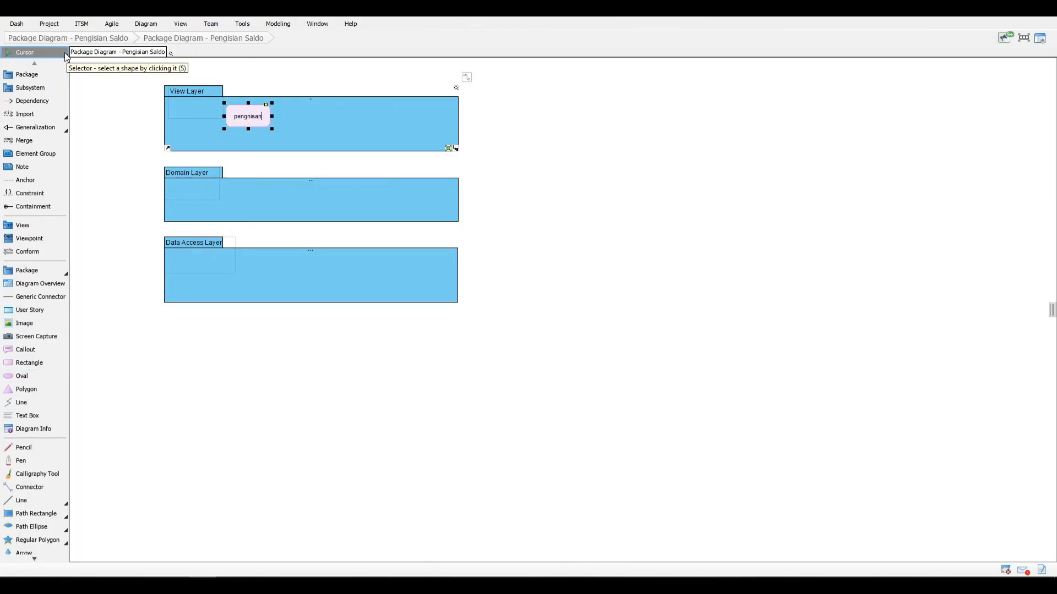
key(BackSpace)
key(BackSpace)
key(BackSpace)
key(BackSpace)
key(BackSpace)
text(isianSaldoWindow)
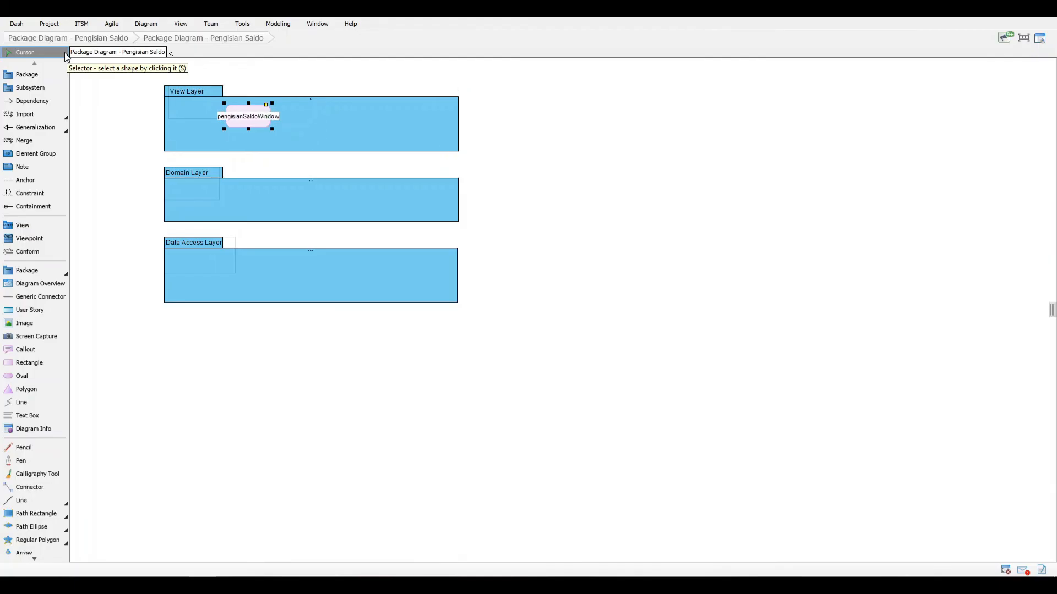
click(104, 127)
drag(257, 118, 213, 117)
click(114, 175)
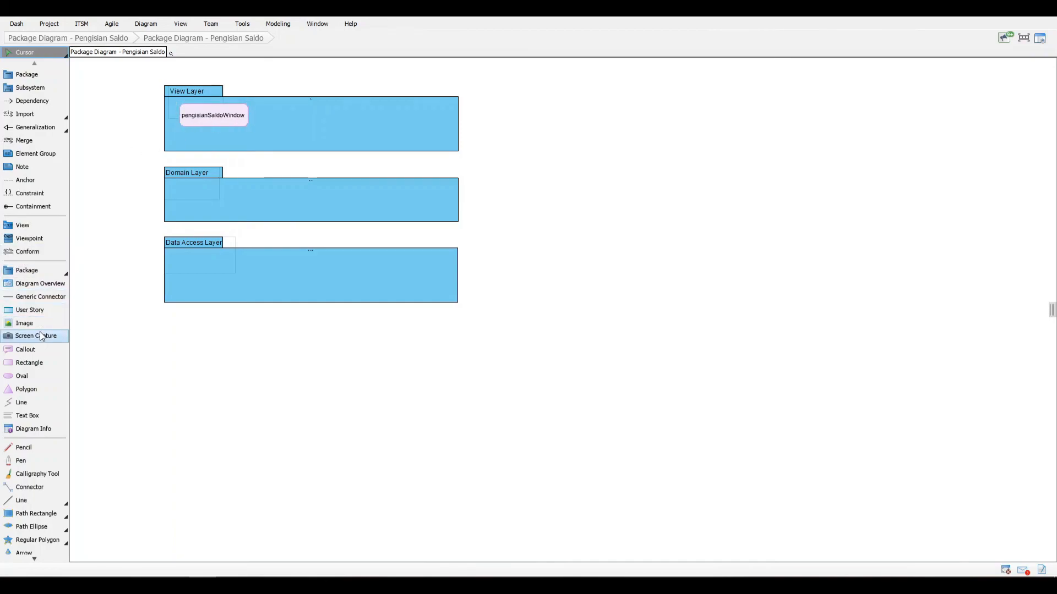
Step: Add a rectangle named pengisianSaldoHandler inside the Domain Layer package, near its left edge
click(29, 363)
click(198, 190)
text(p)
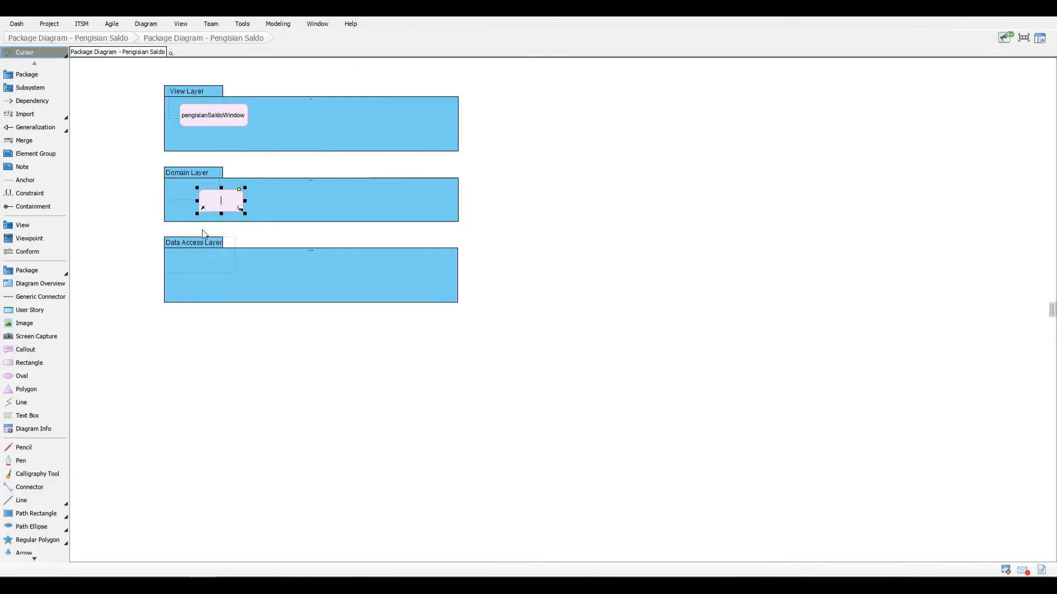
text(engisianSaldoHandler)
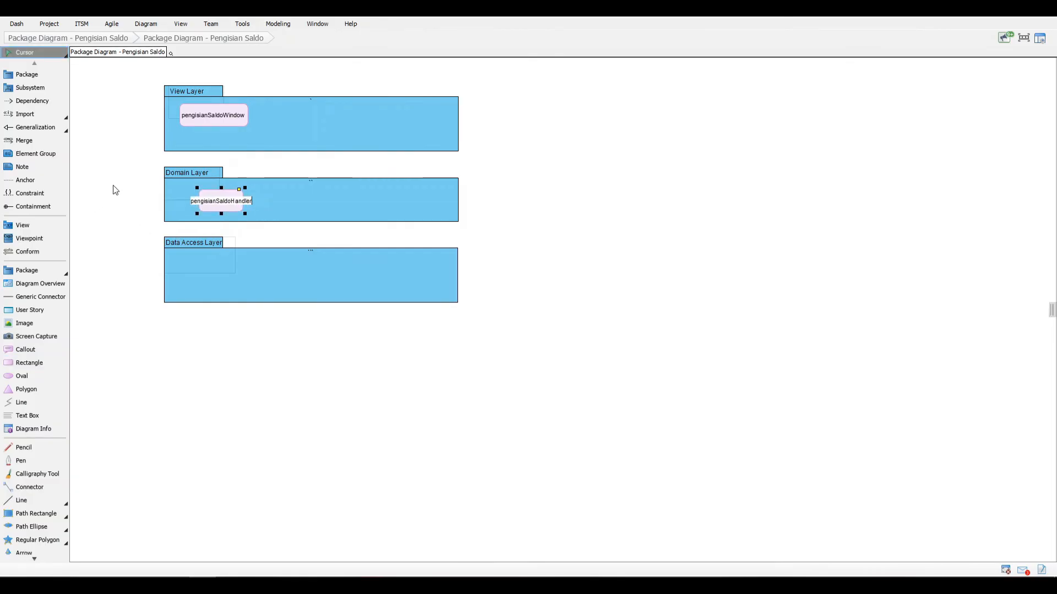
click(116, 189)
drag(216, 203, 192, 199)
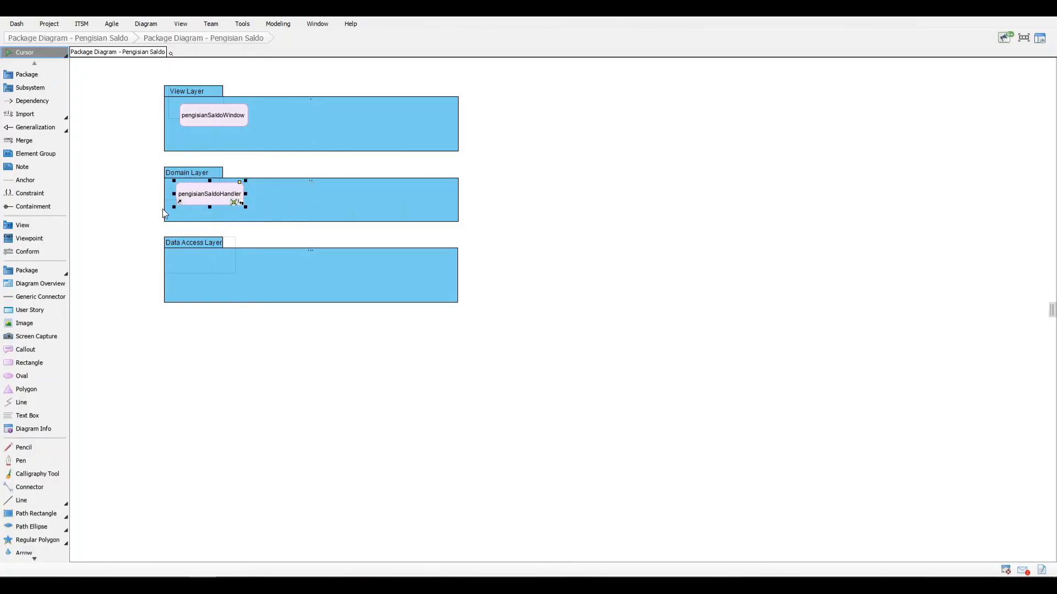
Step: Add a rectangle named kartu beside pengisianSaldoHandler in the Domain Layer package
click(30, 362)
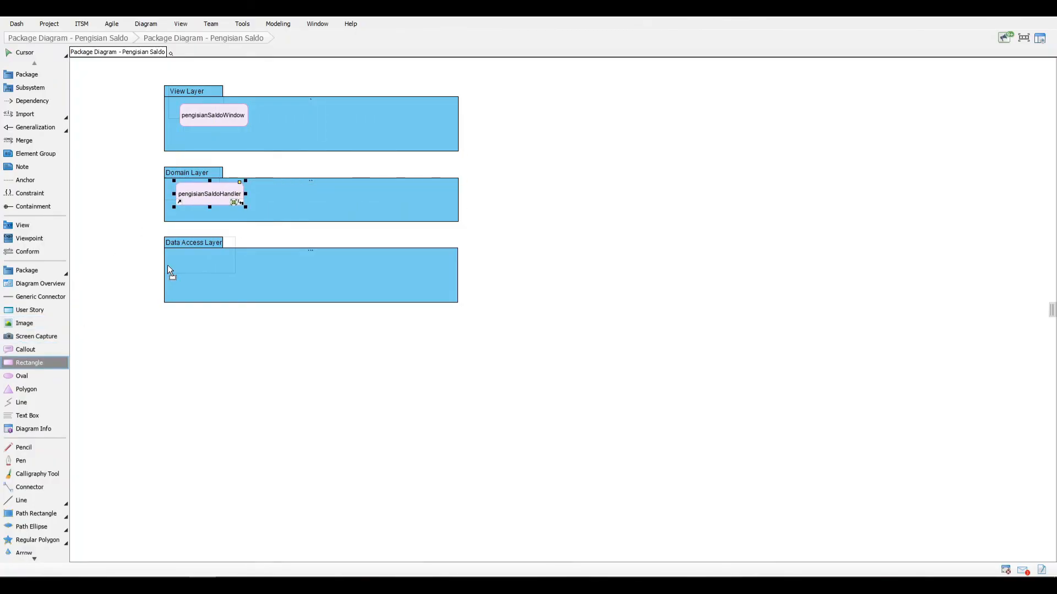
click(265, 197)
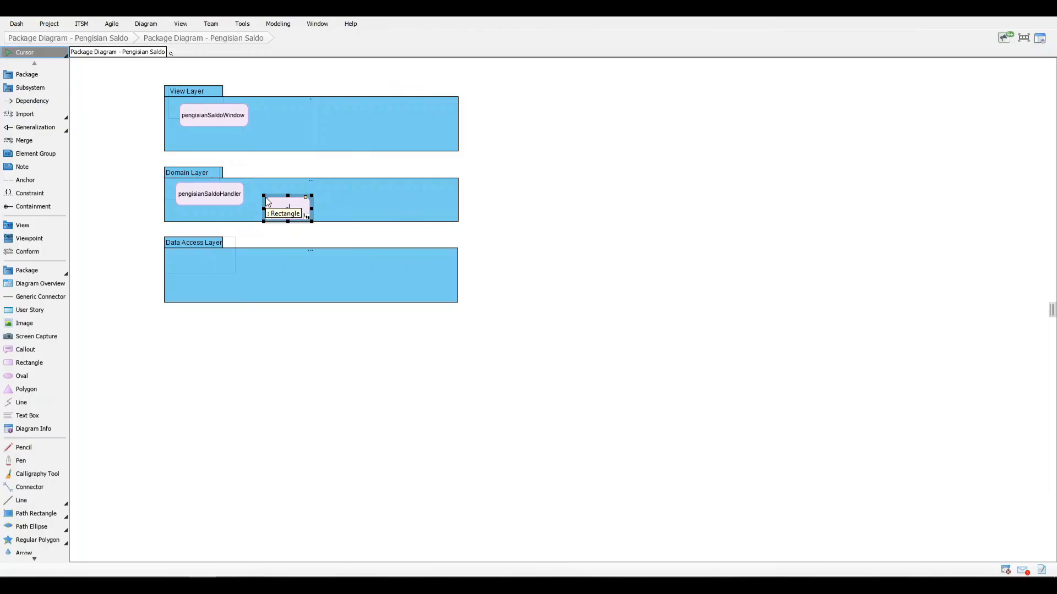
text(kartu)
click(130, 220)
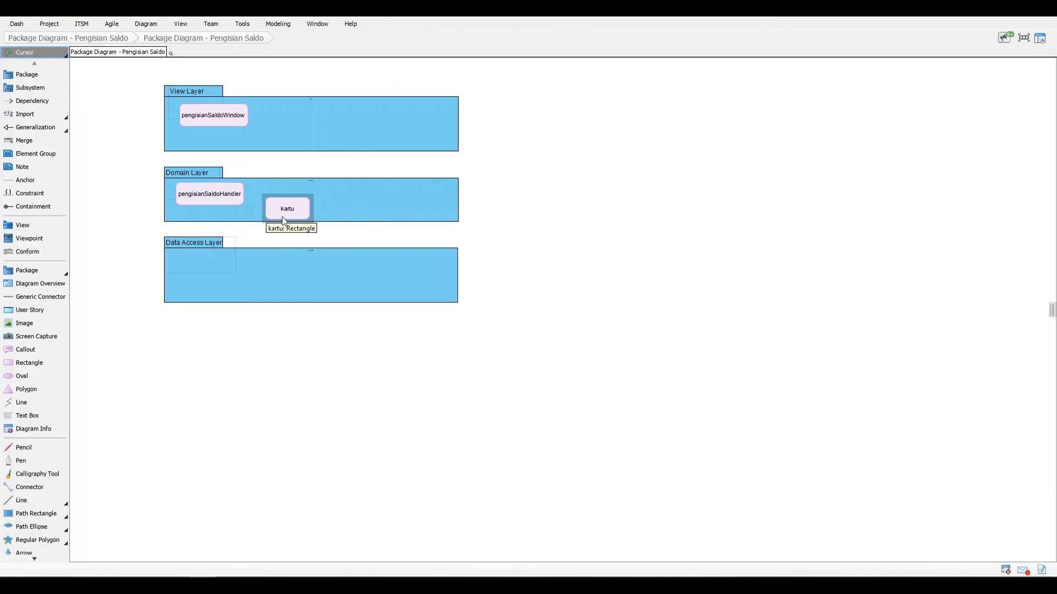
Step: Add a rectangle named pengisianSaldo in the Domain Layer package and line it up to the right of kartu
click(39, 367)
click(359, 196)
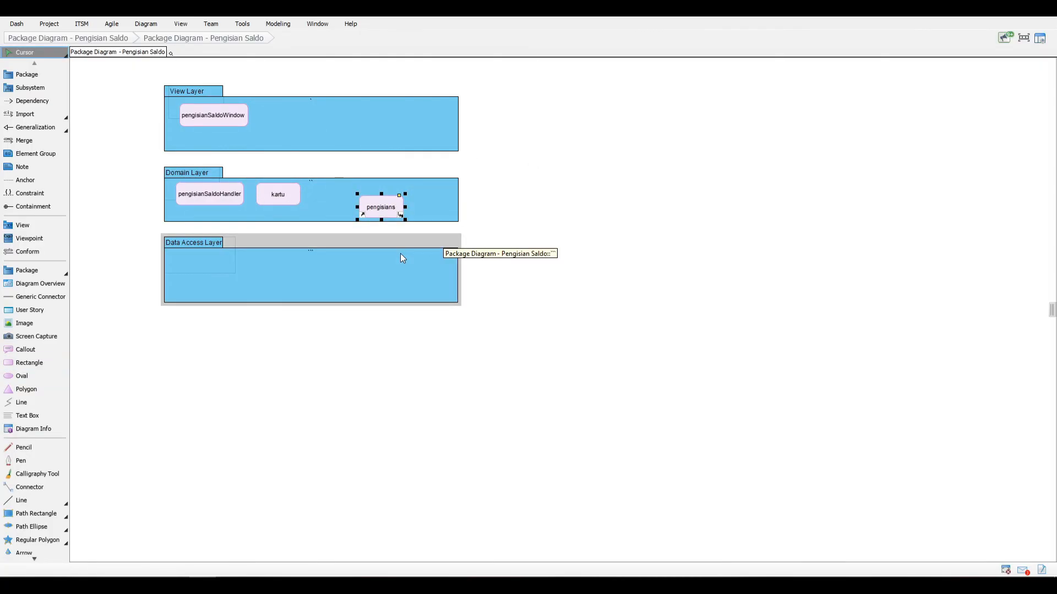
text(pengisians)
key(BackSpace)
text(Saldo)
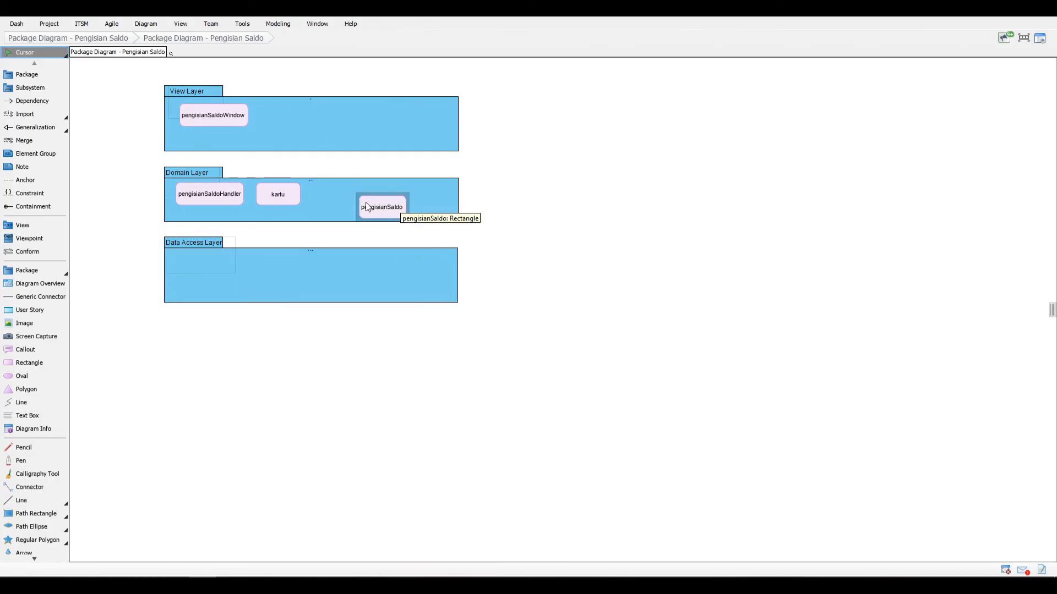
drag(365, 203, 317, 191)
click(129, 243)
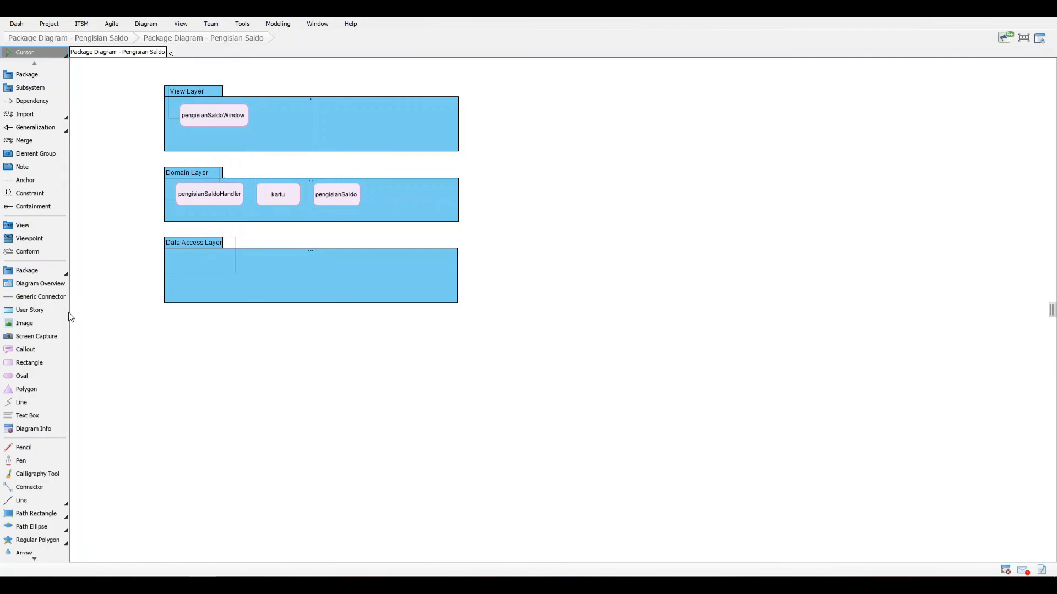
Step: Add a rectangle named kartuDA inside the Data Access Layer package, near its left edge
click(35, 364)
click(205, 276)
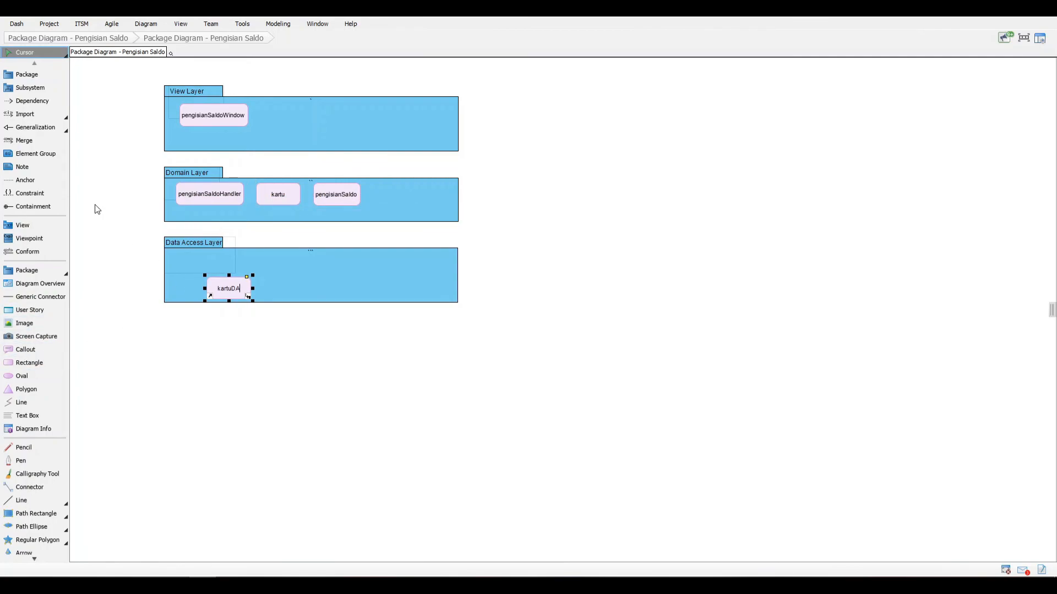
click(145, 353)
click(214, 273)
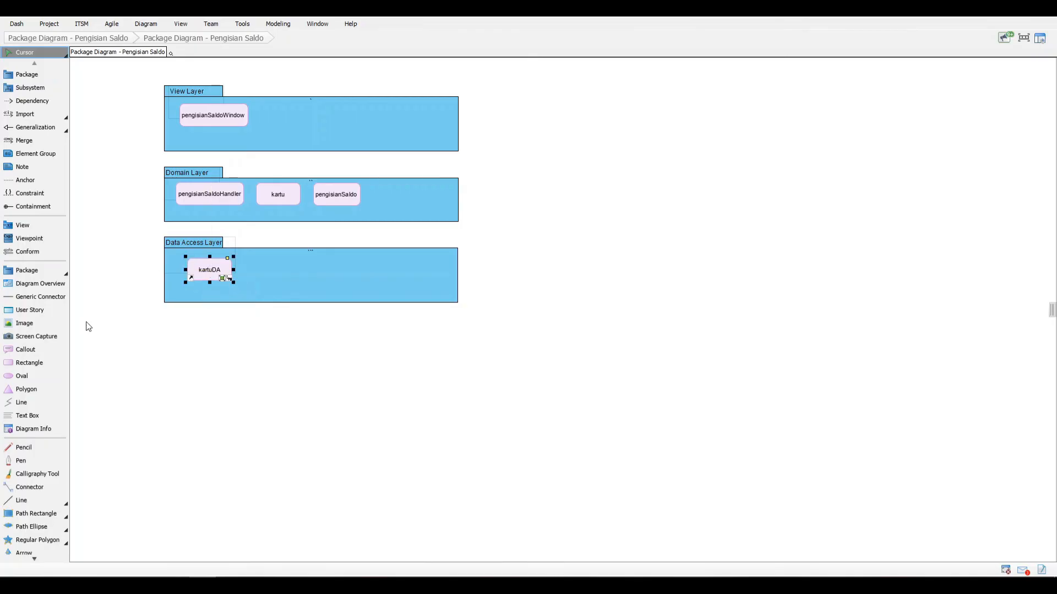
Step: Add a rectangle named pengisianSaldoDA in the Data Access Layer package and line it up to the right of kartuDA
click(28, 363)
click(275, 282)
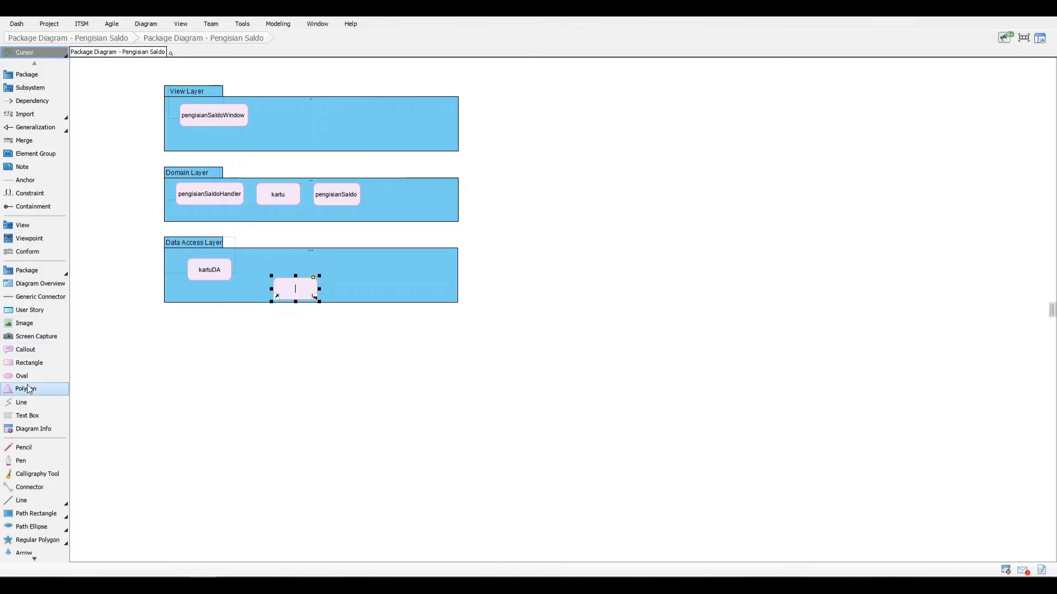
text(pengisianSaldoDA)
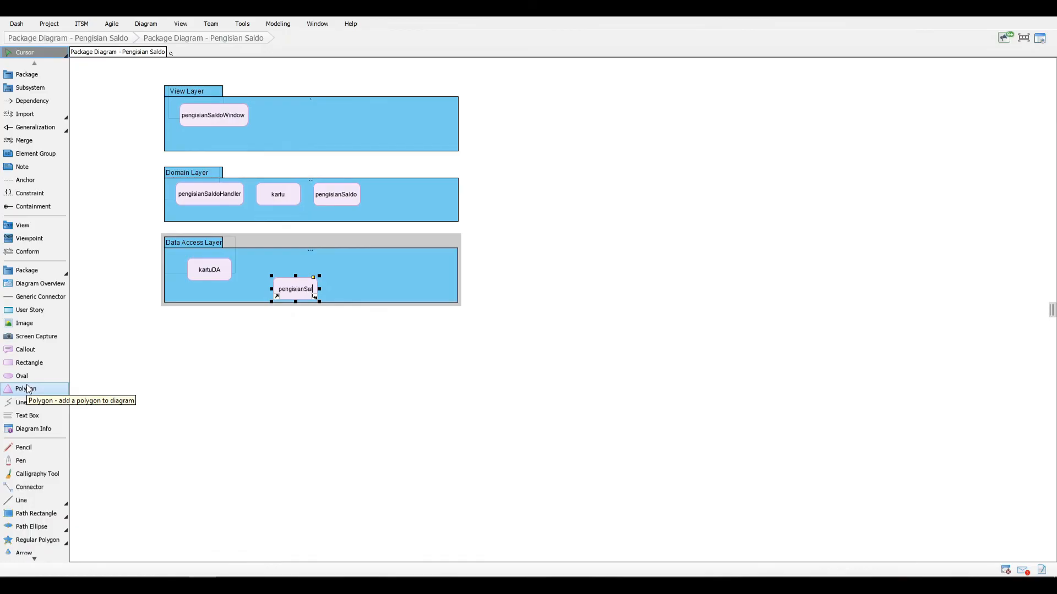
click(260, 388)
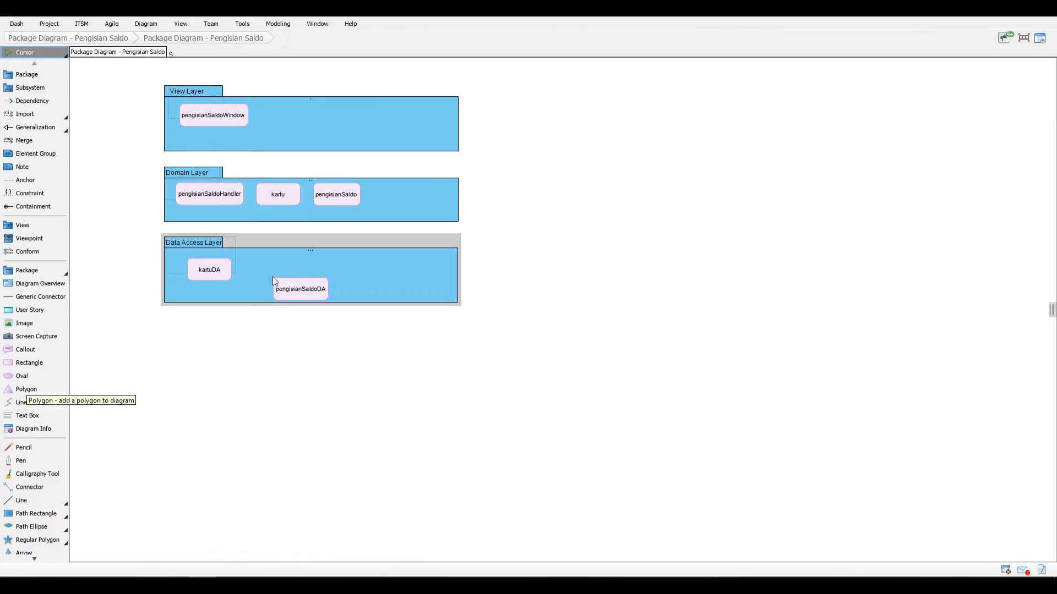
drag(275, 278, 252, 257)
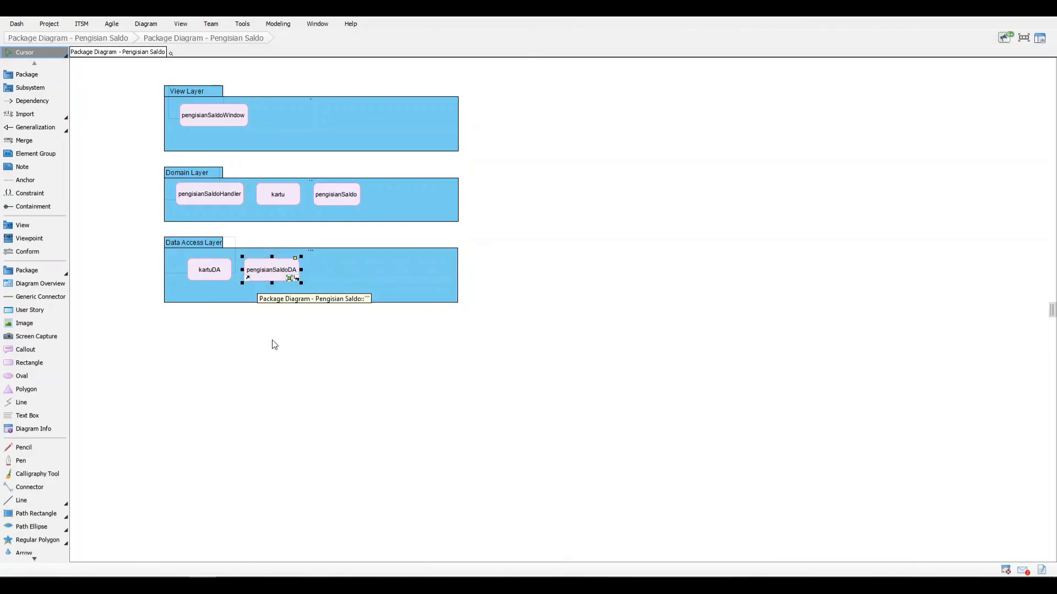
click(271, 341)
Step: Draw a dependency from the View Layer package to the Data Access Layer package and route it around the right side of Domain Layer
click(48, 99)
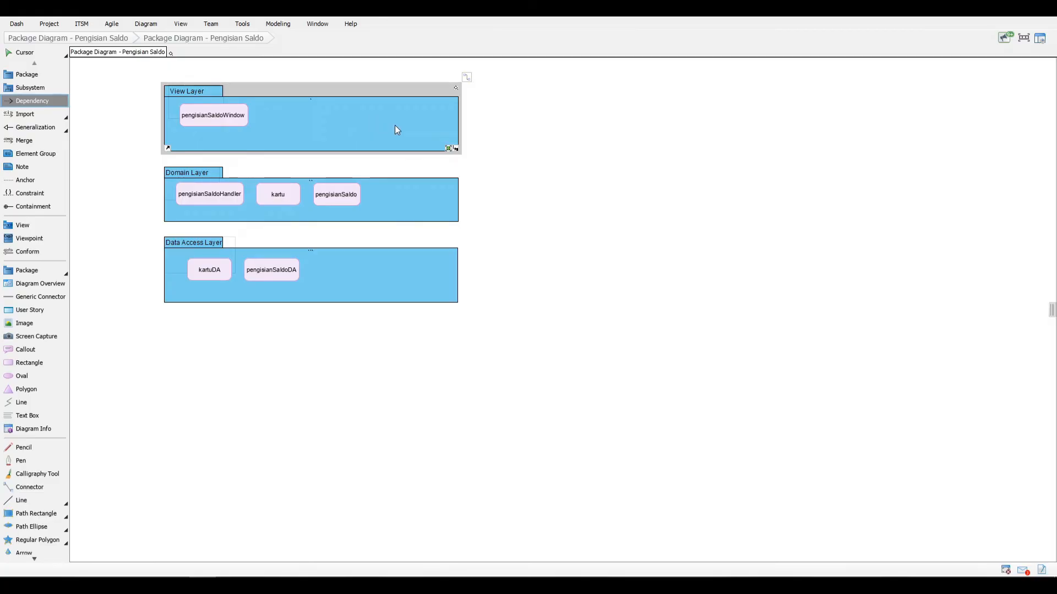
drag(395, 131, 397, 281)
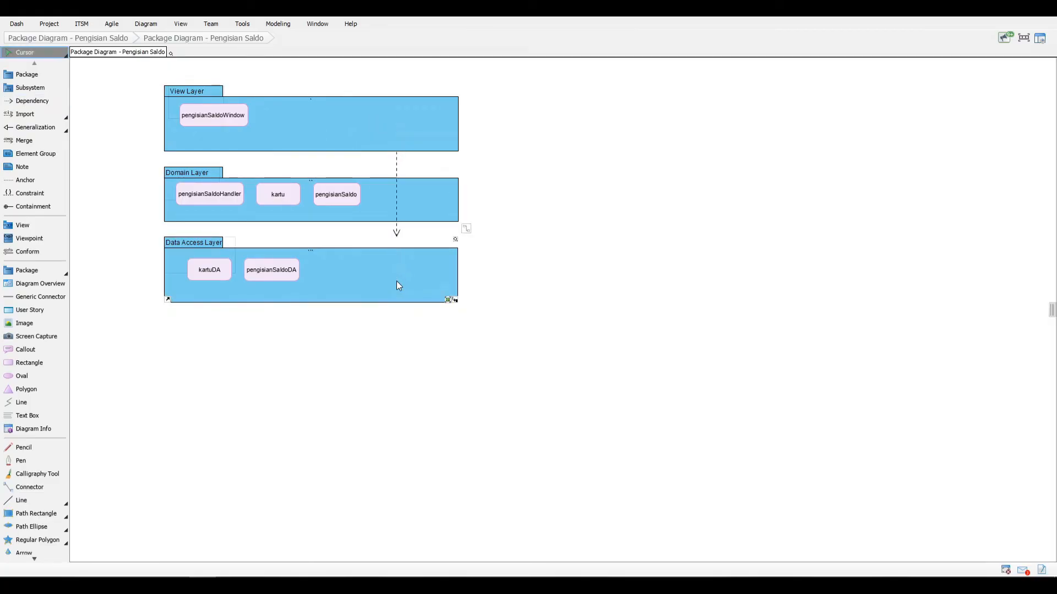
drag(401, 185, 516, 273)
click(498, 304)
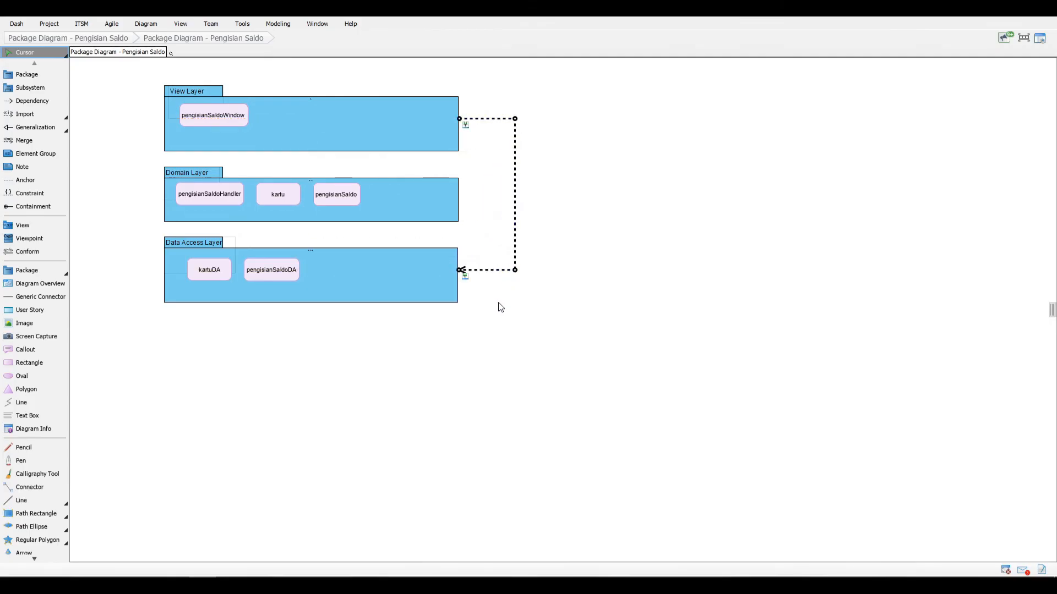
Step: Draw a dependency from the Domain Layer package to the Data Access Layer package
click(25, 98)
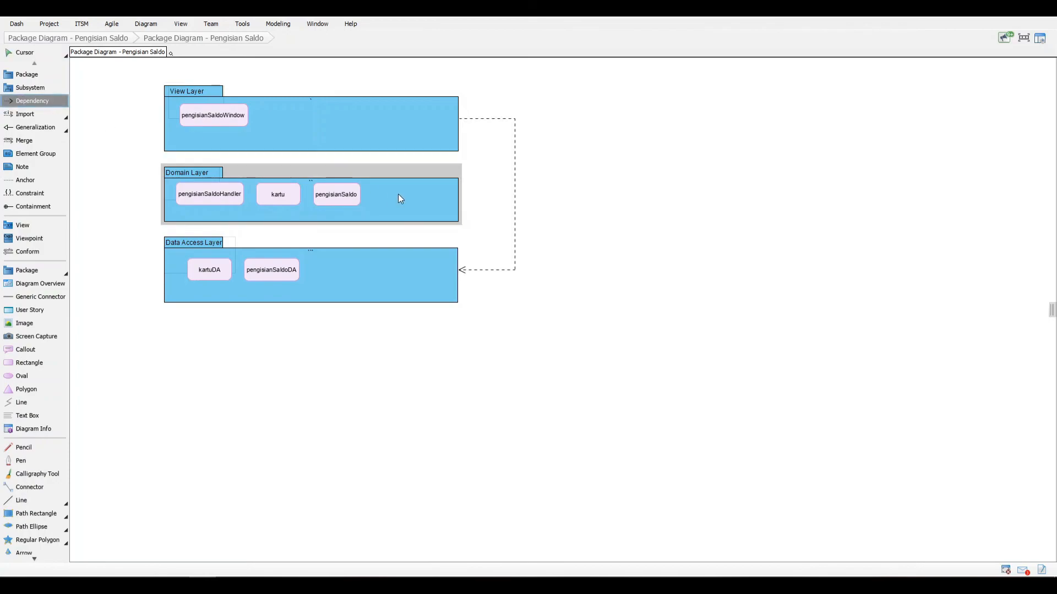
drag(405, 198, 407, 280)
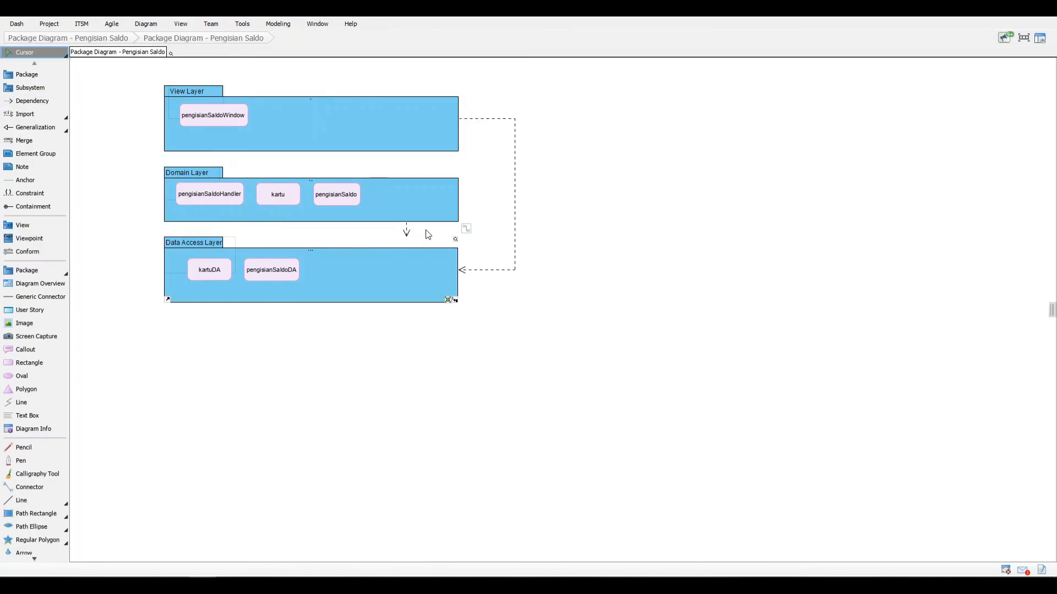